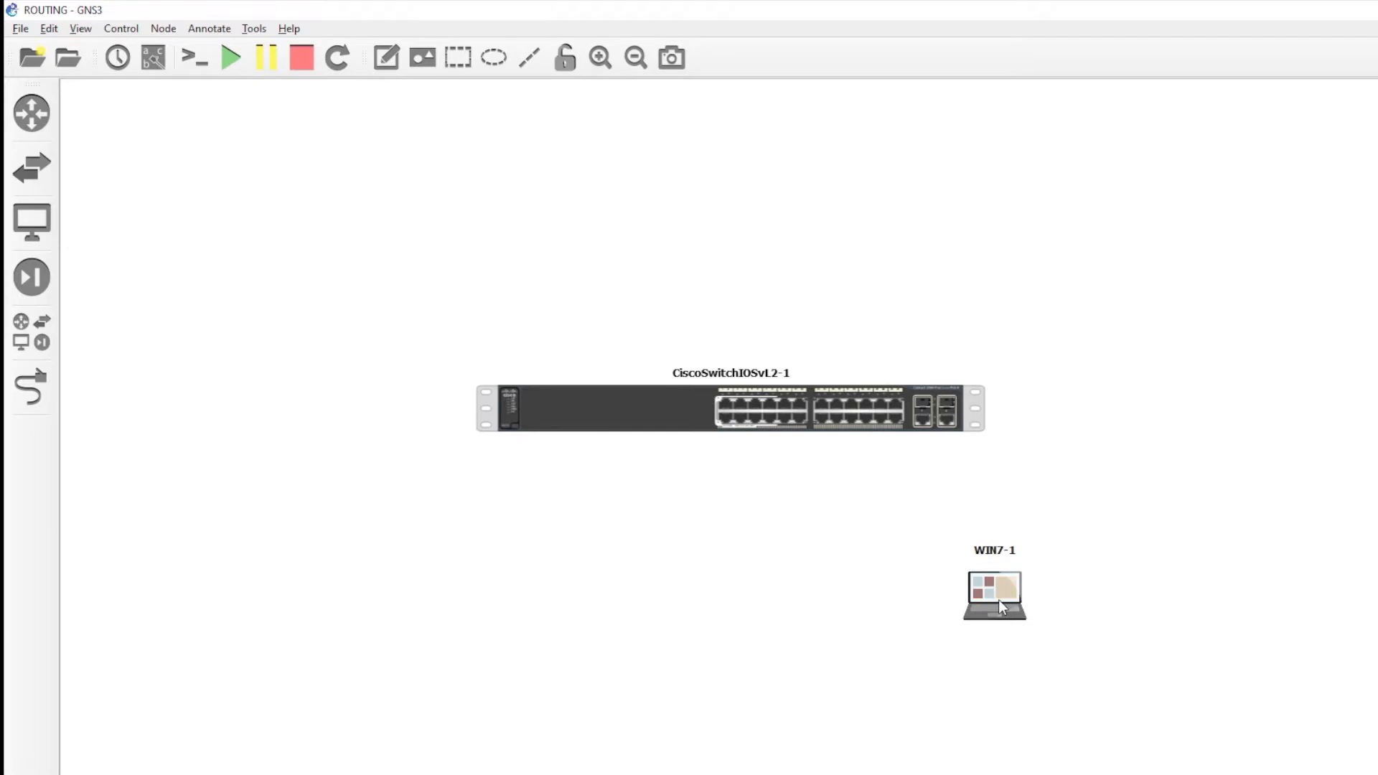
- Nudge WIN7-1 a little lower beneath CiscoSwitchIOSvL2-1 and deselect it
{"action": "left_click_drag", "start_coordinate": [998, 600], "coordinate": [995, 612]}
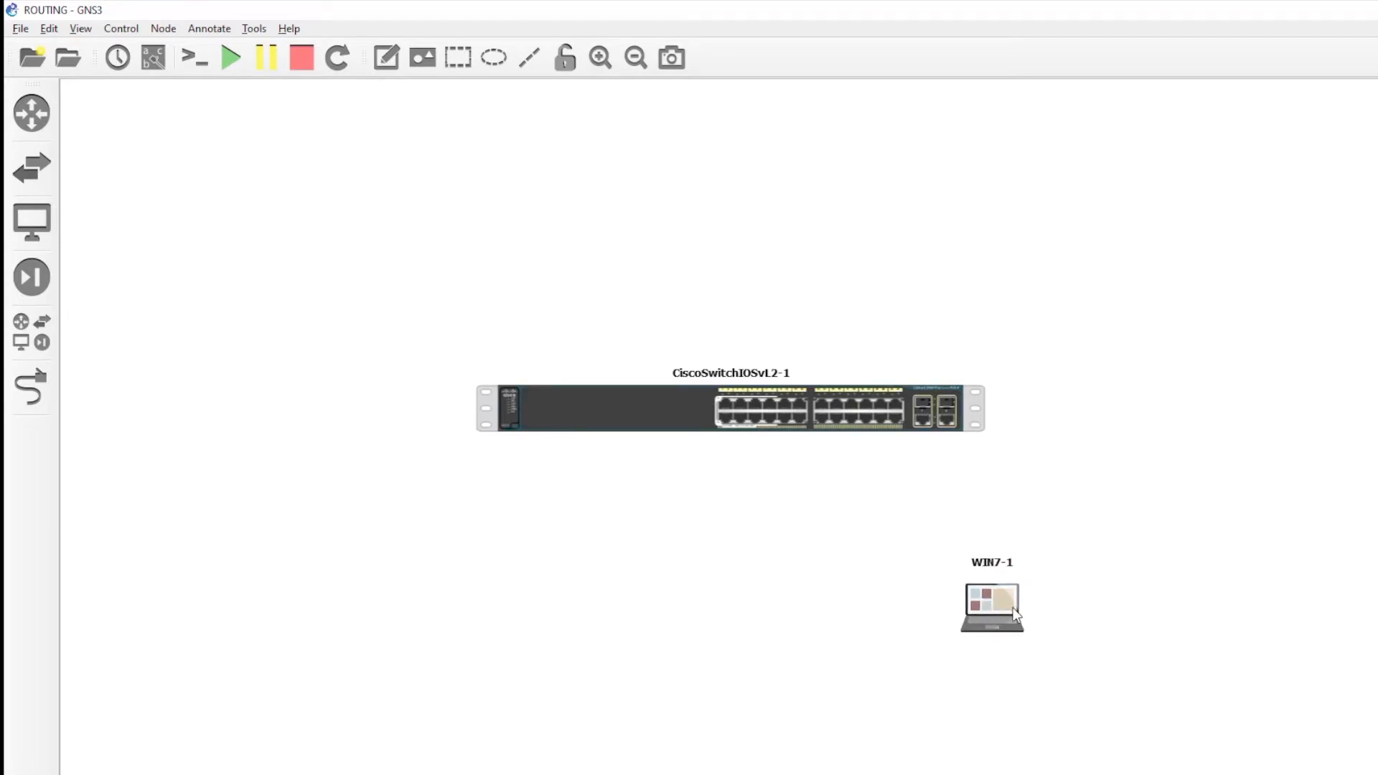
{"action": "left_click", "coordinate": [1080, 569]}
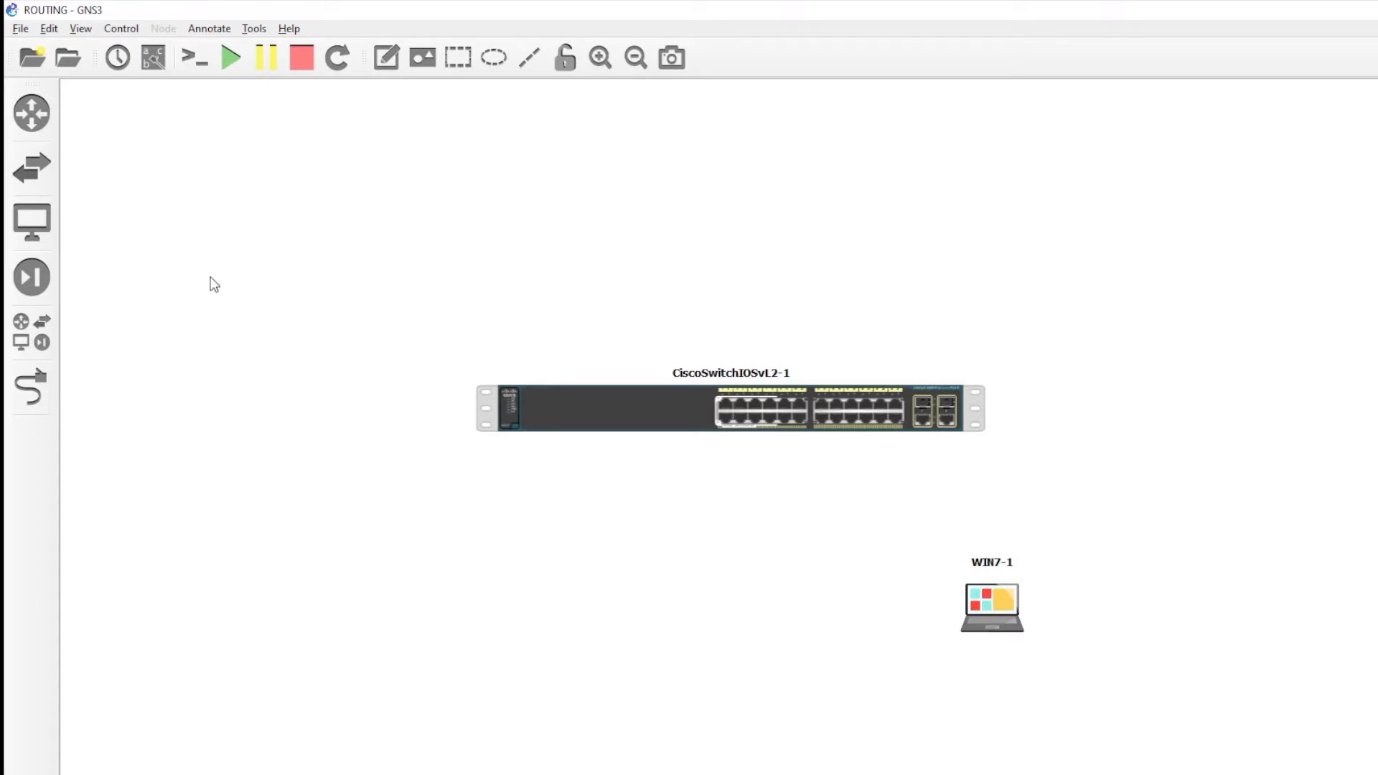
- Place a MikroTik CHR 6.47 router above the Cisco switch and lower the switch slightly
{"action": "left_click", "coordinate": [32, 222]}
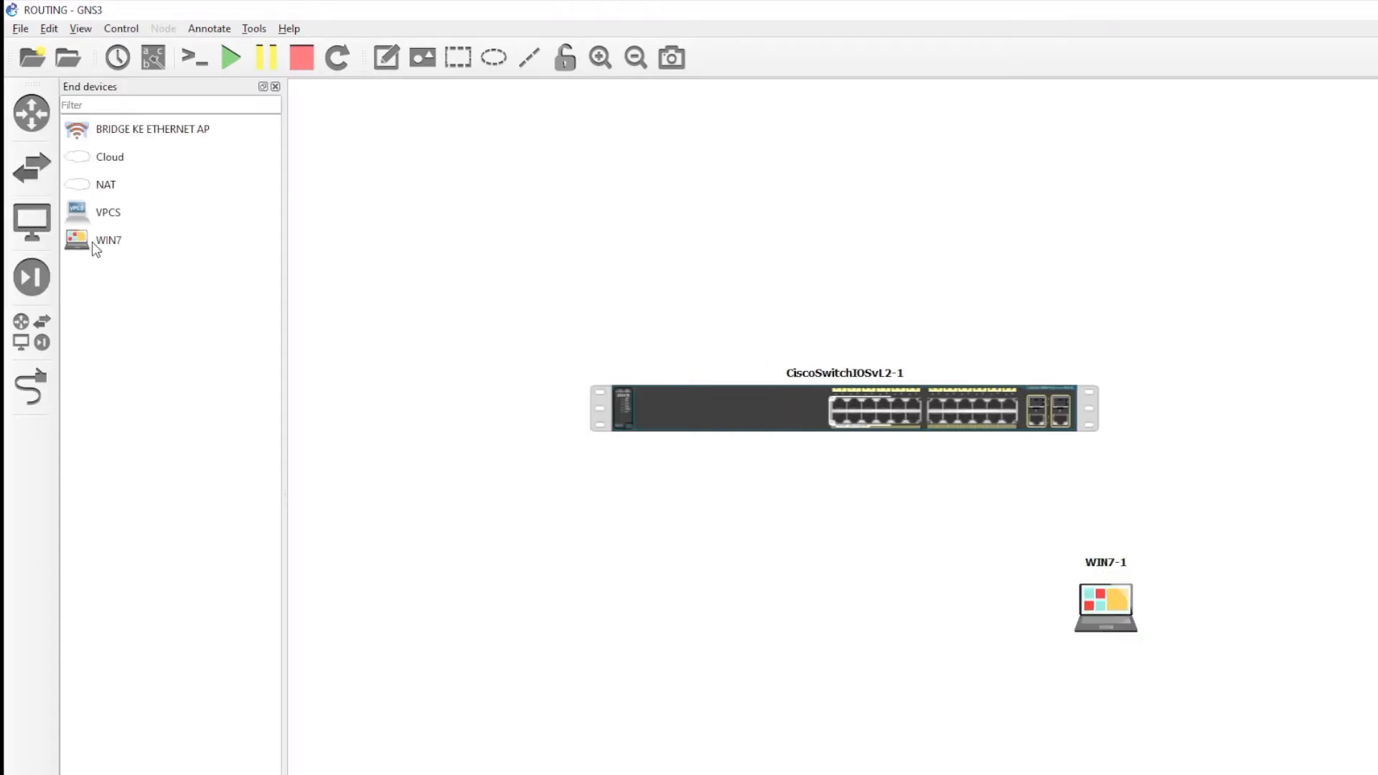
{"action": "left_click", "coordinate": [24, 316]}
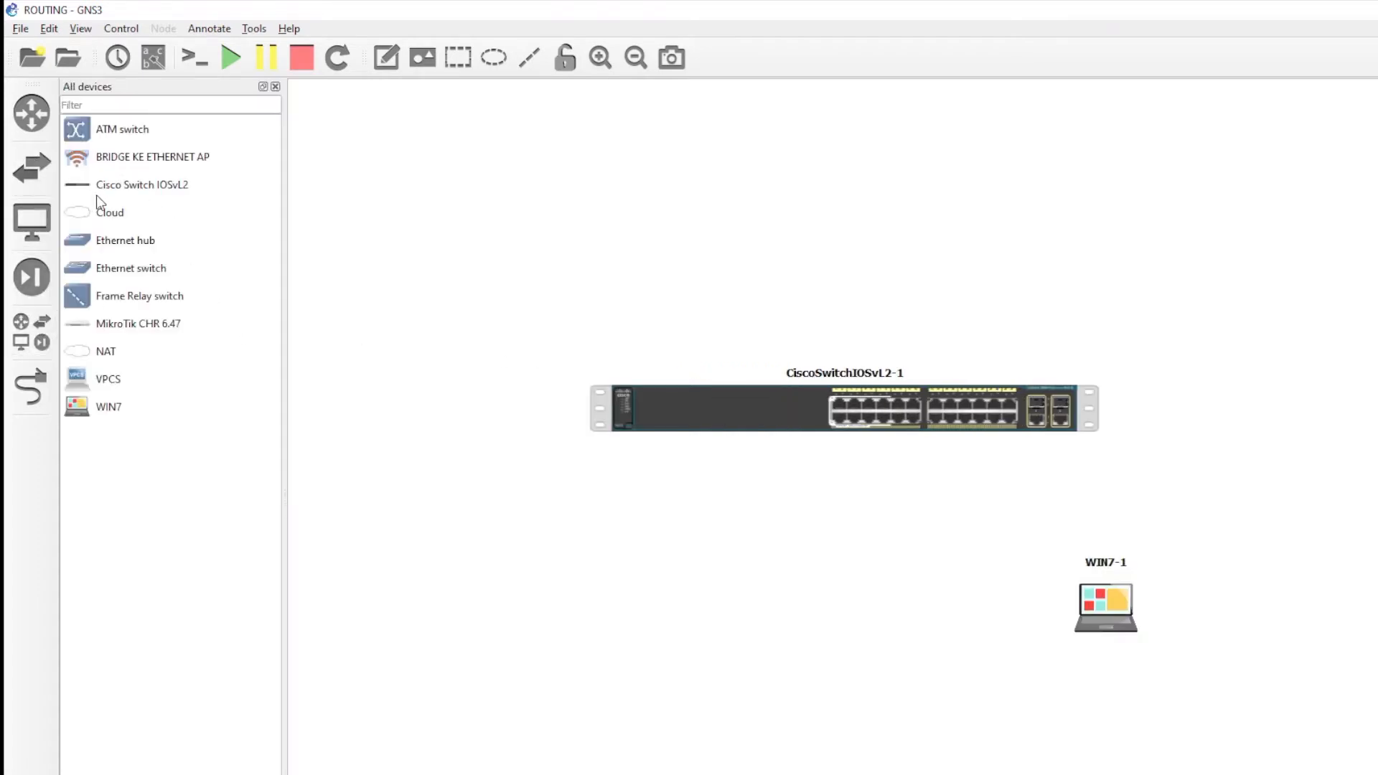
{"action": "left_click_drag", "start_coordinate": [85, 323], "coordinate": [851, 285]}
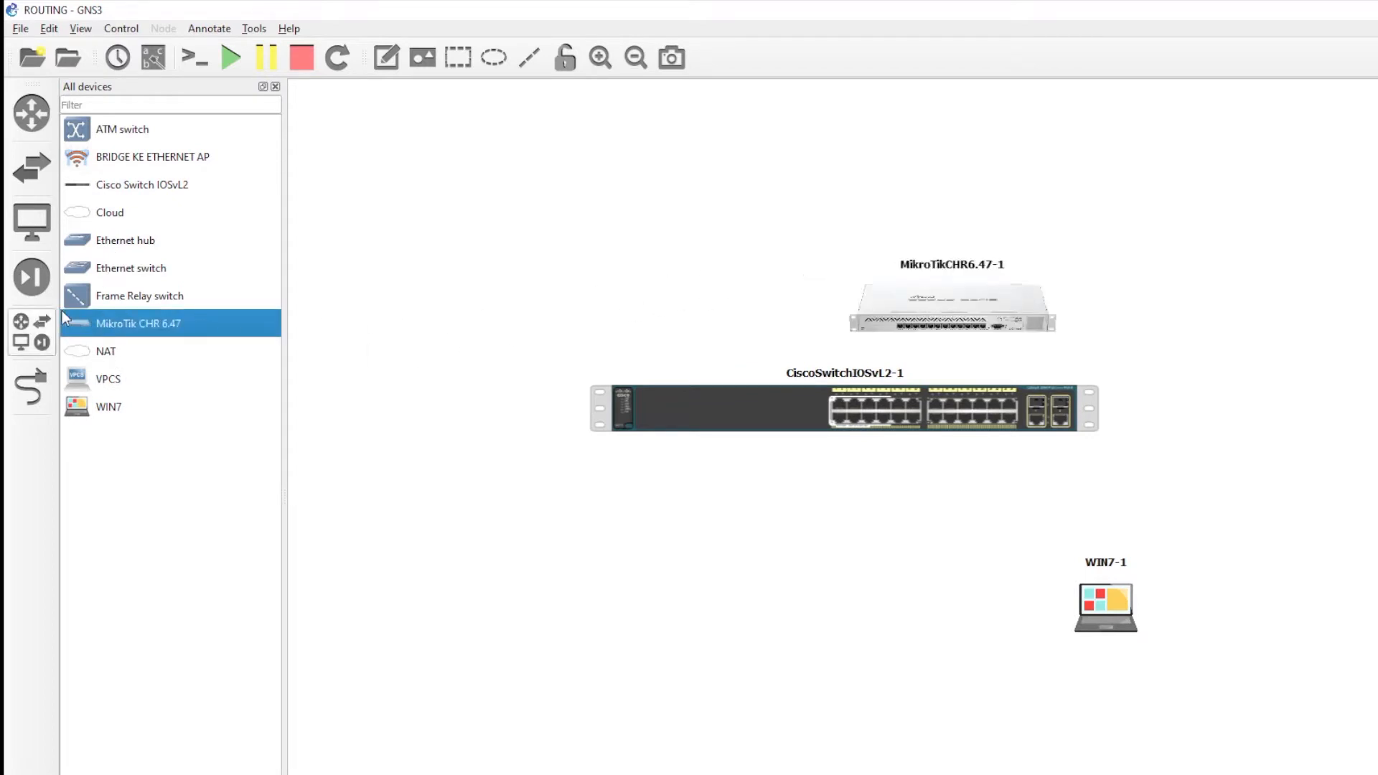
{"action": "left_click_drag", "start_coordinate": [962, 324], "coordinate": [871, 295]}
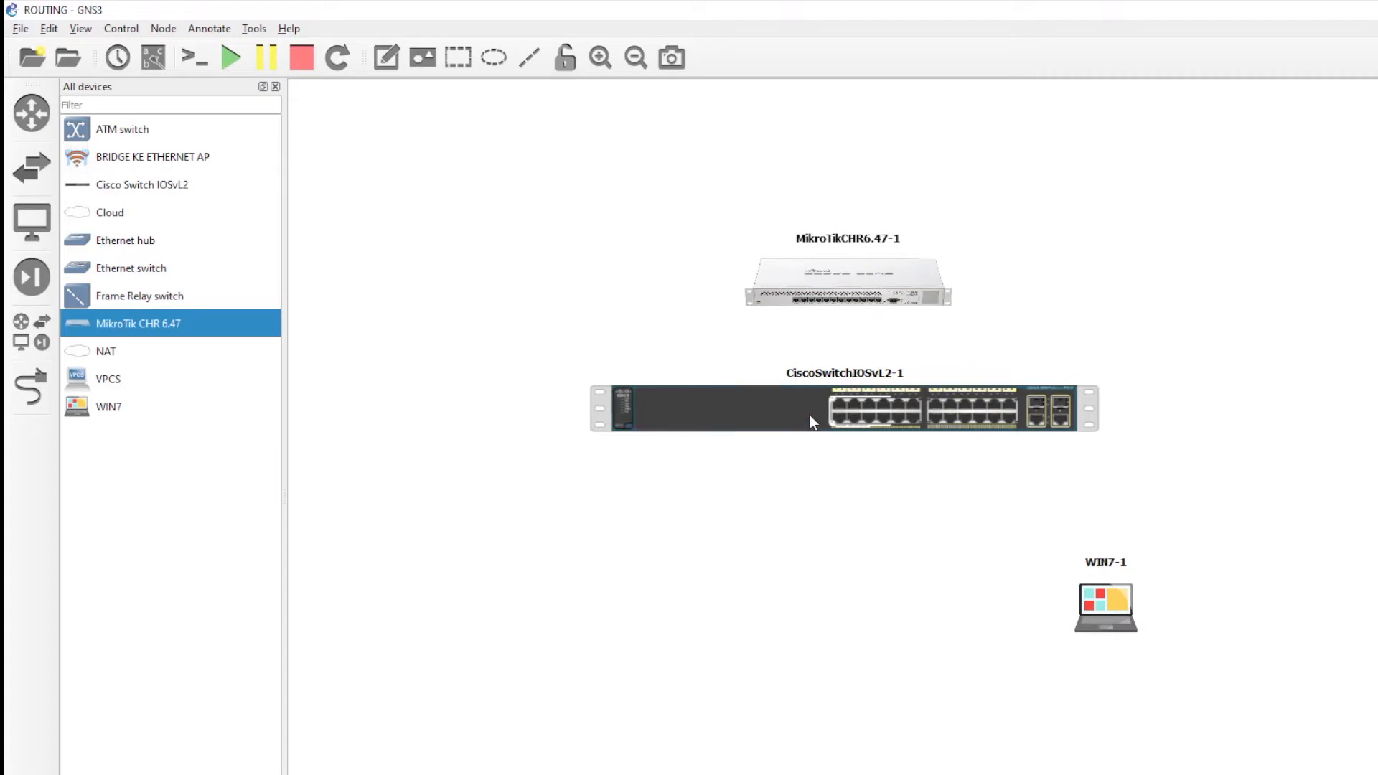
{"action": "left_click_drag", "start_coordinate": [808, 415], "coordinate": [812, 439]}
{"action": "left_click", "coordinate": [1064, 263]}
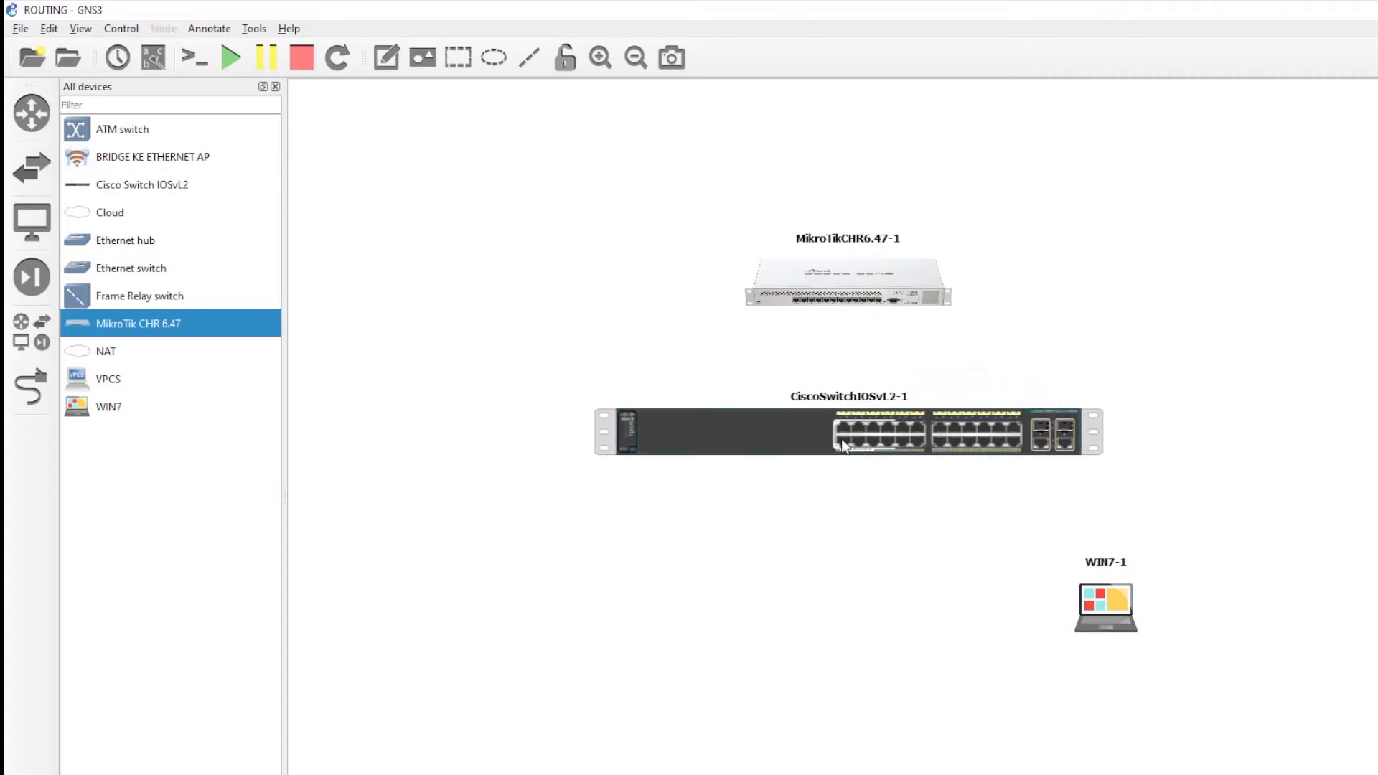
- Fine-tune the MikroTik router's position and drag a Cloud node onto the canvas
{"action": "left_click", "coordinate": [804, 286]}
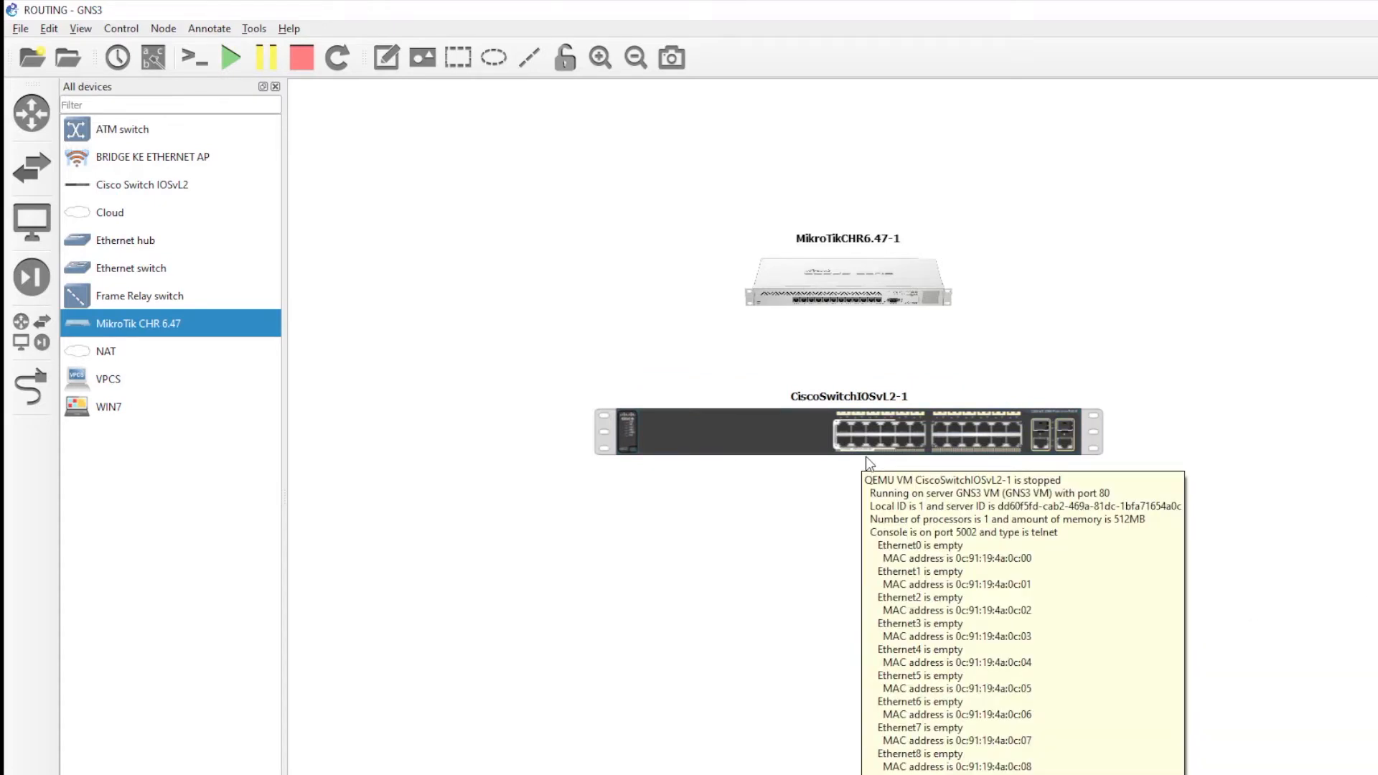
{"action": "left_click", "coordinate": [692, 553]}
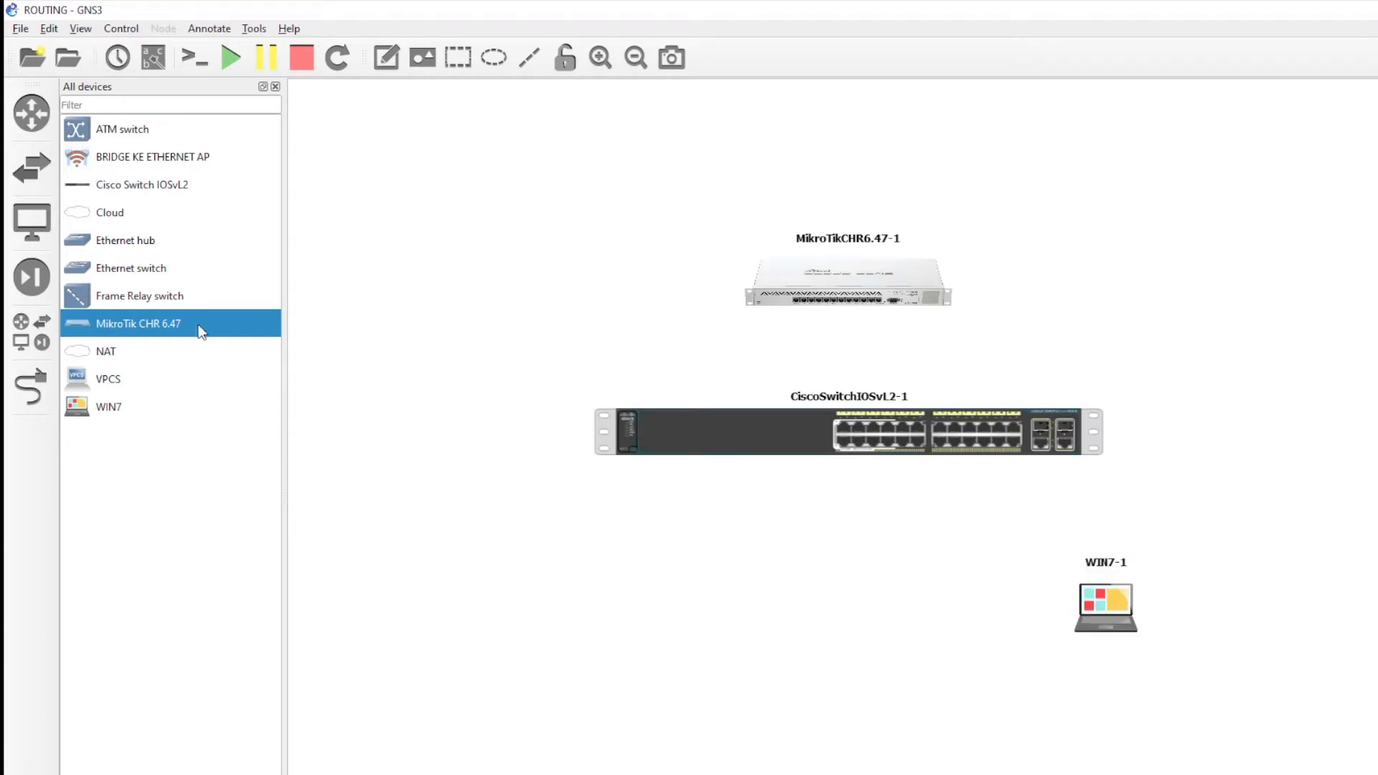
{"action": "left_click_drag", "start_coordinate": [870, 300], "coordinate": [870, 305]}
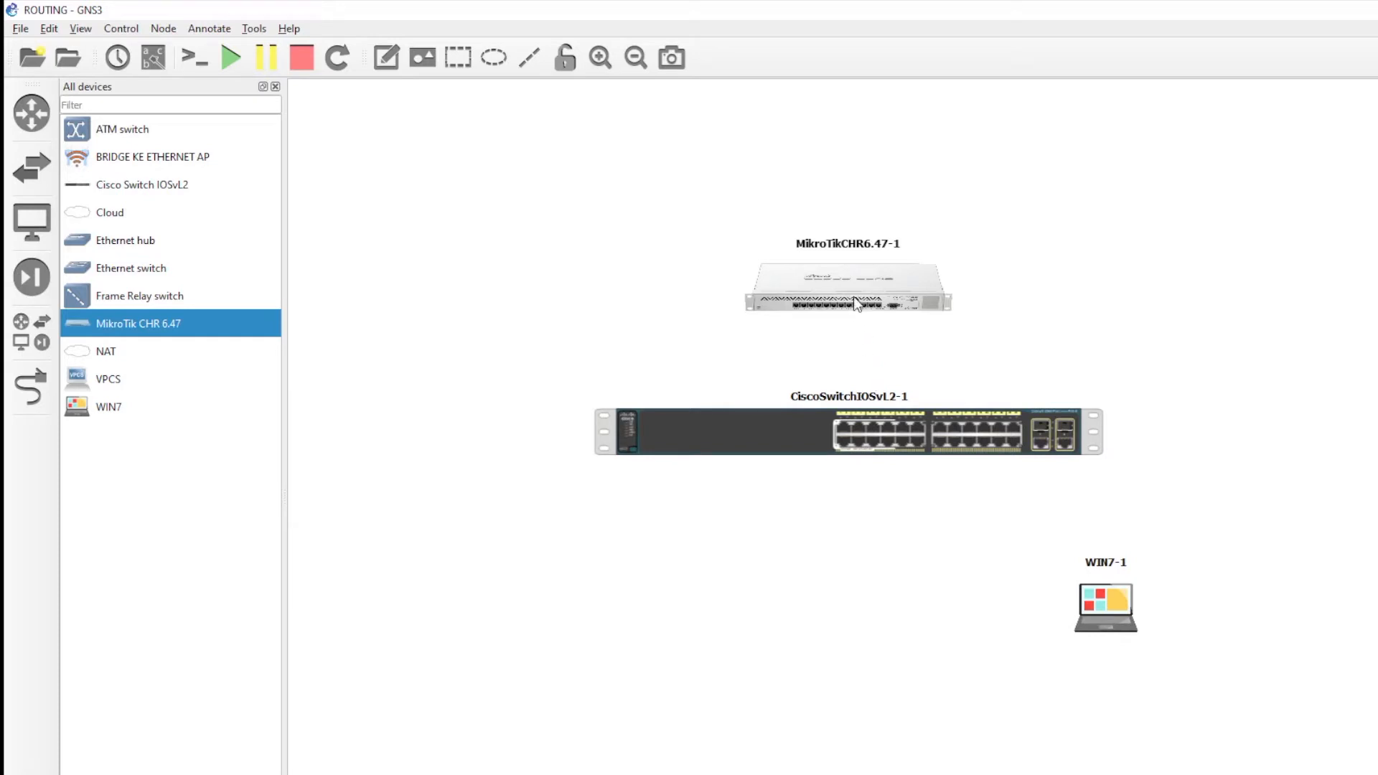
{"action": "left_click_drag", "start_coordinate": [859, 299], "coordinate": [859, 300]}
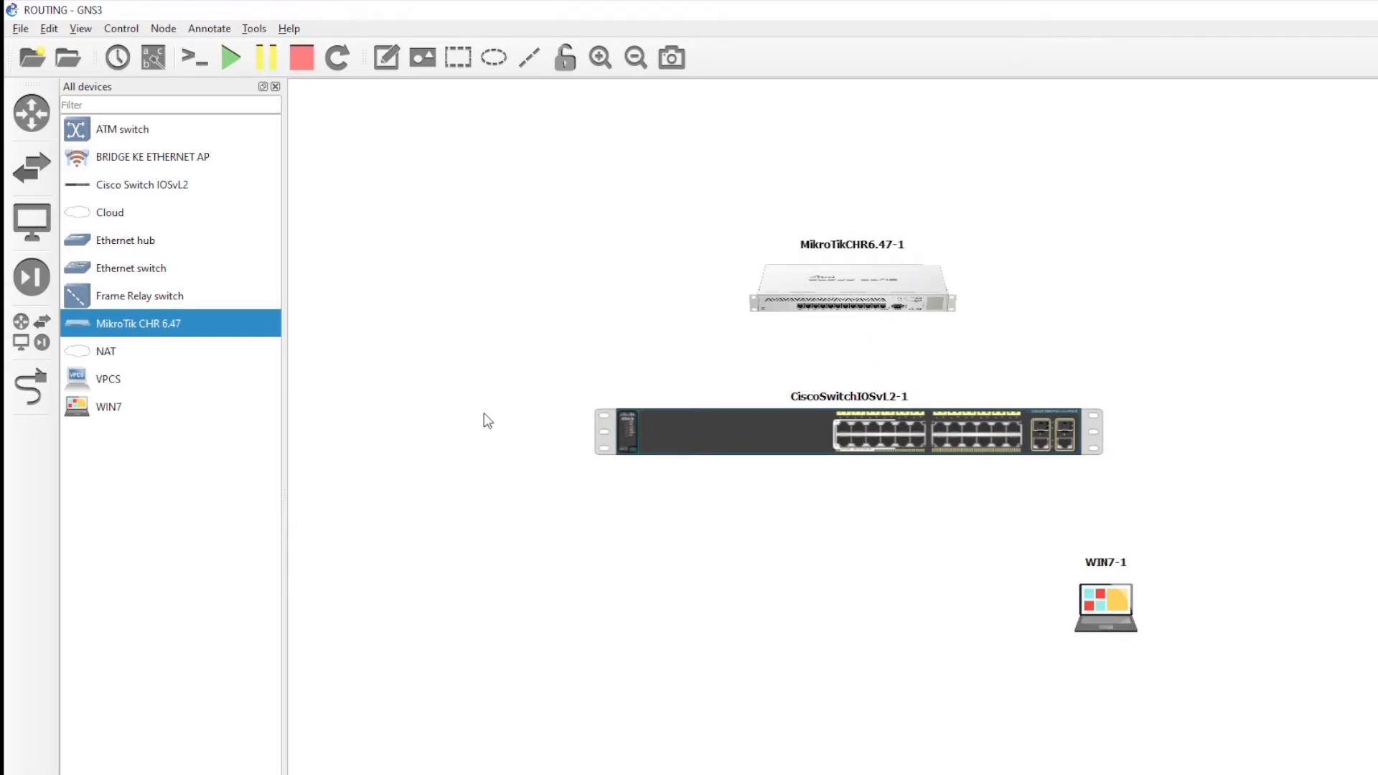
{"action": "left_click_drag", "start_coordinate": [82, 214], "coordinate": [863, 155]}
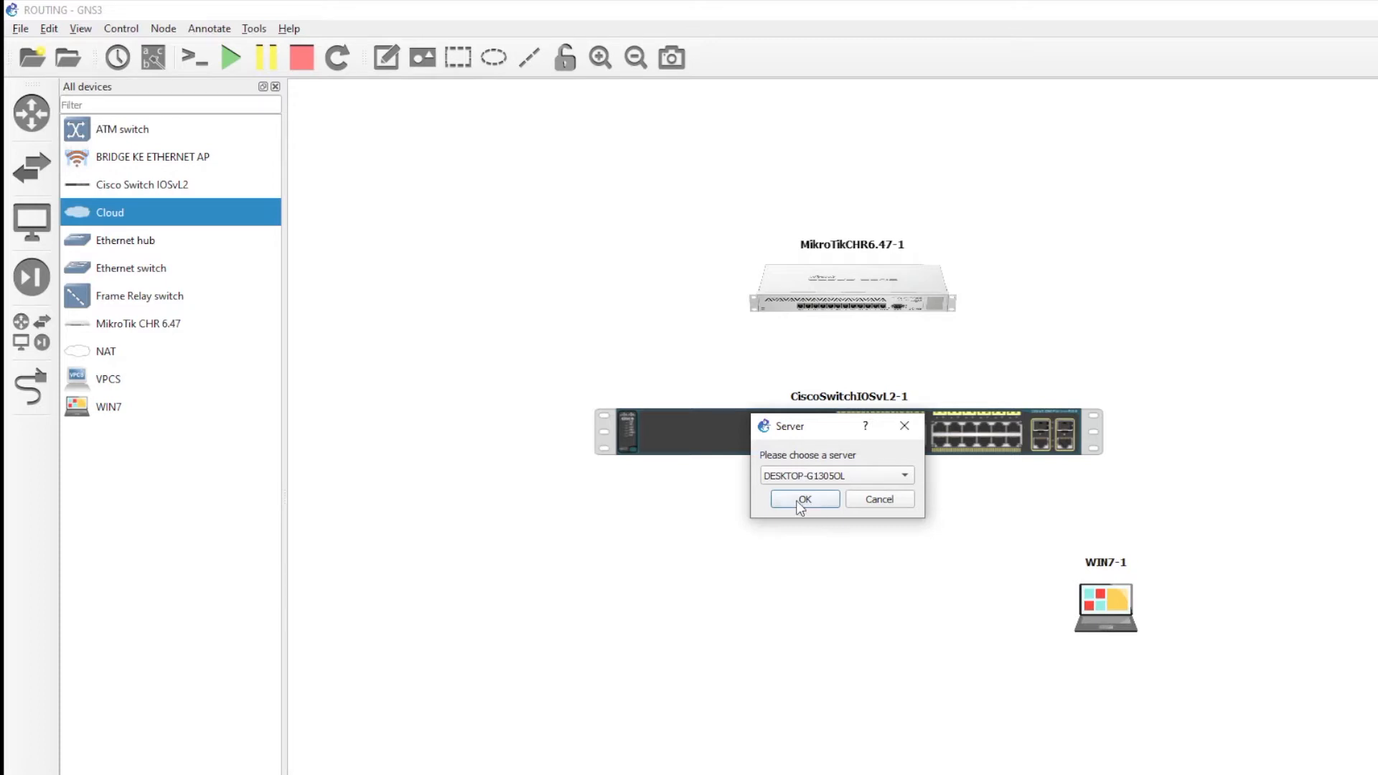
- Place Cloud1 above the router and link it to router port ether1
{"action": "left_click", "coordinate": [814, 501]}
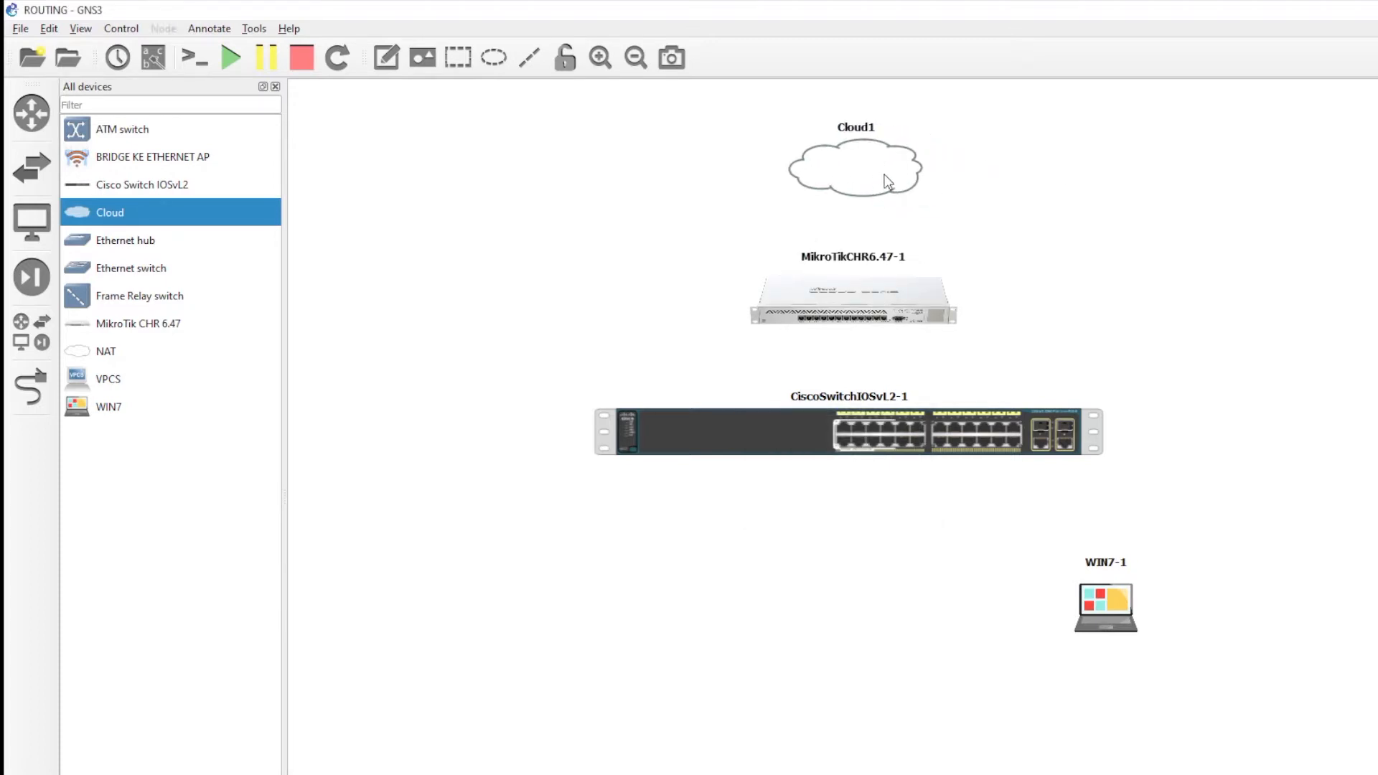
{"action": "left_click", "coordinate": [31, 382]}
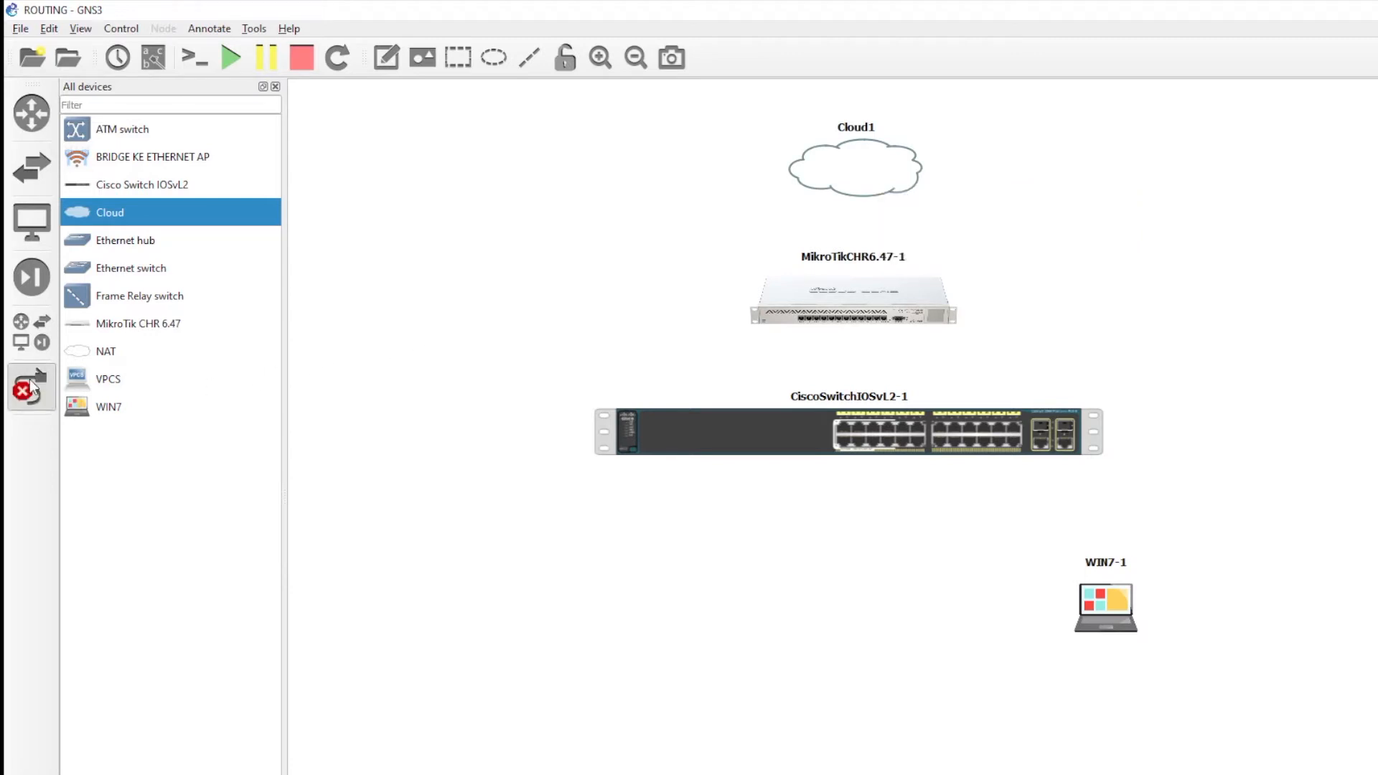
{"action": "left_click", "coordinate": [877, 164]}
{"action": "left_click", "coordinate": [890, 171]}
{"action": "left_click", "coordinate": [854, 301]}
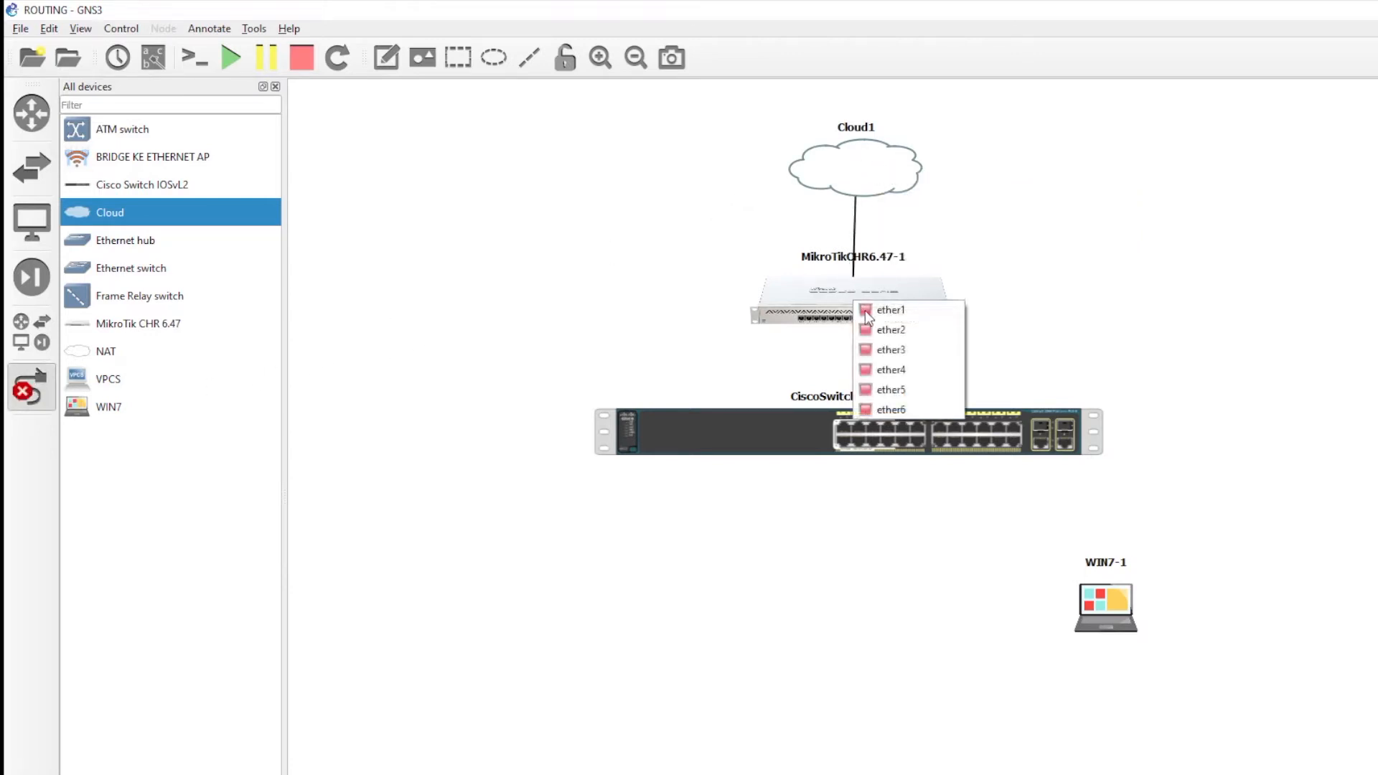
{"action": "left_click", "coordinate": [886, 316]}
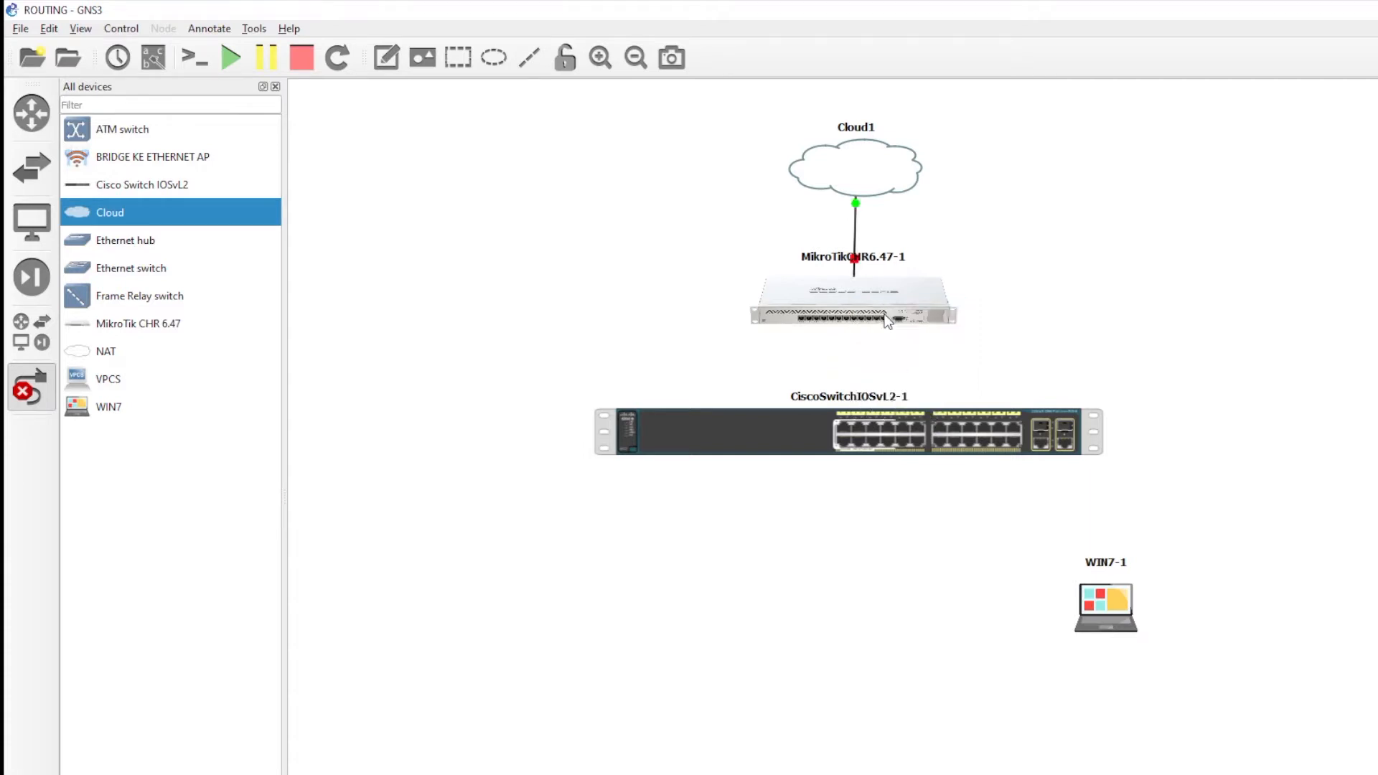
- Cable router ether2 to Cisco switch Ethernet0
{"action": "left_click", "coordinate": [831, 316]}
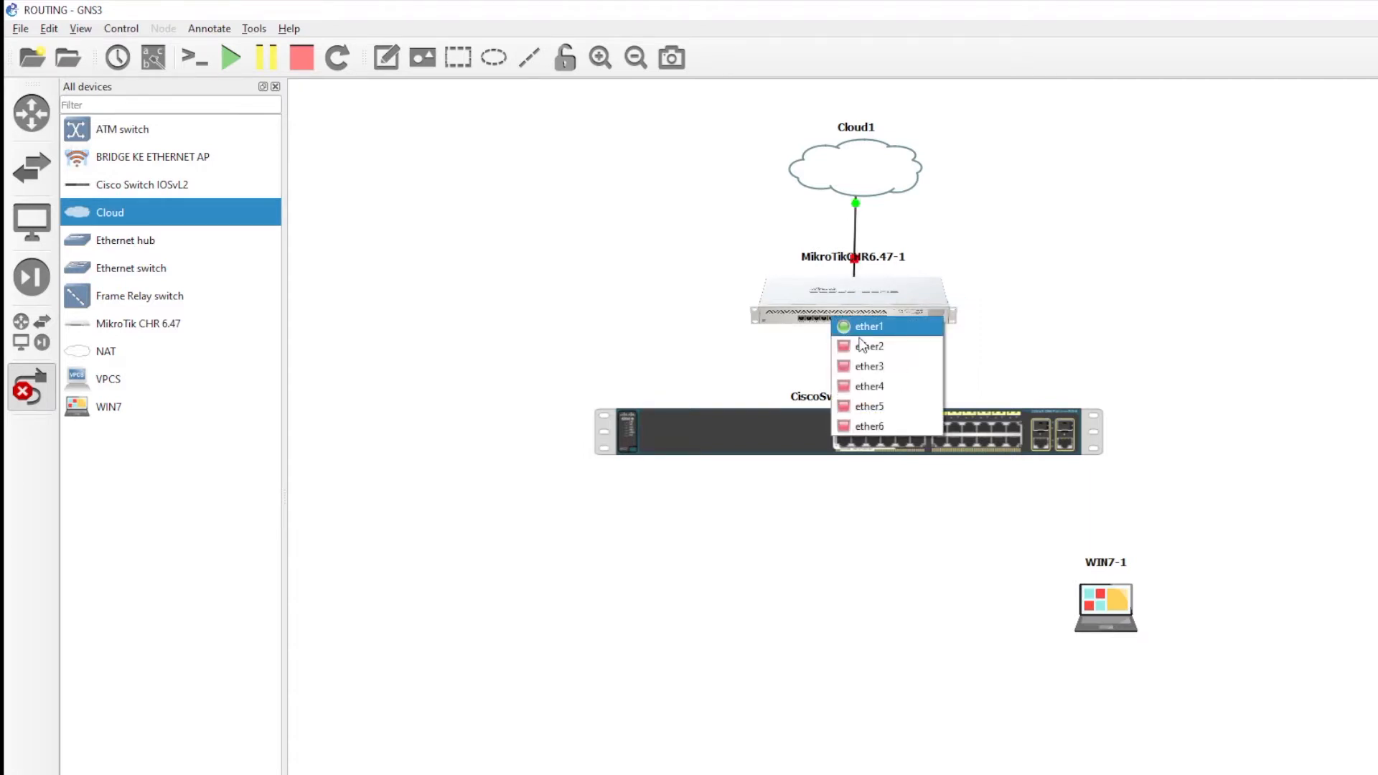
{"action": "left_click", "coordinate": [865, 352]}
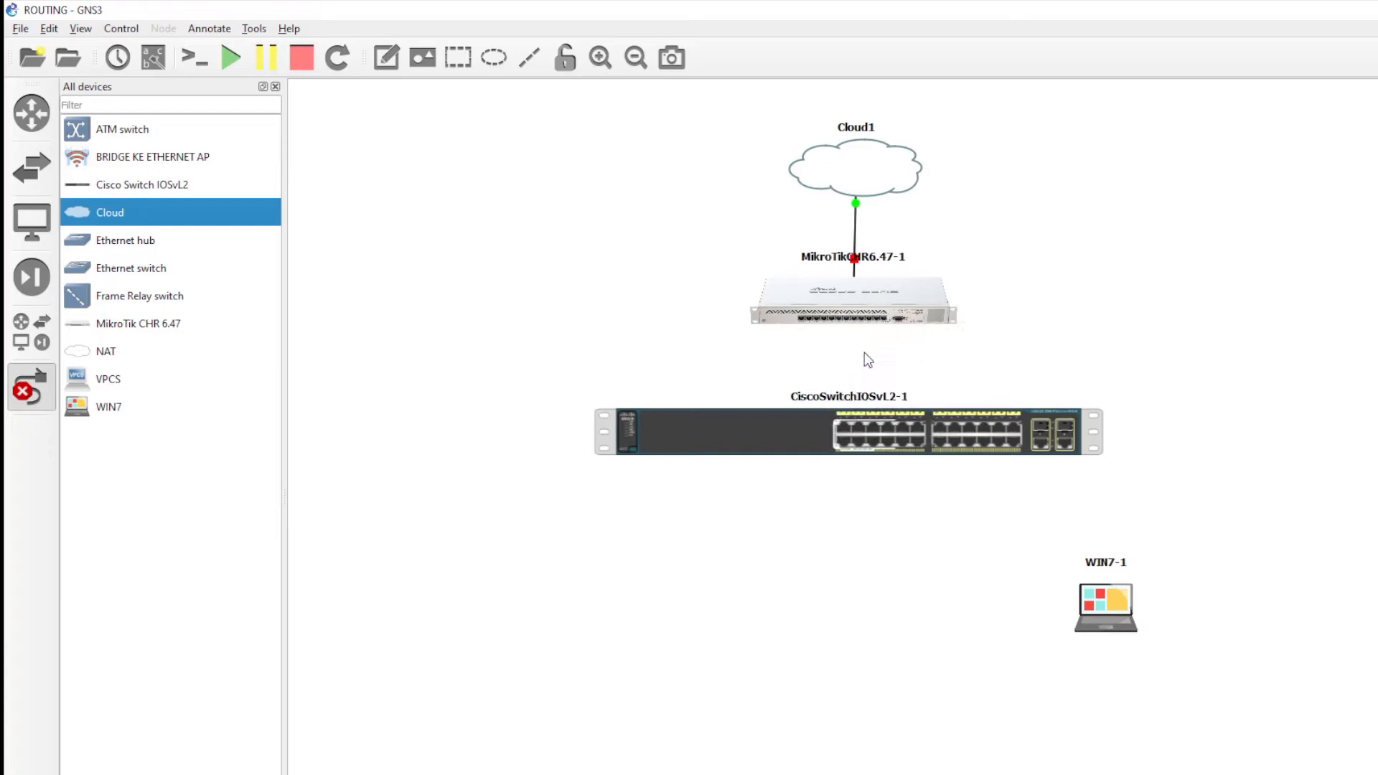
{"action": "left_click", "coordinate": [849, 430]}
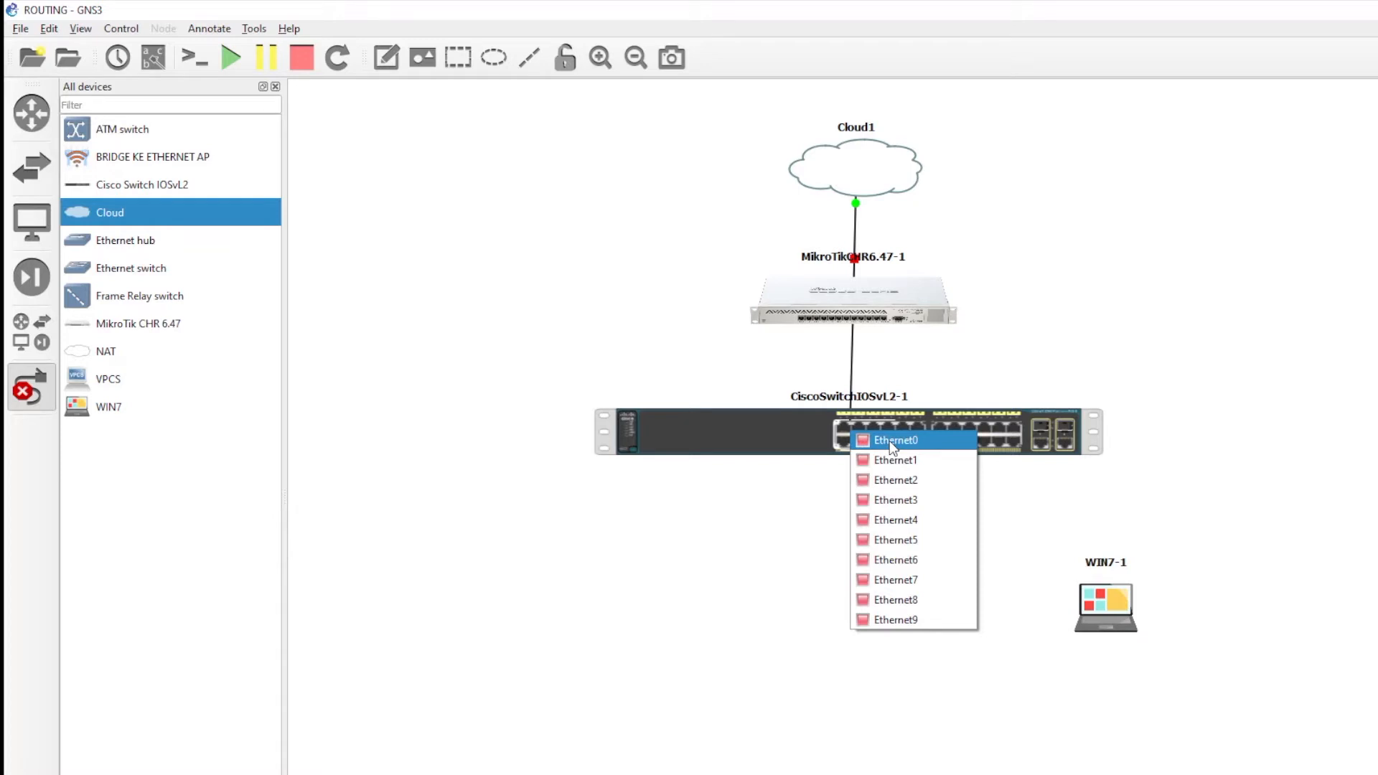
{"action": "left_click", "coordinate": [889, 441]}
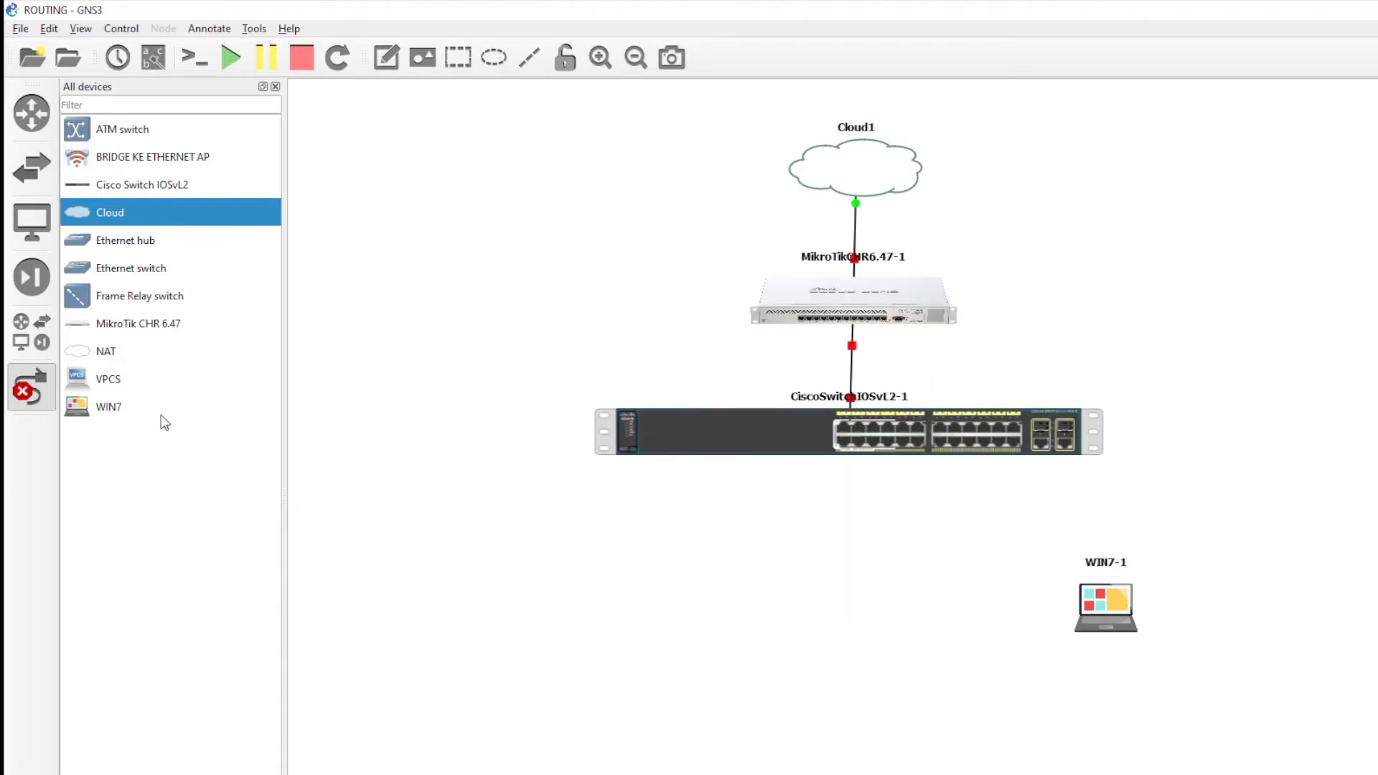
{"action": "left_click", "coordinate": [37, 382]}
- Add a VPCS host, PC1, on the GNS3 VM server
{"action": "left_click_drag", "start_coordinate": [86, 384], "coordinate": [902, 606]}
{"action": "left_click", "coordinate": [836, 475]}
{"action": "left_click", "coordinate": [815, 495]}
{"action": "left_click", "coordinate": [800, 501]}
{"action": "left_click", "coordinate": [854, 611]}
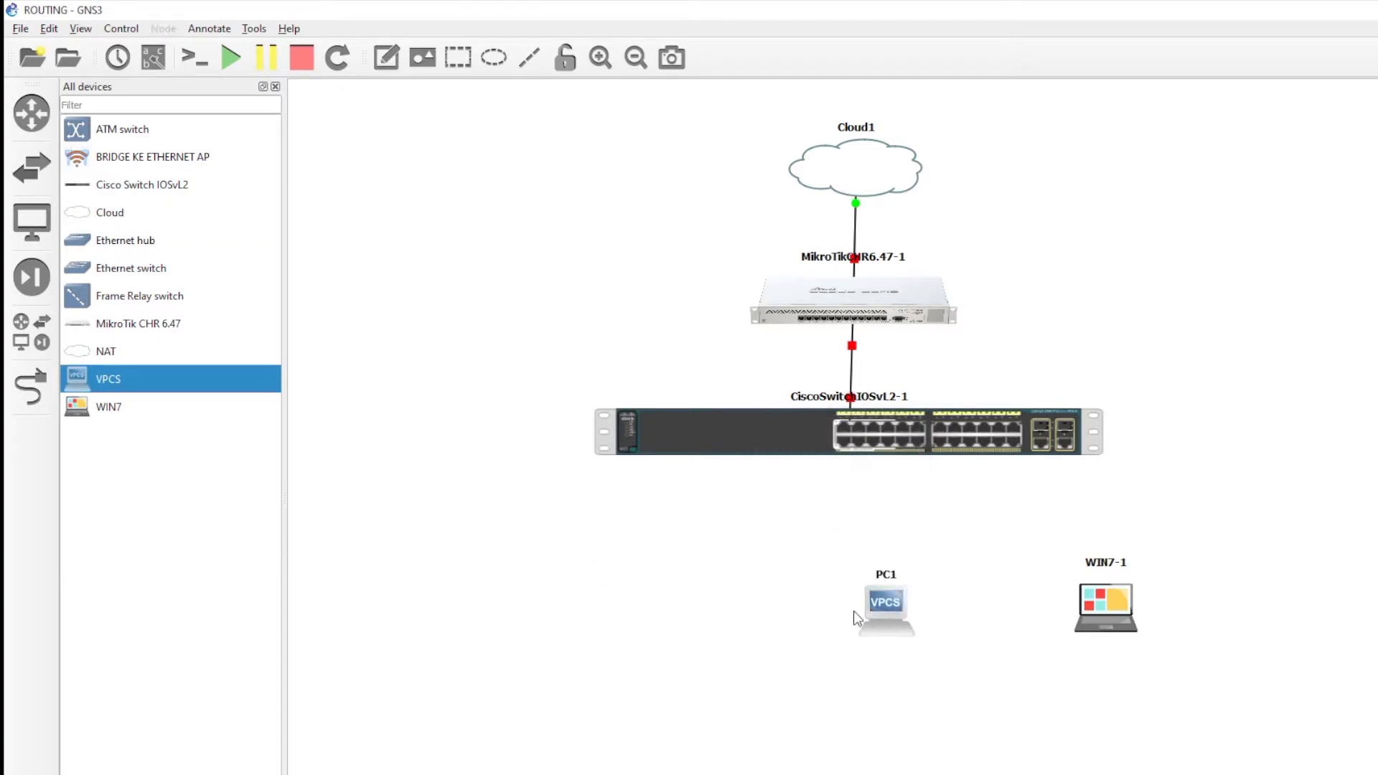
- Add a second VPCS host, PC2, on the GNS3 VM server
{"action": "left_click_drag", "start_coordinate": [64, 381], "coordinate": [655, 619]}
{"action": "left_click", "coordinate": [836, 476]}
{"action": "left_click", "coordinate": [824, 501]}
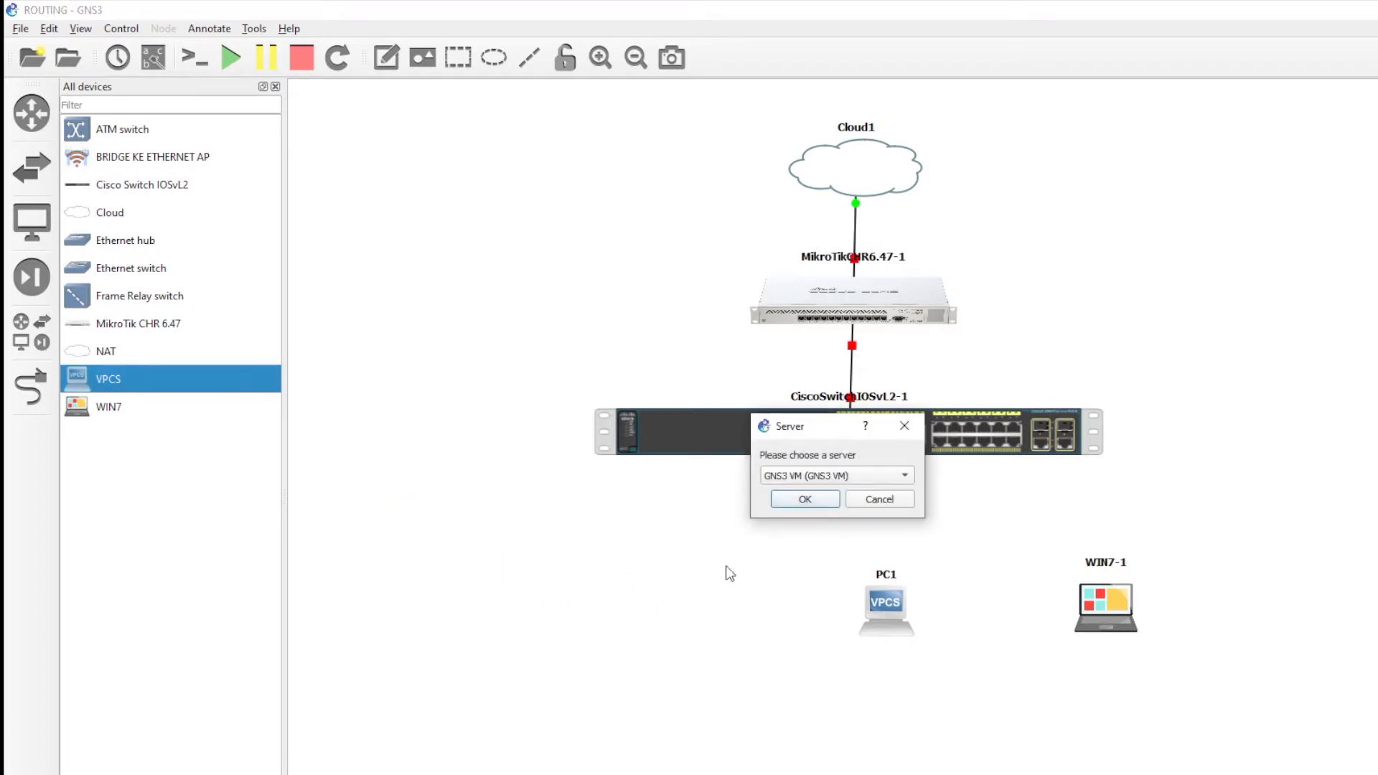
{"action": "left_click", "coordinate": [804, 499]}
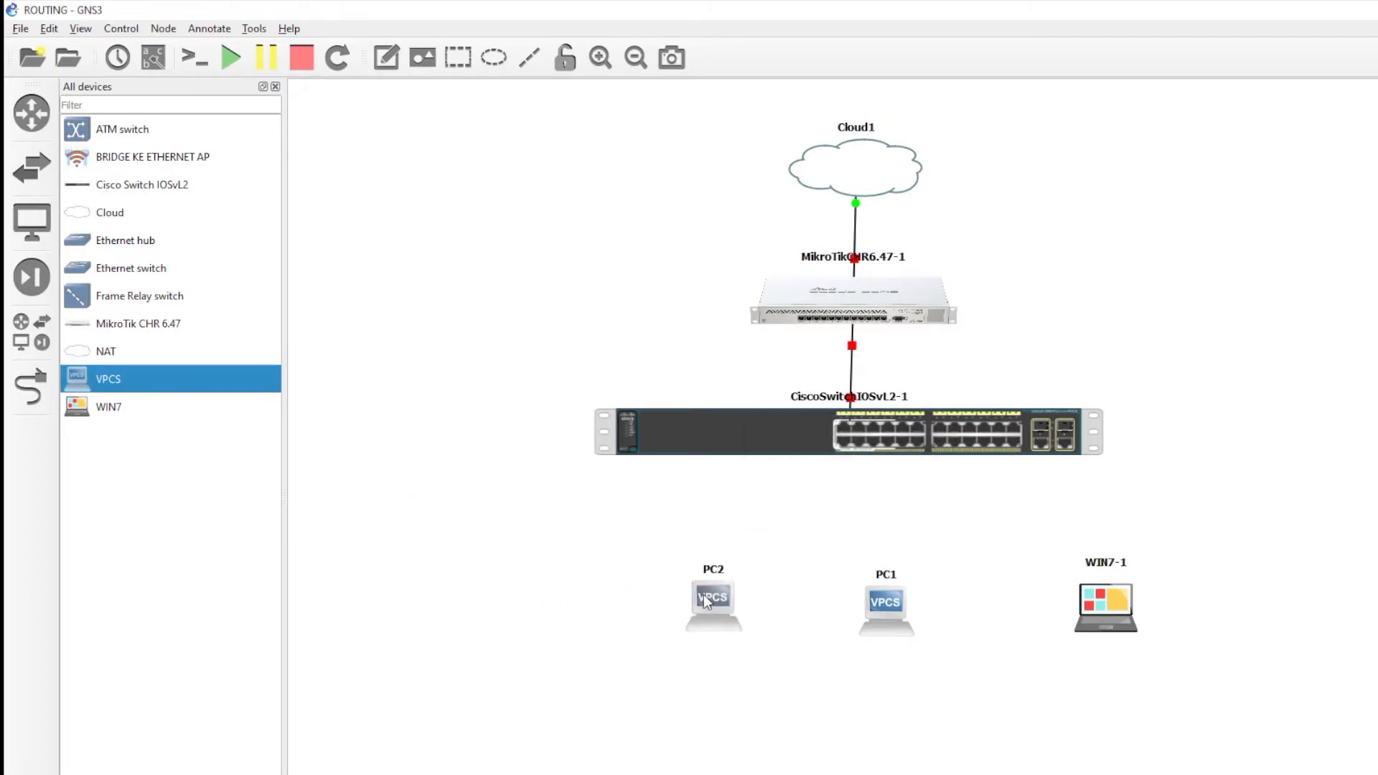
- Arrange PC1, WIN7-1 and PC2 in a row beneath the switch
{"action": "left_click_drag", "start_coordinate": [876, 609], "coordinate": [846, 601]}
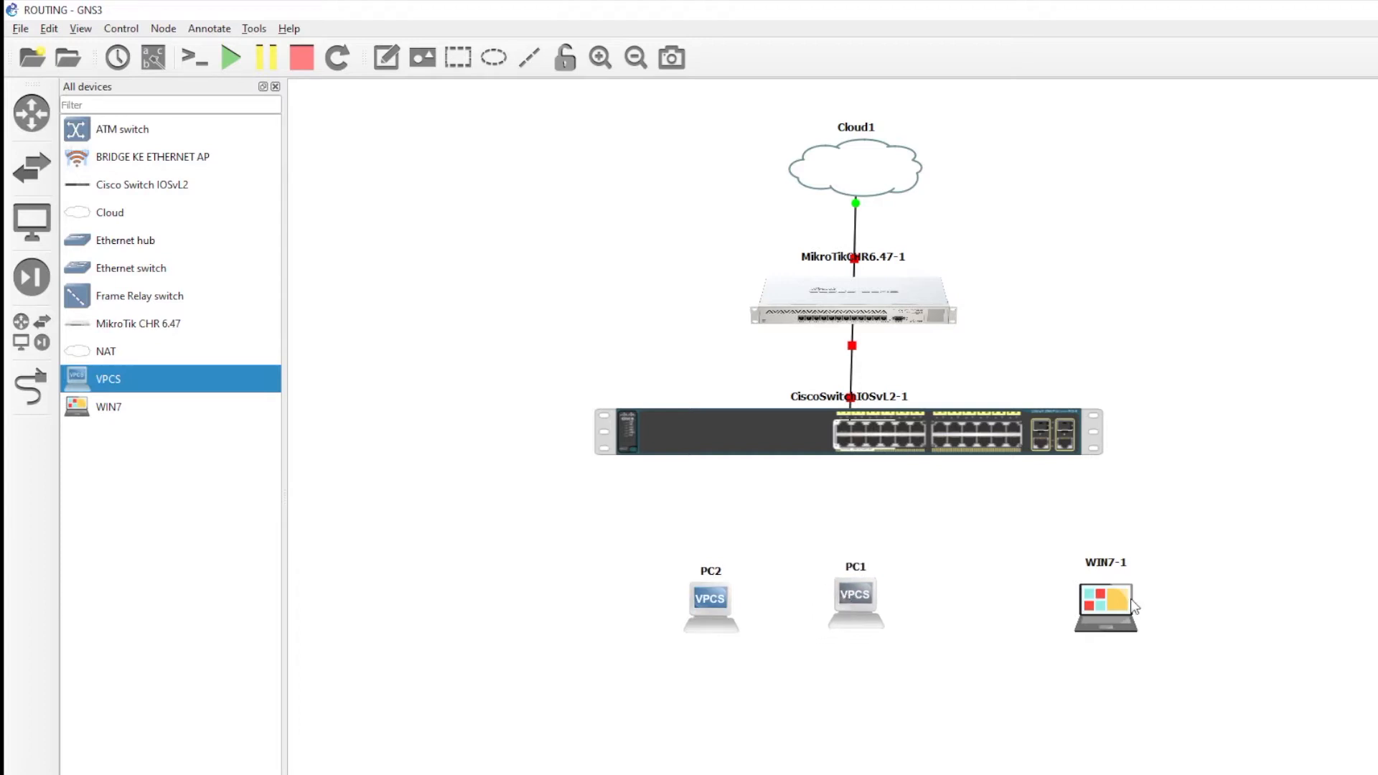
{"action": "left_click_drag", "start_coordinate": [1076, 605], "coordinate": [953, 601]}
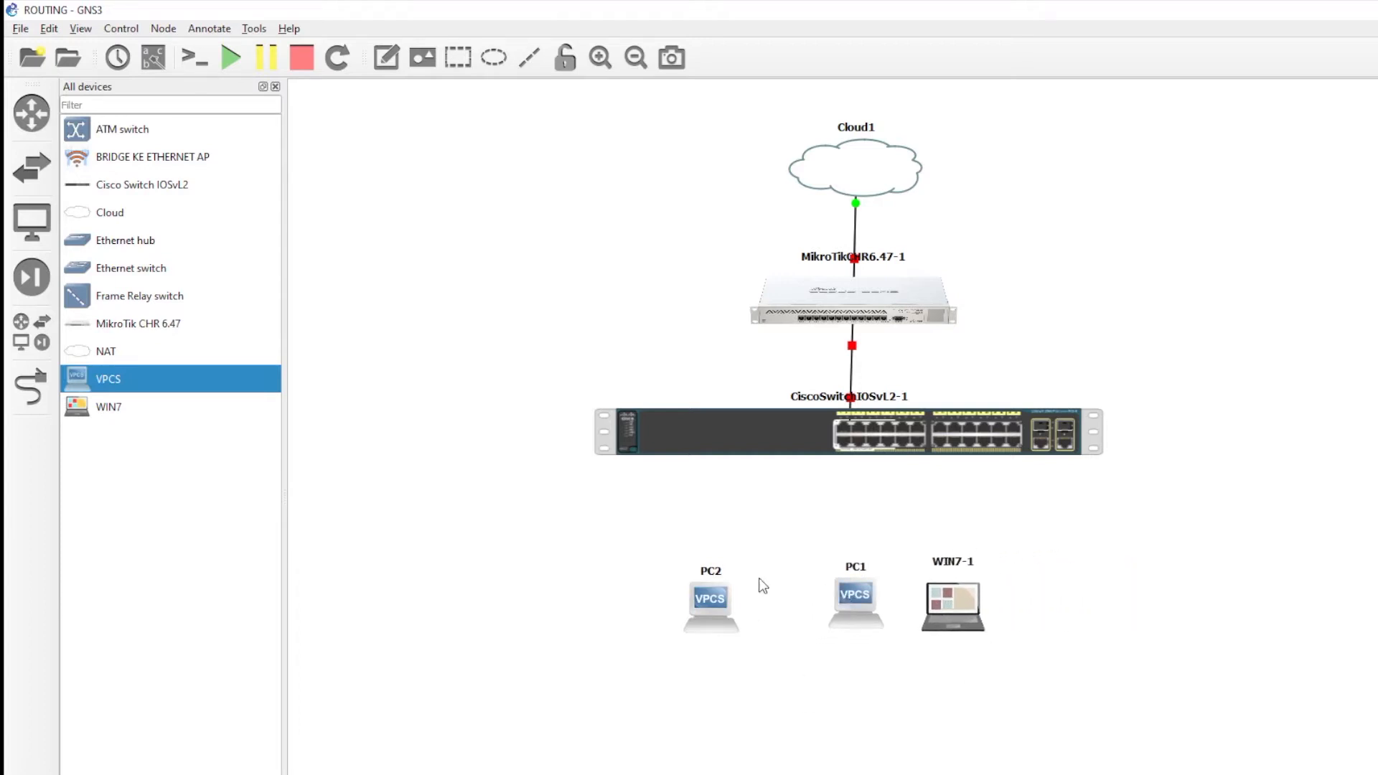
{"action": "left_click_drag", "start_coordinate": [811, 529], "coordinate": [995, 657]}
{"action": "left_click_drag", "start_coordinate": [718, 605], "coordinate": [1109, 606]}
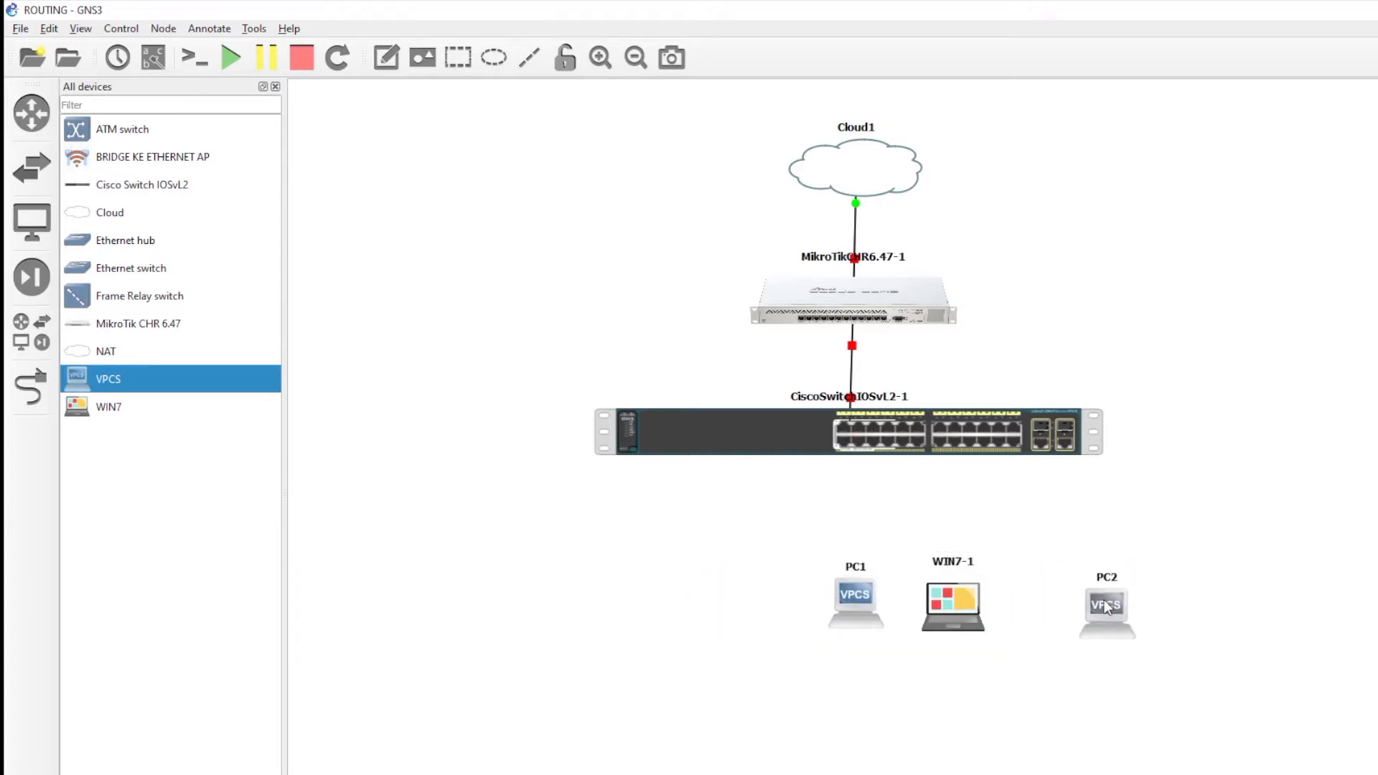
{"action": "left_click_drag", "start_coordinate": [771, 538], "coordinate": [1014, 667]}
{"action": "left_click_drag", "start_coordinate": [969, 609], "coordinate": [873, 617]}
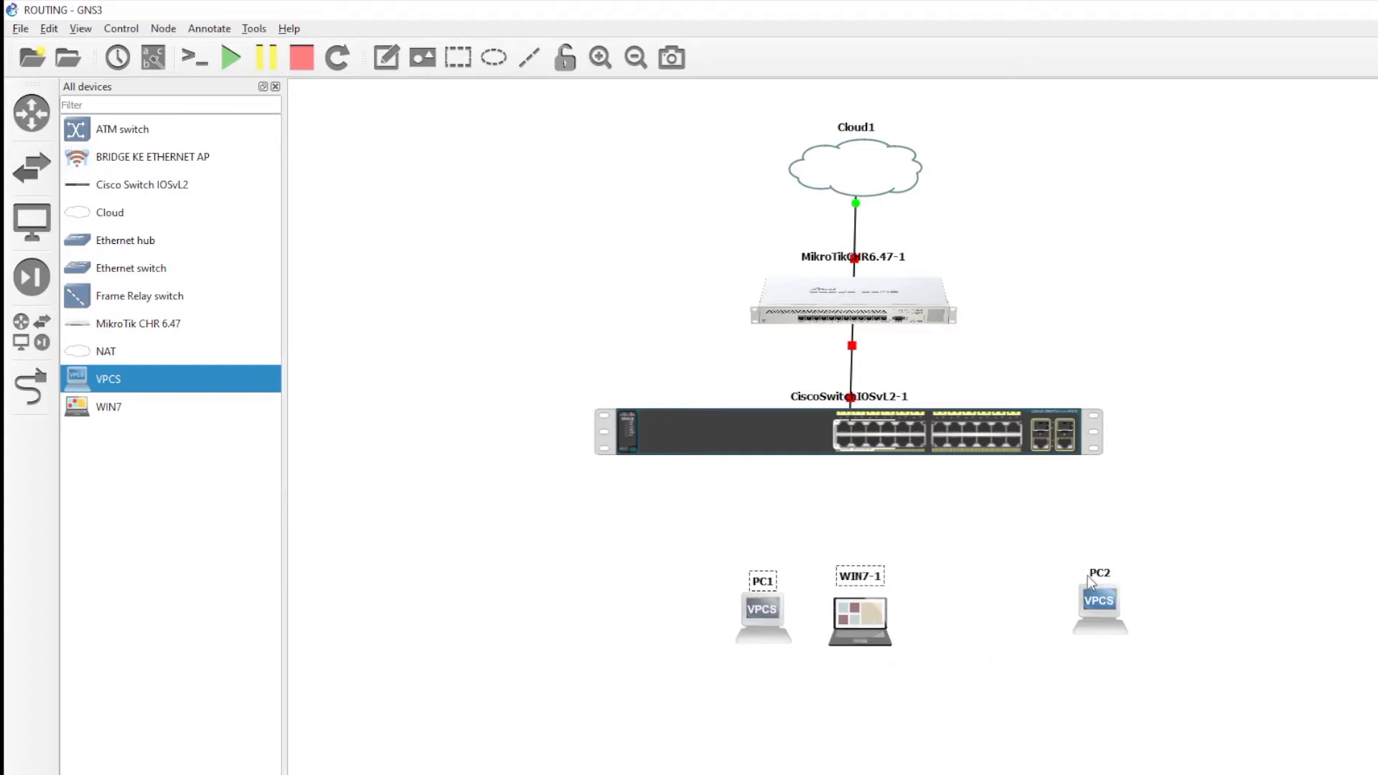
{"action": "left_click_drag", "start_coordinate": [1098, 598], "coordinate": [1026, 604]}
{"action": "left_click", "coordinate": [1277, 546]}
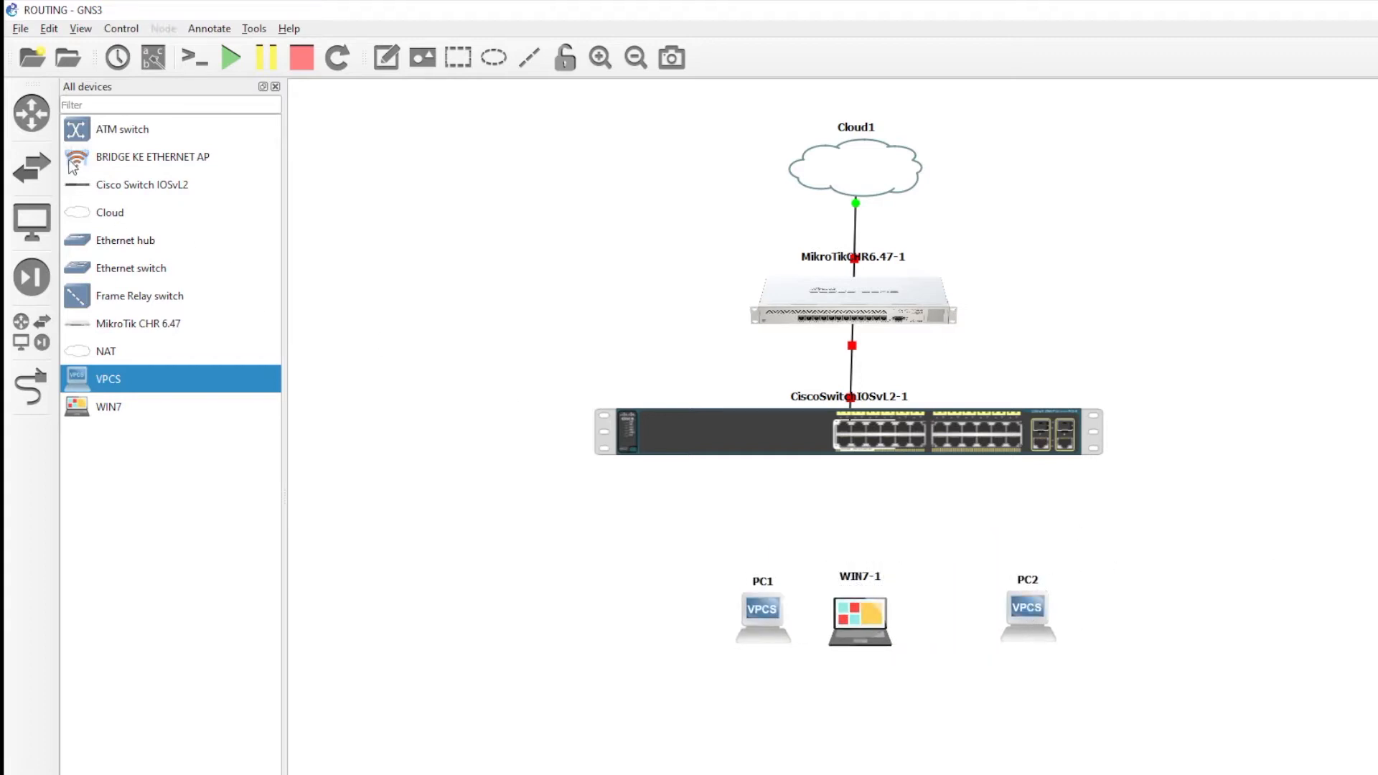
- Add a BRIDGE KE ETHERNET AP node as Cloud2 and hide the device library
{"action": "left_click_drag", "start_coordinate": [115, 162], "coordinate": [481, 595]}
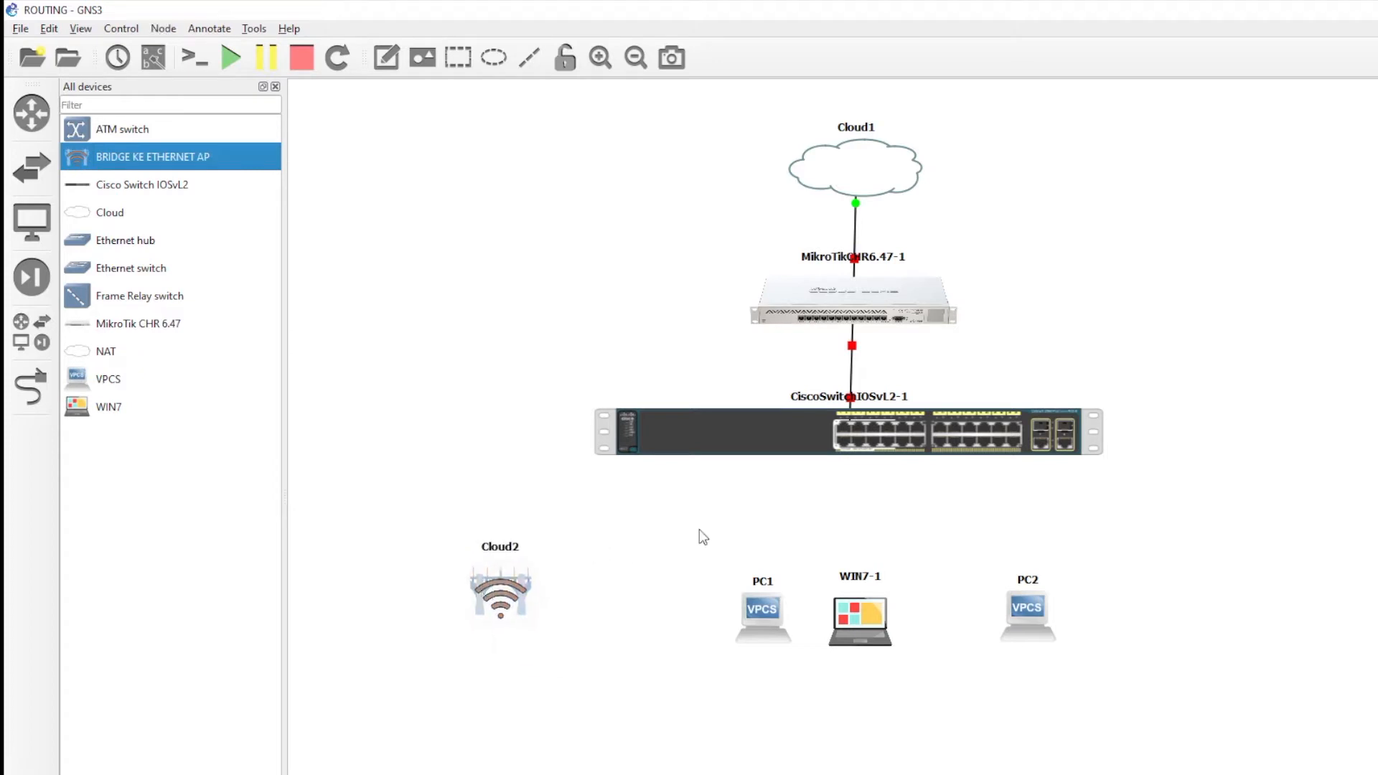
{"action": "left_click", "coordinate": [670, 528]}
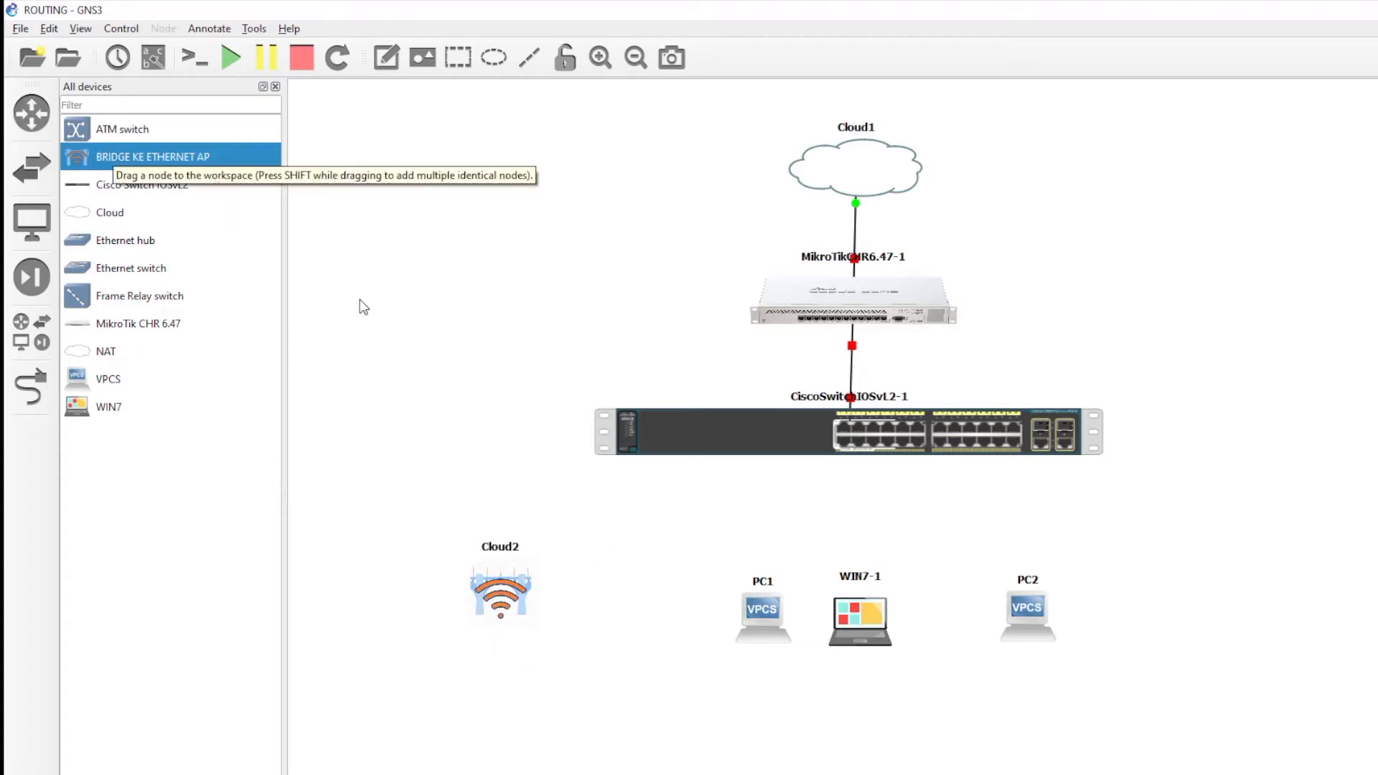
{"action": "left_click", "coordinate": [275, 86]}
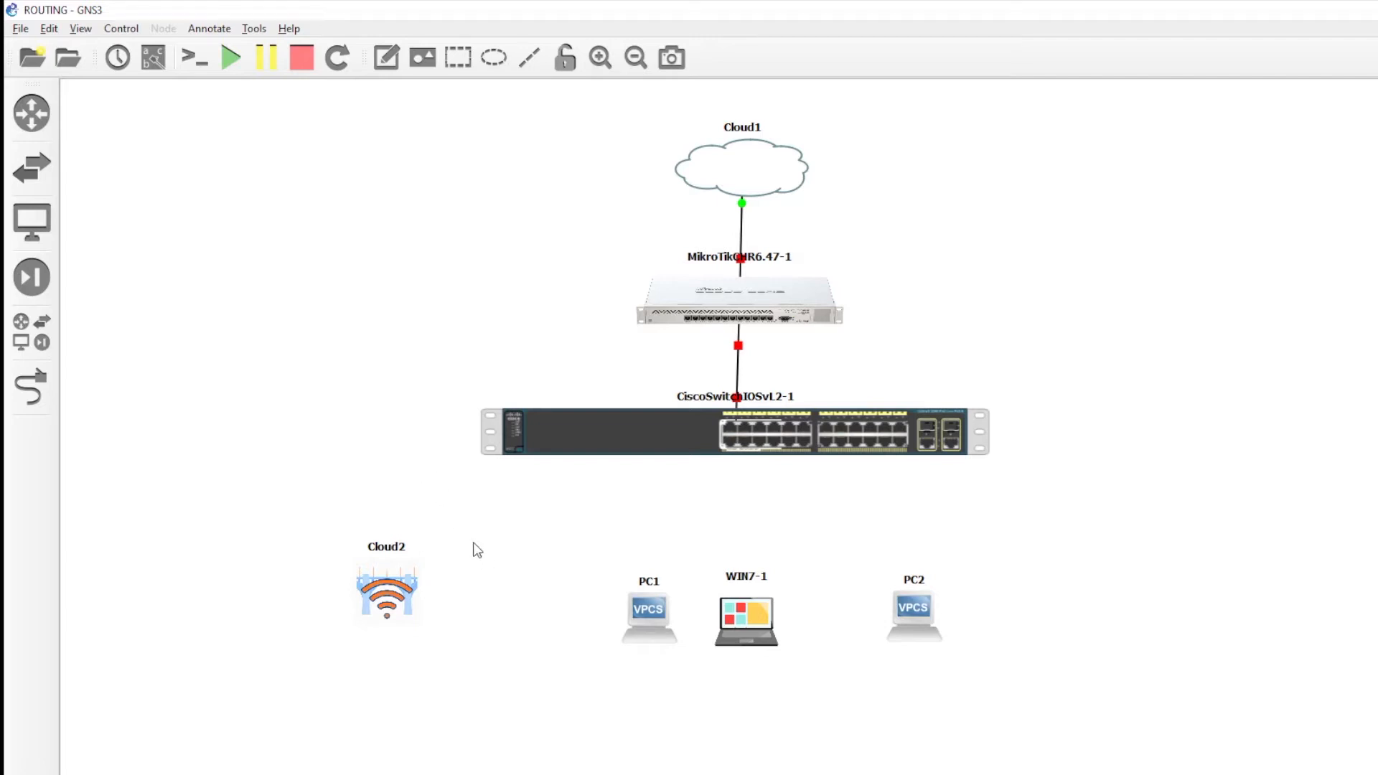
- Link switch Ethernet1 to WIN7-1's Ethernet0
{"action": "left_click", "coordinate": [31, 388]}
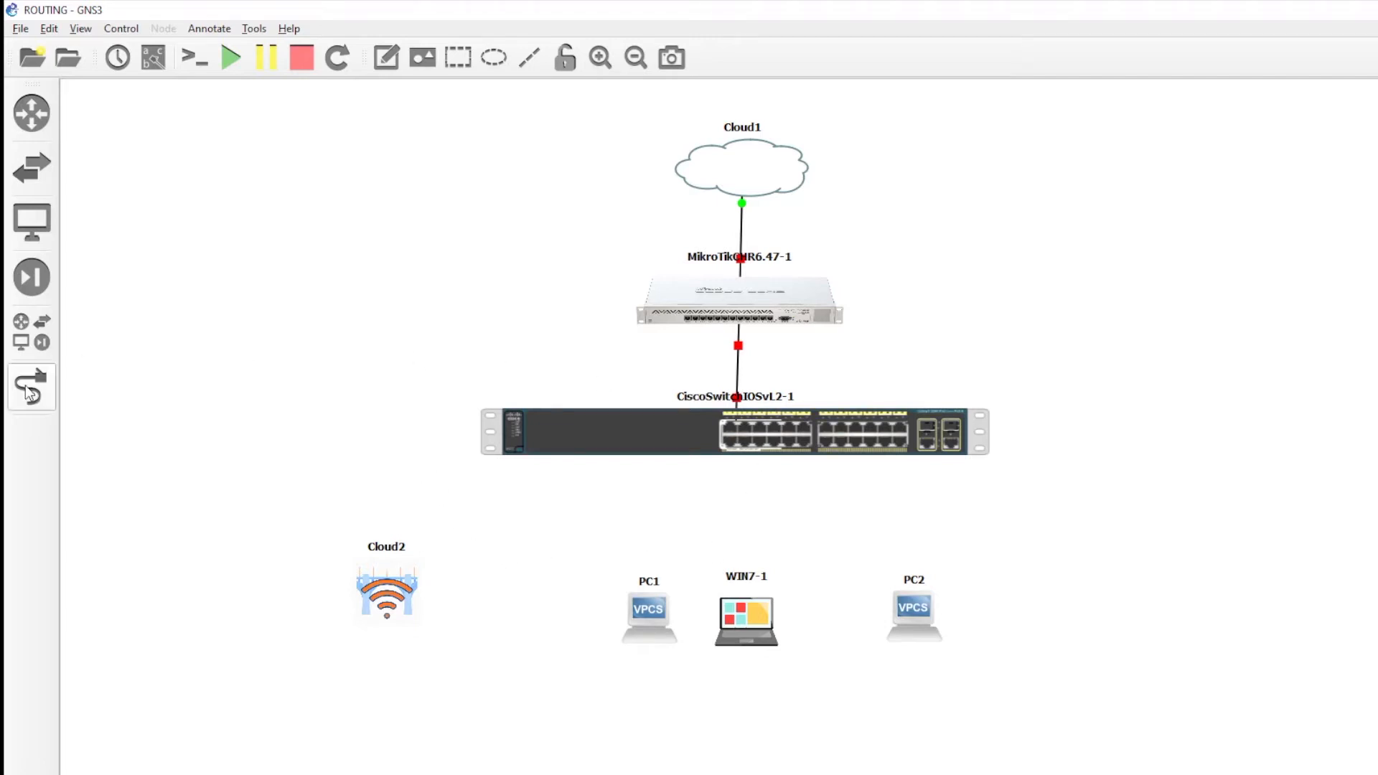
{"action": "left_click", "coordinate": [717, 428]}
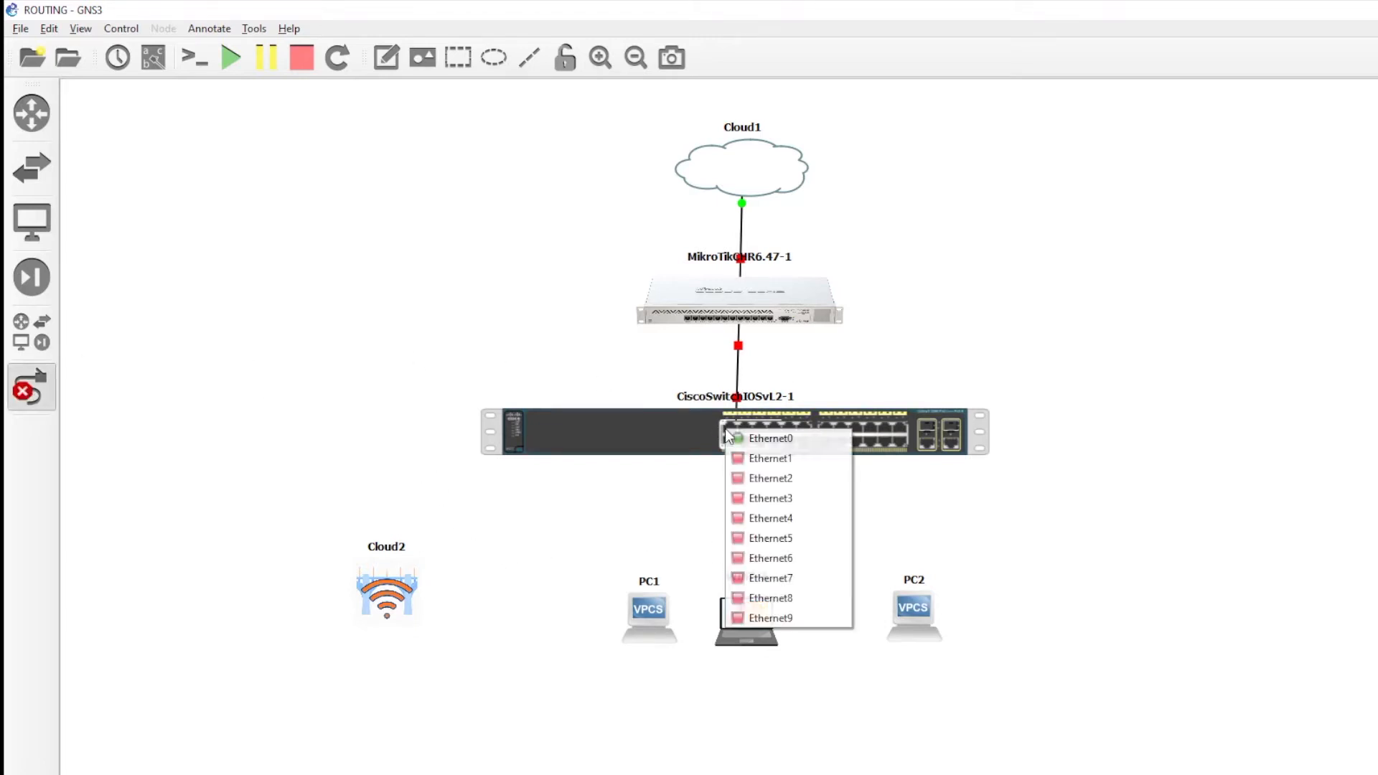
{"action": "left_click", "coordinate": [754, 458]}
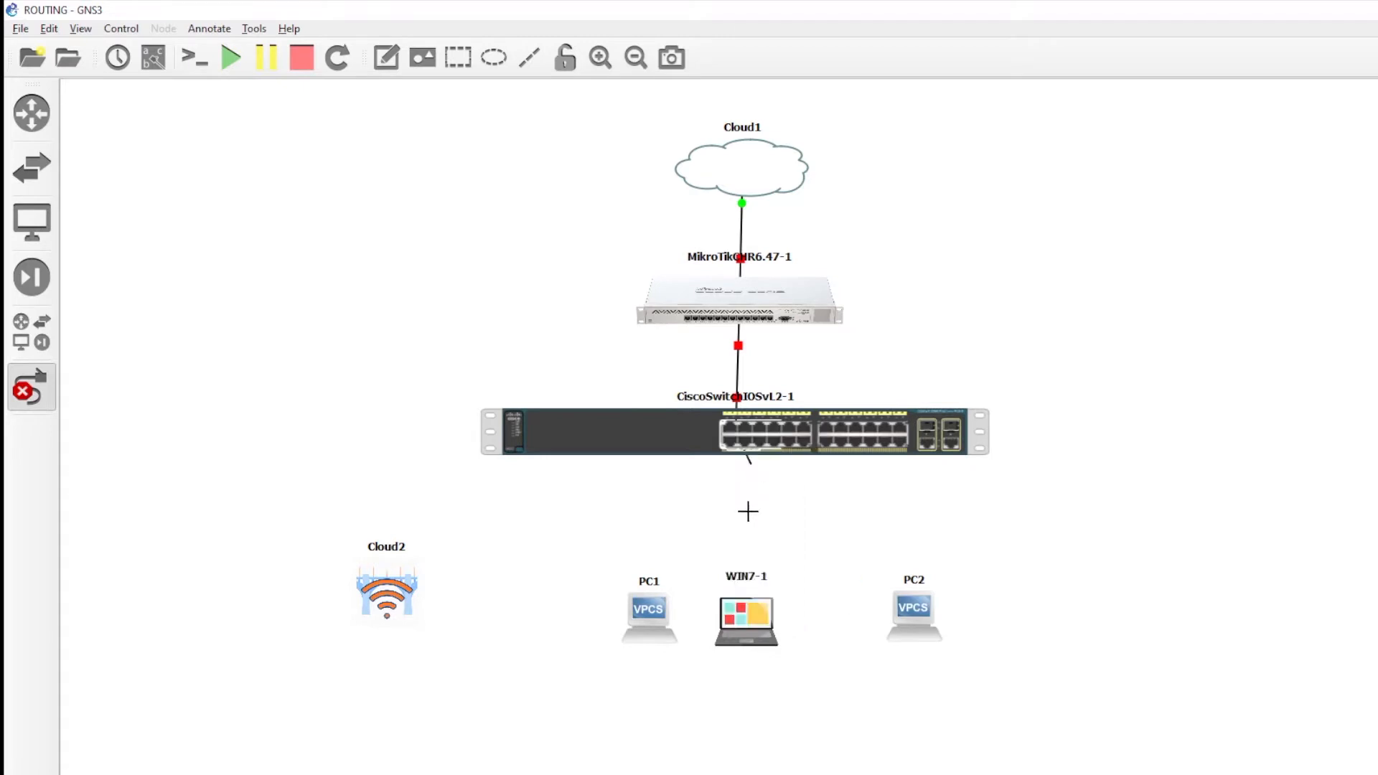
{"action": "left_click", "coordinate": [740, 614]}
{"action": "left_click", "coordinate": [739, 613]}
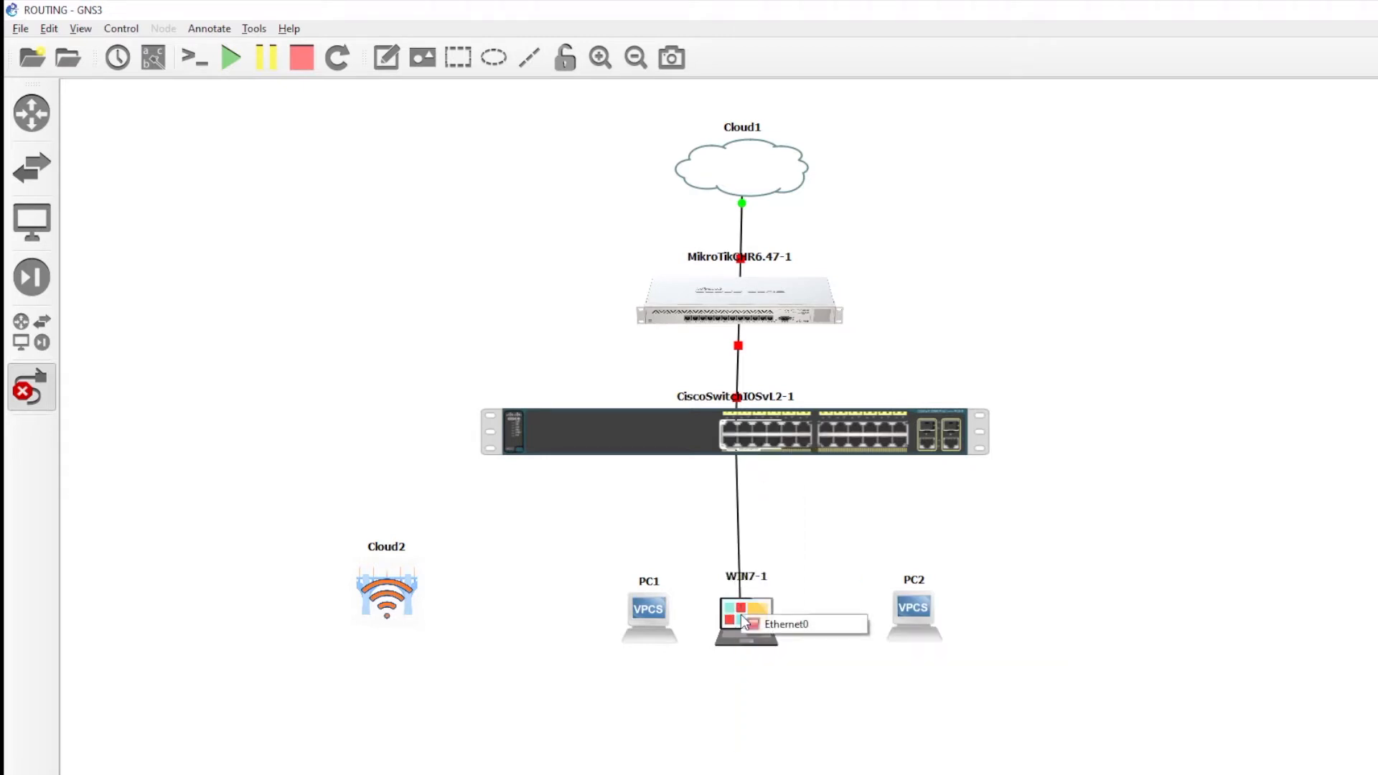
{"action": "left_click", "coordinate": [748, 619]}
- Delete PC1 from the topology and move the Cisco switch slightly up
{"action": "right_click", "coordinate": [651, 616]}
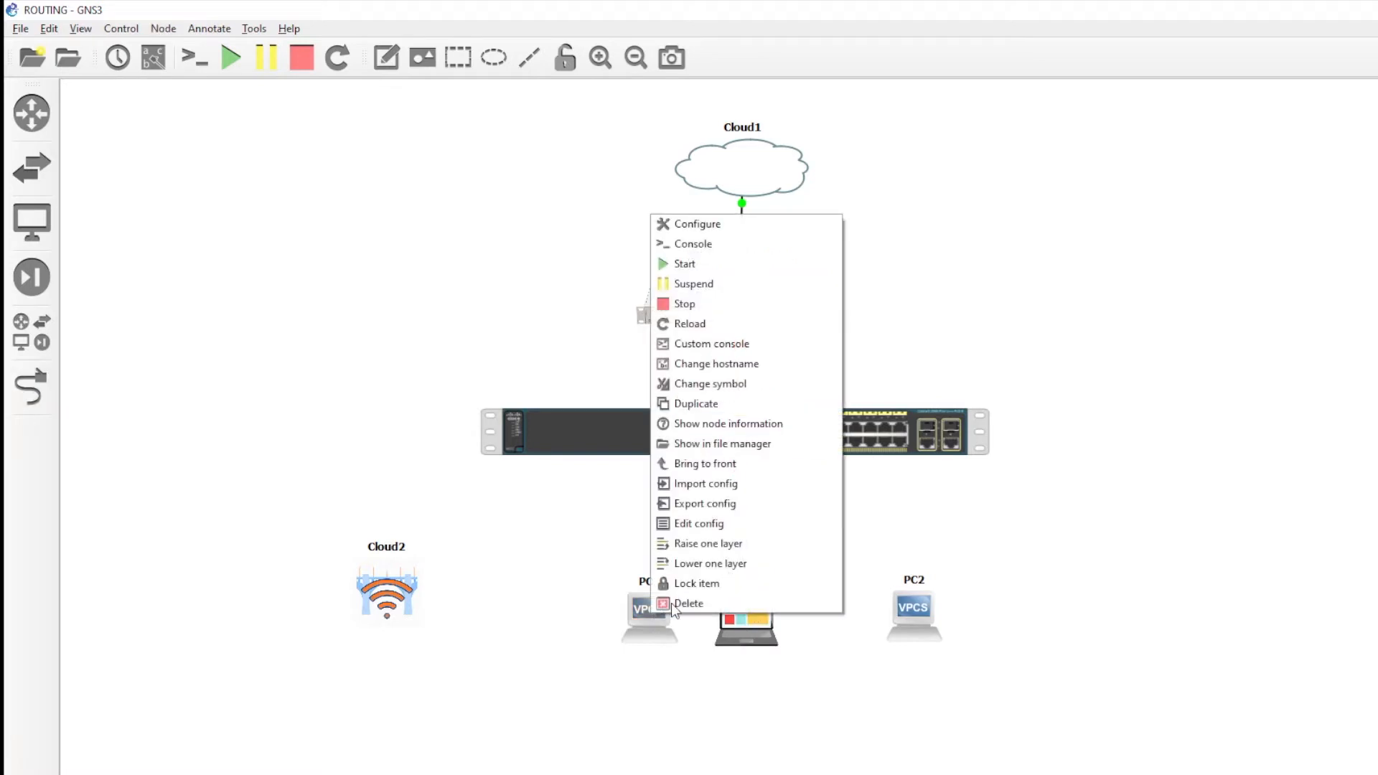
{"action": "left_click", "coordinate": [671, 606]}
{"action": "left_click", "coordinate": [844, 496]}
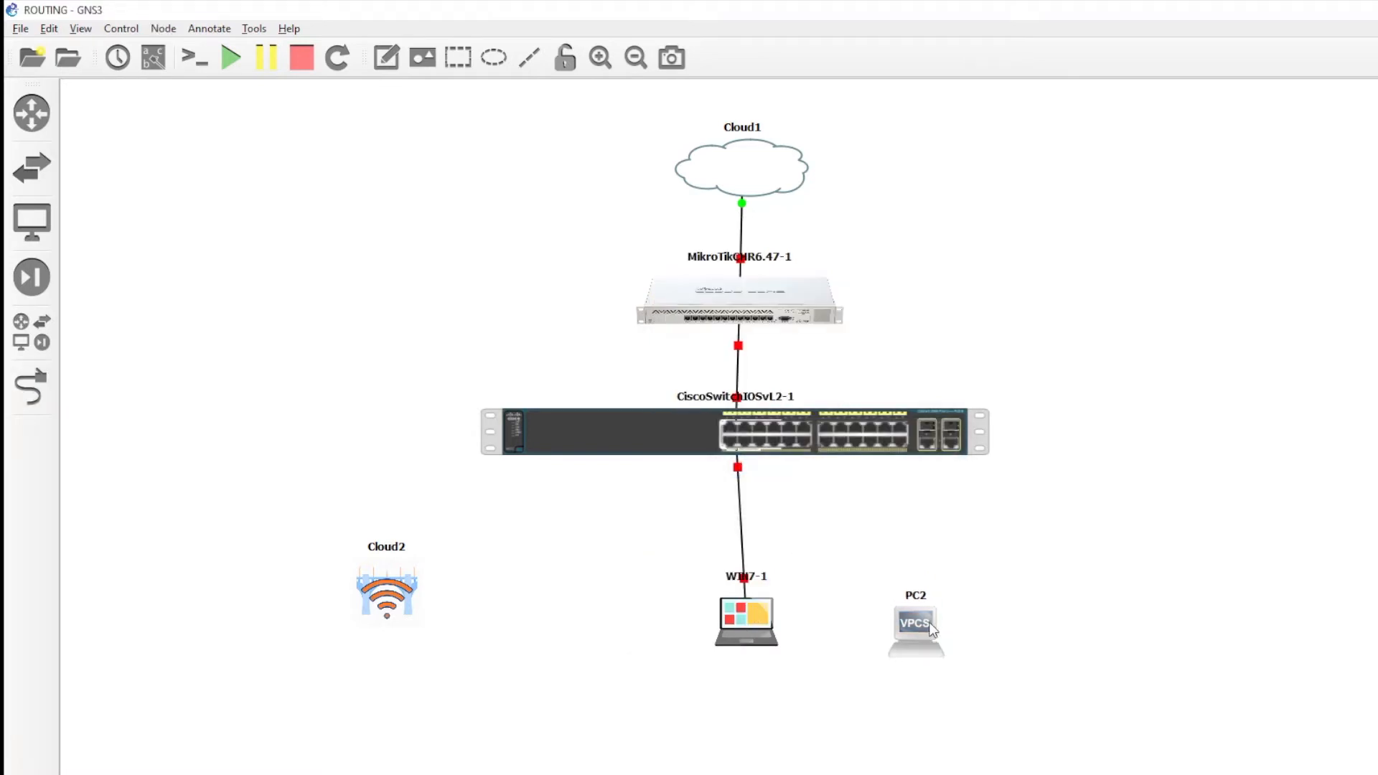
{"action": "right_click", "coordinate": [758, 433]}
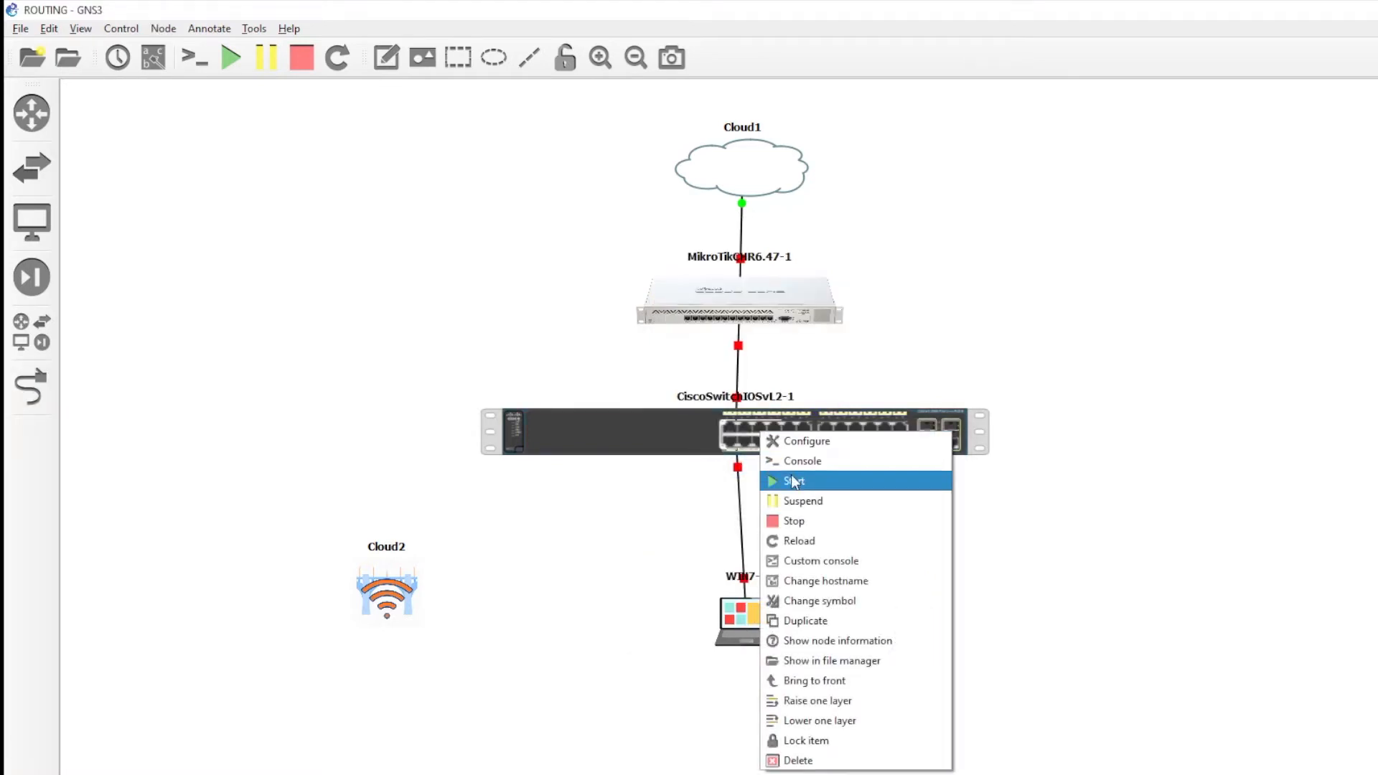
{"action": "left_click_drag", "start_coordinate": [678, 438], "coordinate": [678, 424]}
- Link switch Ethernet2 to PC2's Ethernet0
{"action": "left_click", "coordinate": [31, 391]}
{"action": "left_click", "coordinate": [777, 424]}
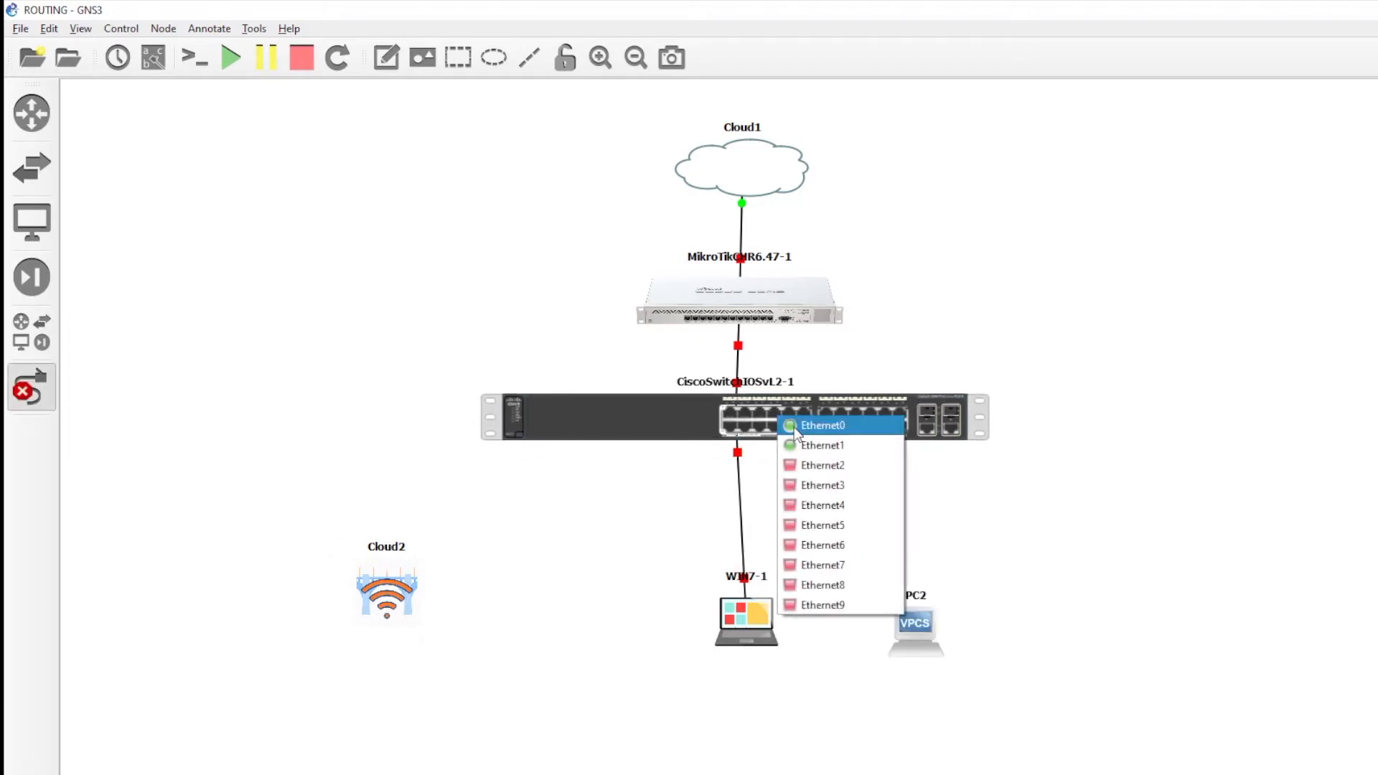
{"action": "left_click", "coordinate": [811, 467]}
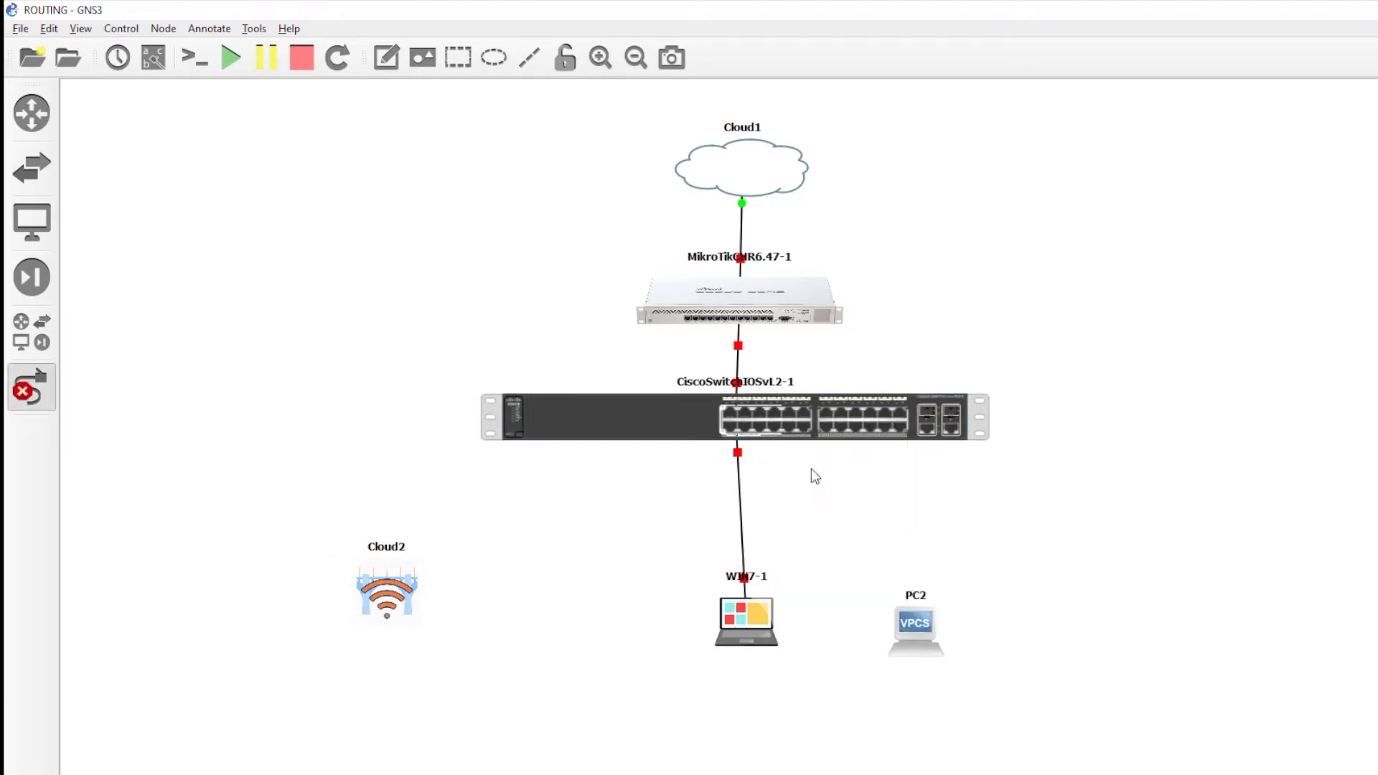
{"action": "left_click", "coordinate": [916, 628]}
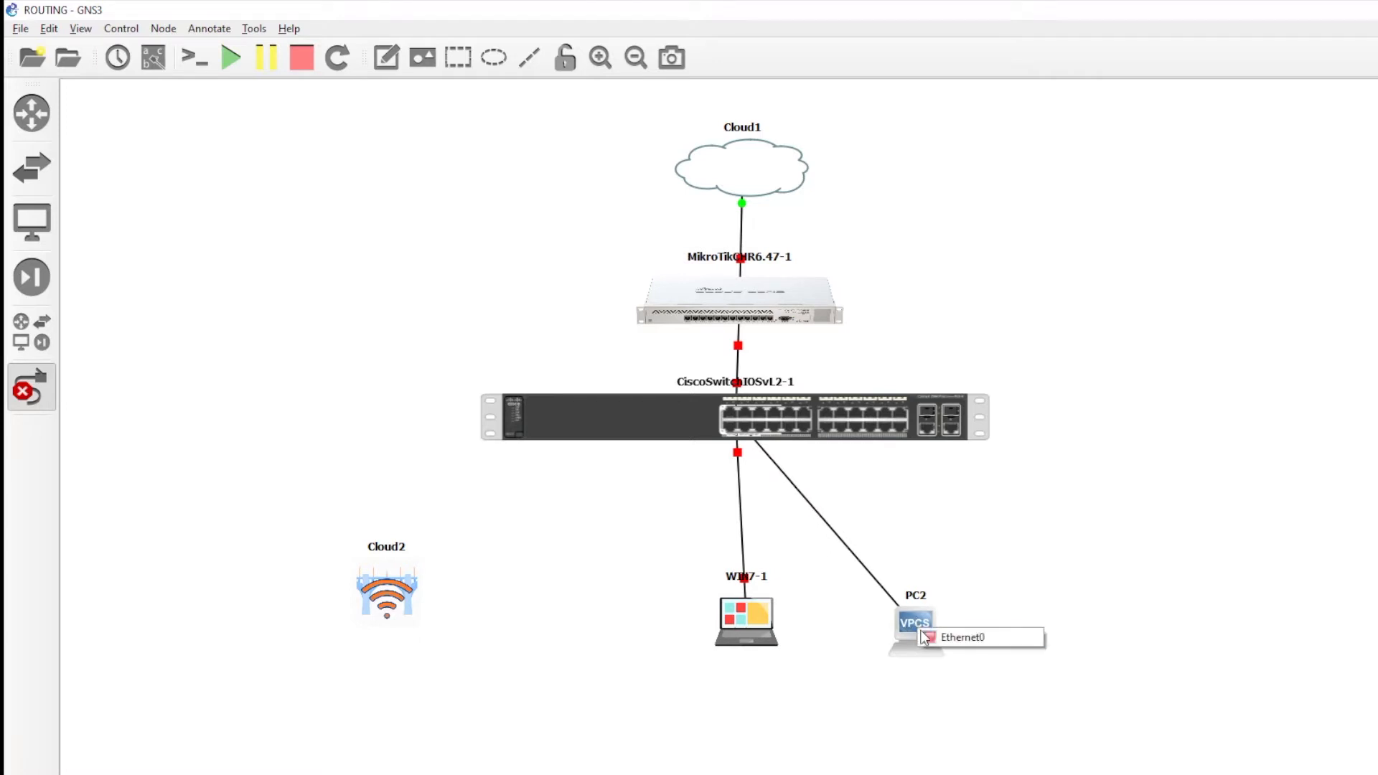
{"action": "left_click", "coordinate": [934, 636]}
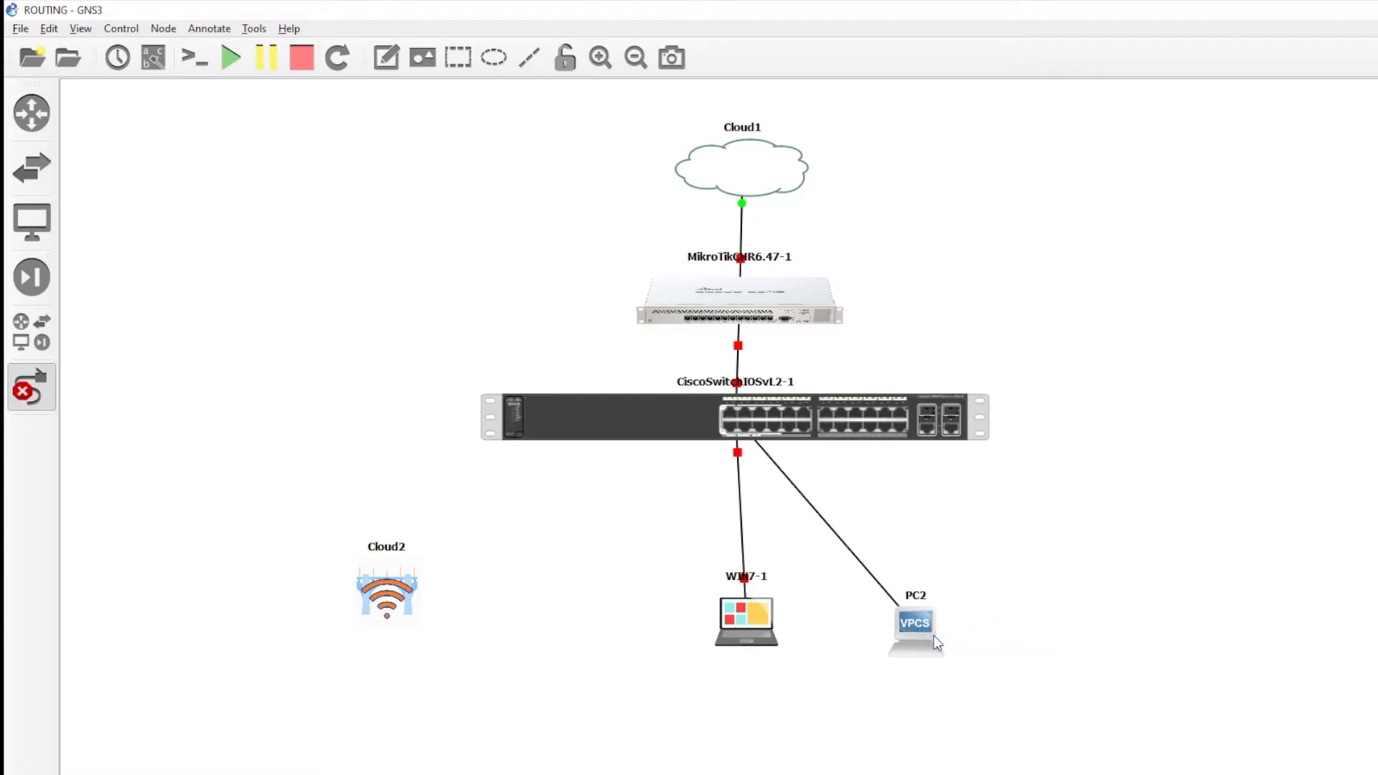
- Link switch Ethernet4 to Cloud2's eth2
{"action": "left_click", "coordinate": [801, 427]}
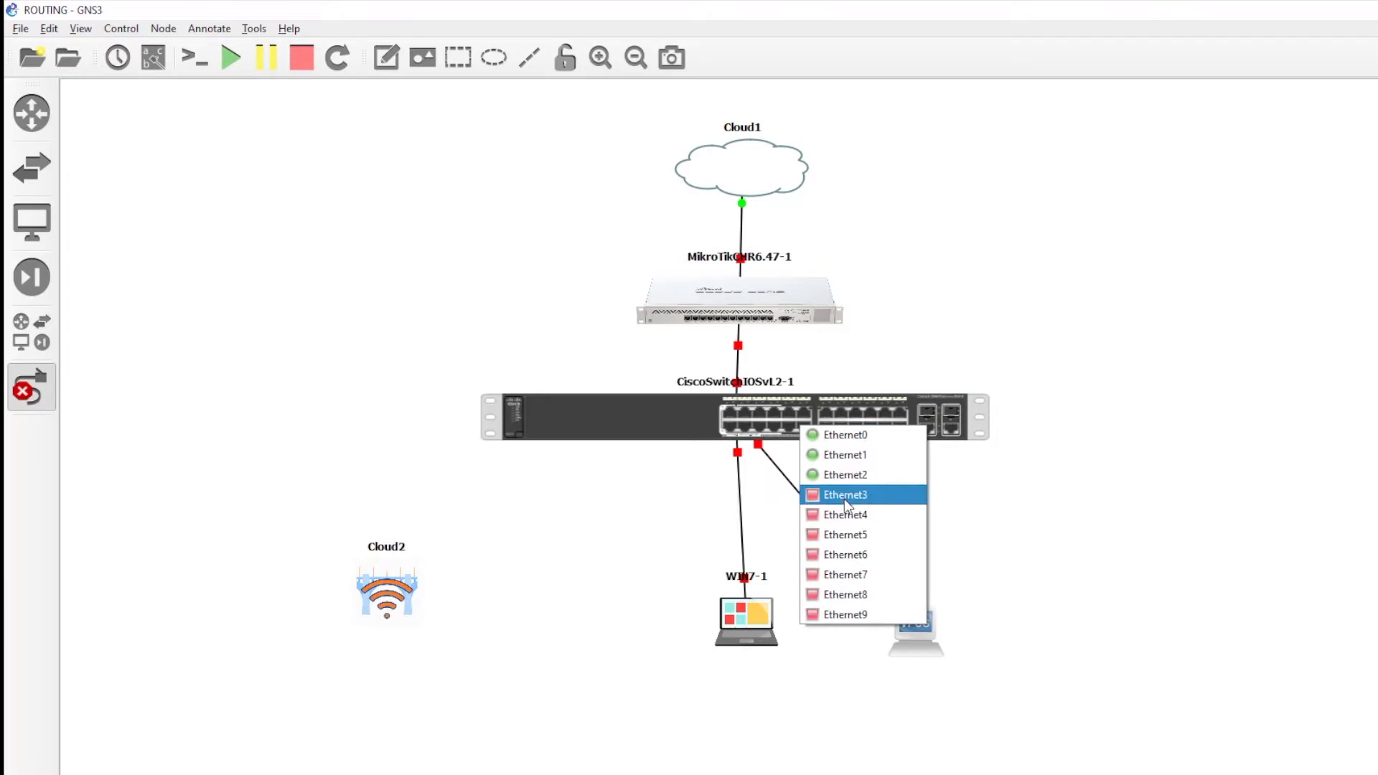
{"action": "left_click", "coordinate": [851, 518]}
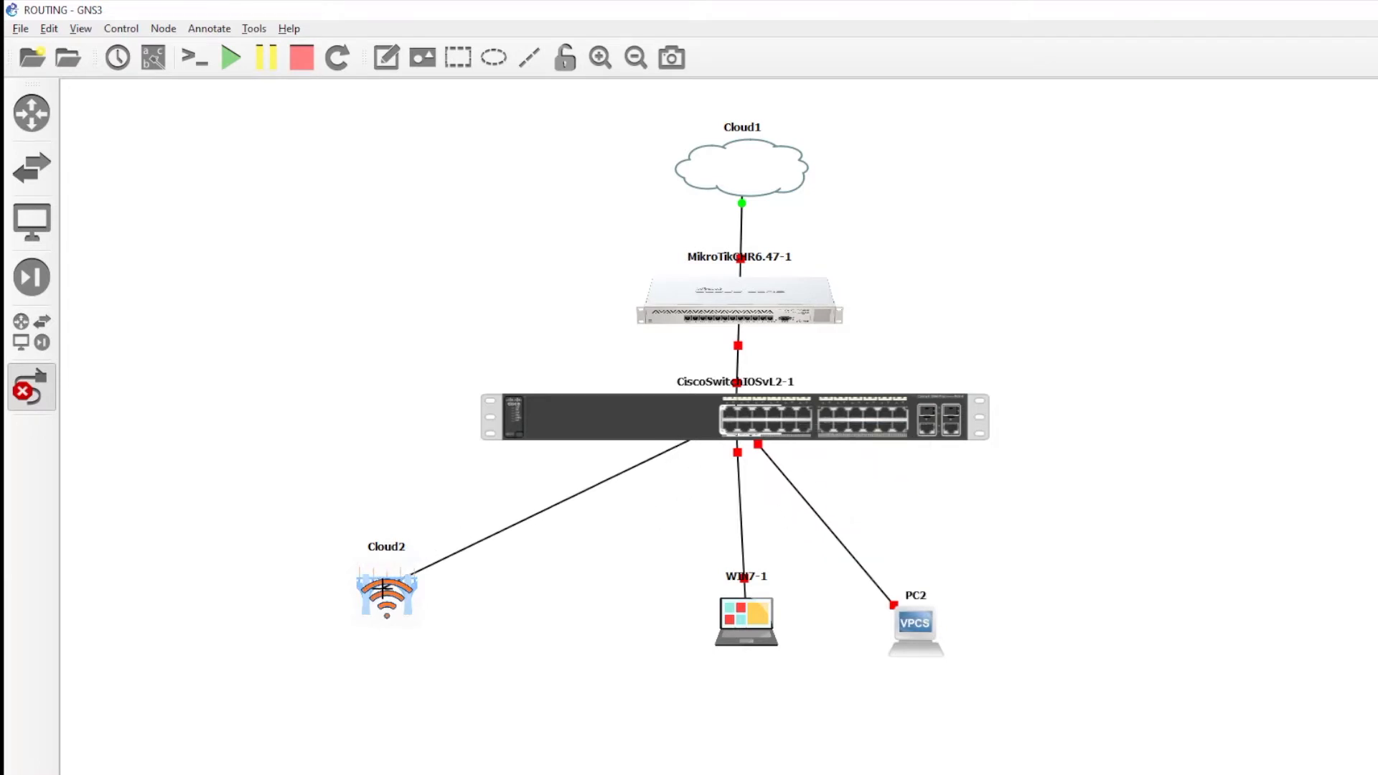
{"action": "left_click", "coordinate": [386, 591]}
{"action": "left_click", "coordinate": [417, 598]}
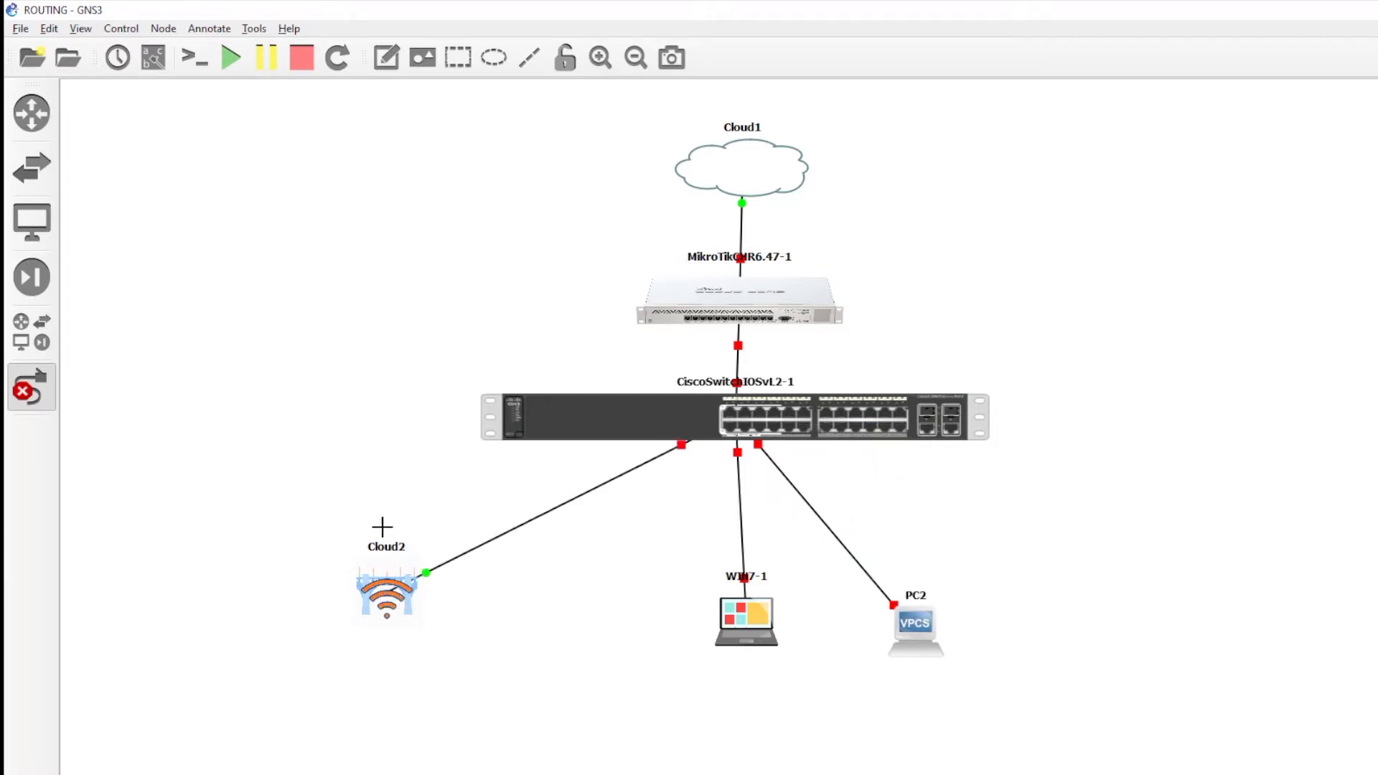
{"action": "left_click", "coordinate": [32, 387]}
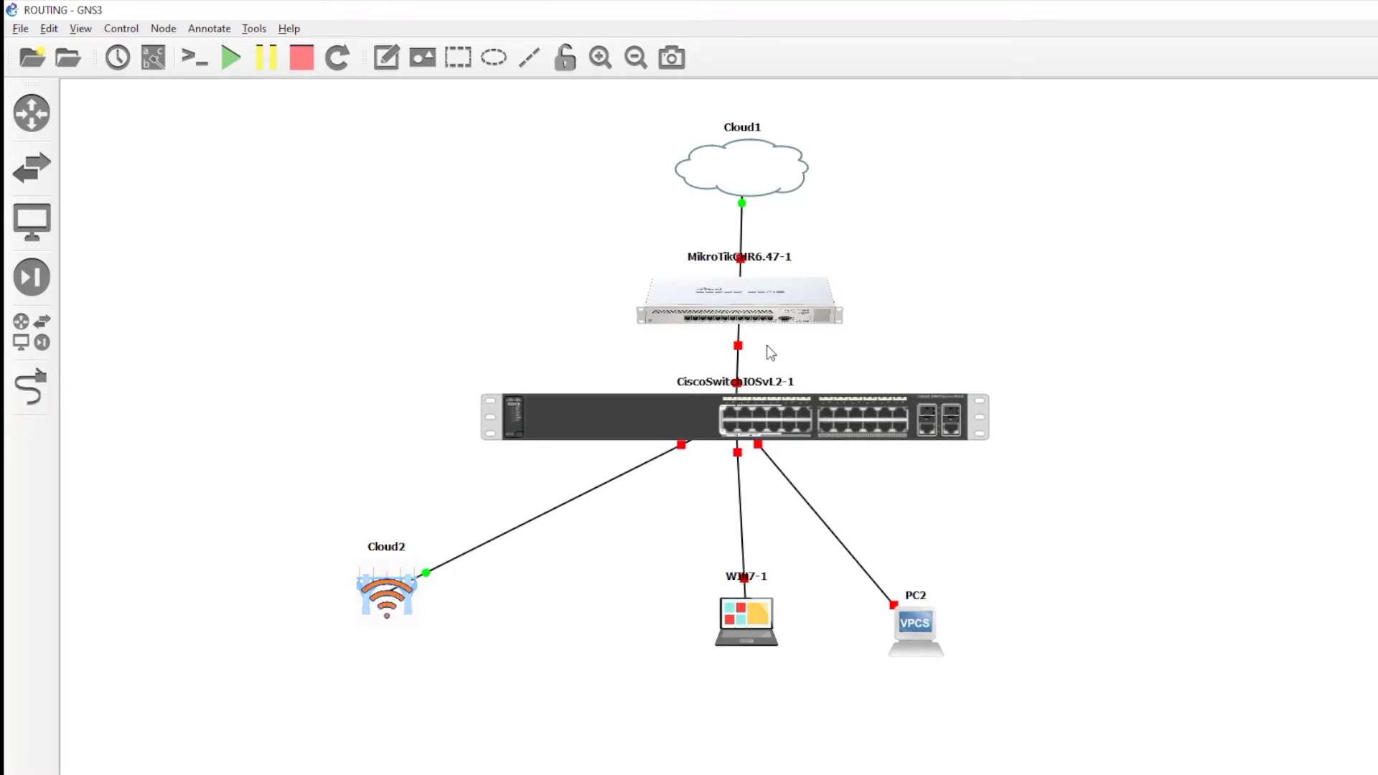
- Link router ether3 to switch Ethernet3
{"action": "left_click", "coordinate": [21, 391]}
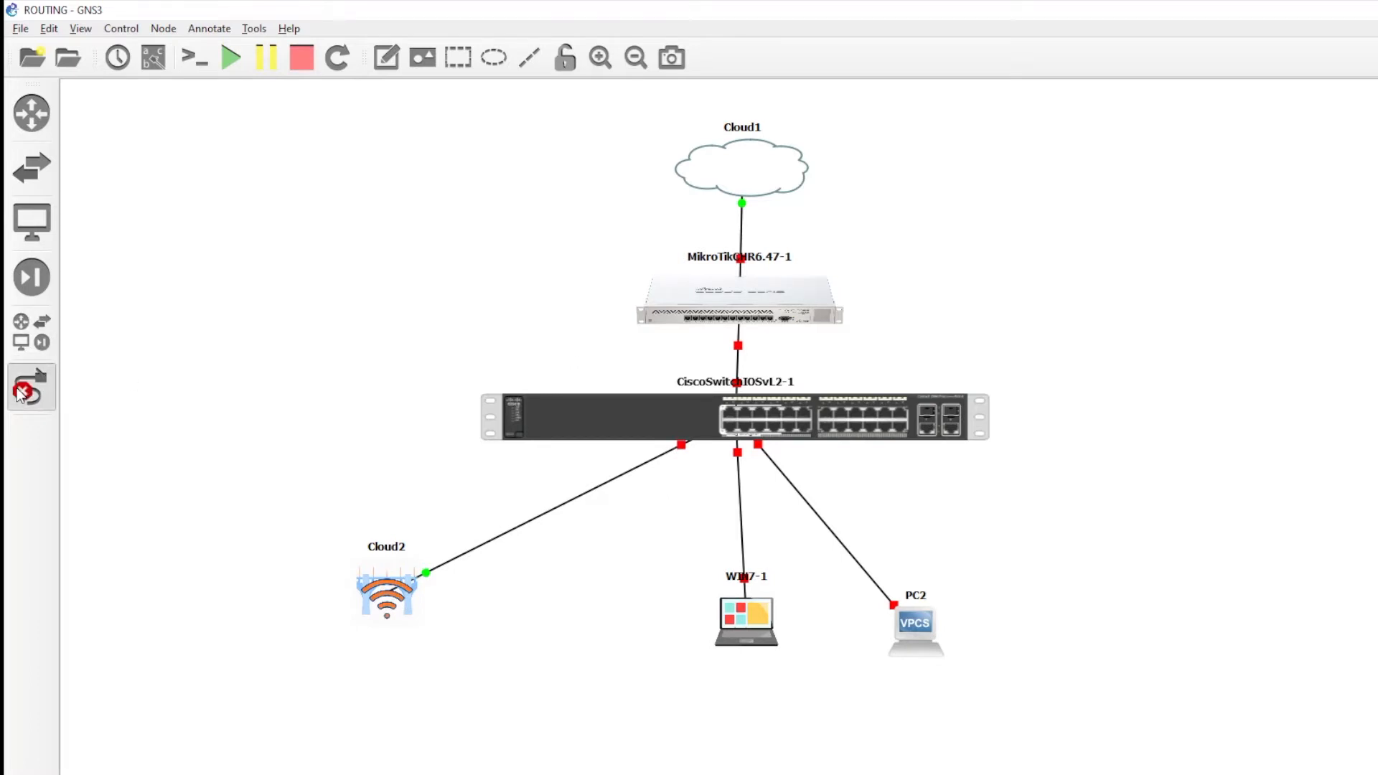
{"action": "left_click", "coordinate": [782, 316]}
{"action": "left_click", "coordinate": [817, 364]}
{"action": "left_click", "coordinate": [777, 408]}
{"action": "left_click", "coordinate": [817, 477]}
- Link another router port, ether4, to switch Ethernet5
{"action": "left_click", "coordinate": [782, 314]}
{"action": "key", "text": "Escape"}
{"action": "left_click", "coordinate": [761, 408]}
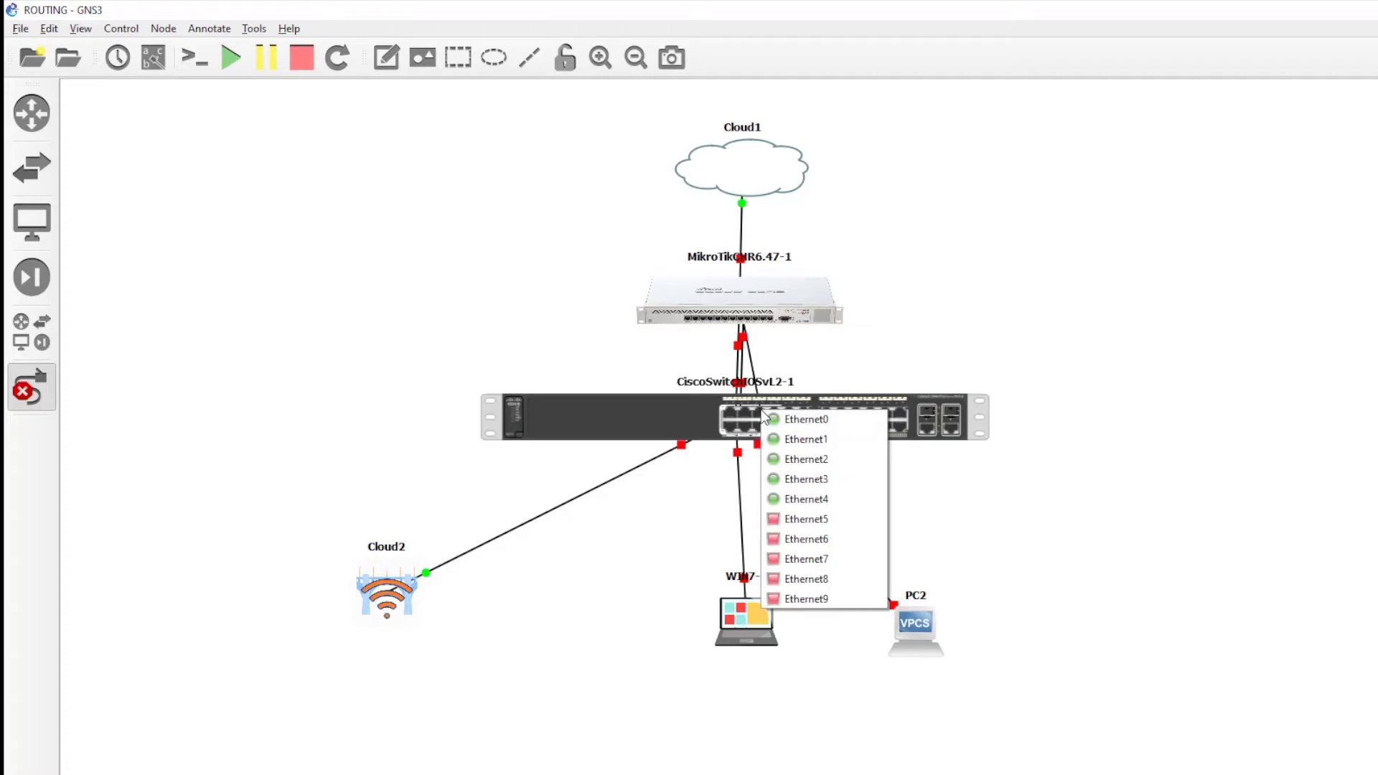
{"action": "left_click", "coordinate": [808, 519]}
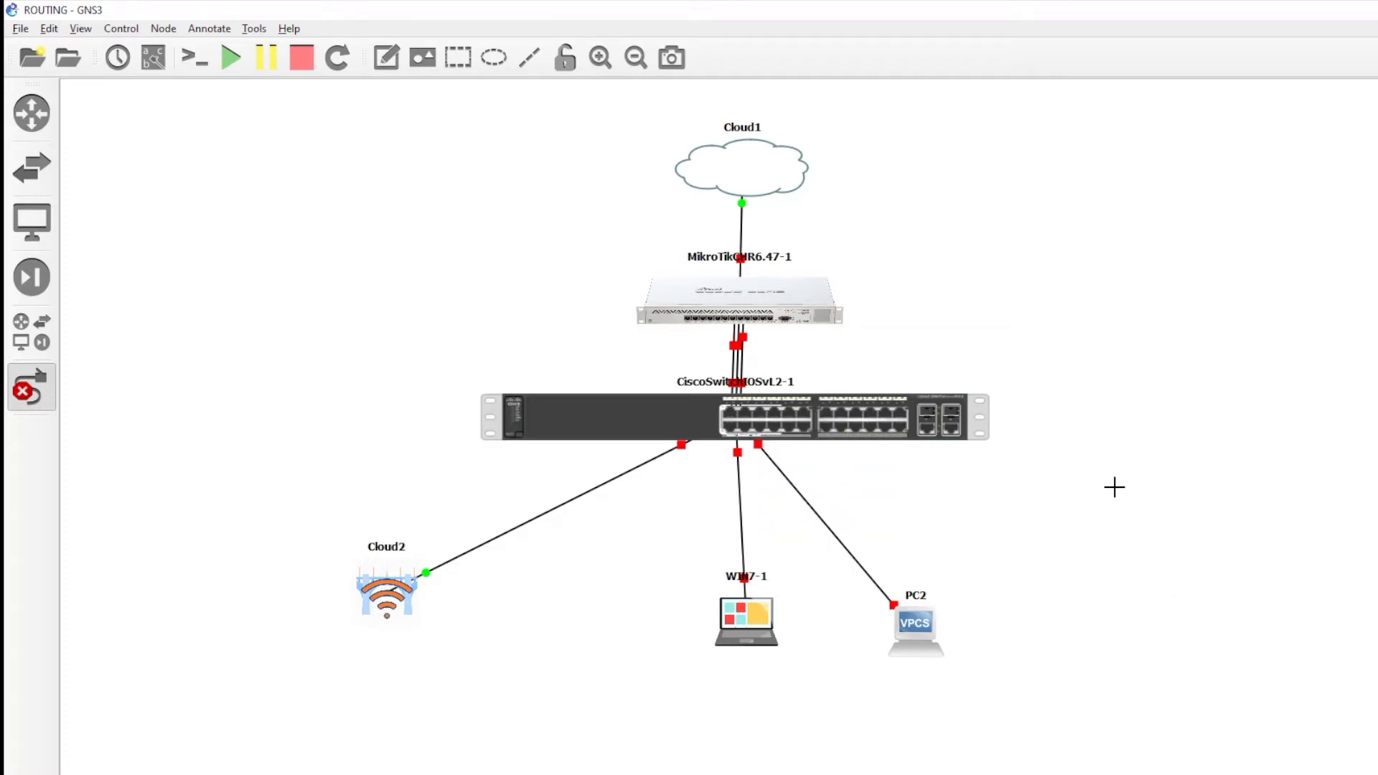
{"action": "left_click", "coordinate": [29, 389]}
- Reposition PC2 and WIN7-1 below the switch
{"action": "left_click_drag", "start_coordinate": [906, 619], "coordinate": [933, 578]}
{"action": "left_click_drag", "start_coordinate": [754, 619], "coordinate": [730, 629]}
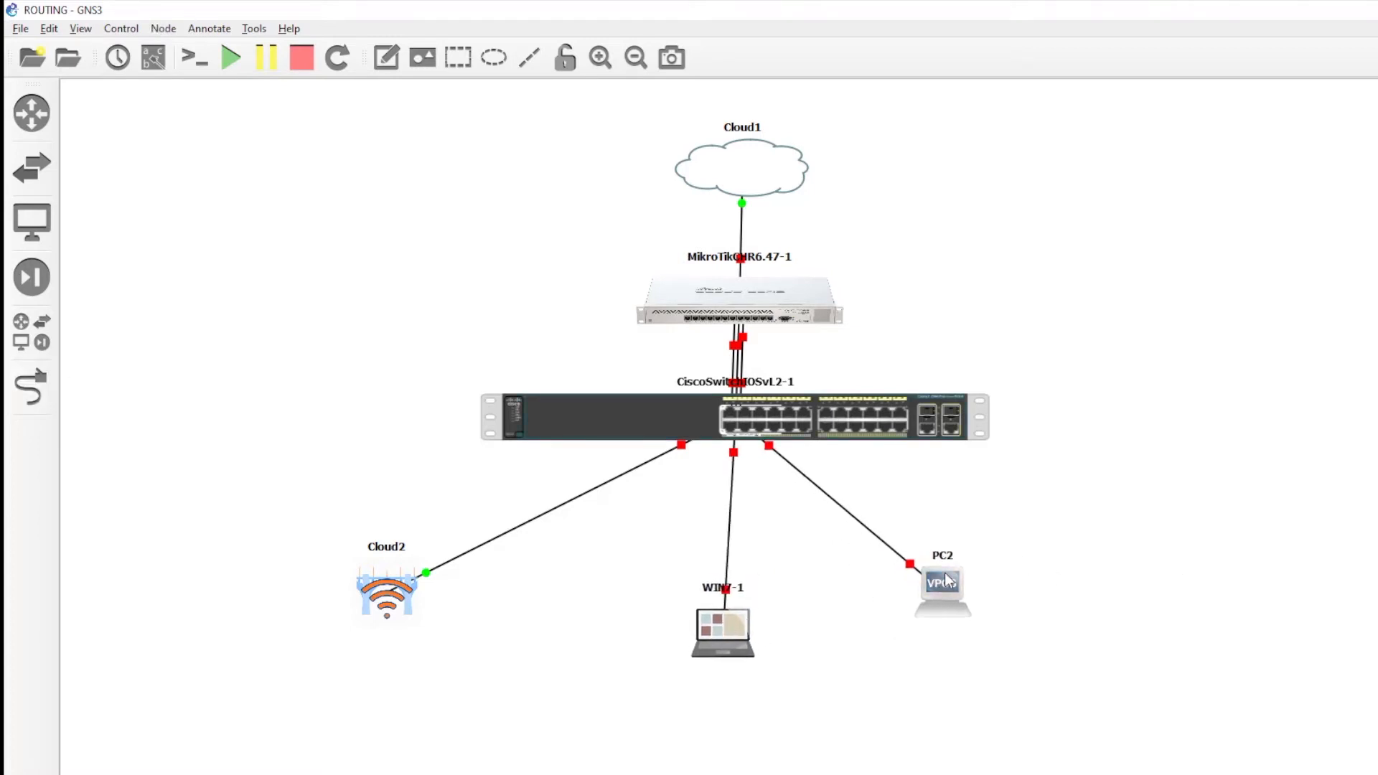
{"action": "left_click_drag", "start_coordinate": [946, 580], "coordinate": [938, 600]}
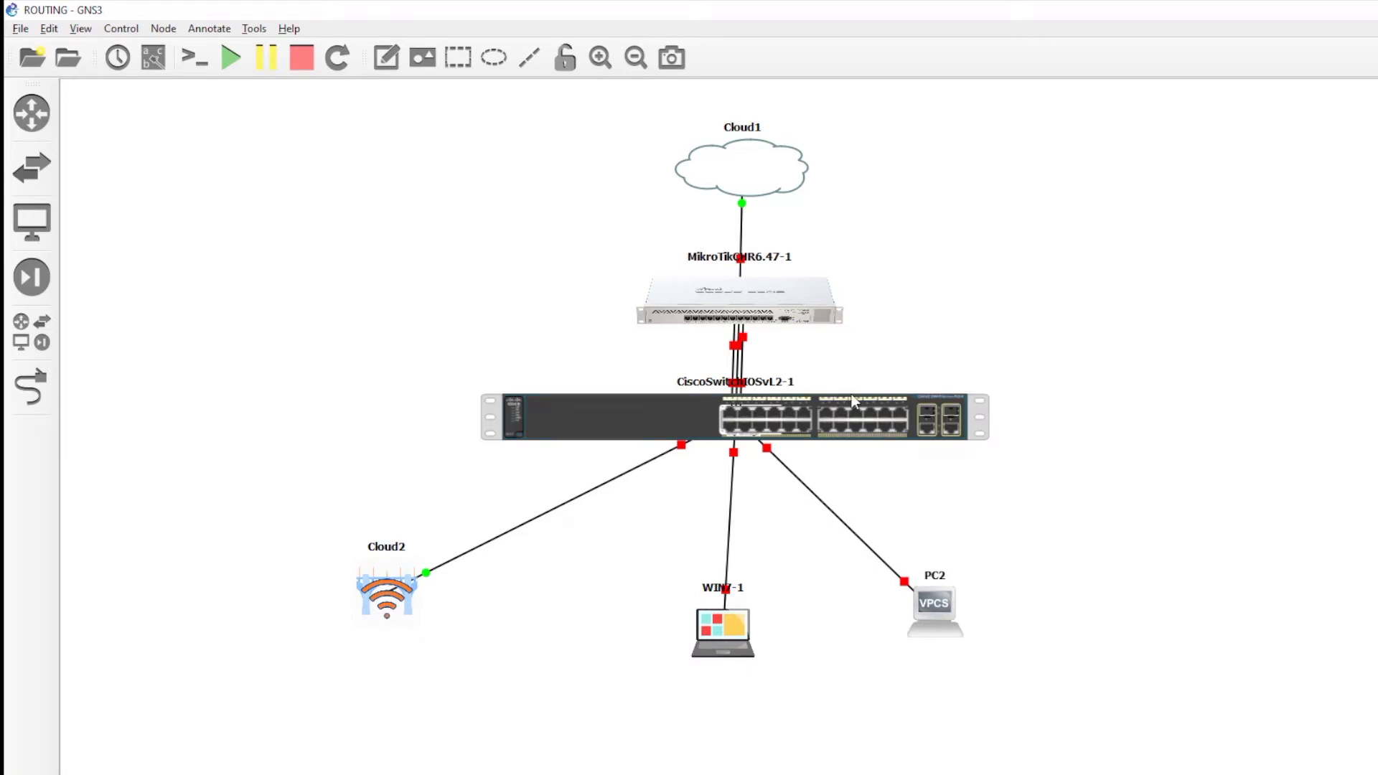
- Start the MikroTik router and the Cisco switch
{"action": "right_click", "coordinate": [736, 290]}
{"action": "left_click", "coordinate": [778, 336]}
{"action": "right_click", "coordinate": [749, 420]}
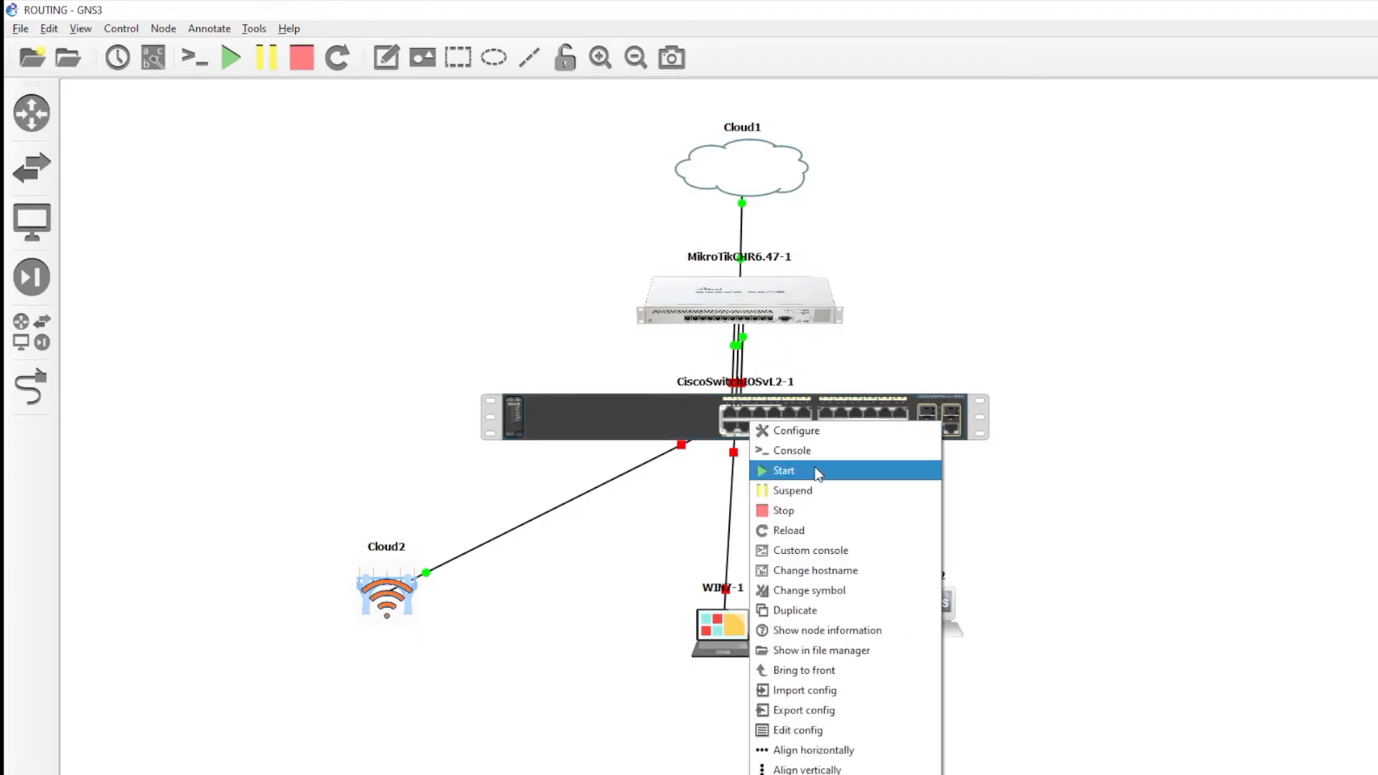
{"action": "left_click", "coordinate": [816, 470]}
{"action": "left_click", "coordinate": [1112, 377]}
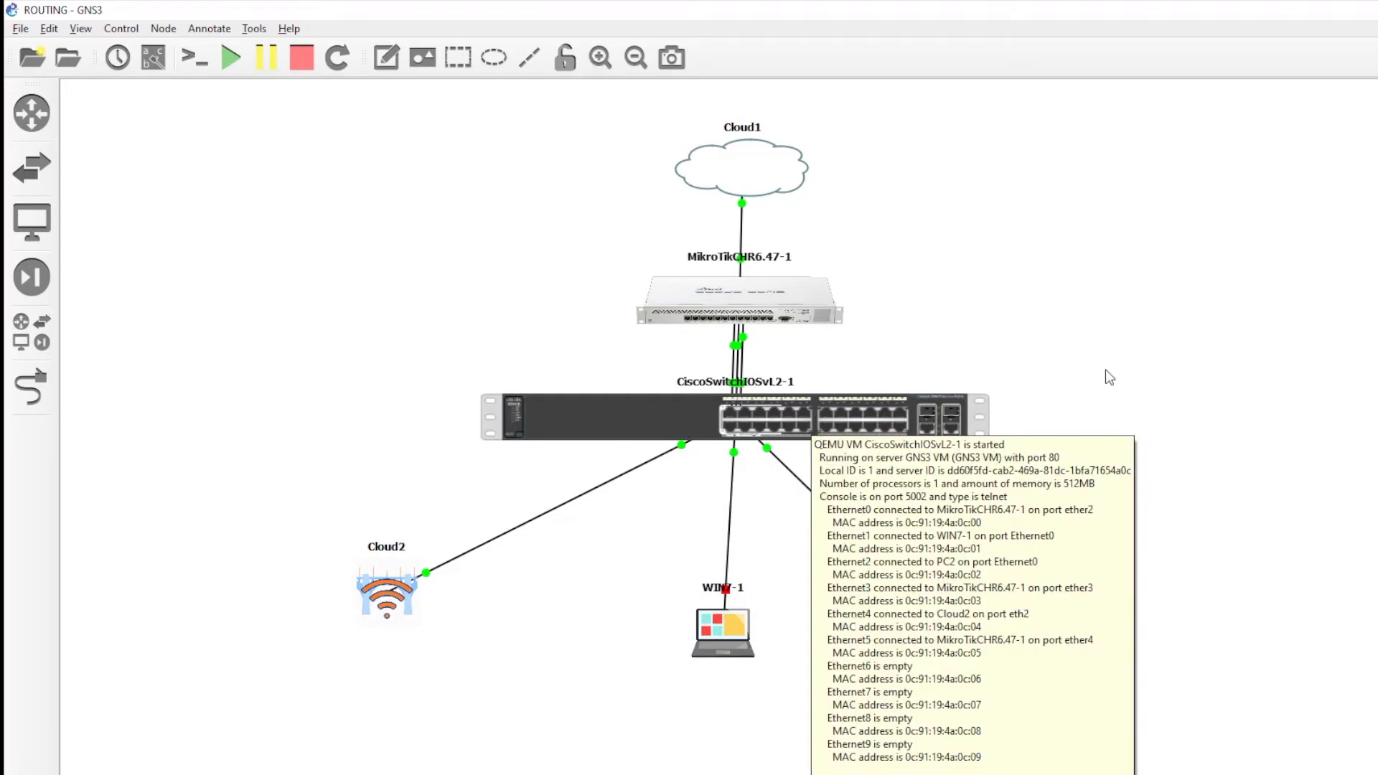
- Nudge PC2 and WIN7-1 into place and open the router's console
{"action": "left_click_drag", "start_coordinate": [955, 617], "coordinate": [976, 632]}
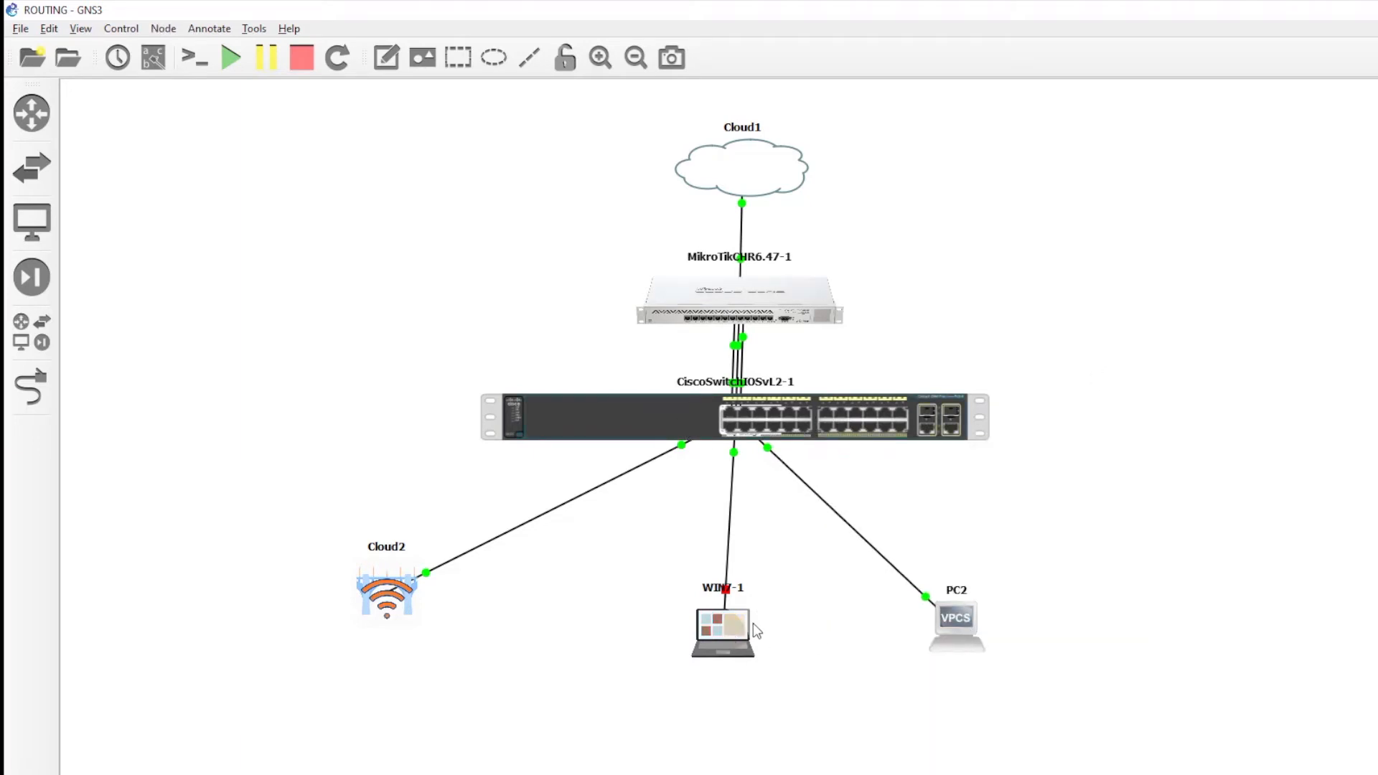
{"action": "left_click_drag", "start_coordinate": [751, 631], "coordinate": [759, 631]}
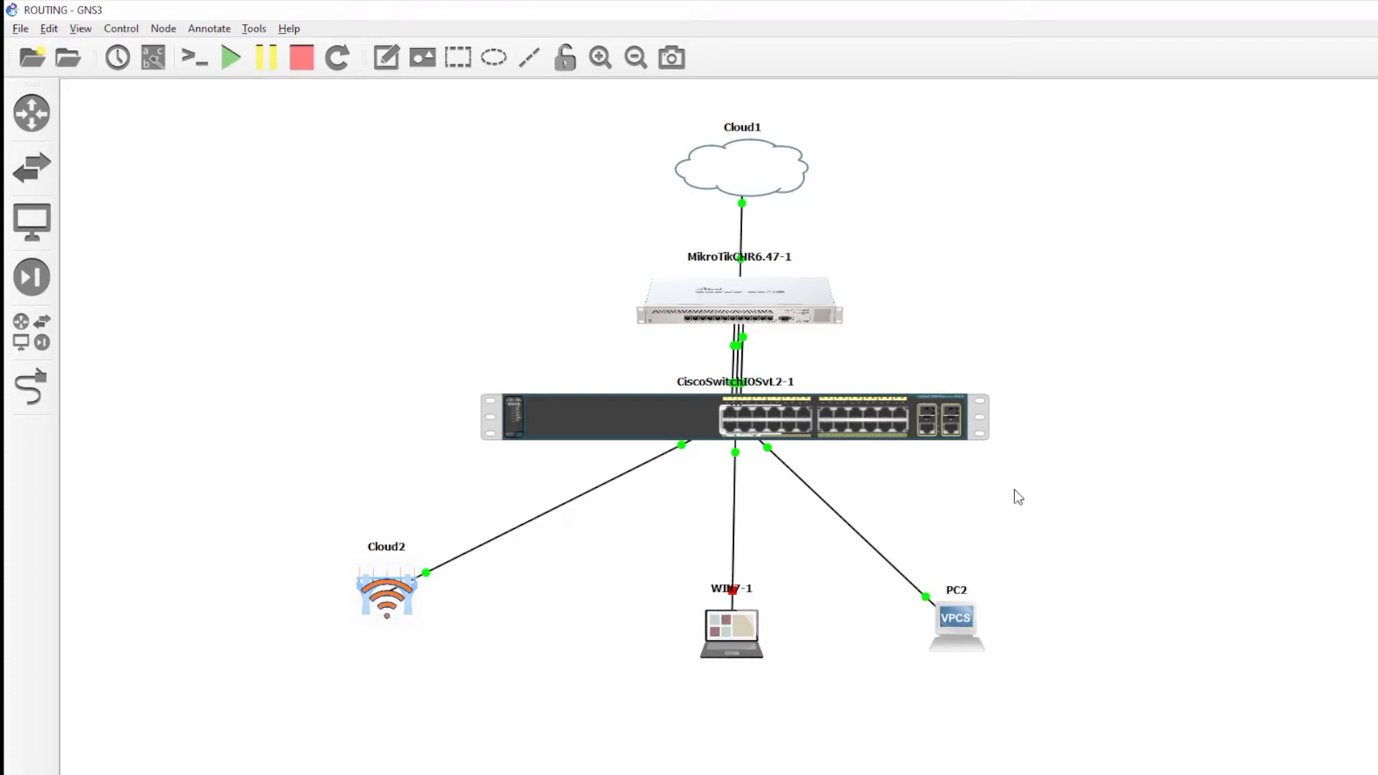
{"action": "right_click", "coordinate": [716, 299]}
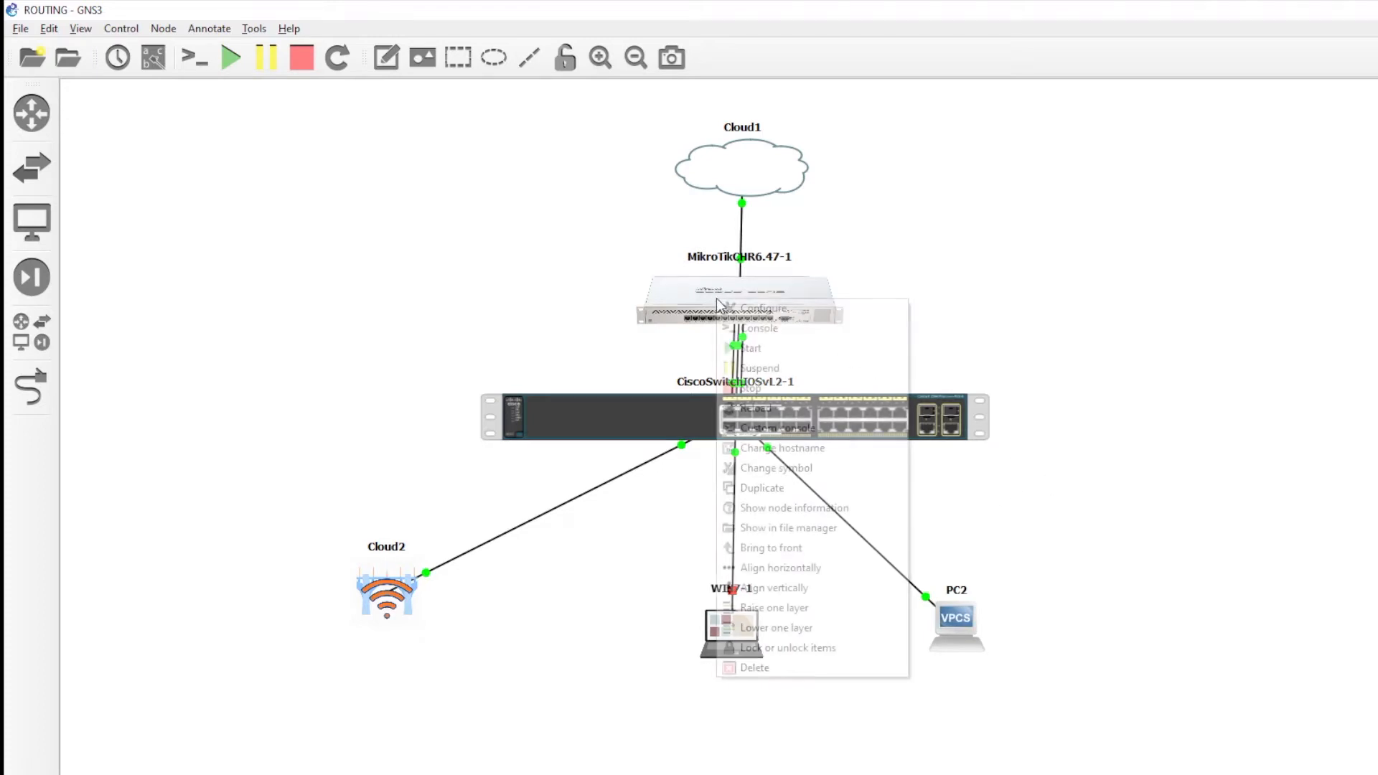
{"action": "left_click", "coordinate": [739, 330]}
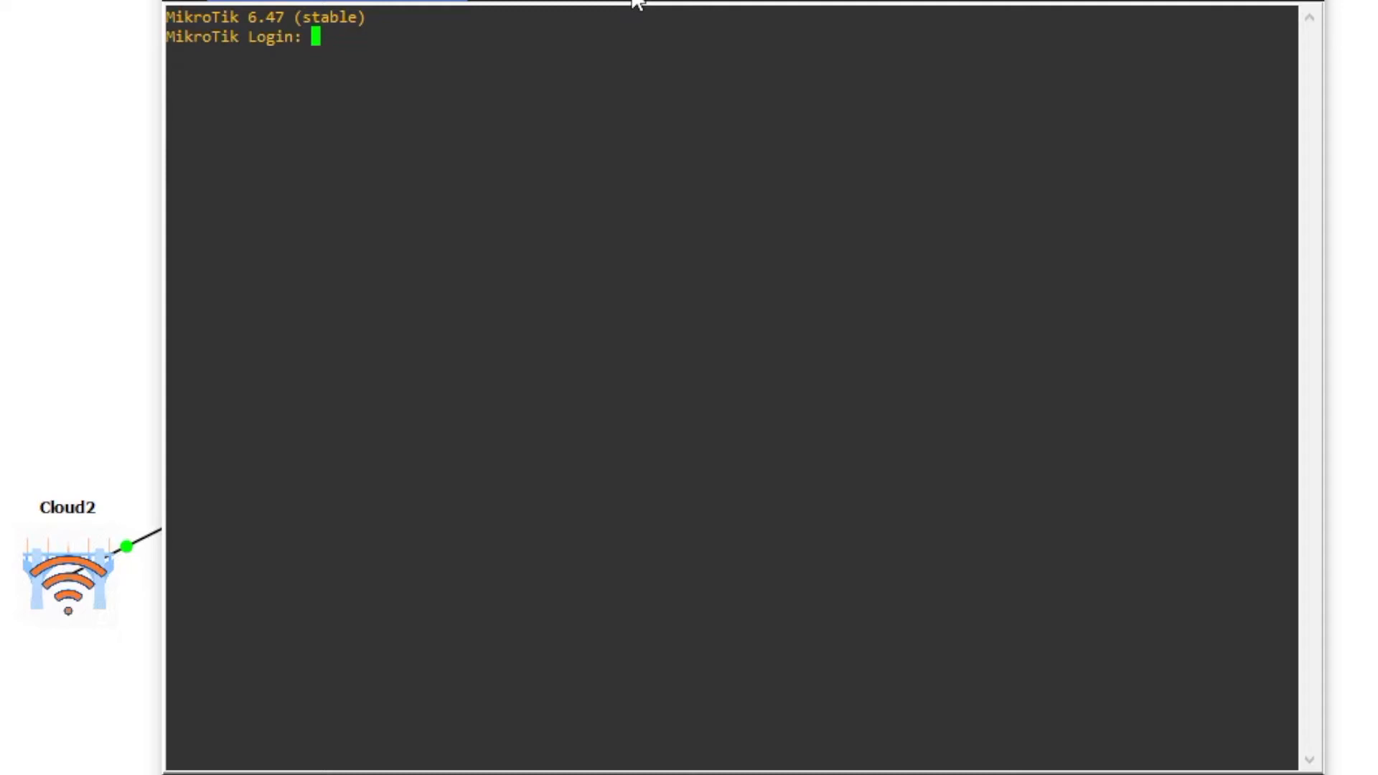
- Log in as admin with a blank password and decline the license with n
{"action": "type", "text": "admin"}
{"action": "key", "text": "Return"}
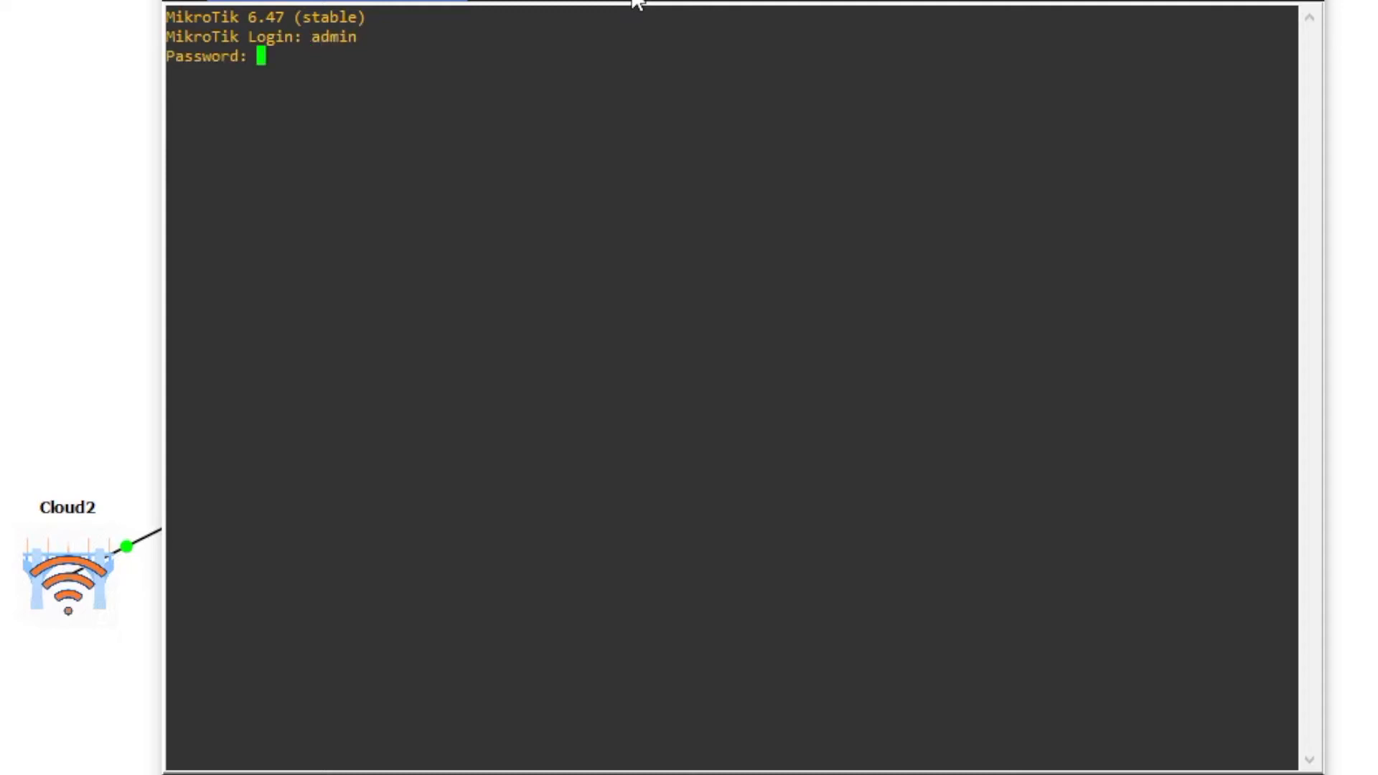
{"action": "key", "text": "Return"}
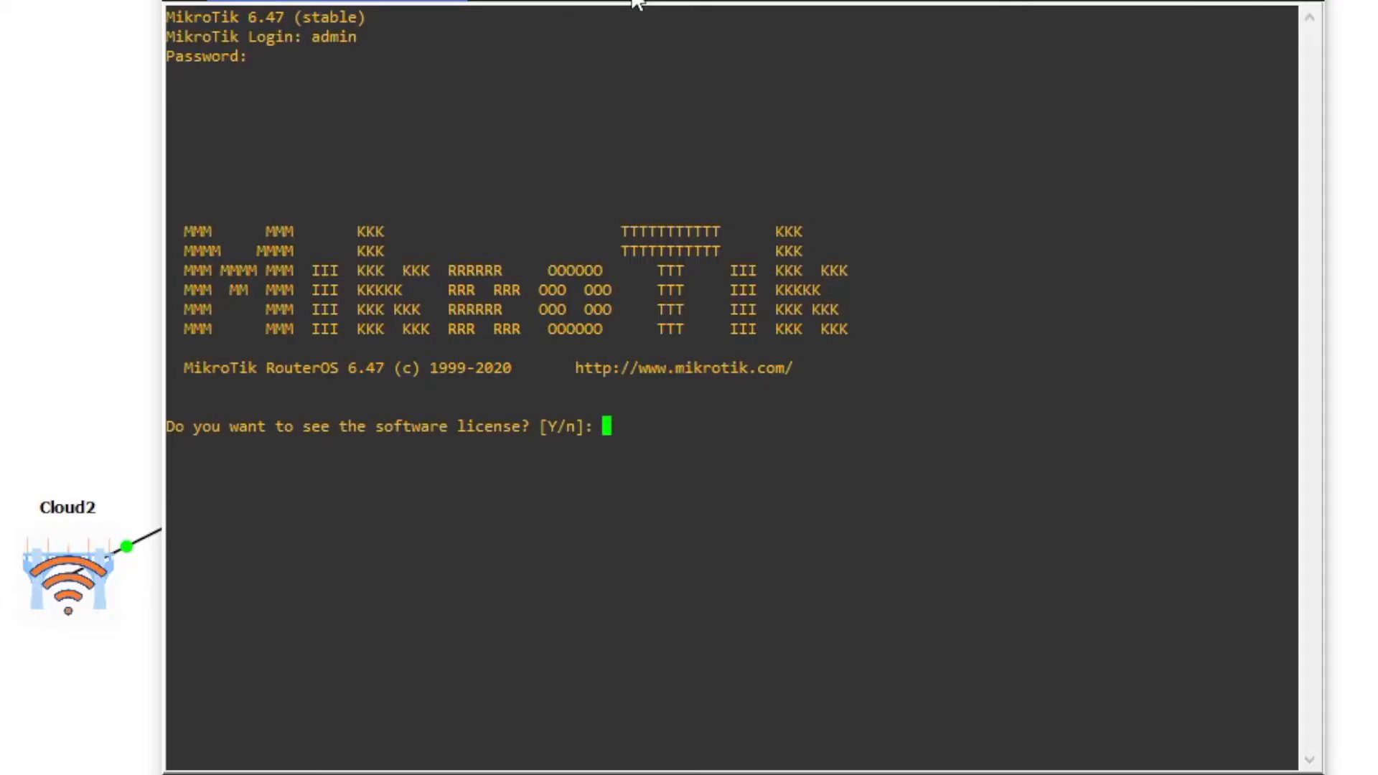
{"action": "type", "text": "n"}
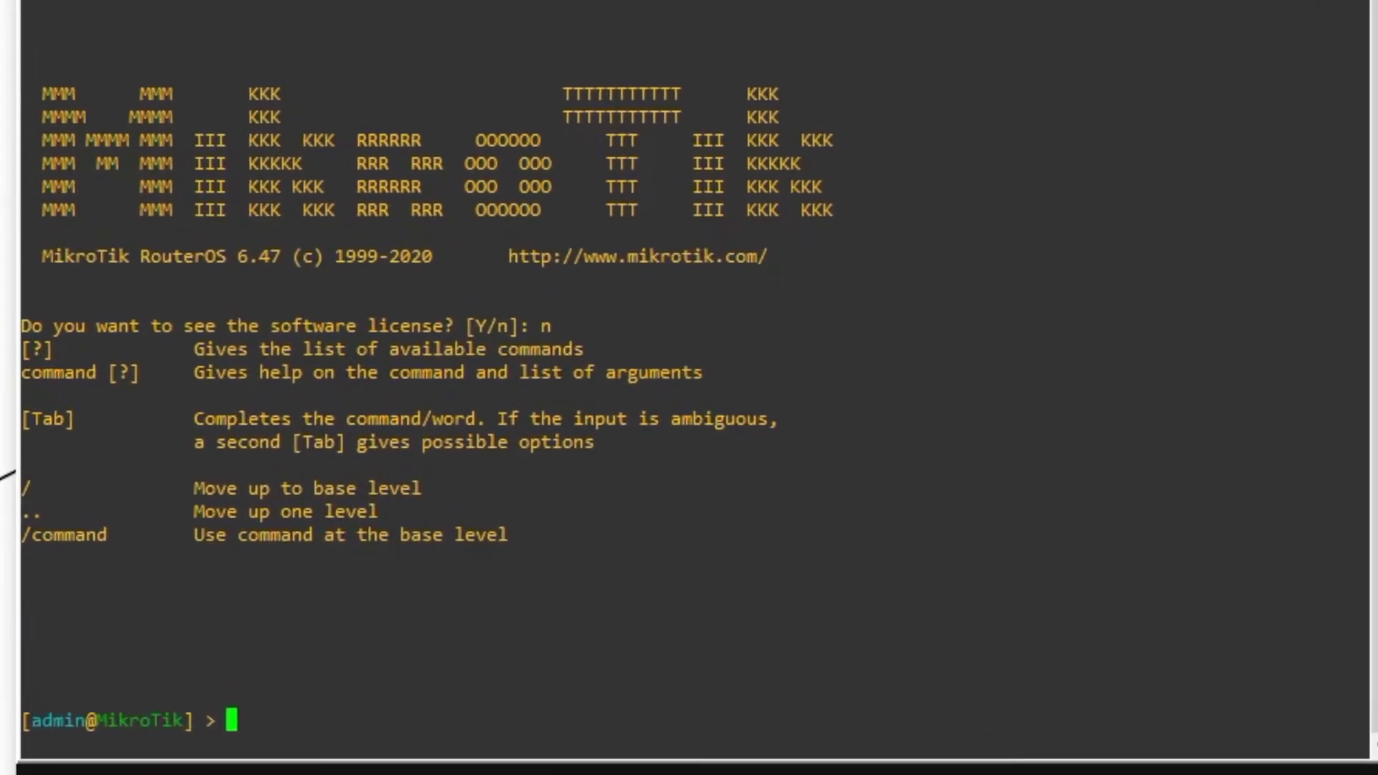
- Run 'interface print' to list ether1 through ether6
{"action": "type", "text": "i"}
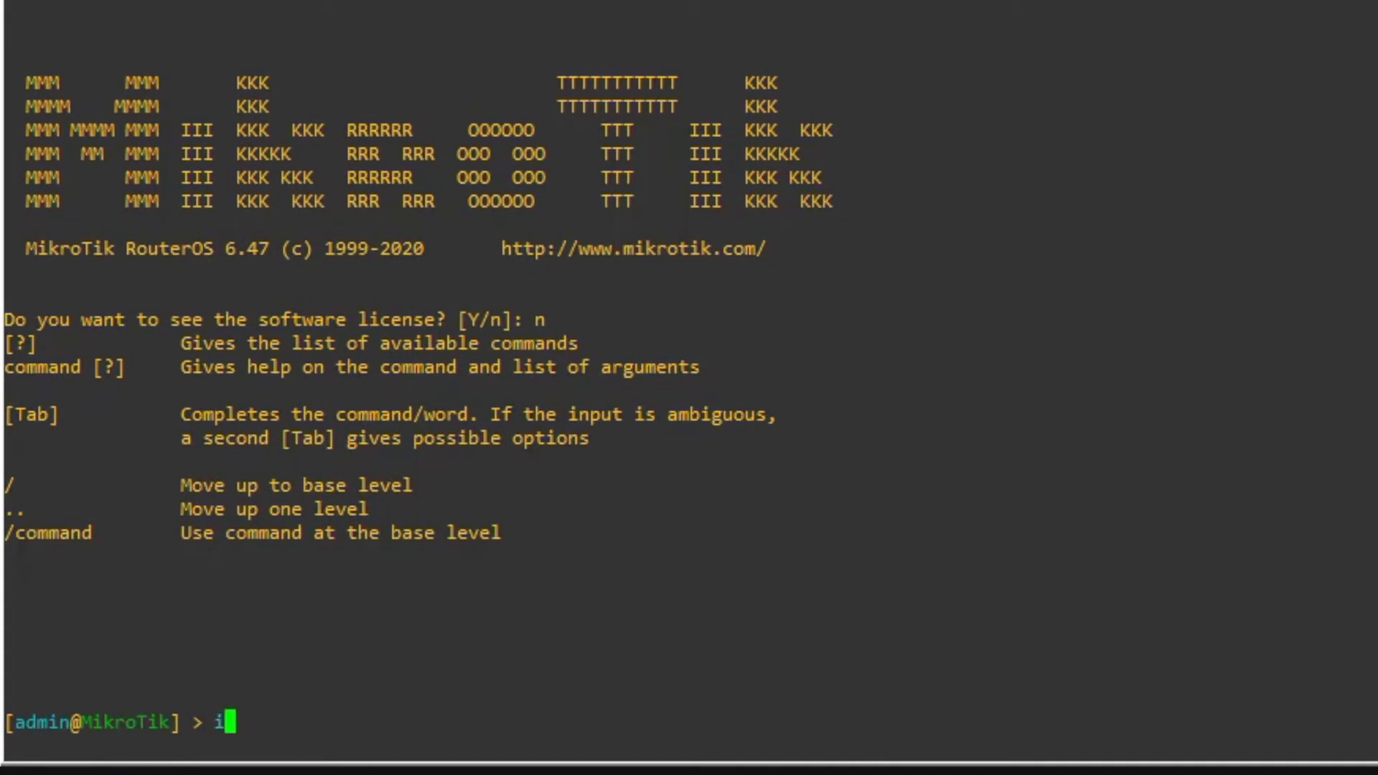
{"action": "type", "text": "nter"}
{"action": "key", "text": "Tab"}
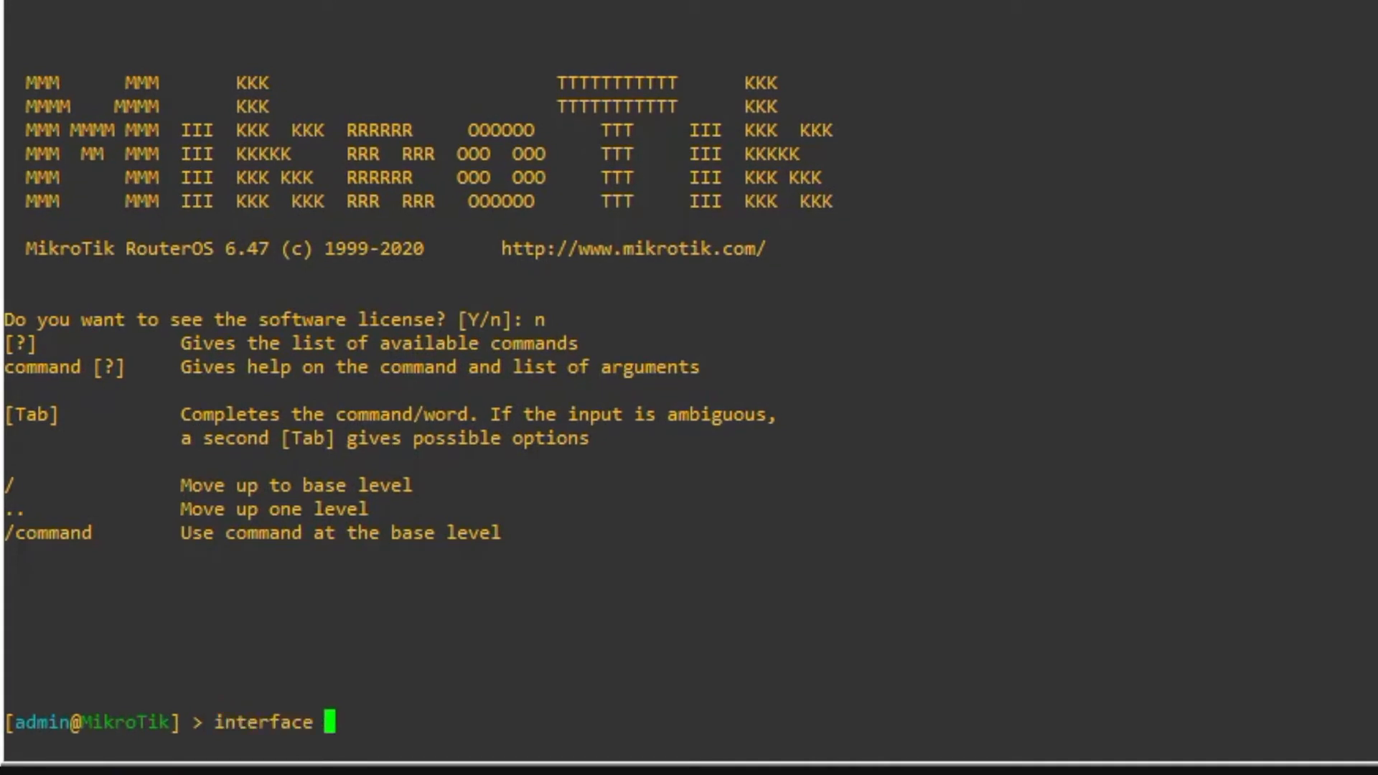
{"action": "type", "text": "print"}
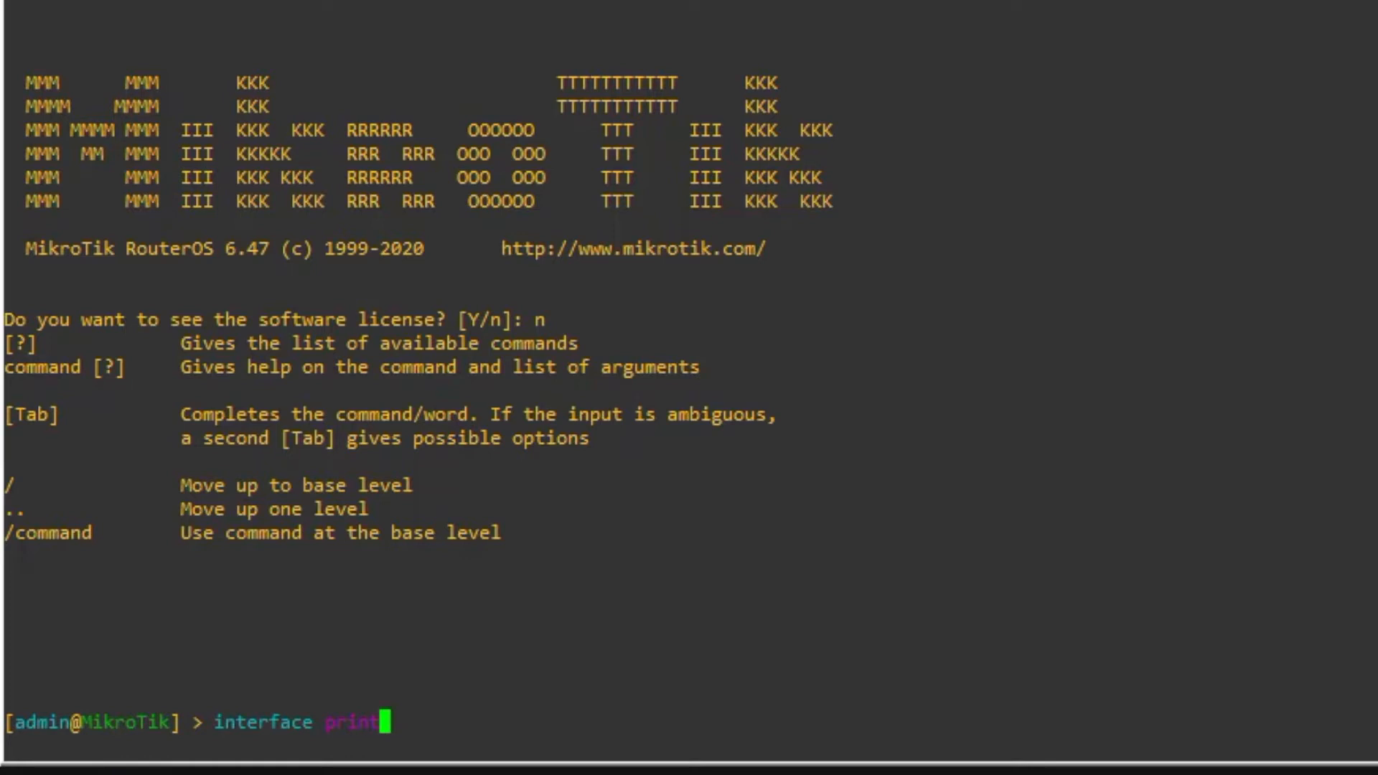
{"action": "key", "text": "Return"}
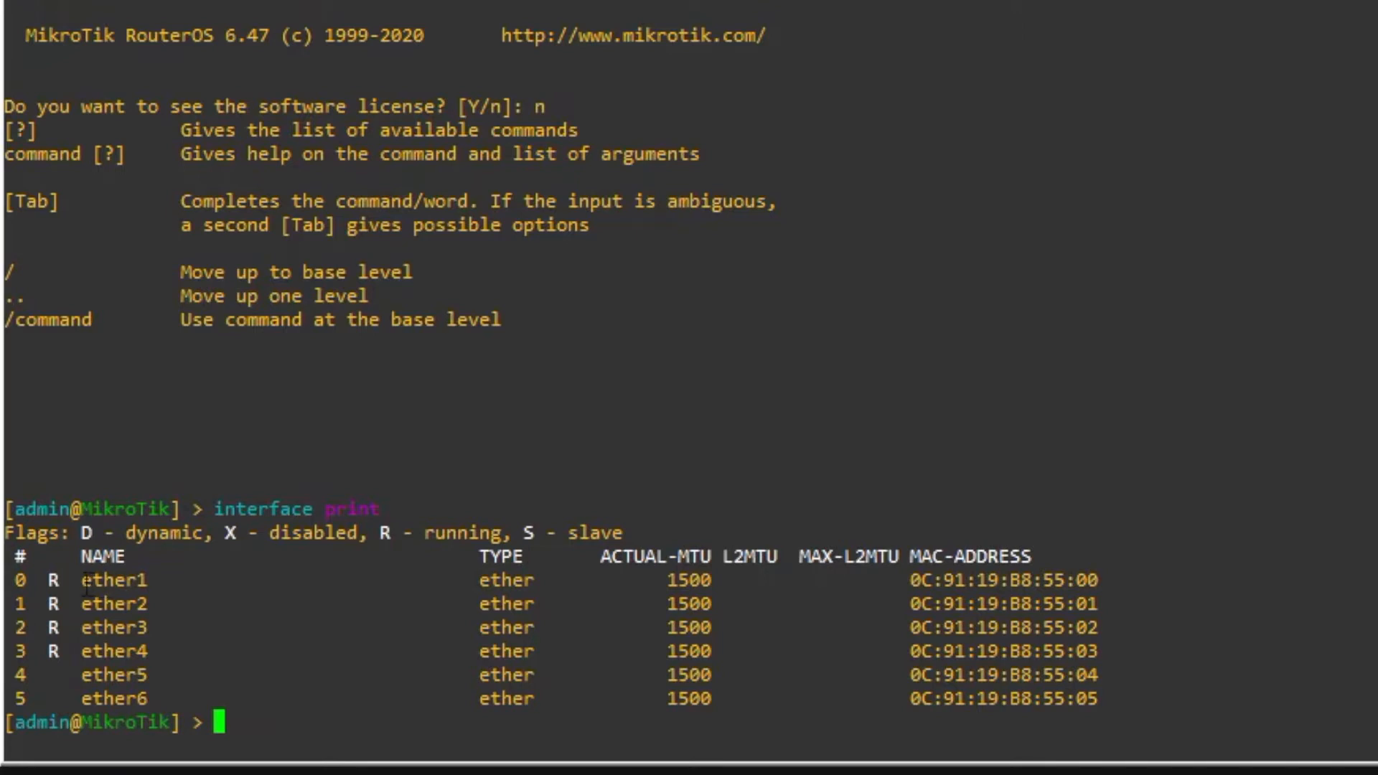
{"action": "left_click_drag", "start_coordinate": [72, 580], "coordinate": [137, 589]}
{"action": "left_click", "coordinate": [148, 577]}
{"action": "left_click_drag", "start_coordinate": [72, 610], "coordinate": [148, 606]}
{"action": "left_click", "coordinate": [143, 618]}
{"action": "left_click_drag", "start_coordinate": [72, 628], "coordinate": [149, 624]}
{"action": "left_click", "coordinate": [154, 623]}
{"action": "left_click_drag", "start_coordinate": [72, 651], "coordinate": [191, 648]}
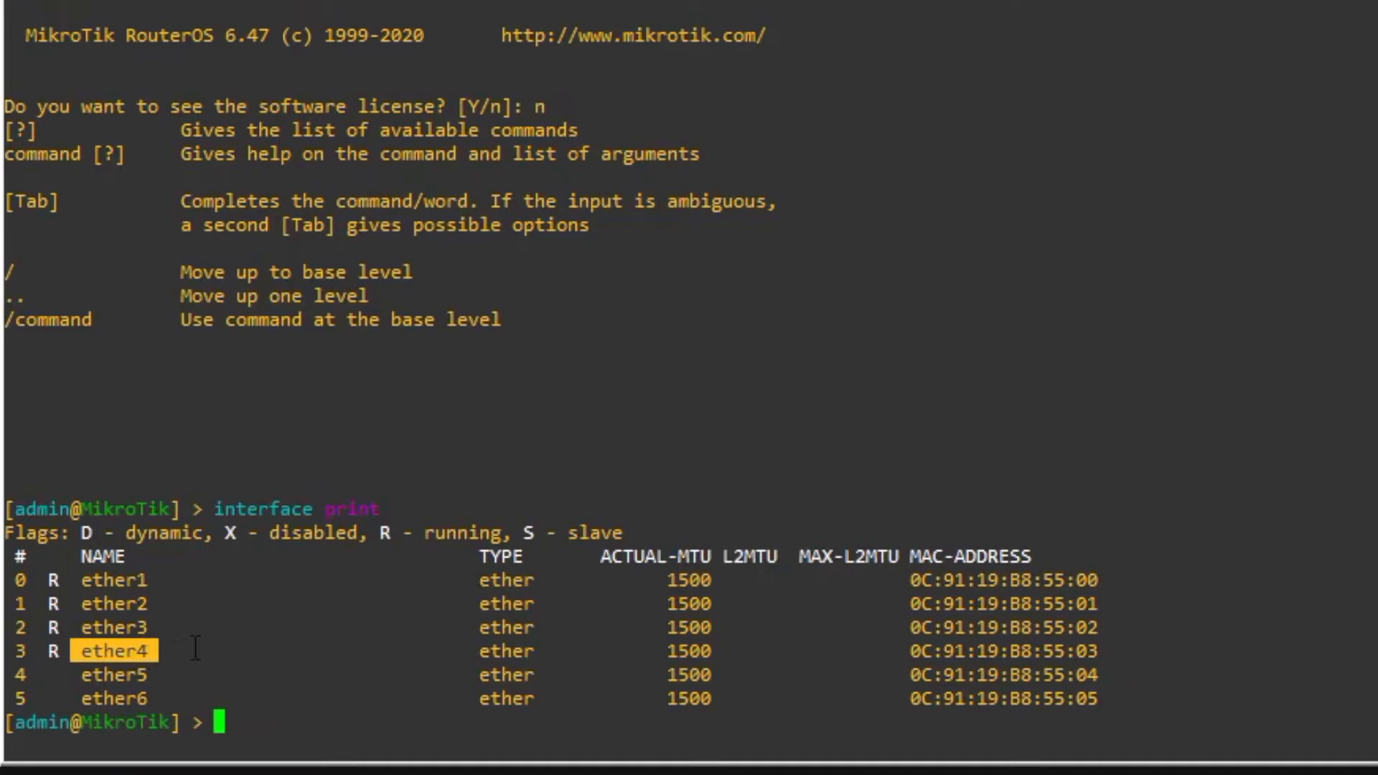
{"action": "left_click", "coordinate": [195, 648]}
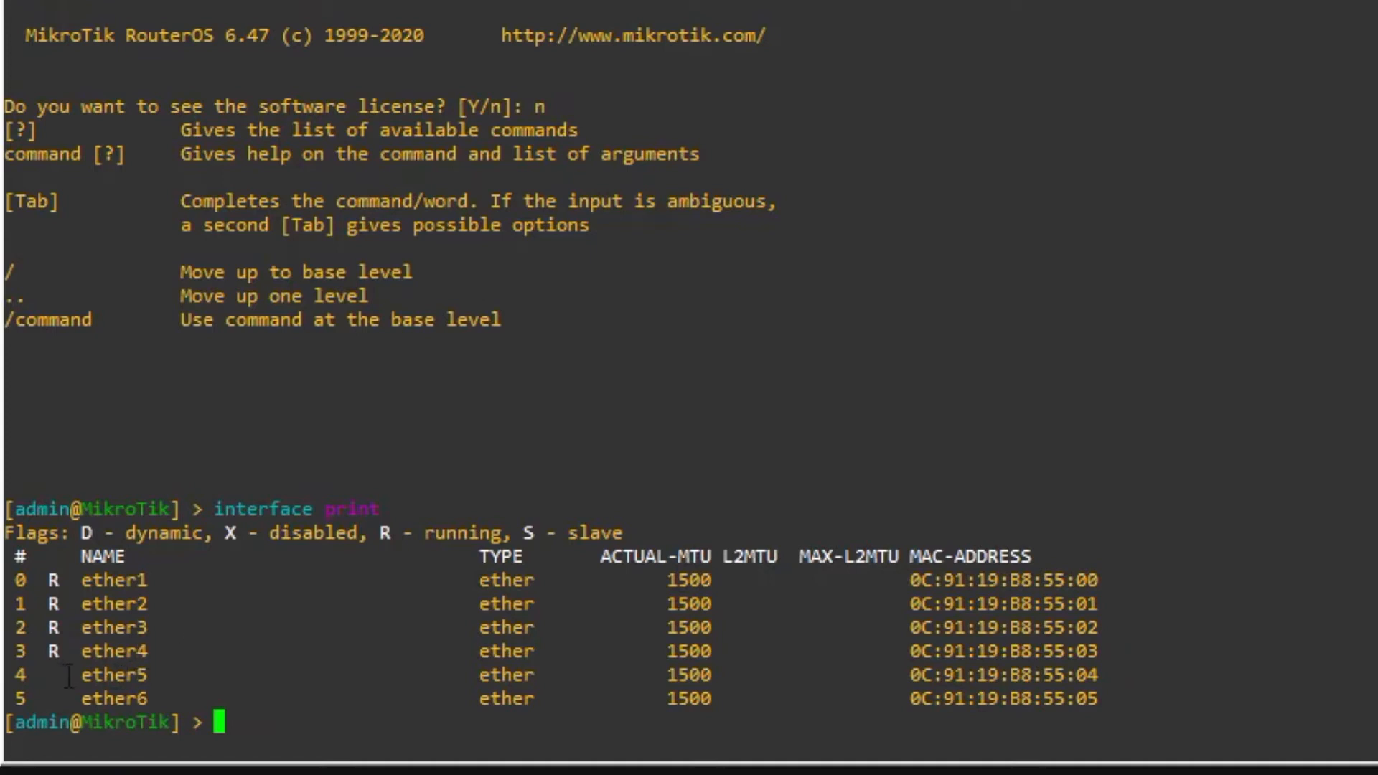
{"action": "mouse_move", "coordinate": [65, 677]}
{"action": "left_mouse_down"}
{"action": "mouse_move", "coordinate": [149, 680]}
{"action": "mouse_move", "coordinate": [154, 696]}
{"action": "mouse_move", "coordinate": [61, 696]}
{"action": "left_mouse_up"}
{"action": "left_click", "coordinate": [196, 648]}
- Clear the console and rename ether1 to ether1-internet and ether2 to ether2-staff
{"action": "key", "text": "ctrl+l"}
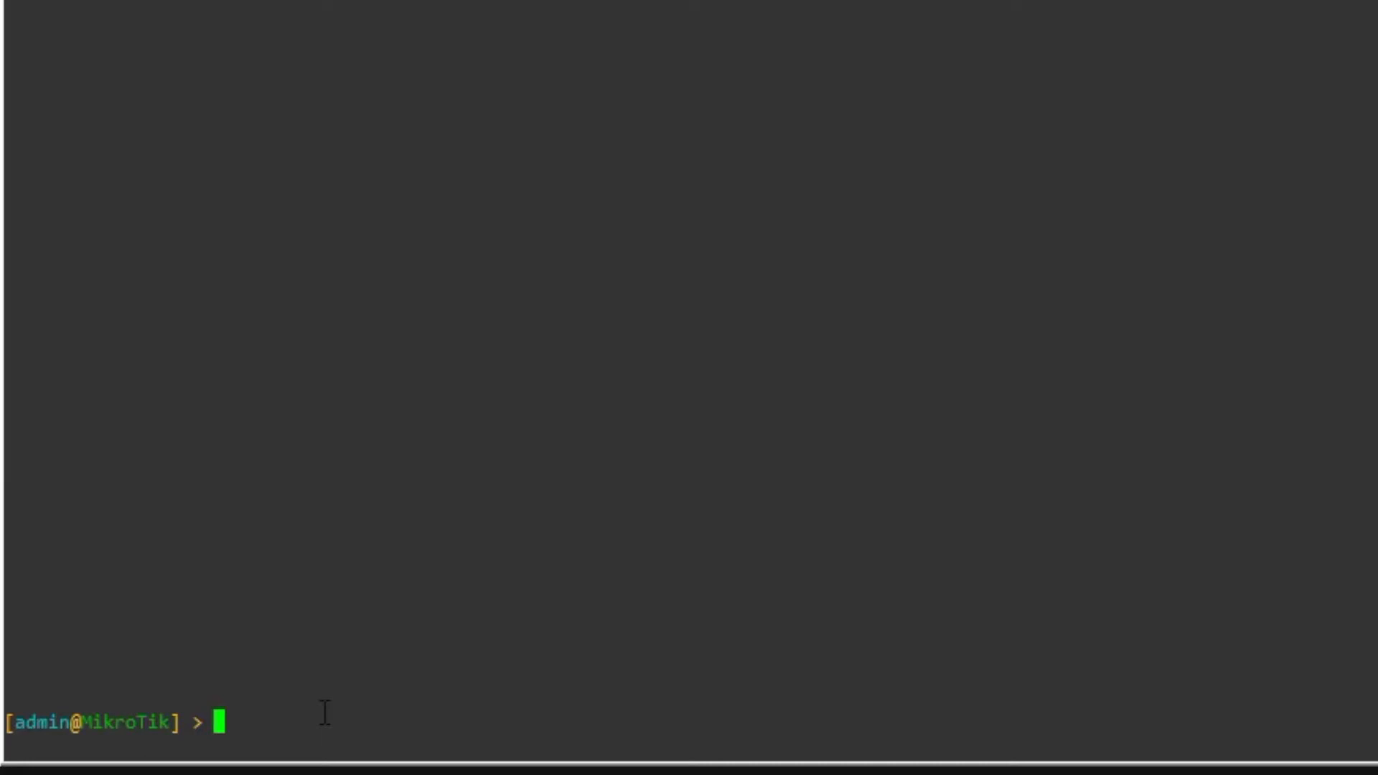
{"action": "type", "text": "interface "}
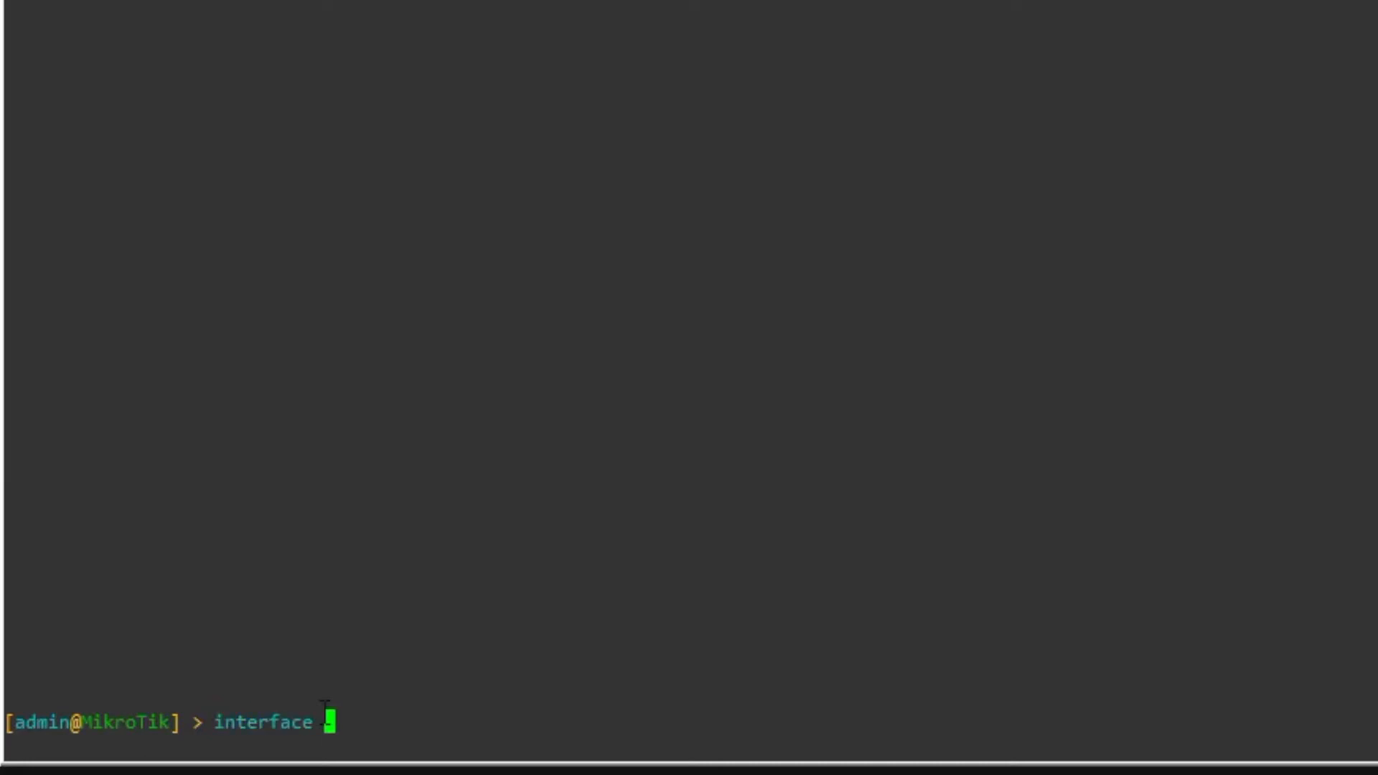
{"action": "type", "text": "set name=eth"}
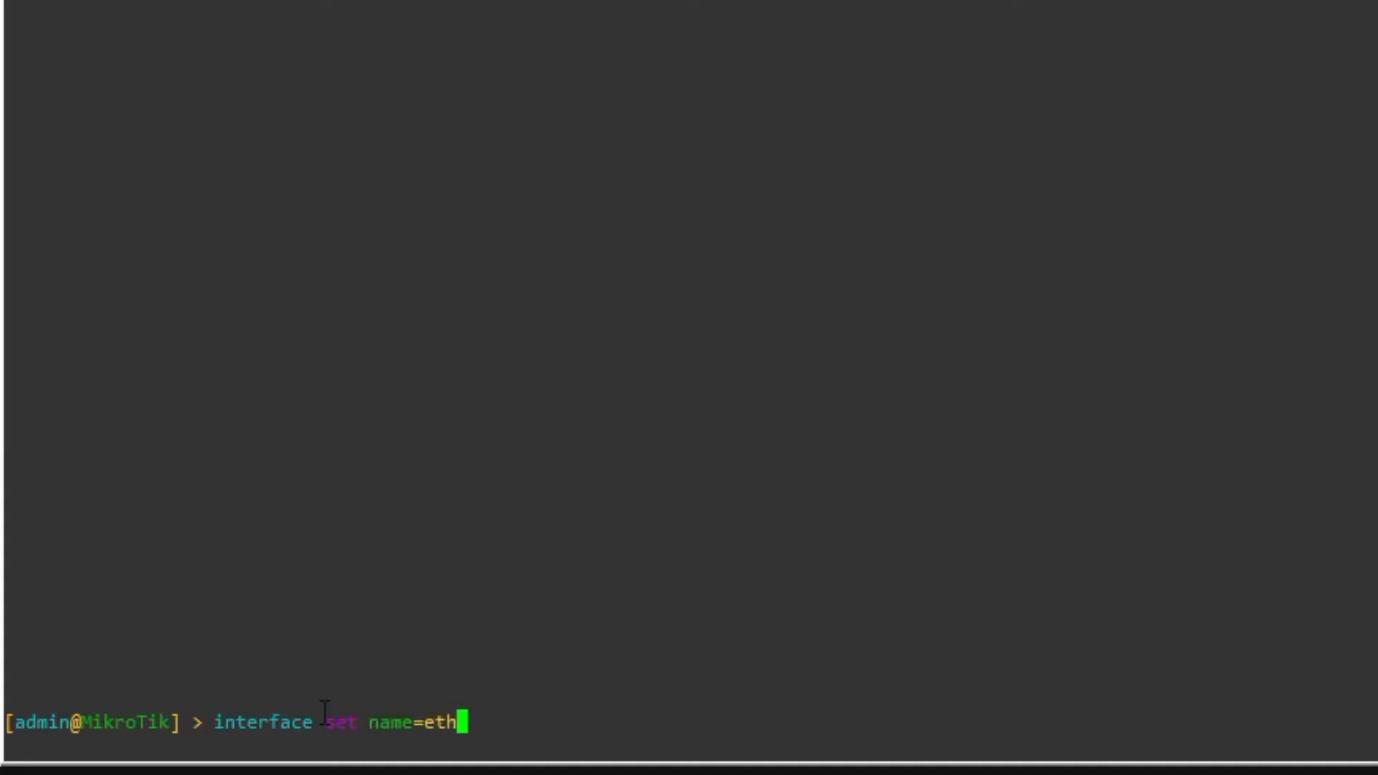
{"action": "type", "text": "er1-internet"}
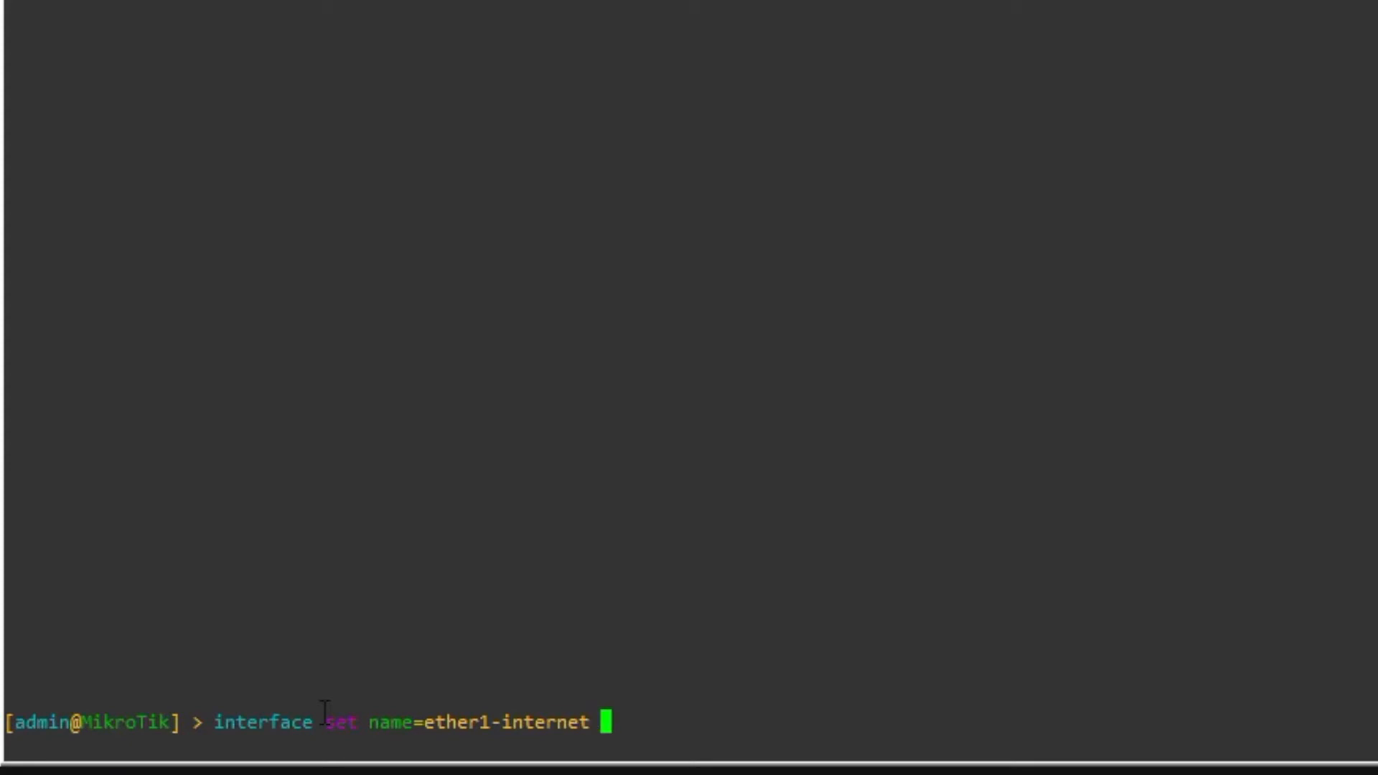
{"action": "type", "text": " ether1"}
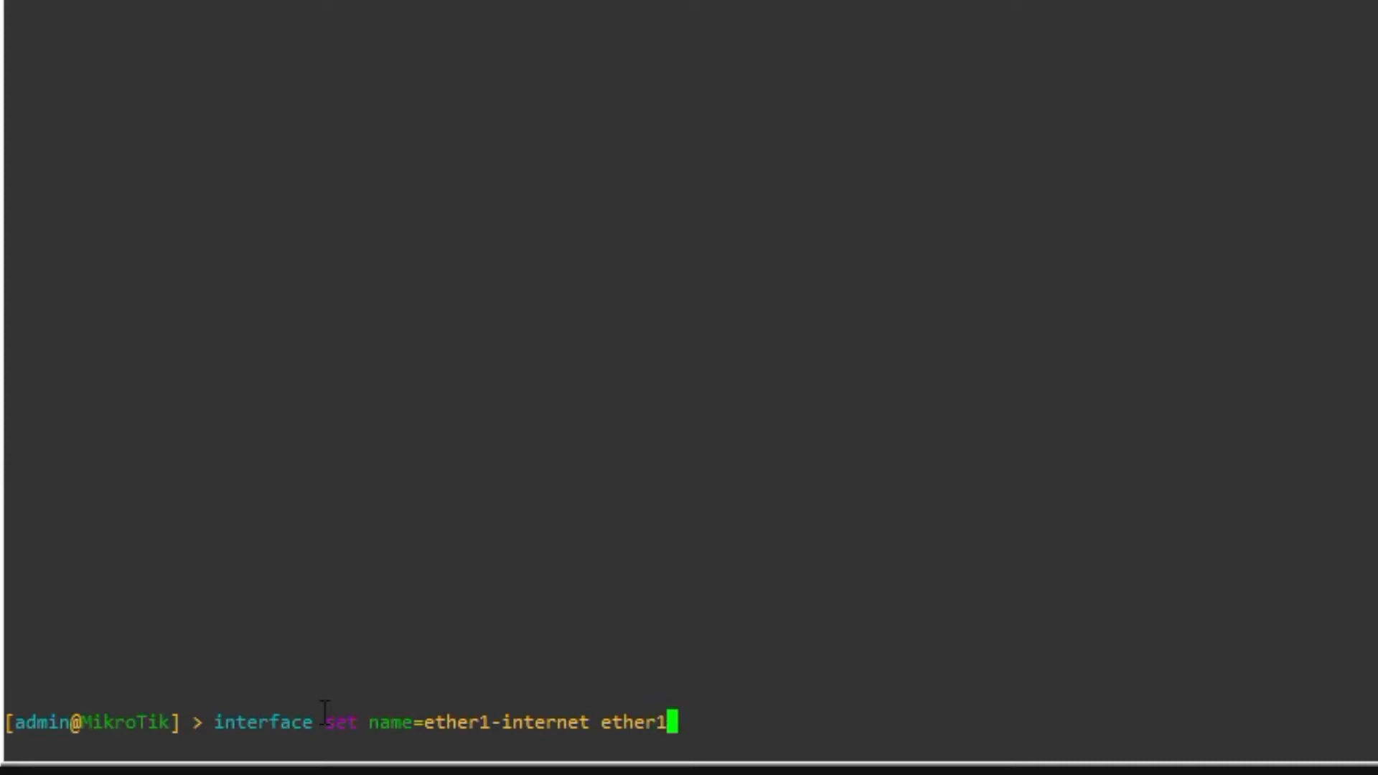
{"action": "key", "text": "Return"}
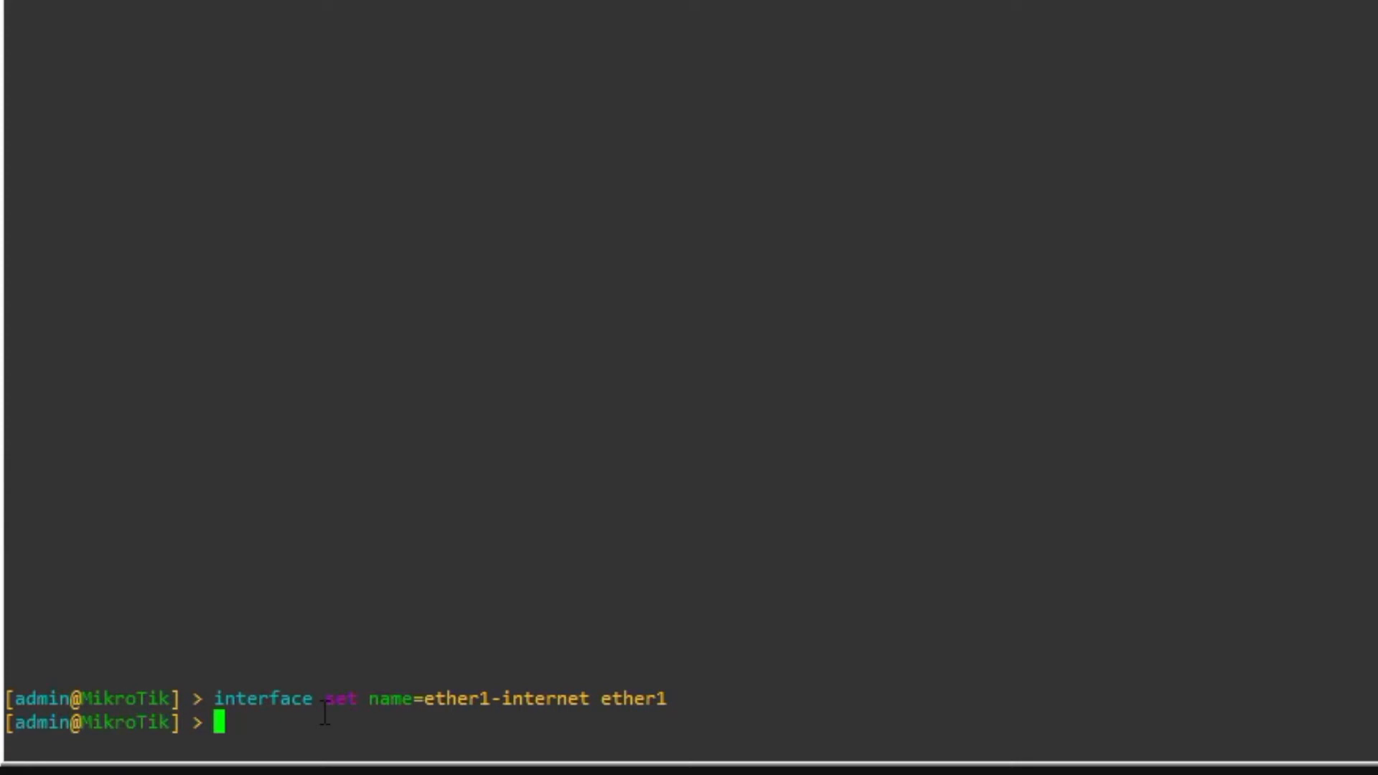
{"action": "type", "text": "in"}
{"action": "type", "text": "terface "}
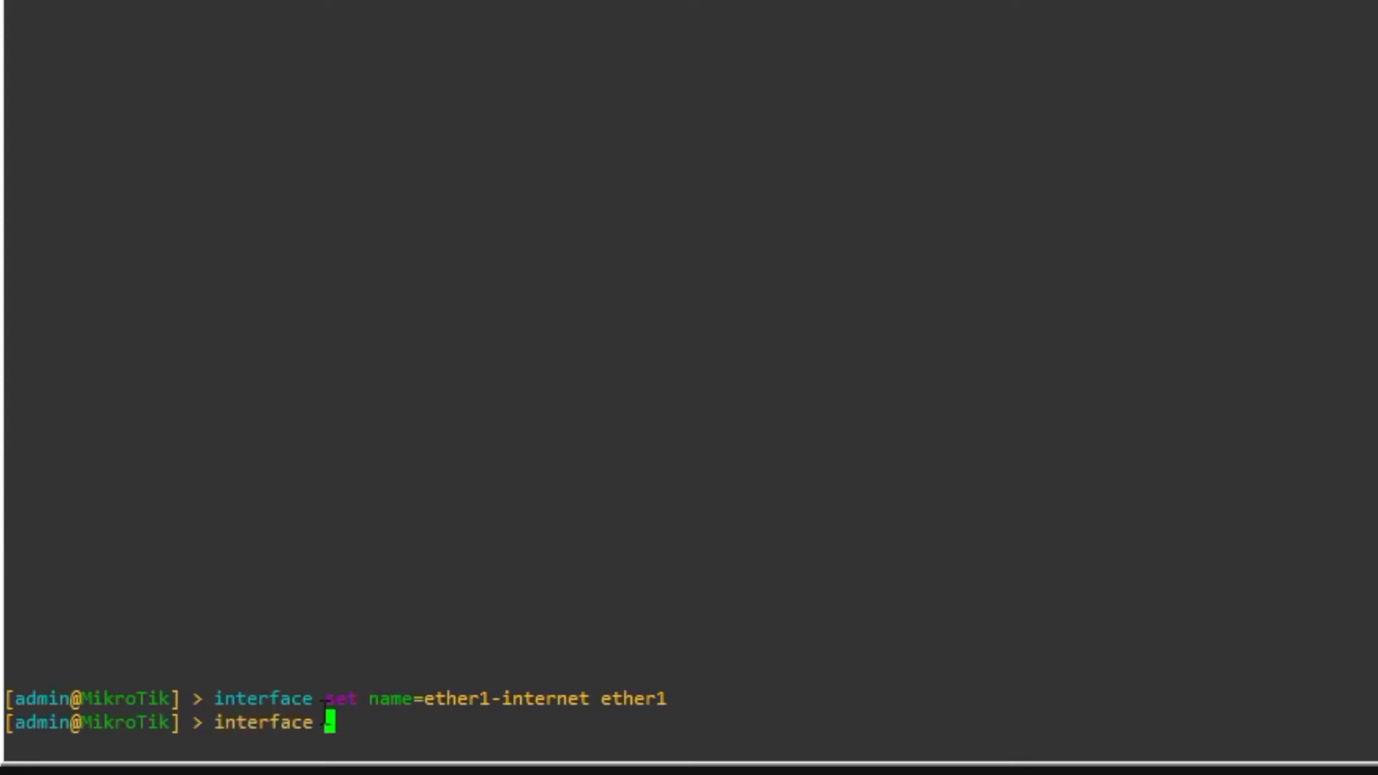
{"action": "type", "text": "set name="}
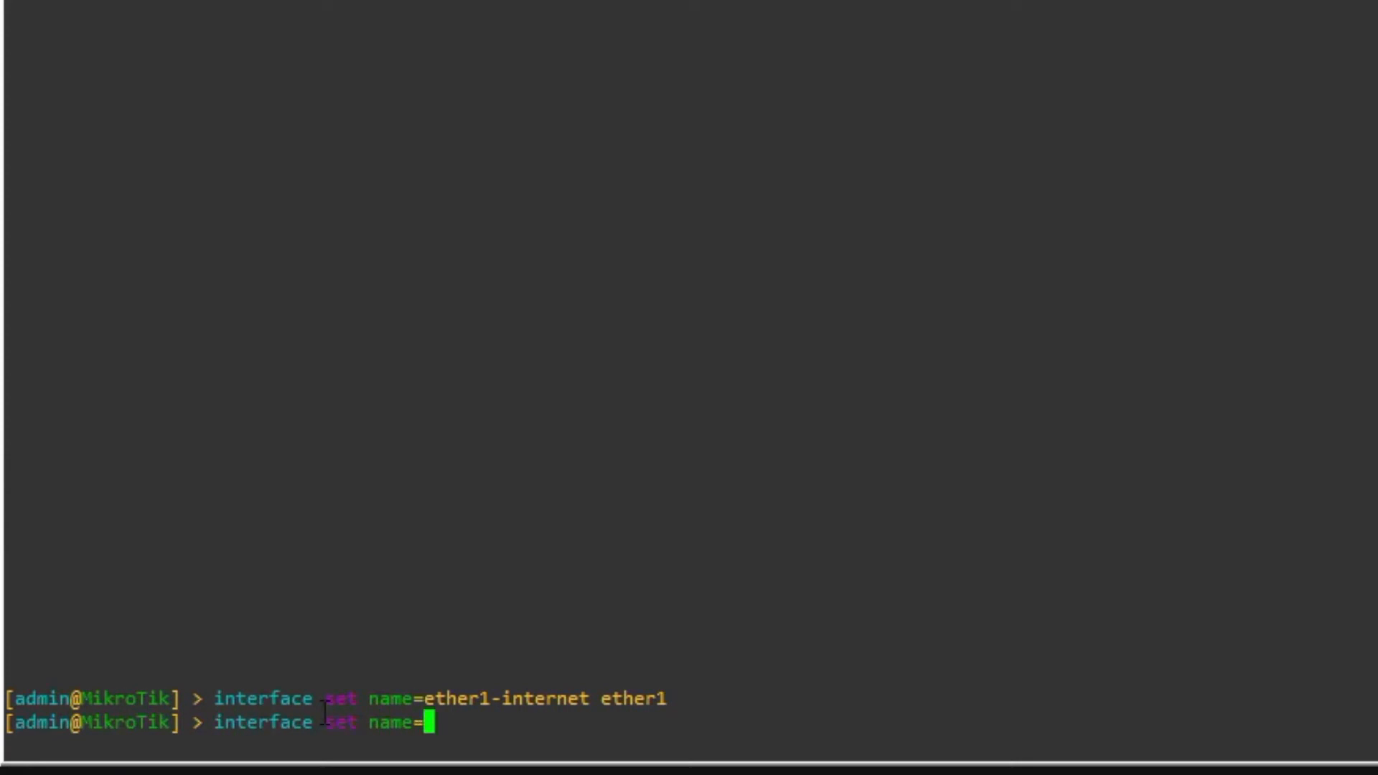
{"action": "type", "text": "ether2-st"}
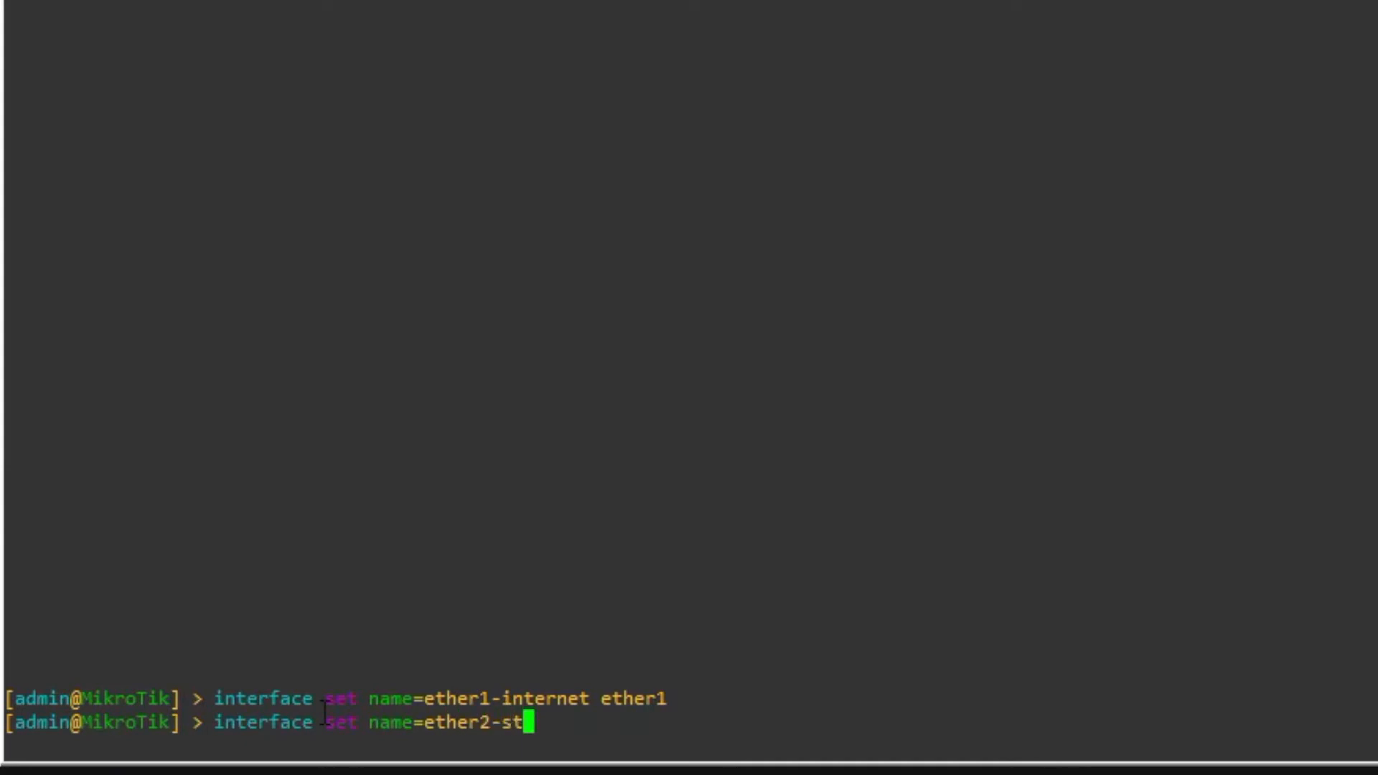
{"action": "type", "text": "aff ether"}
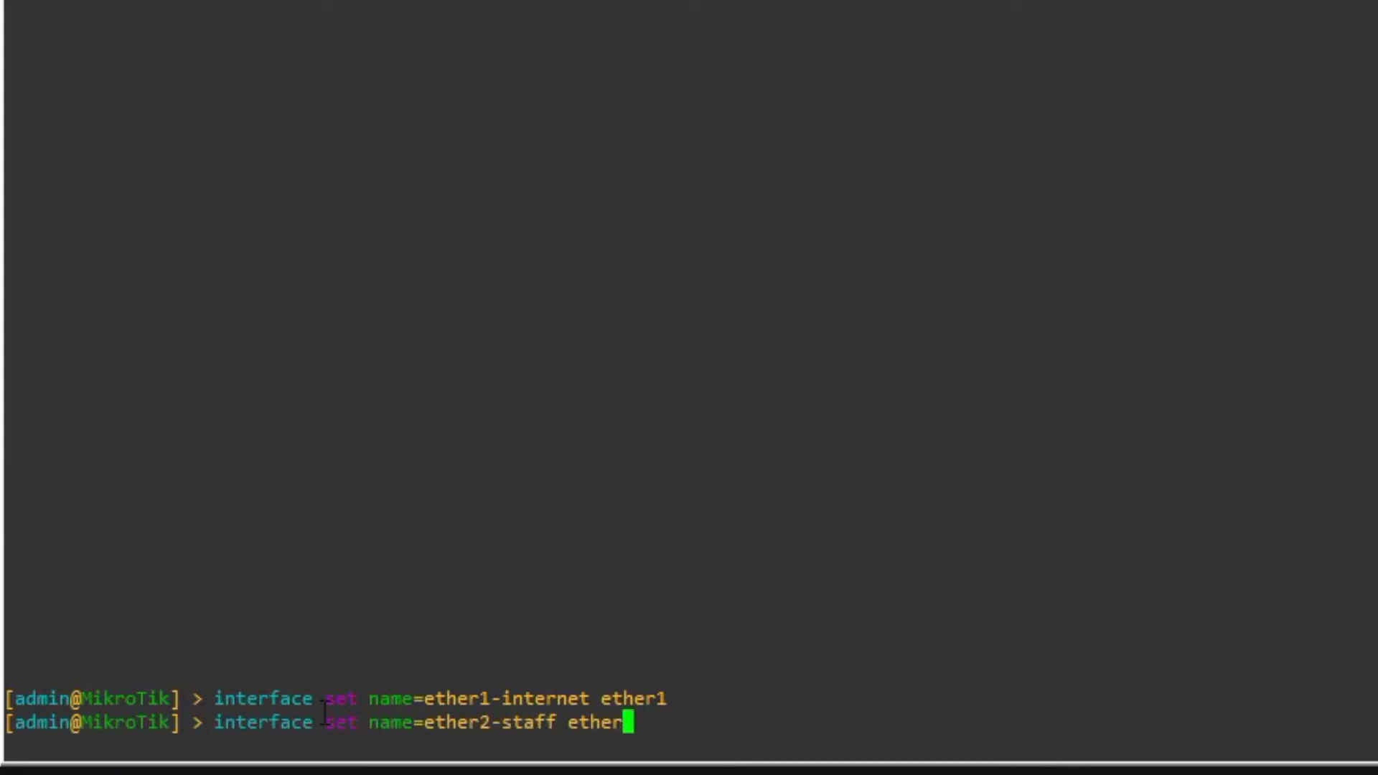
{"action": "type", "text": "2"}
{"action": "key", "text": "Return"}
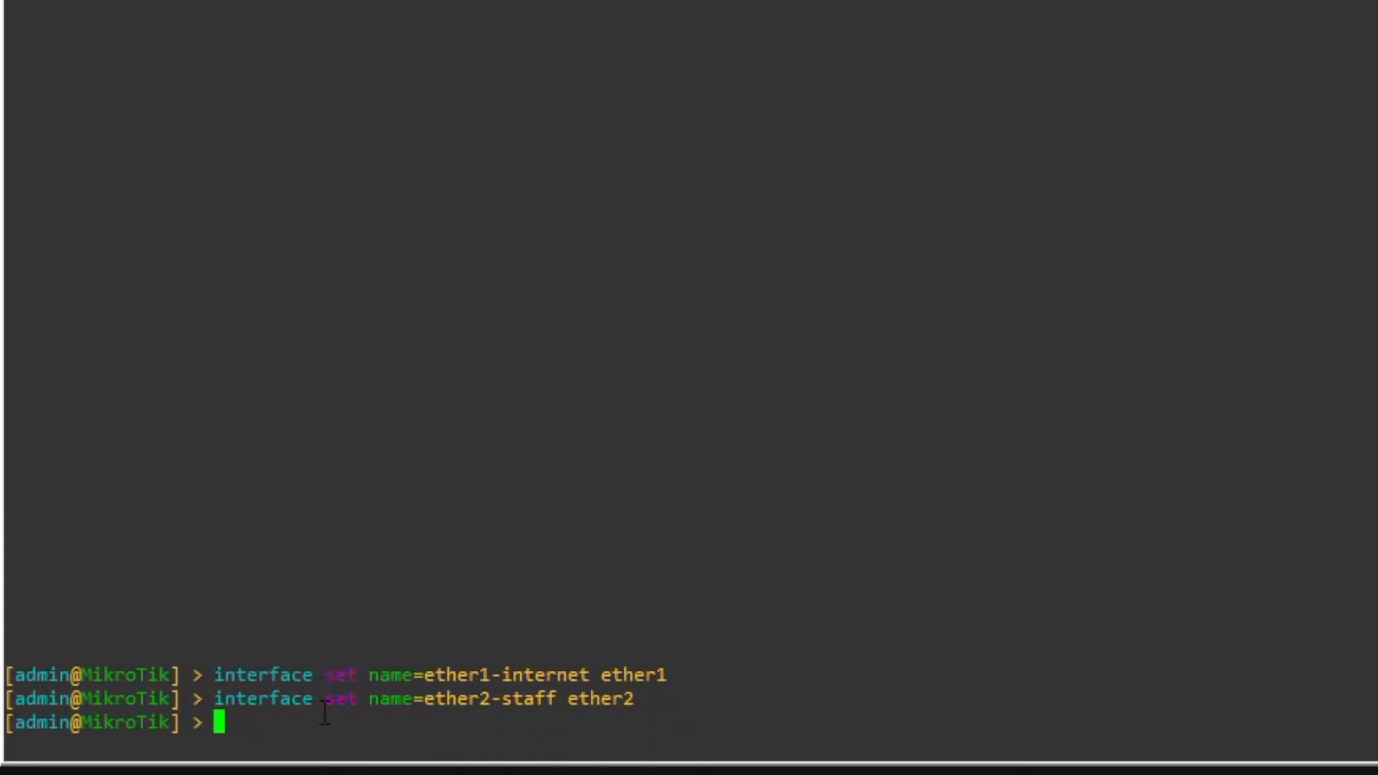
- Rename ether3 to ether3-lab and ether4 to ether4-guest/tamu, then enter 'interface print'
{"action": "type", "text": "interface d"}
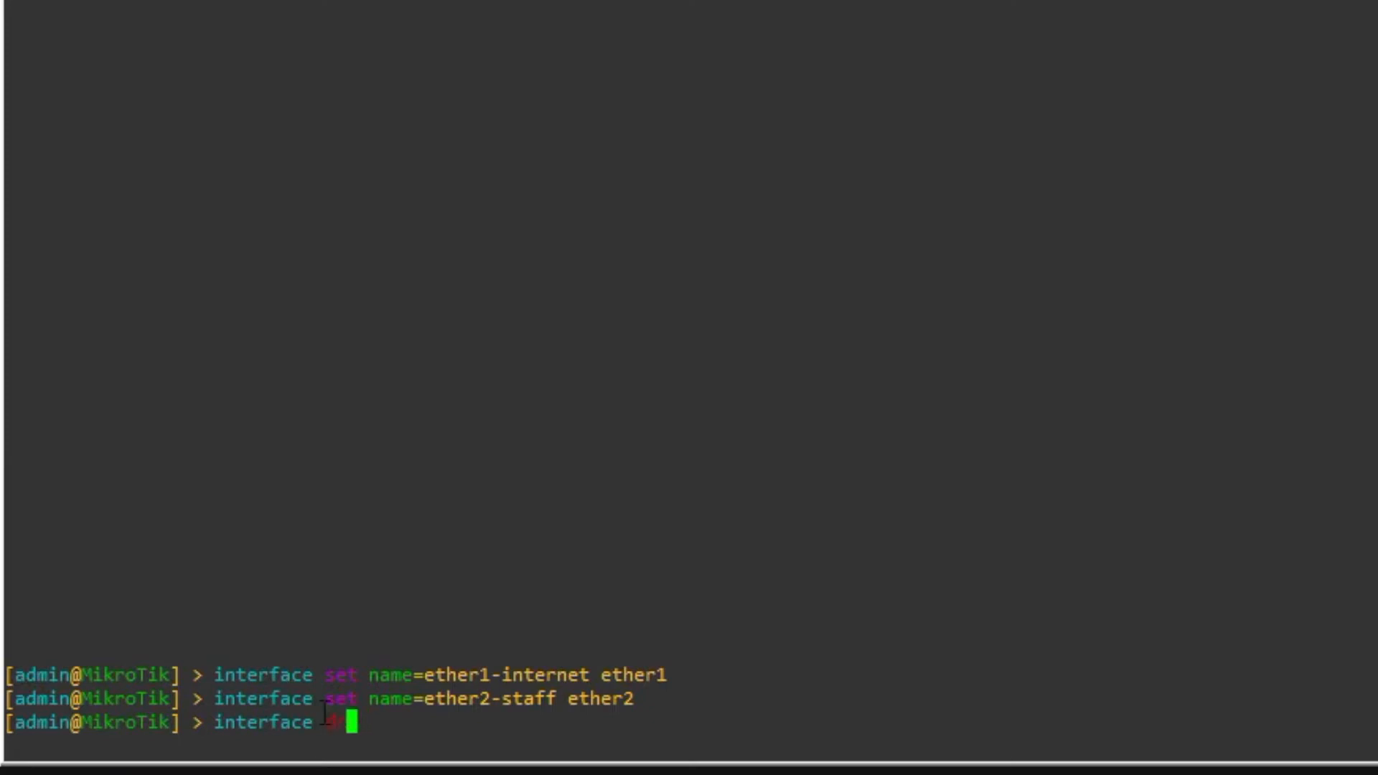
{"action": "key", "text": "BackSpace"}
{"action": "type", "text": "s"}
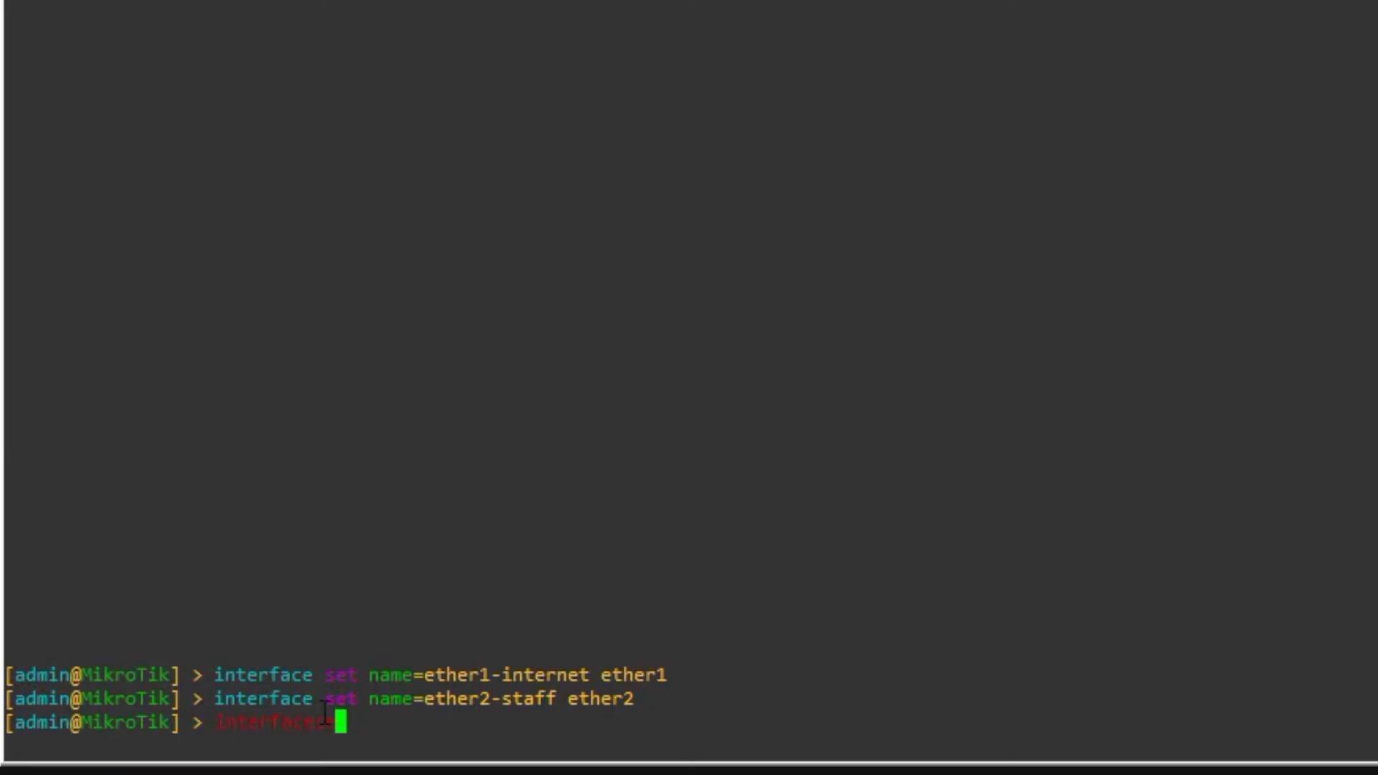
{"action": "type", "text": "et name=eth"}
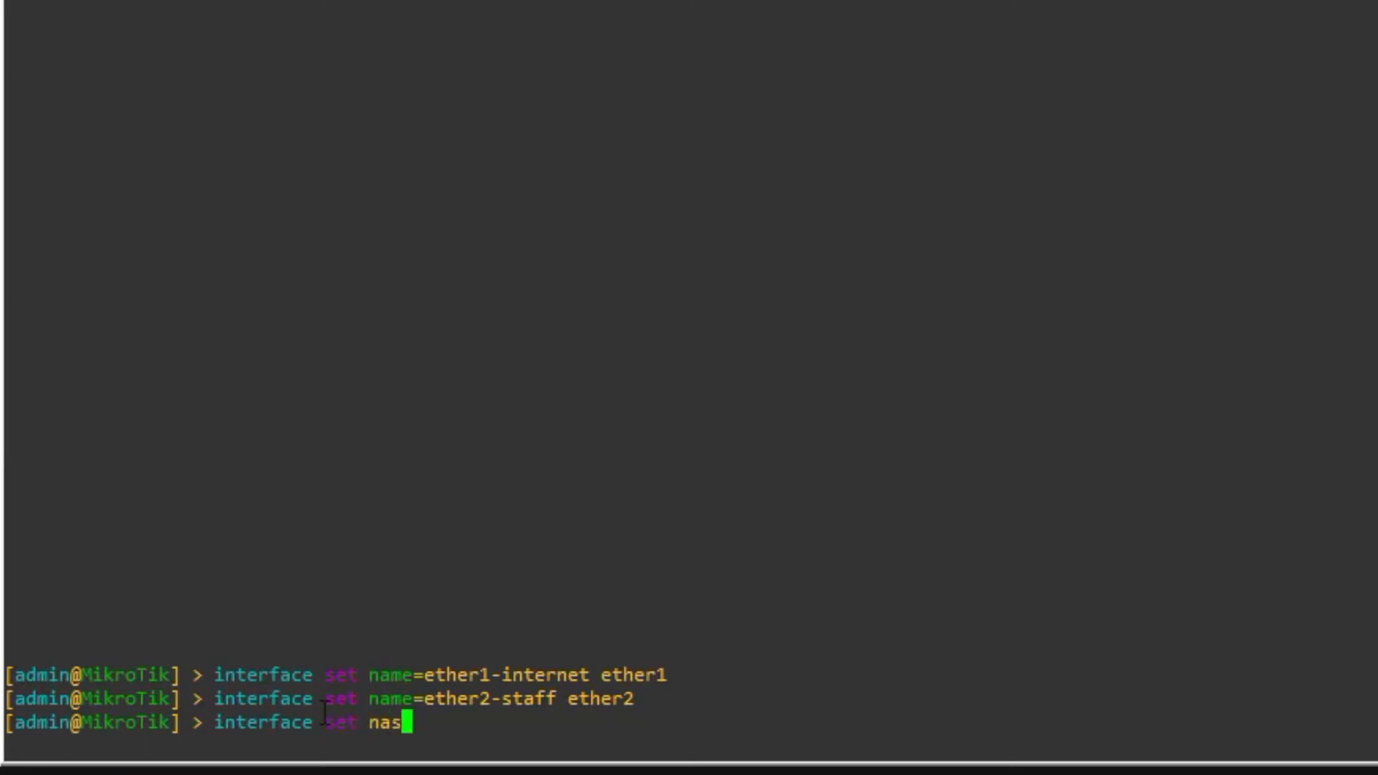
{"action": "type", "text": "er3-lab ether3"}
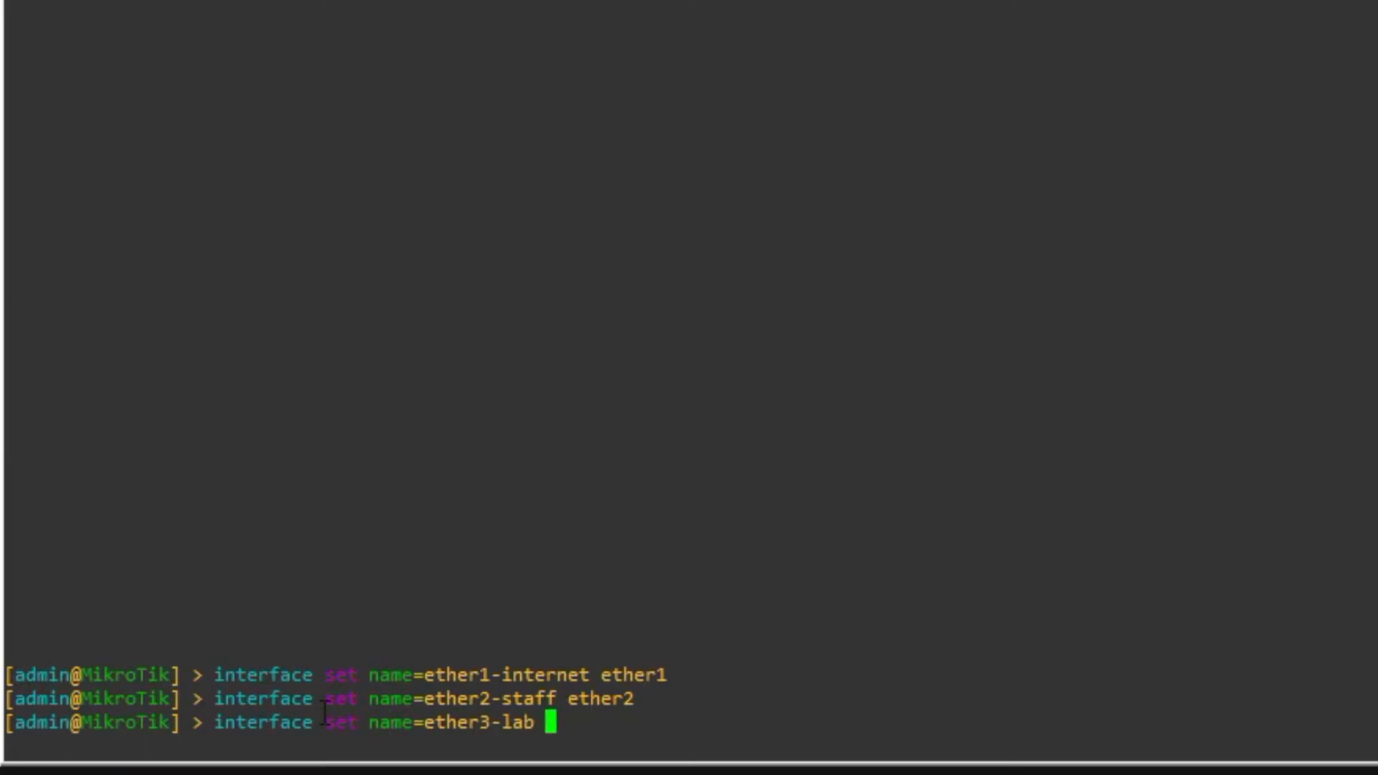
{"action": "key", "text": "Return"}
{"action": "key", "text": "Up"}
{"action": "key", "text": "BackSpace"}
{"action": "type", "text": "4"}
{"action": "key", "text": "Left"}
{"action": "key", "text": "Left"}
{"action": "key", "text": "Left"}
{"action": "key", "text": "Left"}
{"action": "key", "text": "Left"}
{"action": "key", "text": "Left"}
{"action": "key", "text": "Left"}
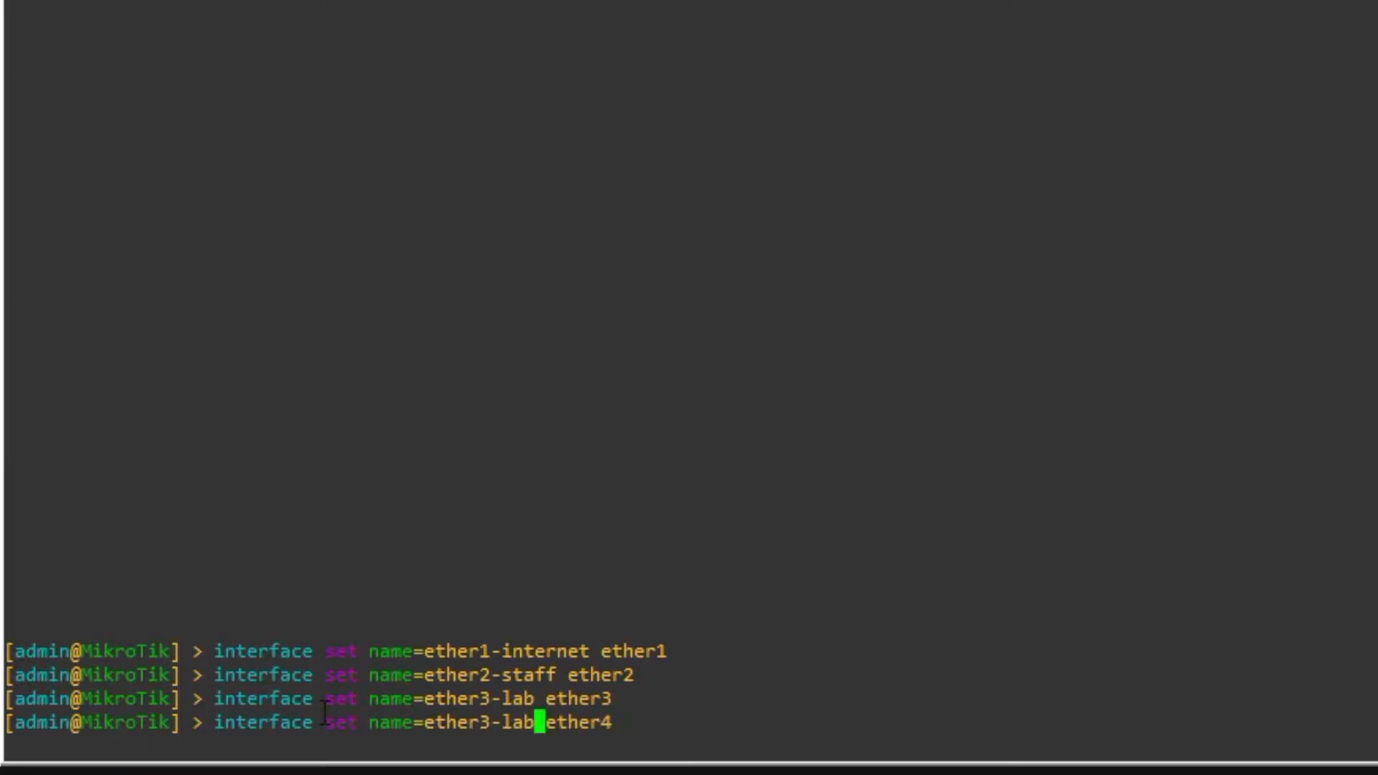
{"action": "key", "text": "BackSpace"}
{"action": "key", "text": "BackSpace"}
{"action": "key", "text": "BackSpace"}
{"action": "key", "text": "BackSpace"}
{"action": "key", "text": "BackSpace"}
{"action": "type", "text": "4-s"}
{"action": "type", "text": "uest/tamu"}
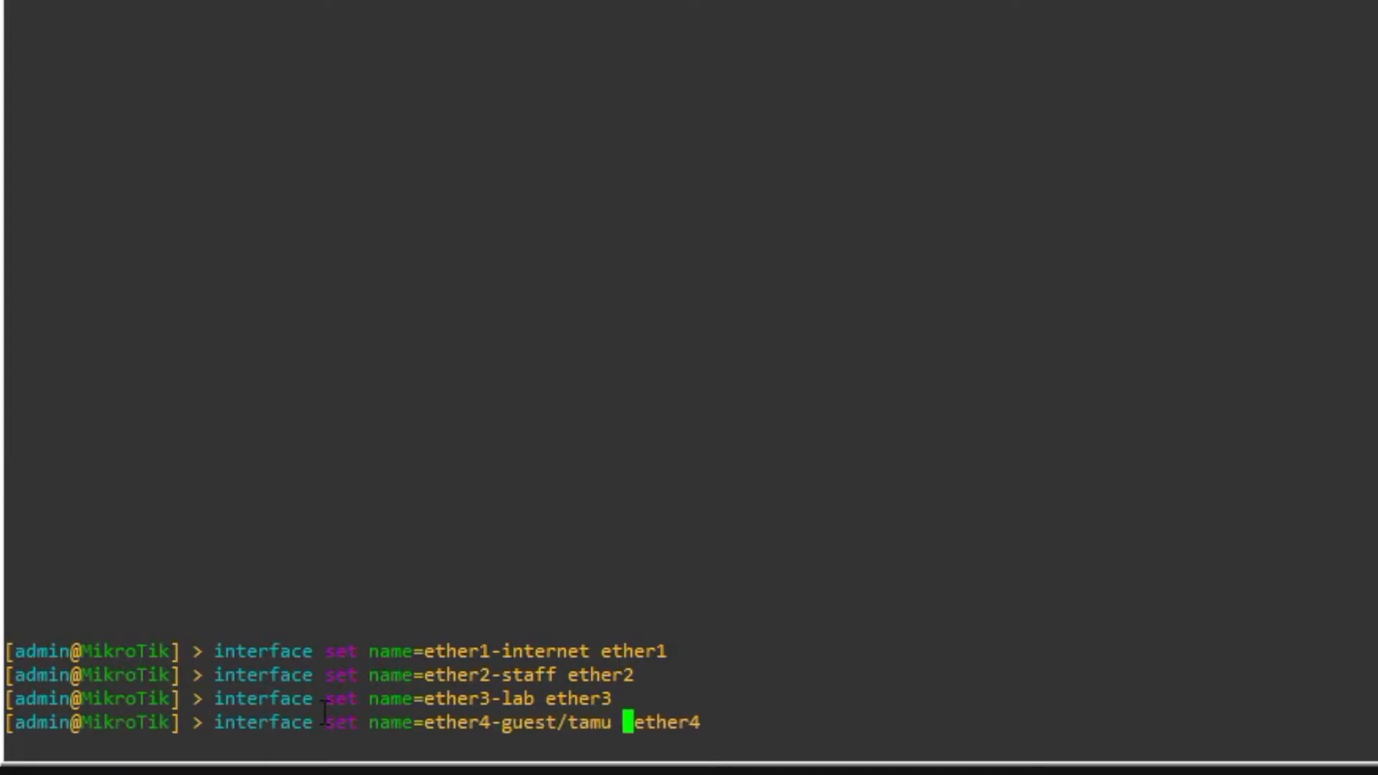
{"action": "key", "text": "Return"}
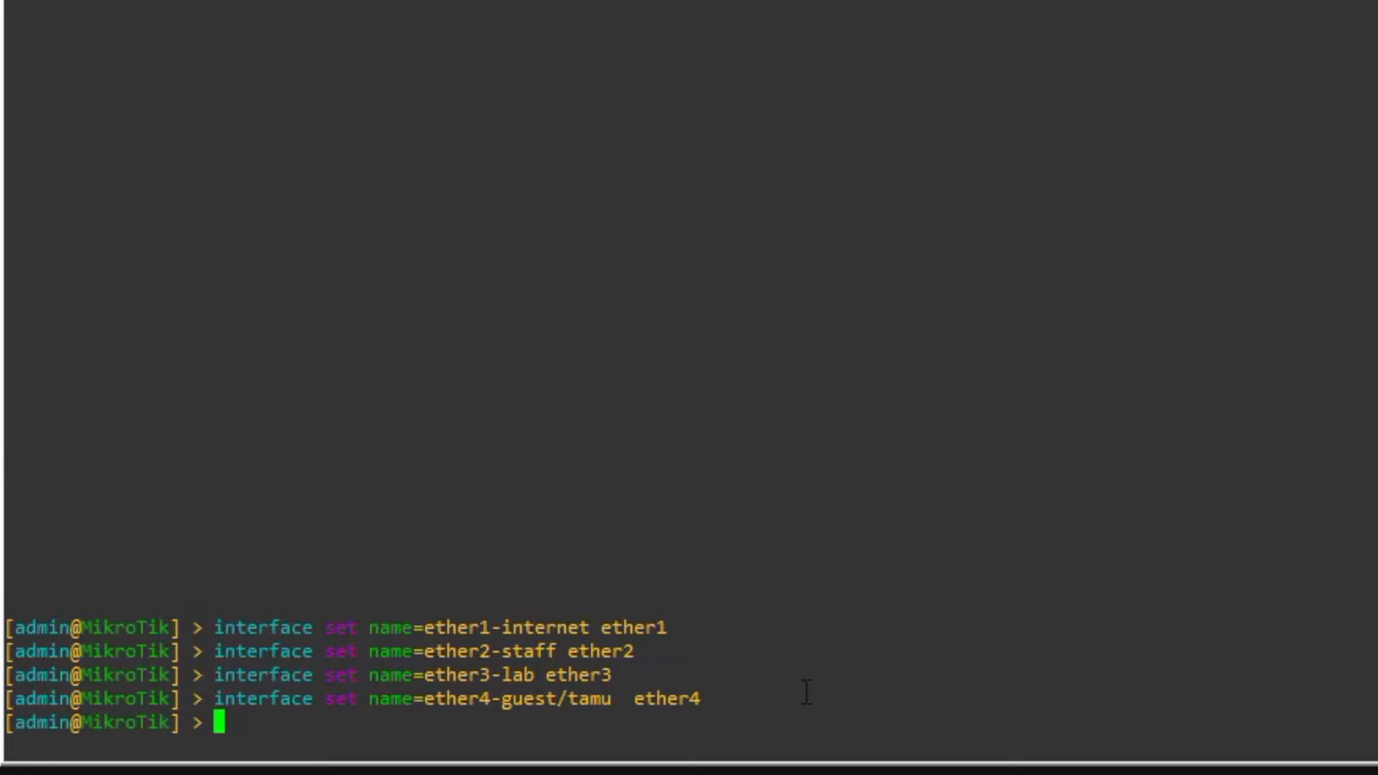
{"action": "type", "text": "interface print"}
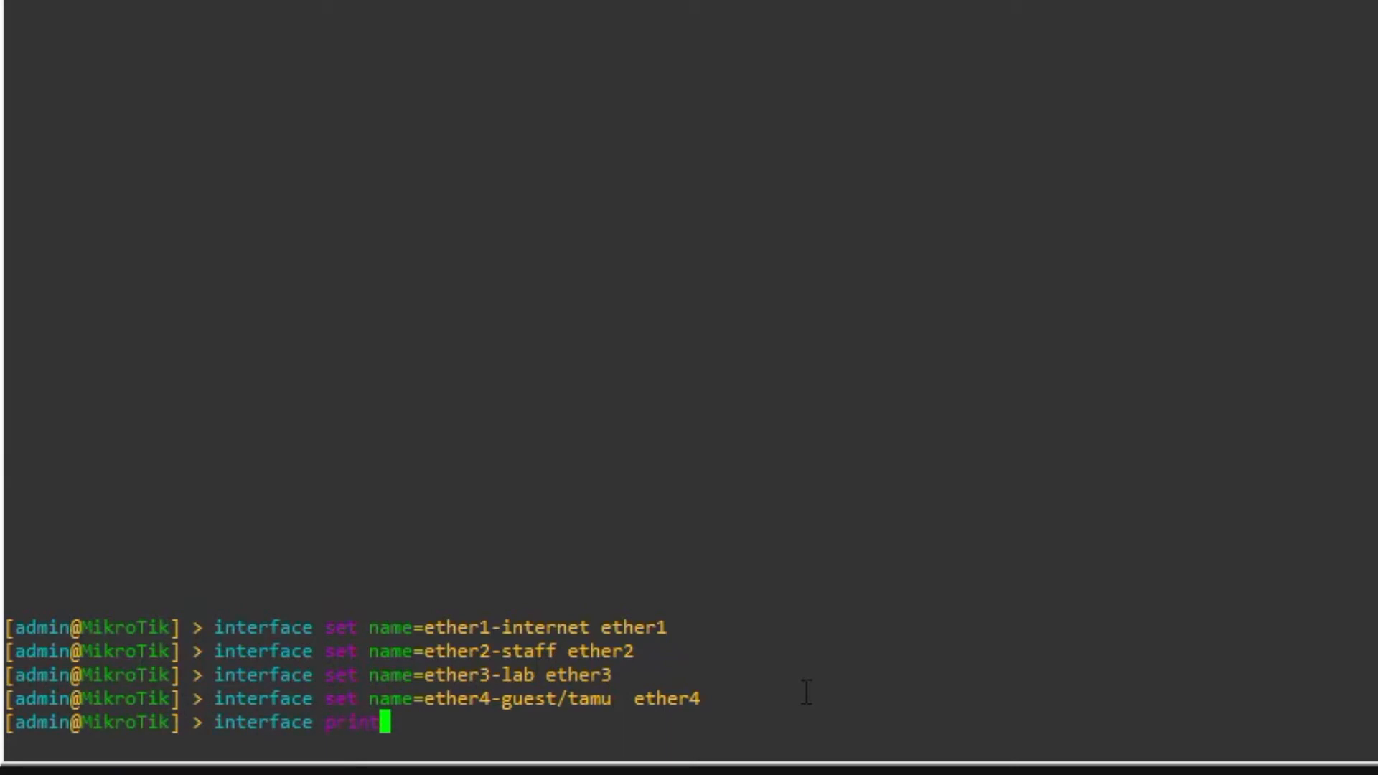
{"action": "key", "text": "Return"}
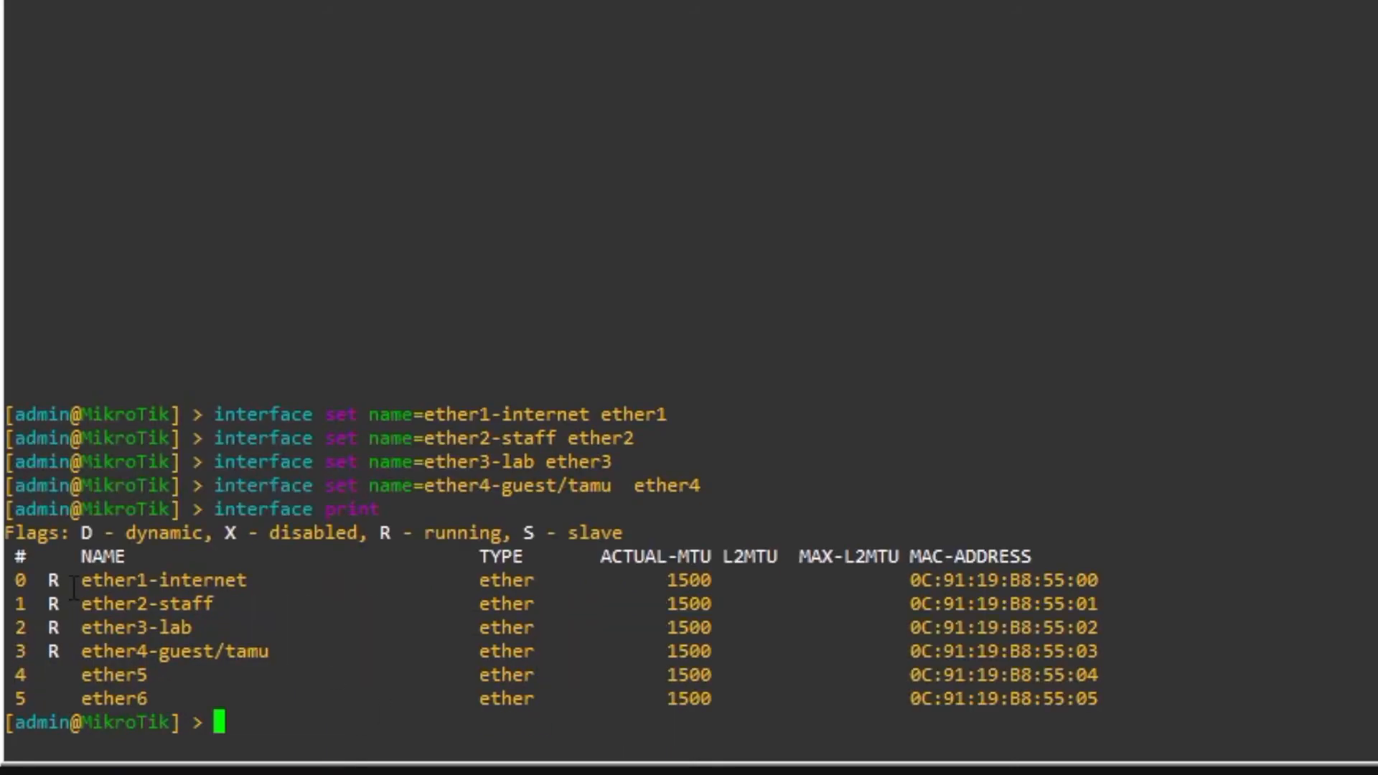
{"action": "left_click_drag", "start_coordinate": [71, 580], "coordinate": [257, 580]}
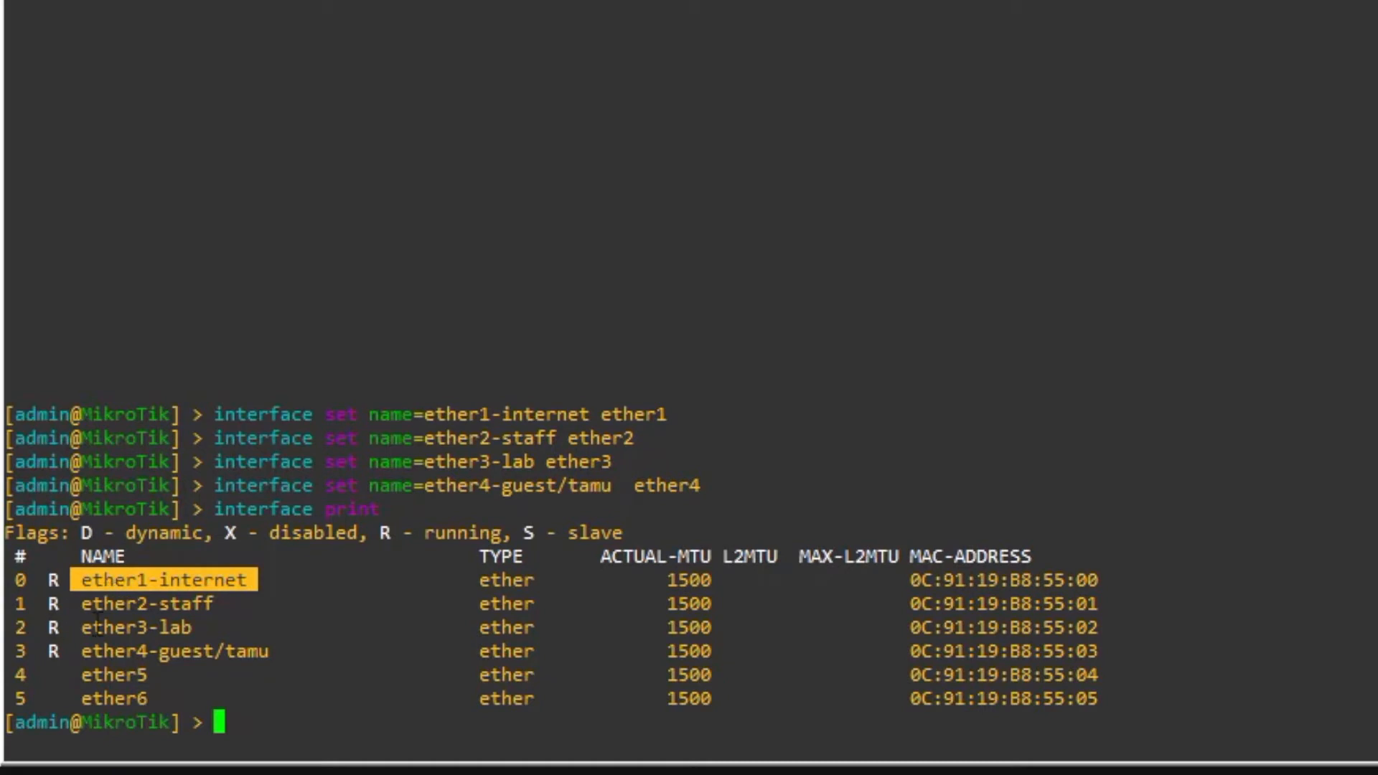
{"action": "left_click_drag", "start_coordinate": [85, 609], "coordinate": [200, 614]}
{"action": "left_click", "coordinate": [197, 634]}
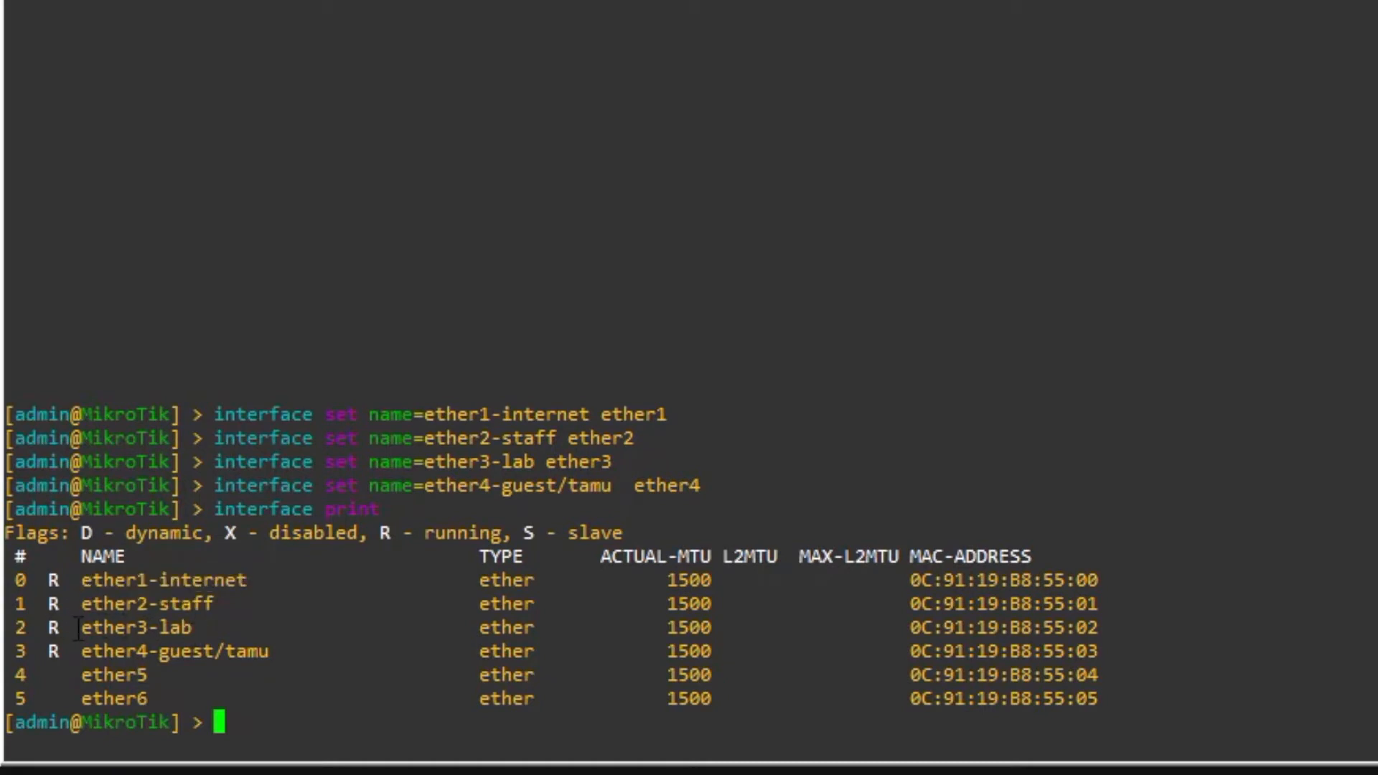
{"action": "left_click_drag", "start_coordinate": [78, 629], "coordinate": [214, 642]}
{"action": "left_click", "coordinate": [228, 632]}
- Clear the console and run 'ip address print'
{"action": "key", "text": "ctrl+l"}
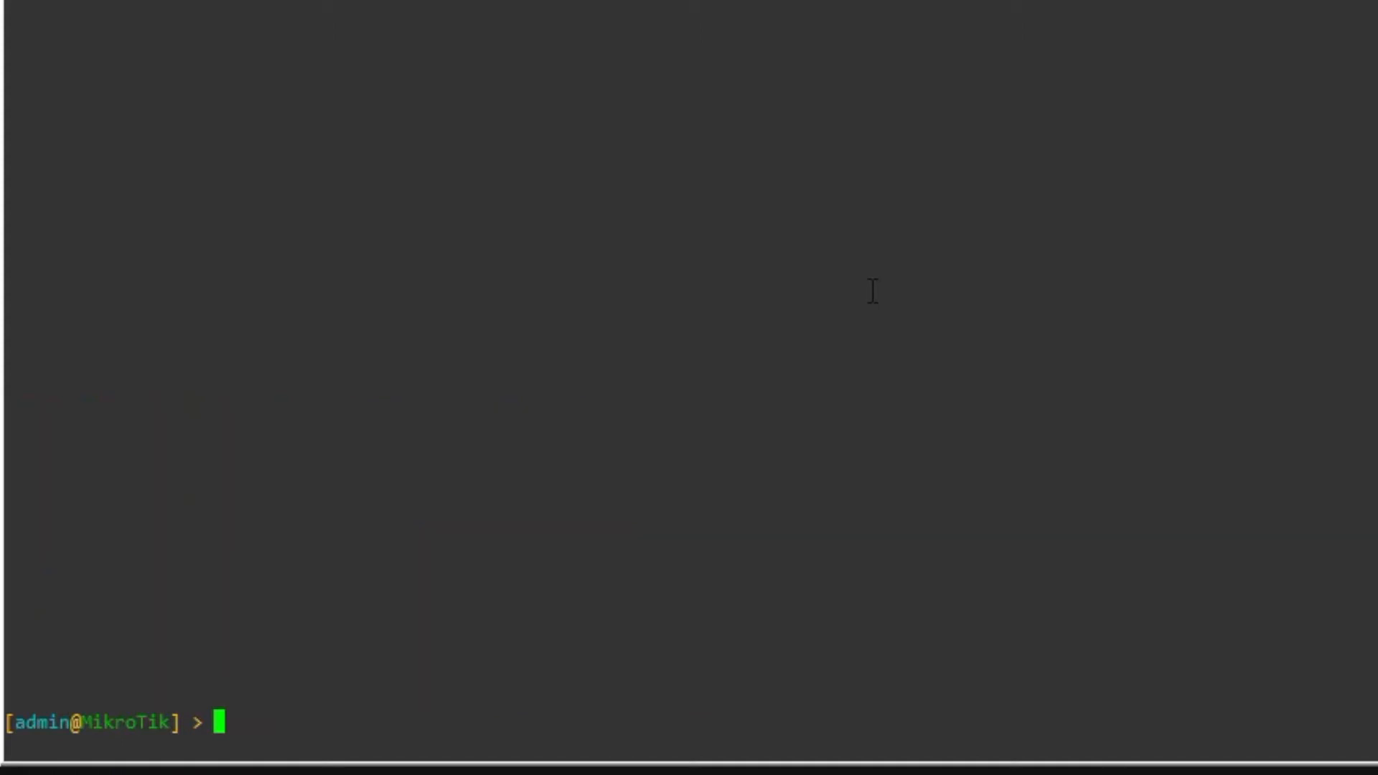
{"action": "type", "text": "ip add"}
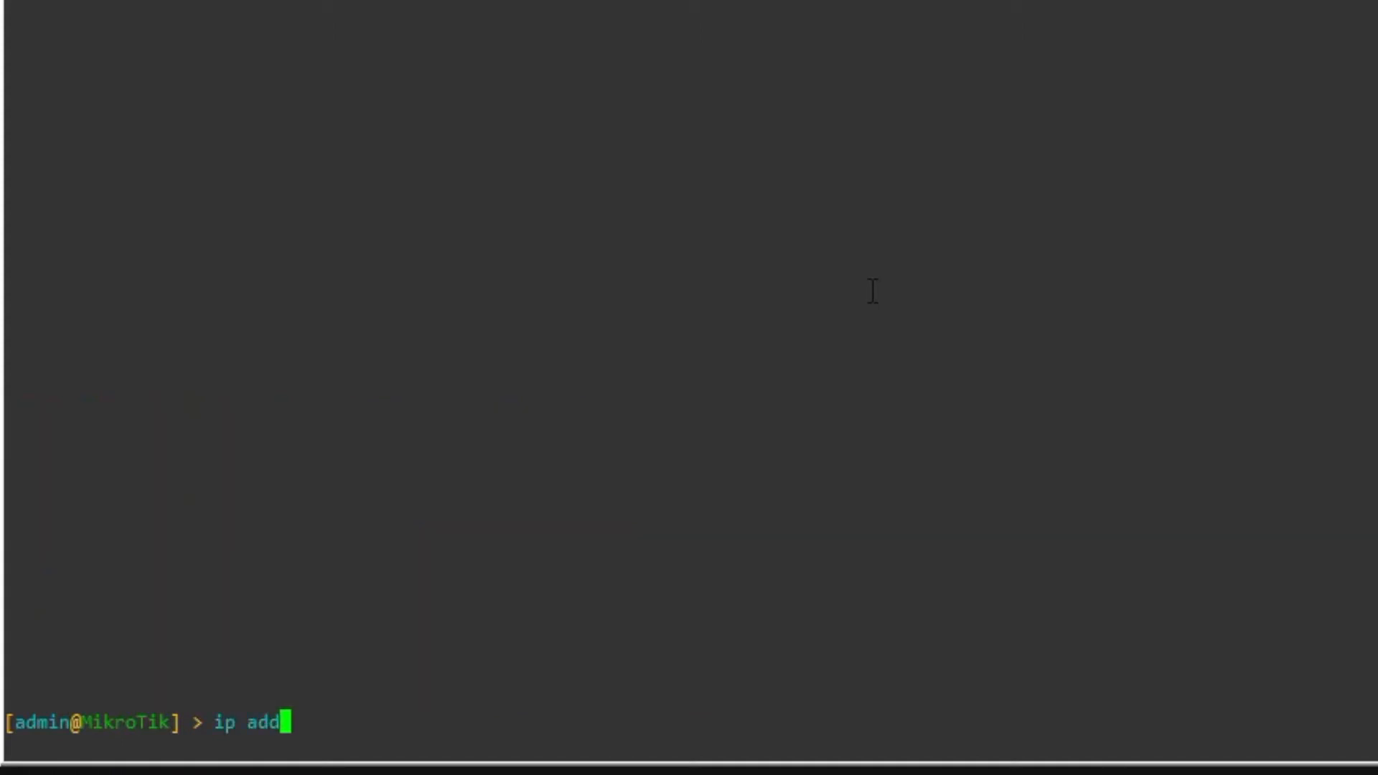
{"action": "key", "text": "Tab"}
{"action": "type", "text": "print"}
{"action": "key", "text": "Return"}
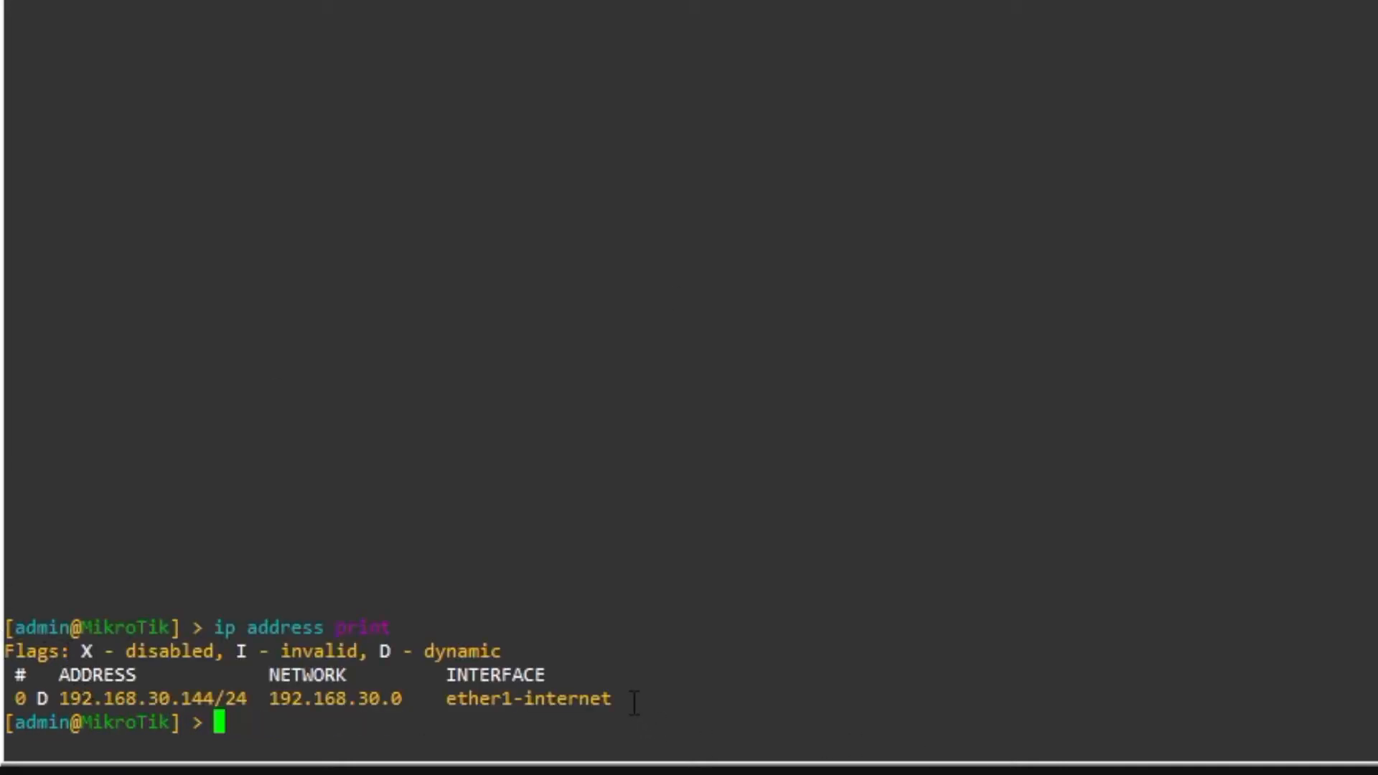
- Highlight 192.168.30.144/24 on ether1-internet and network 192.168.30.0, then enter 'ping 8.8.8.8'
{"action": "left_click_drag", "start_coordinate": [635, 703], "coordinate": [446, 700]}
{"action": "left_click", "coordinate": [237, 687]}
{"action": "left_click_drag", "start_coordinate": [257, 691], "coordinate": [52, 693]}
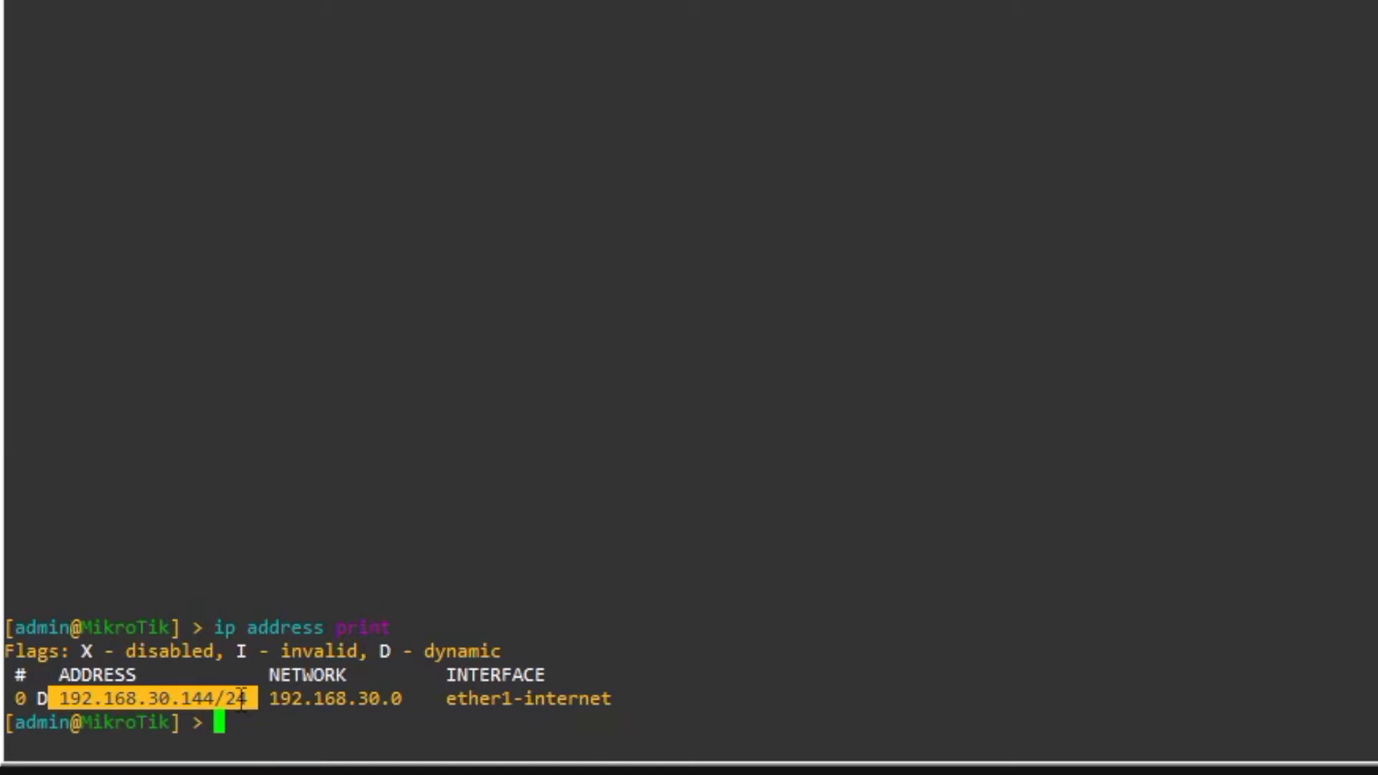
{"action": "left_click_drag", "start_coordinate": [259, 696], "coordinate": [401, 698]}
{"action": "left_click", "coordinate": [375, 721]}
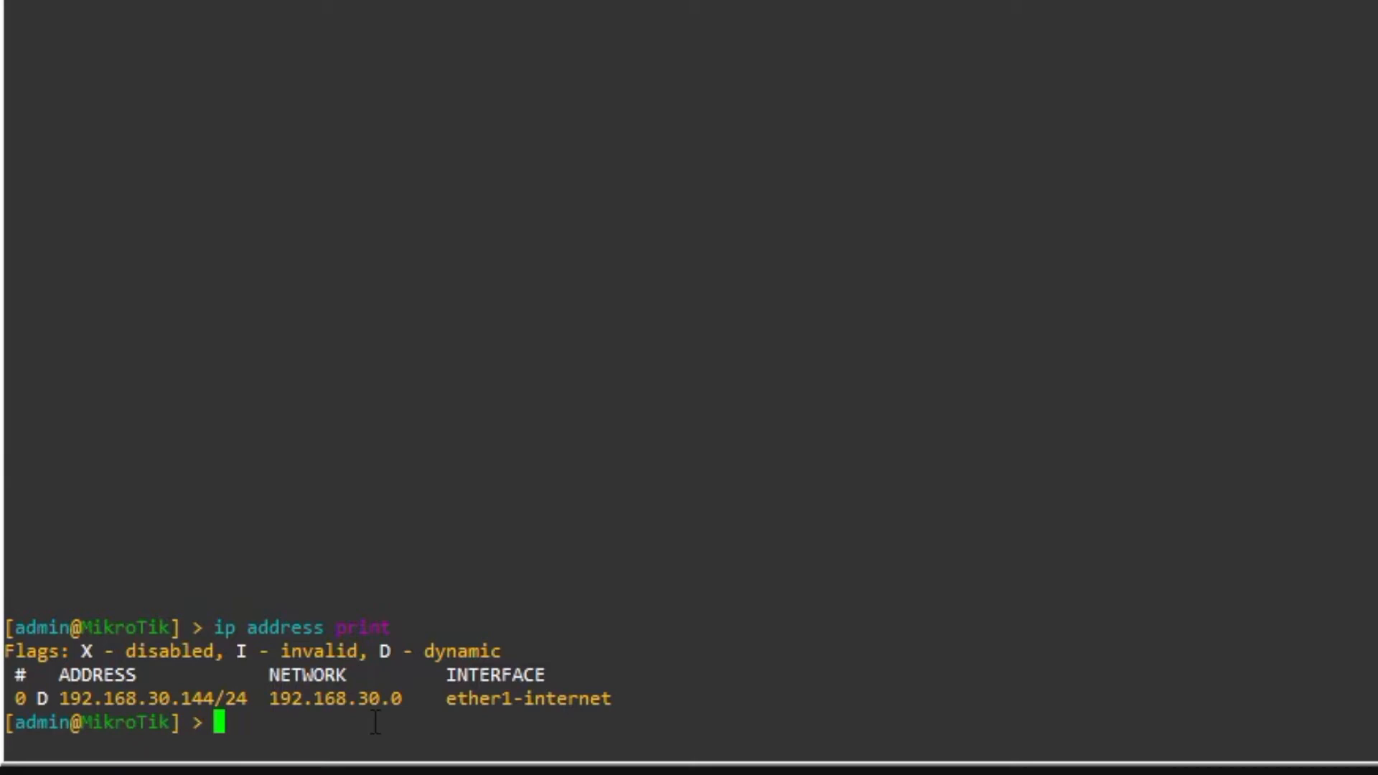
{"action": "type", "text": "ping 8.8.8.8"}
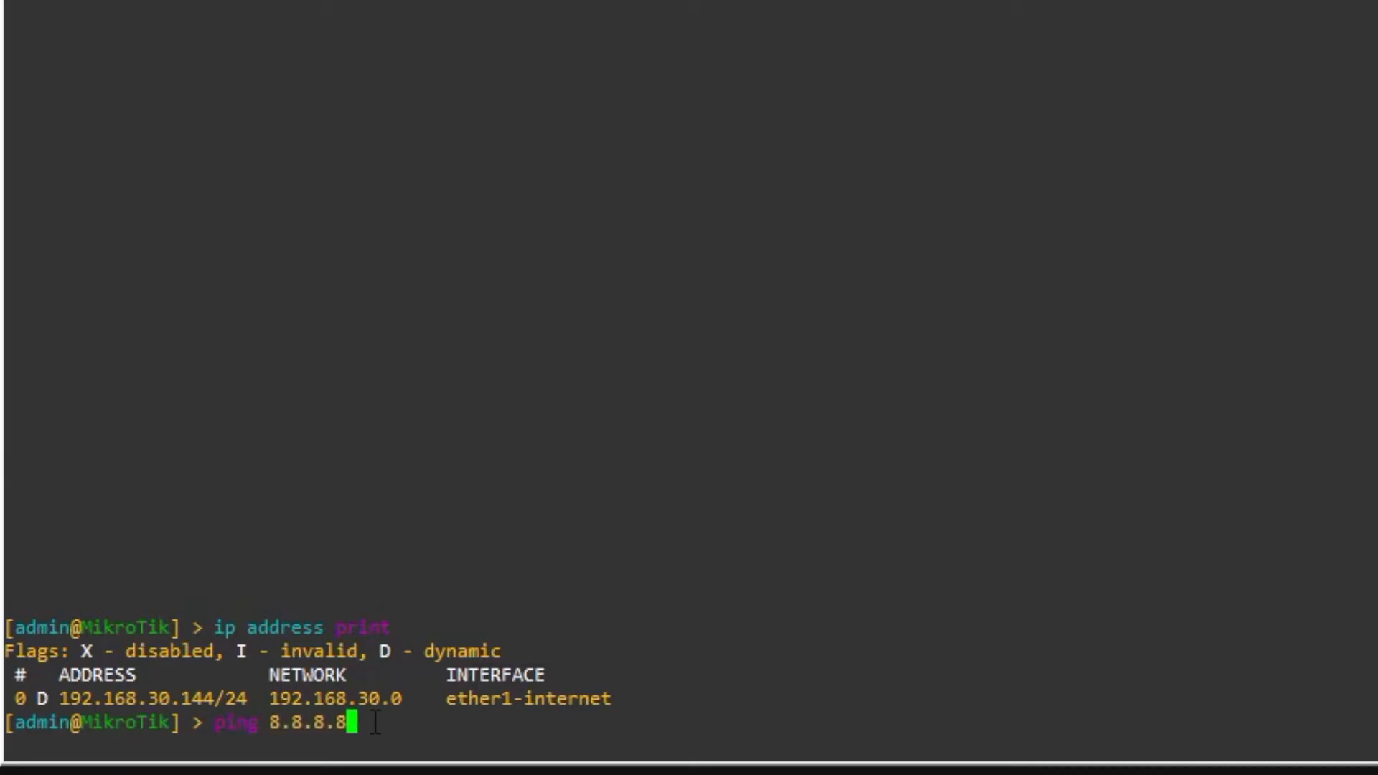
- Ping 8.8.8.8 for four replies with 0% loss, then clear the screen
{"action": "key", "text": "Return"}
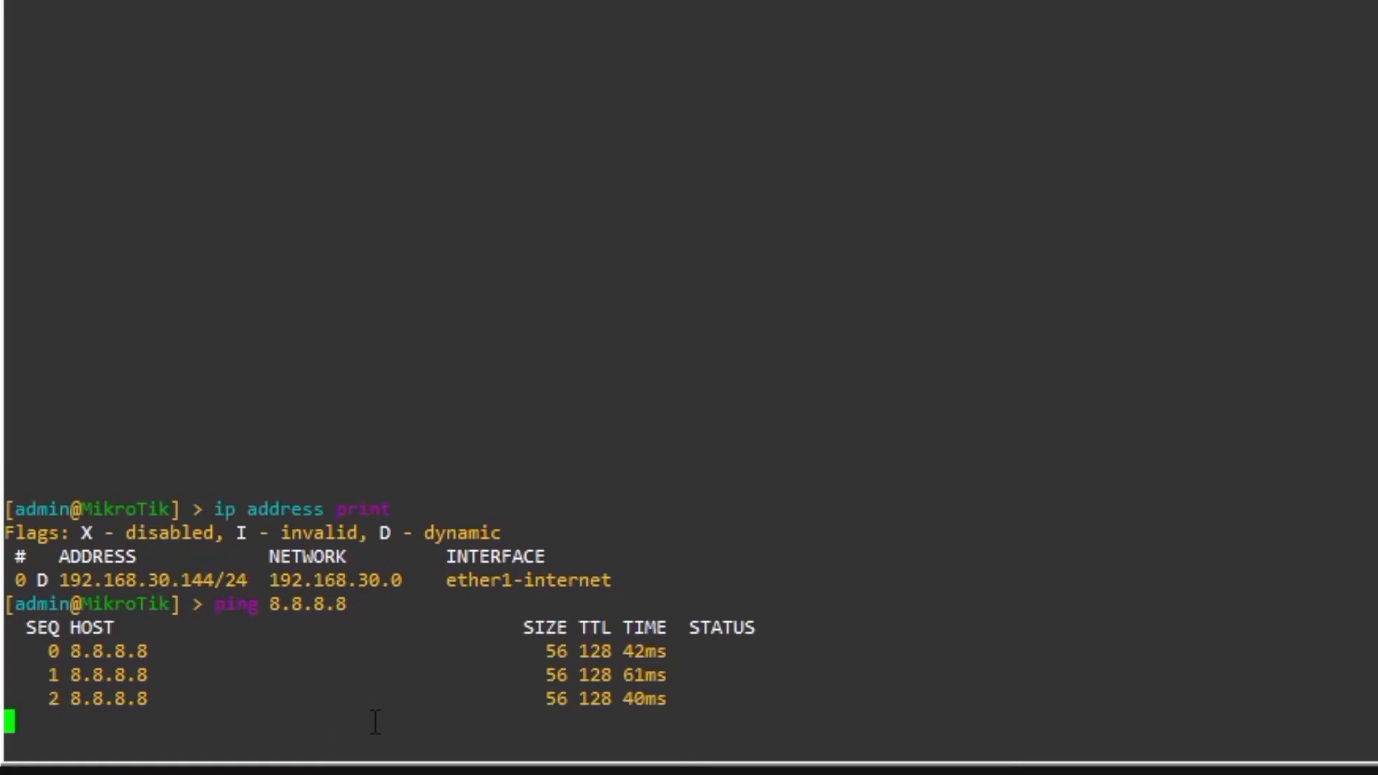
{"action": "key", "text": "ctrl+c"}
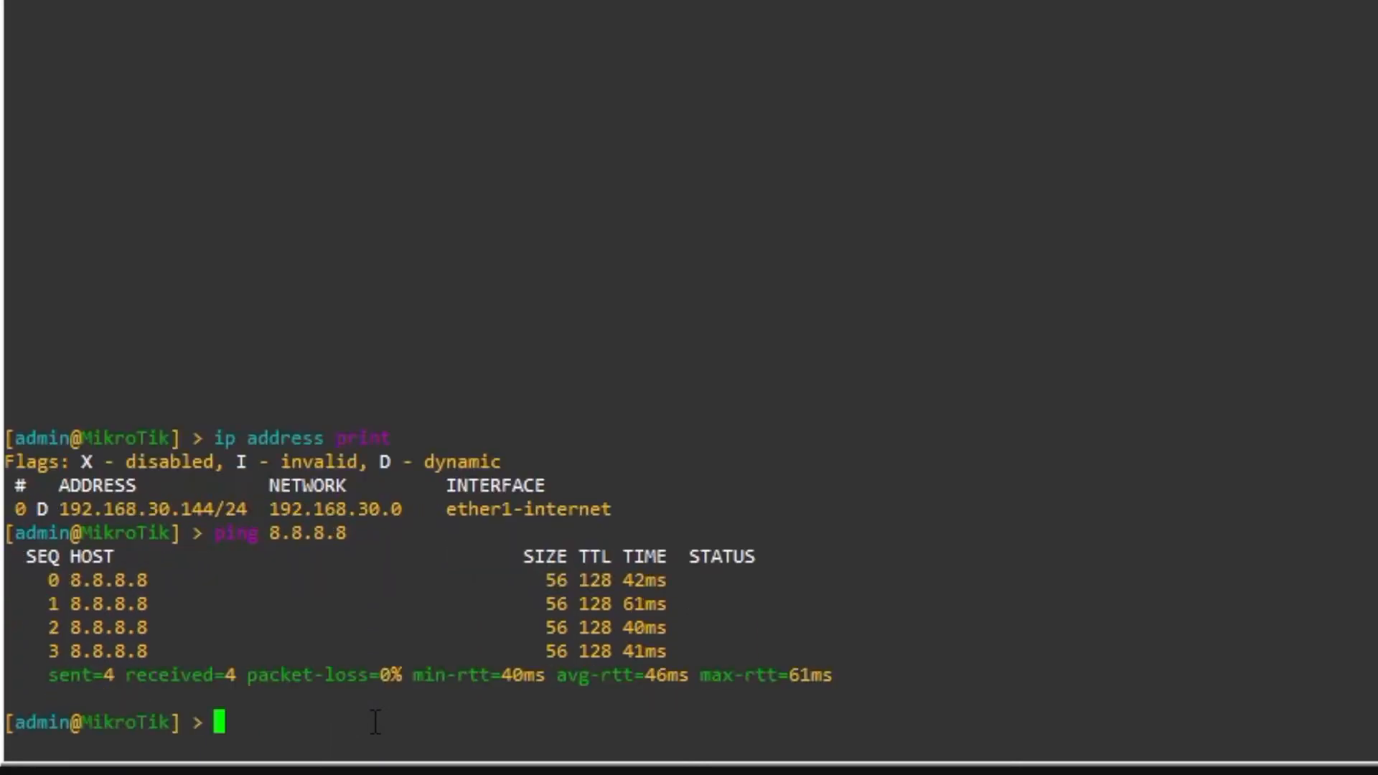
{"action": "key", "text": "ctrl+l"}
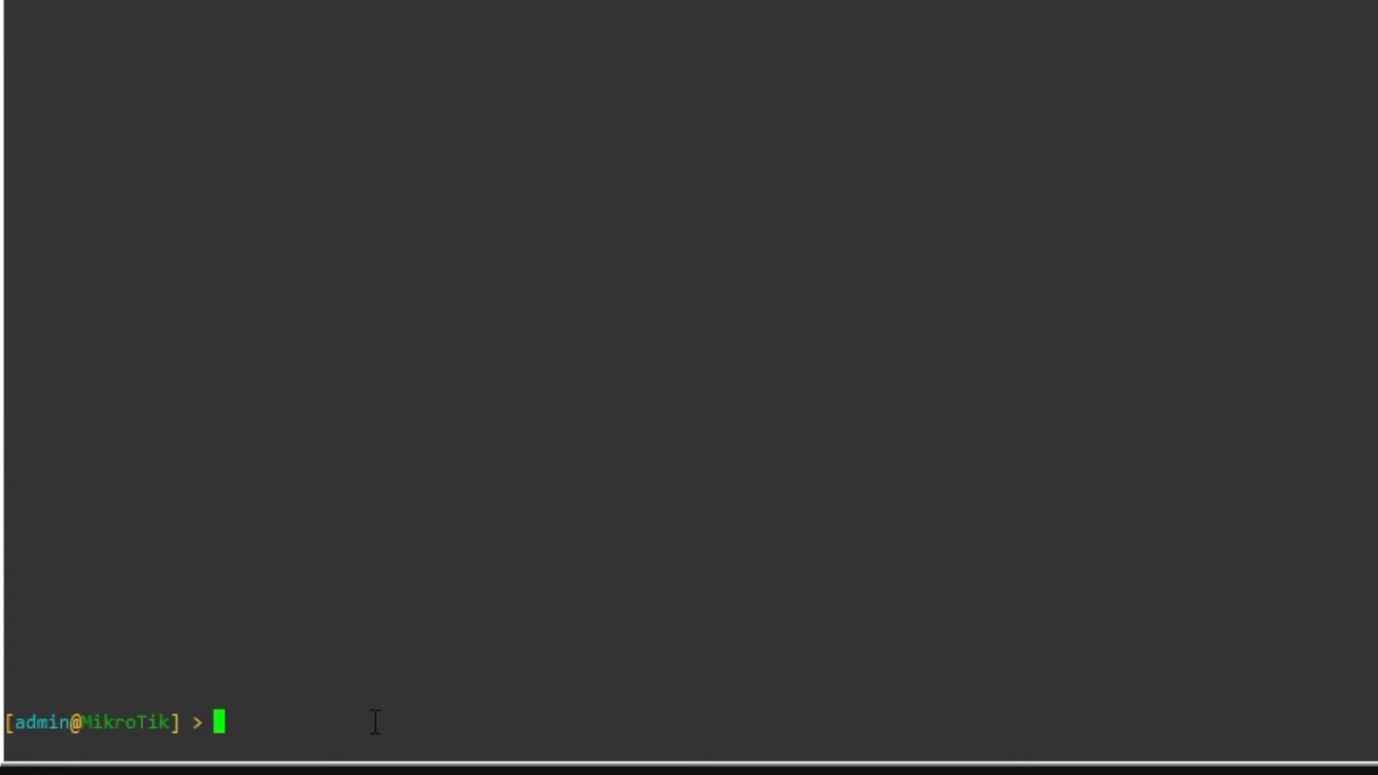
- List the router's current IP addresses with 'ip address print' and look at the dynamic row
{"action": "type", "text": "i add"}
{"action": "key", "text": "BackSpace"}
{"action": "key", "text": "BackSpace"}
{"action": "key", "text": "BackSpace"}
{"action": "key", "text": "BackSpace"}
{"action": "type", "text": "p address p"}
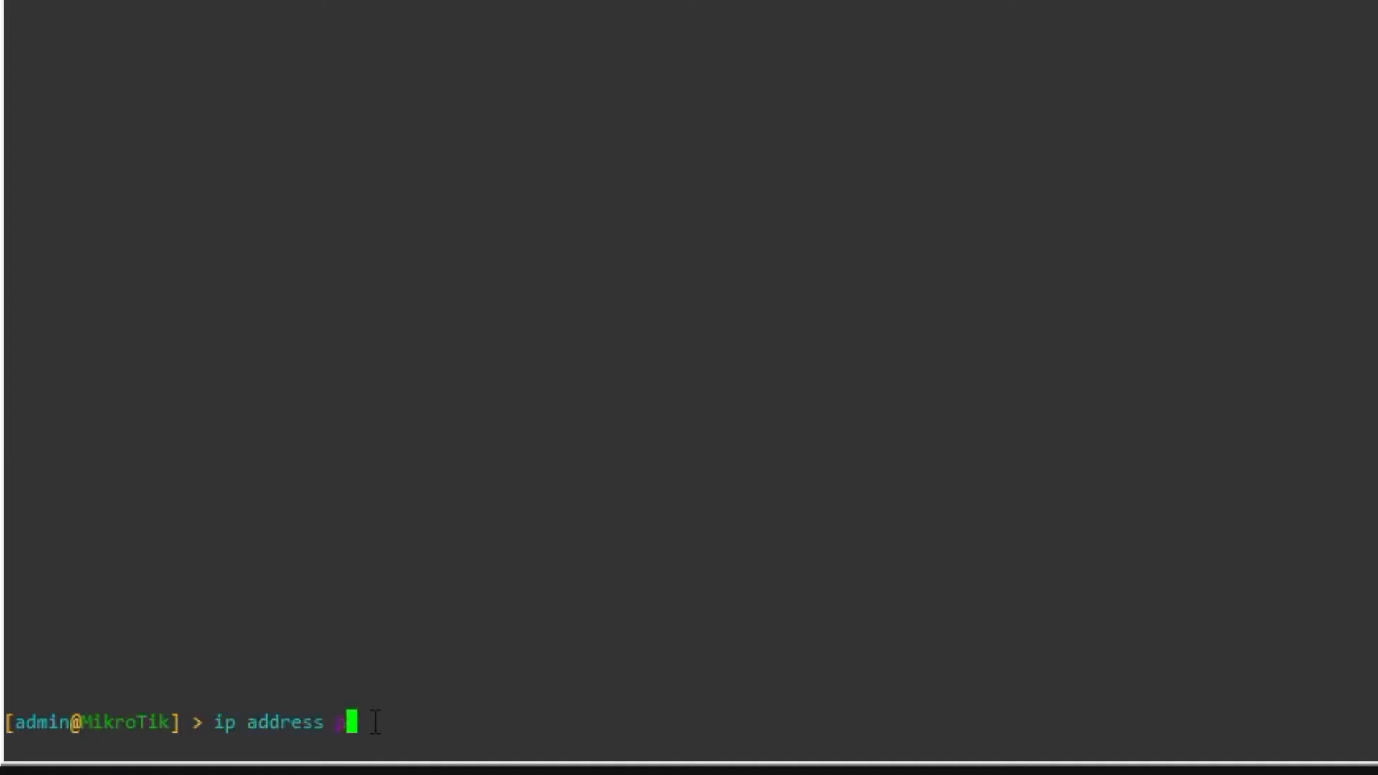
{"action": "type", "text": "rint"}
{"action": "key", "text": "Return"}
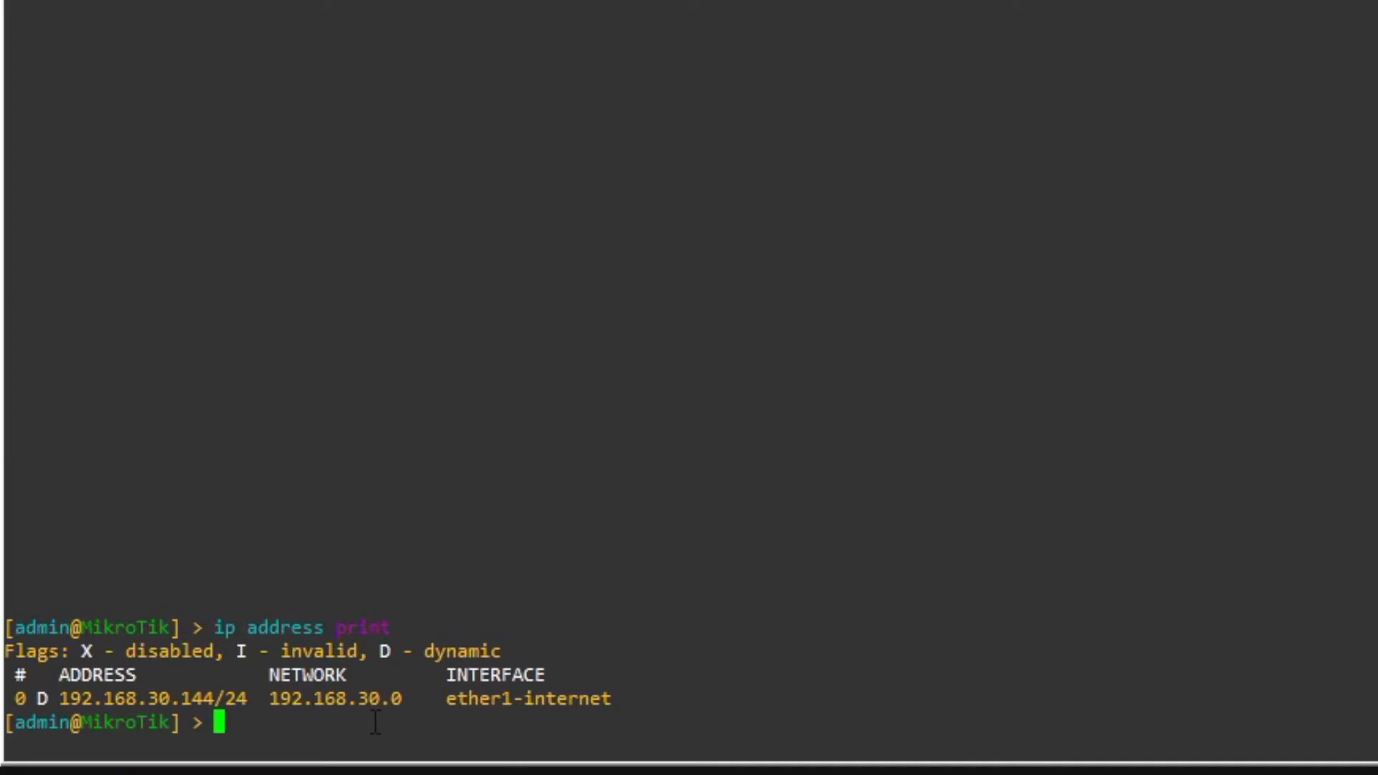
{"action": "left_click_drag", "start_coordinate": [28, 690], "coordinate": [621, 698]}
{"action": "left_click", "coordinate": [411, 740]}
- Add address 192.168.61.1/24 on interface ether2-staff
{"action": "type", "text": "ip address "}
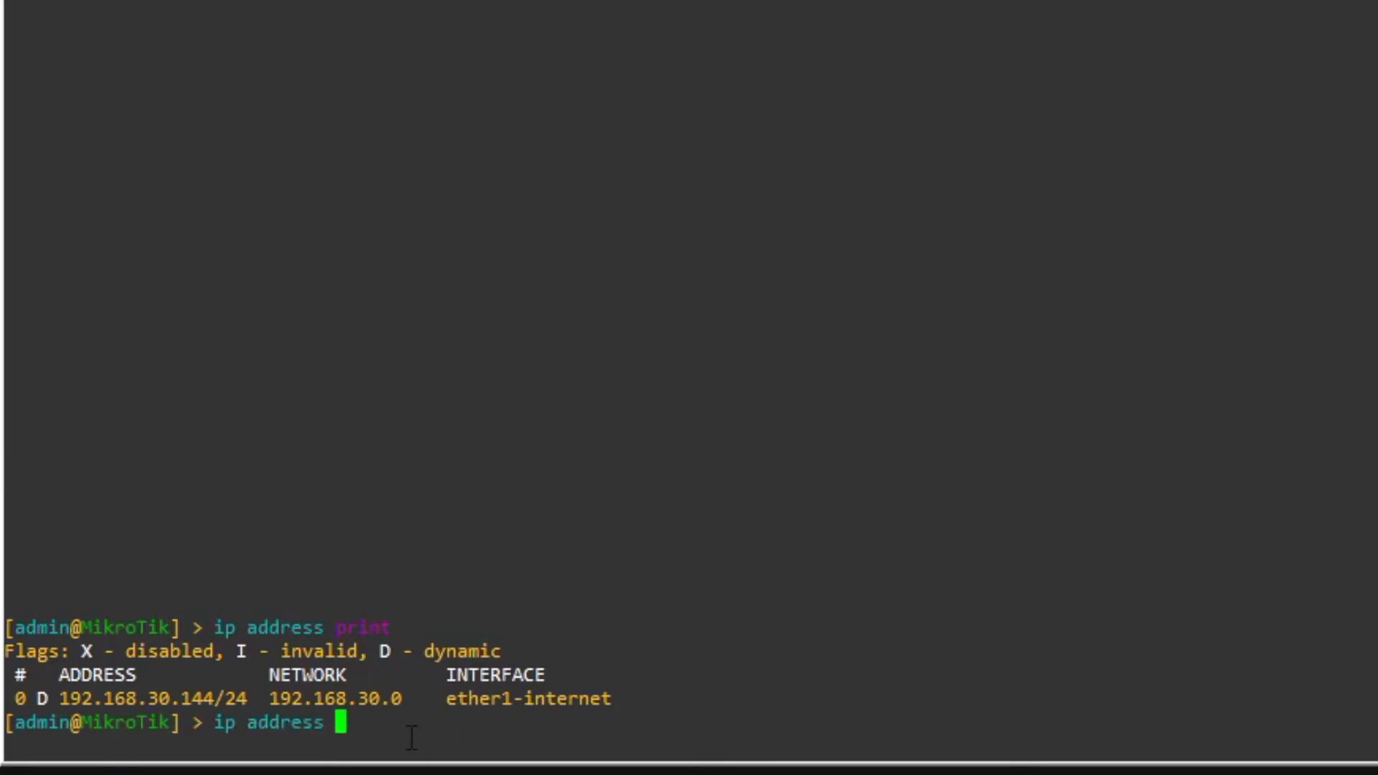
{"action": "type", "text": "add address="}
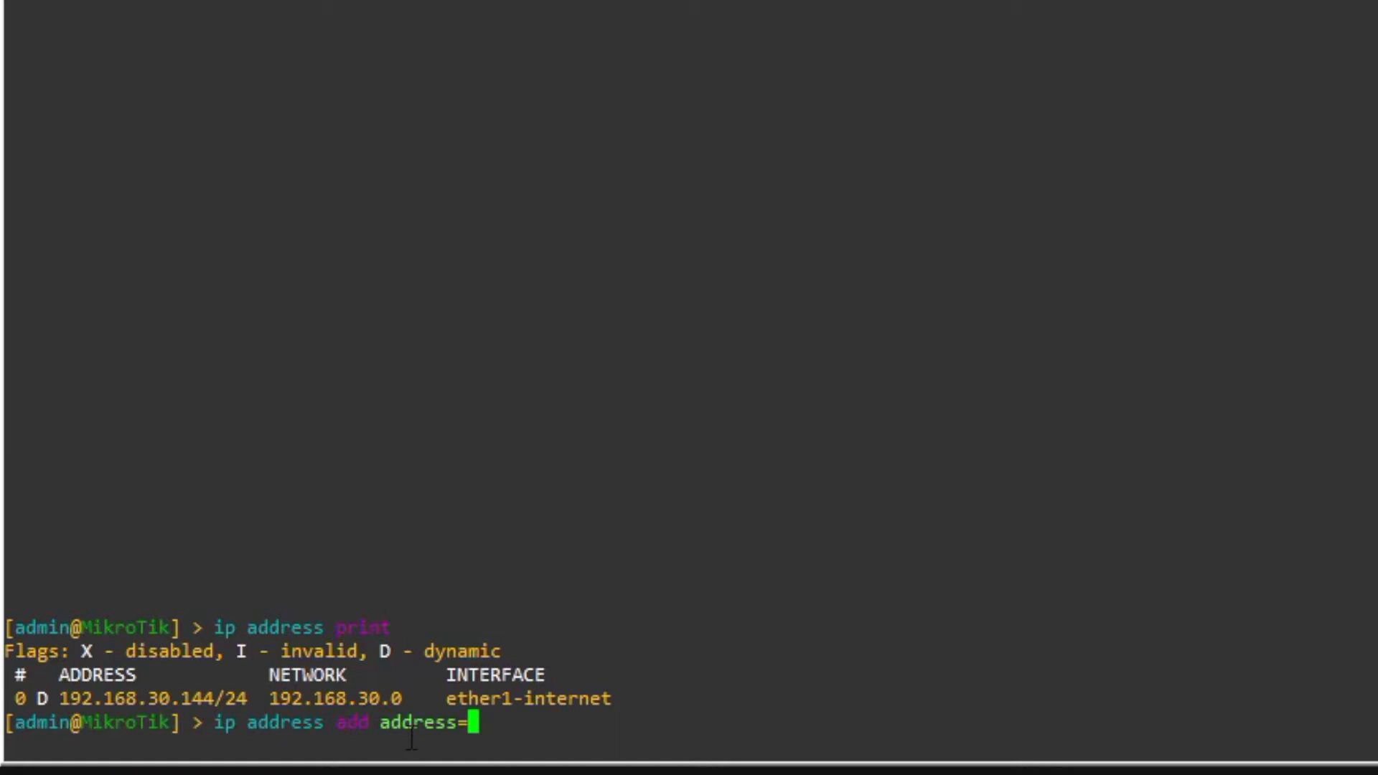
{"action": "type", "text": "192.168"}
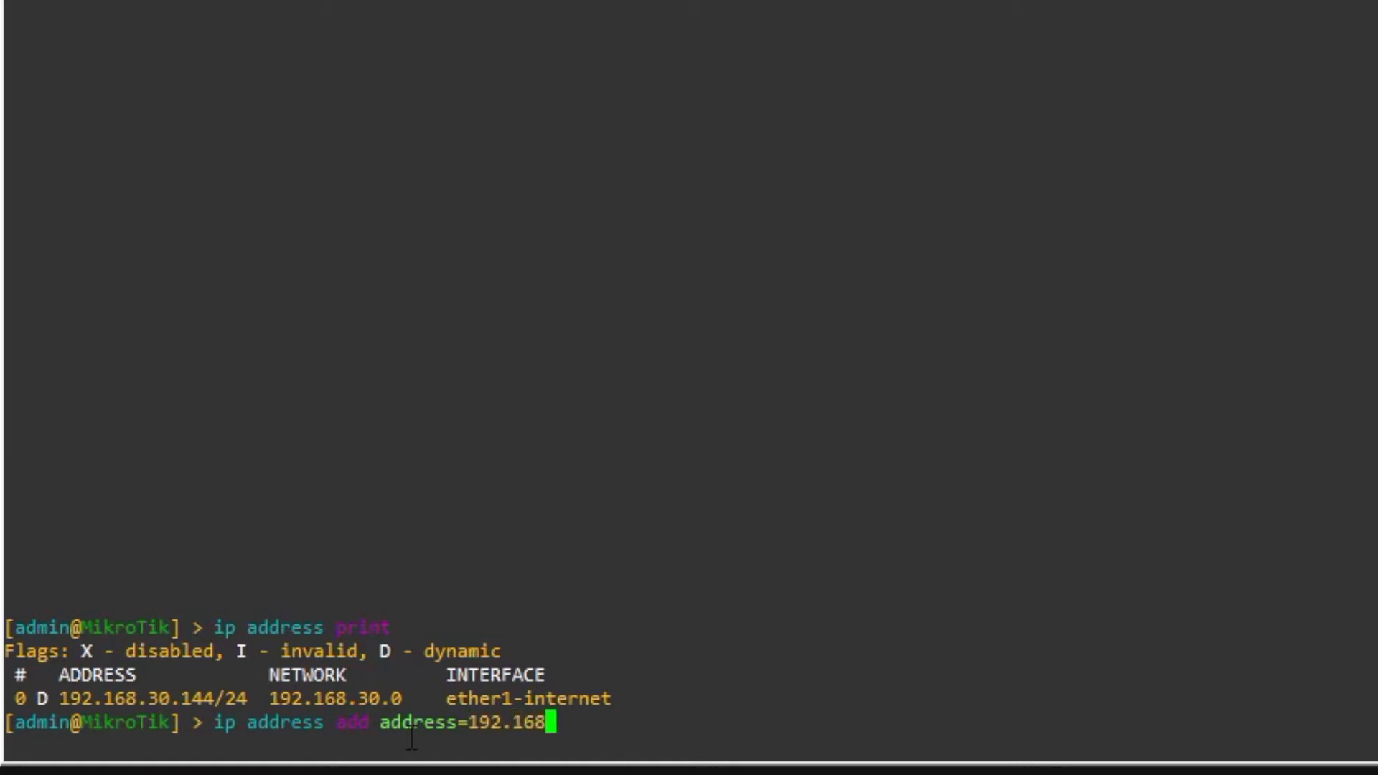
{"action": "type", "text": ".61.1/24"}
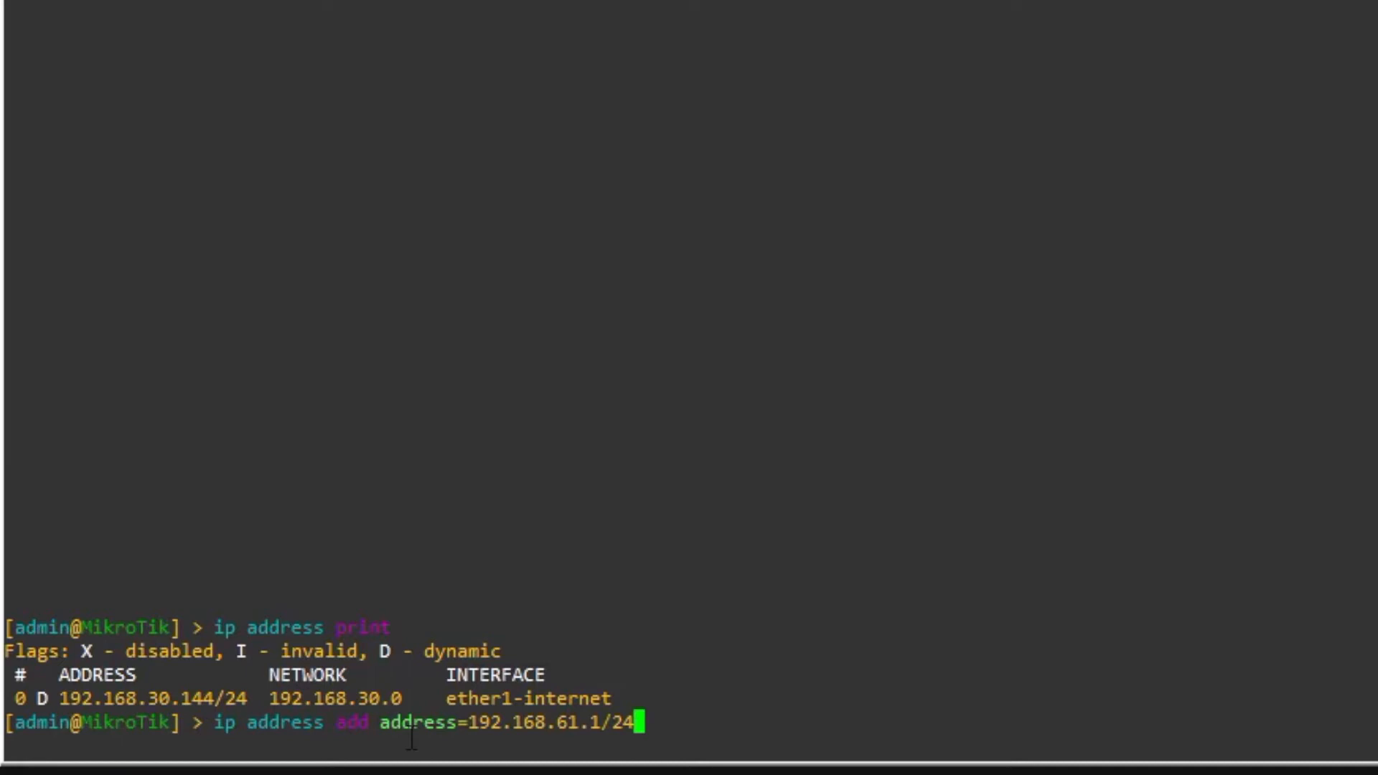
{"action": "type", "text": " inter"}
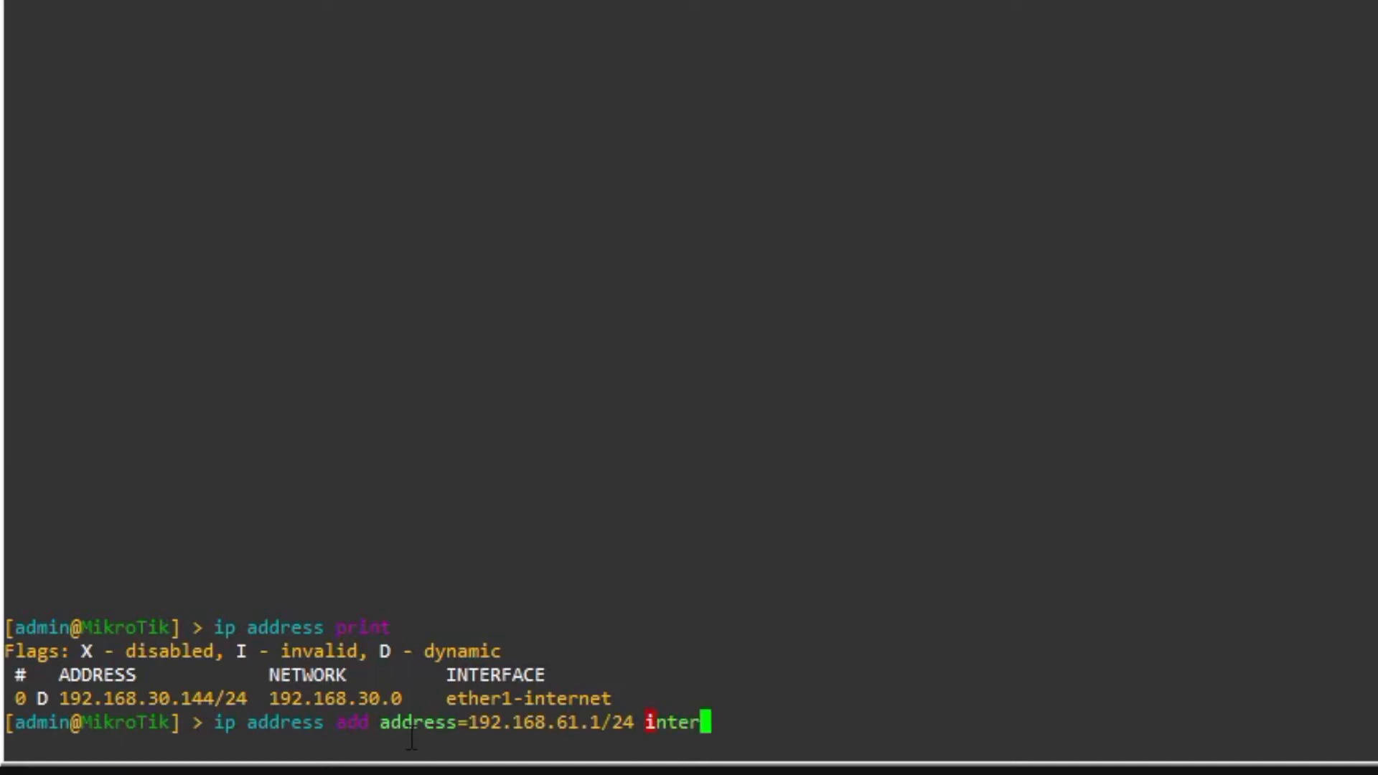
{"action": "key", "text": "Tab"}
{"action": "type", "text": "ether"}
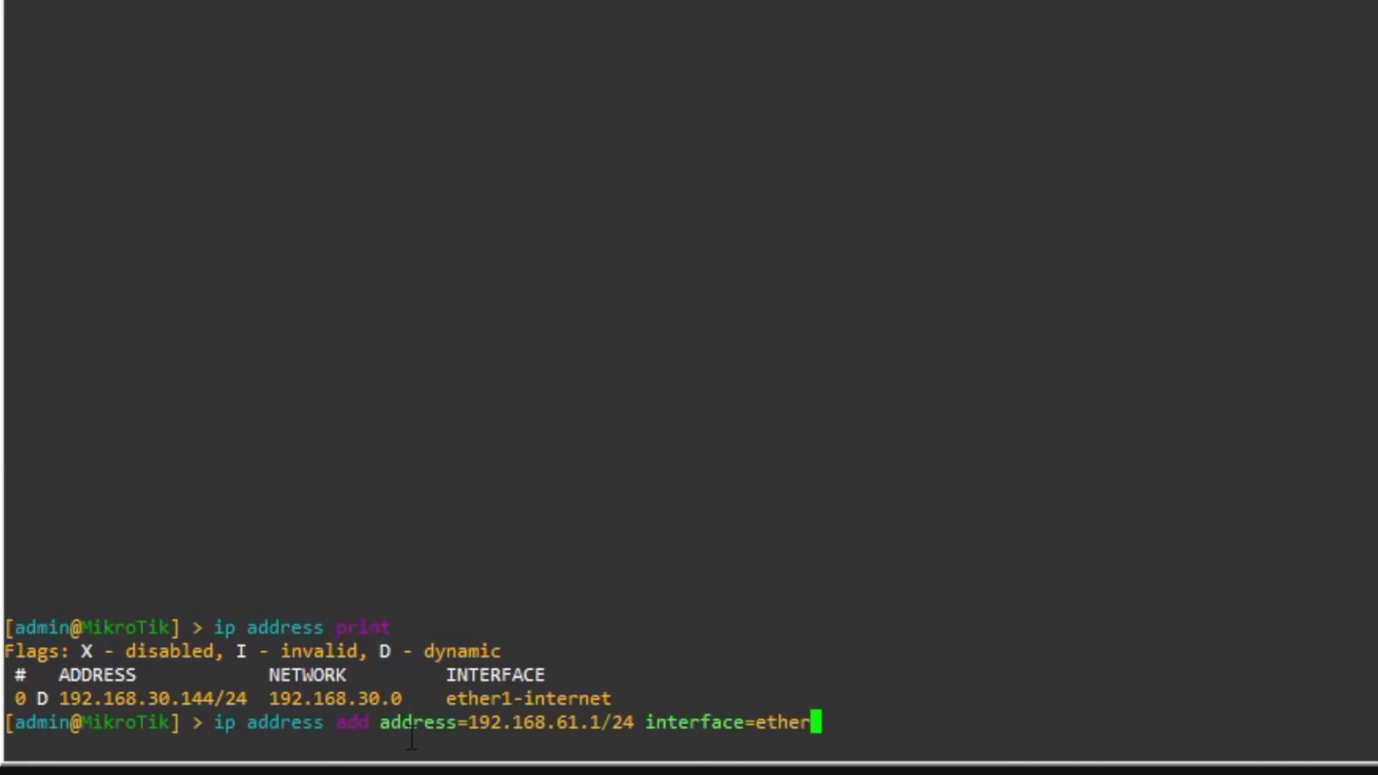
{"action": "type", "text": "2"}
{"action": "key", "text": "Tab"}
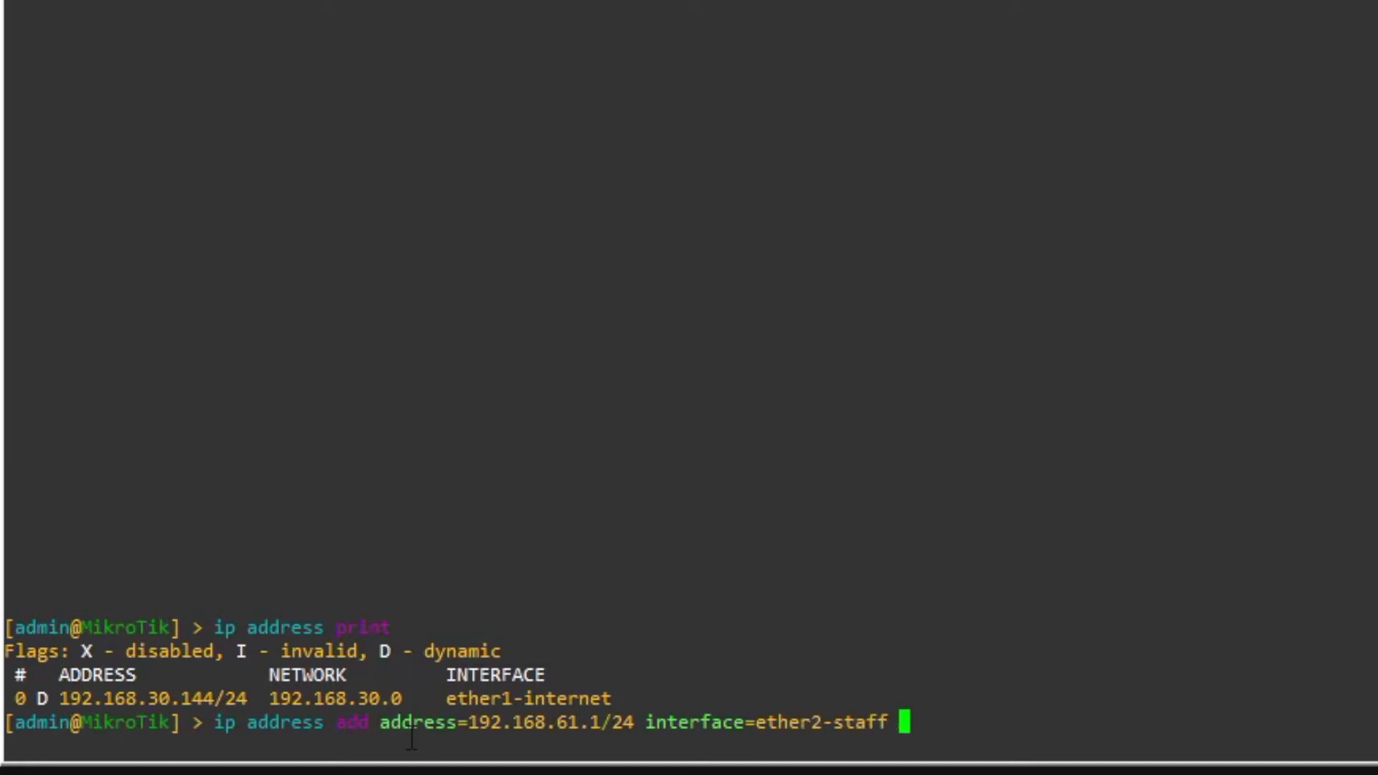
{"action": "key", "text": "Return"}
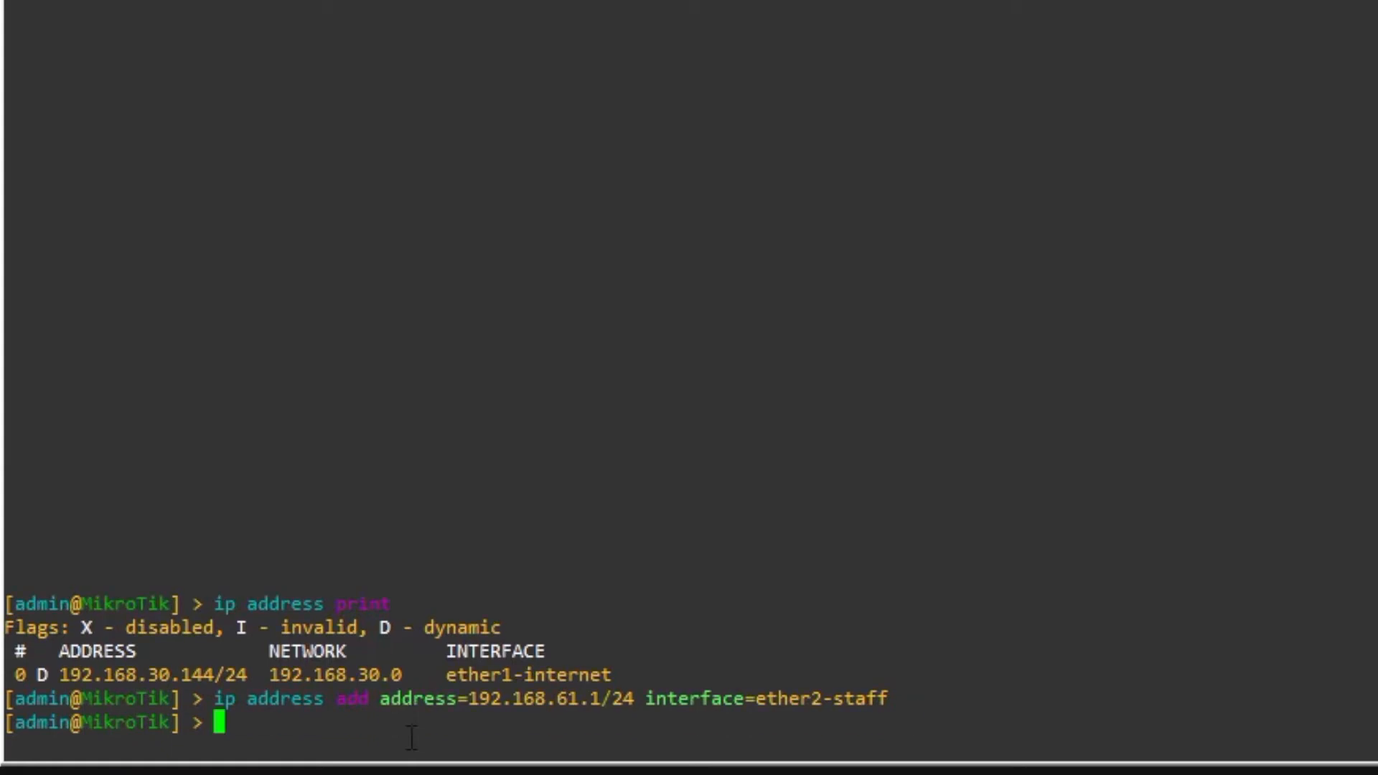
{"action": "type", "text": "ip address add add"}
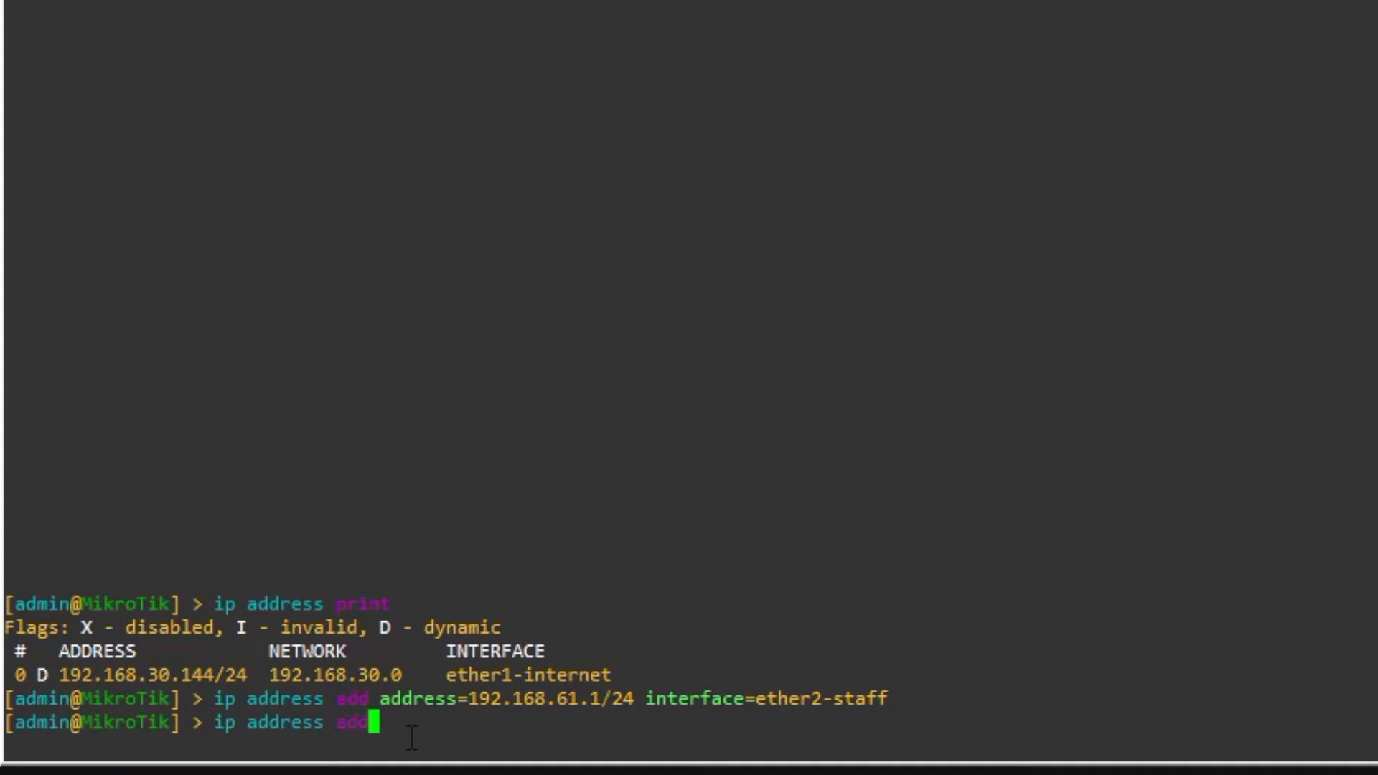
{"action": "type", "text": " address=19"}
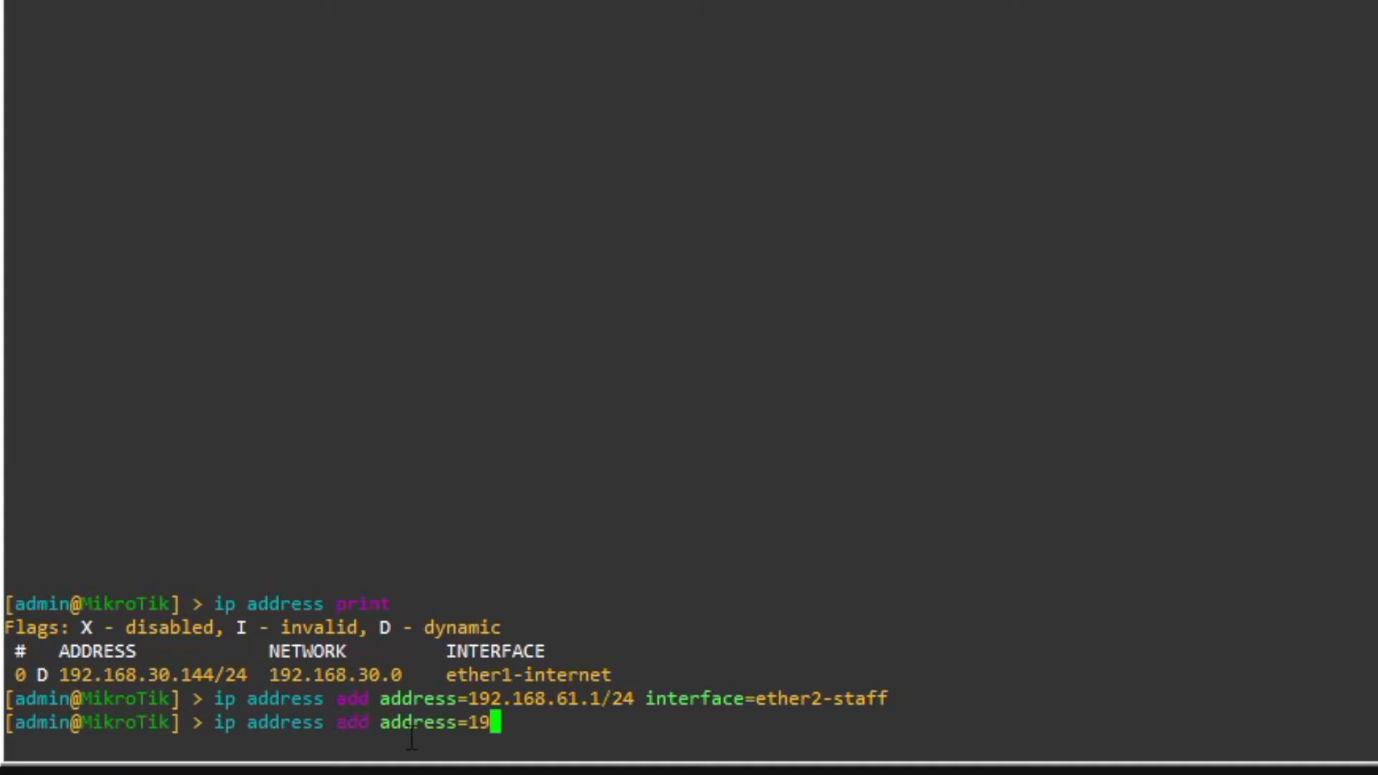
{"action": "type", "text": "2.168"}
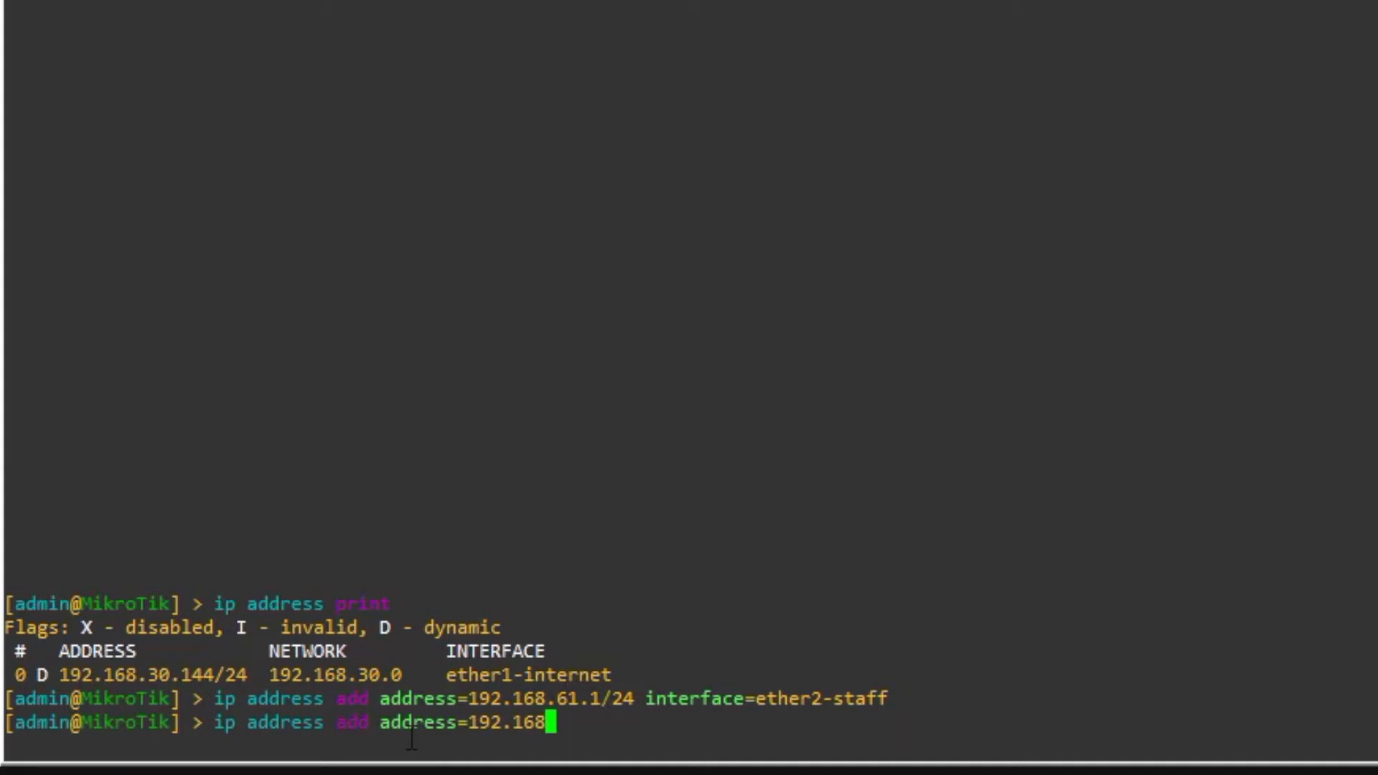
{"action": "type", "text": ".60.1"}
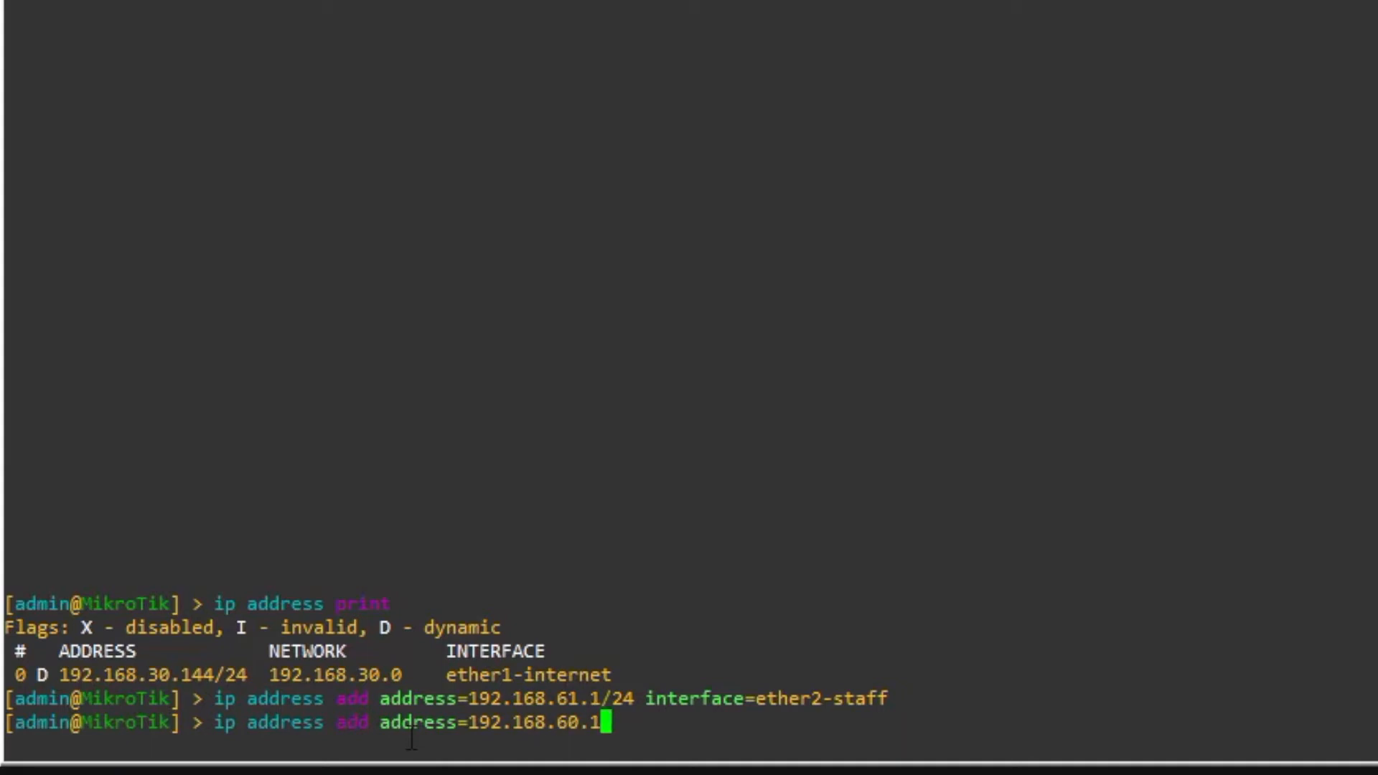
- Add address 192.168.60.1/24 on interface ether3-lab
{"action": "type", "text": "'24 i"}
{"action": "key", "text": "BackSpace"}
{"action": "key", "text": "BackSpace"}
{"action": "key", "text": "BackSpace"}
{"action": "key", "text": "BackSpace"}
{"action": "key", "text": "BackSpace"}
{"action": "type", "text": "/24 inter"}
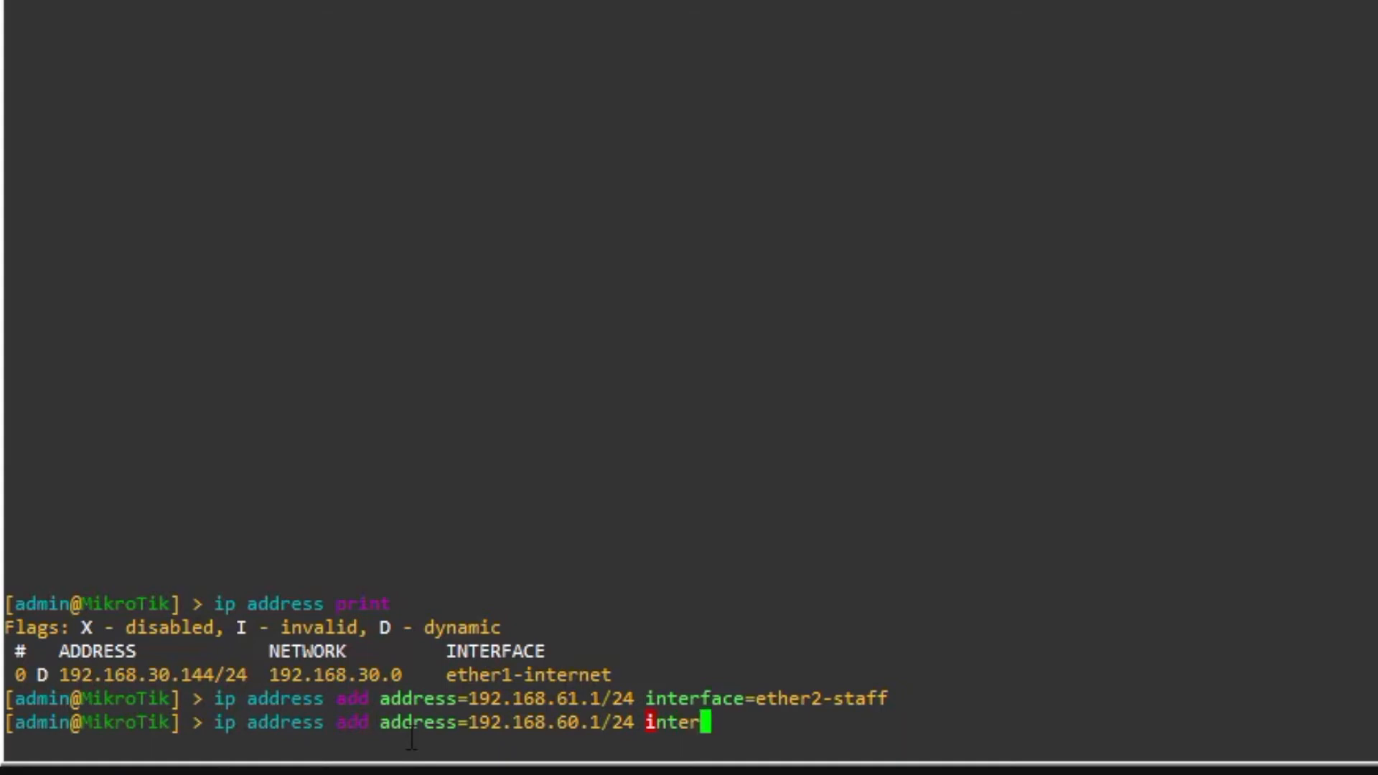
{"action": "key", "text": "Tab"}
{"action": "type", "text": "eth"}
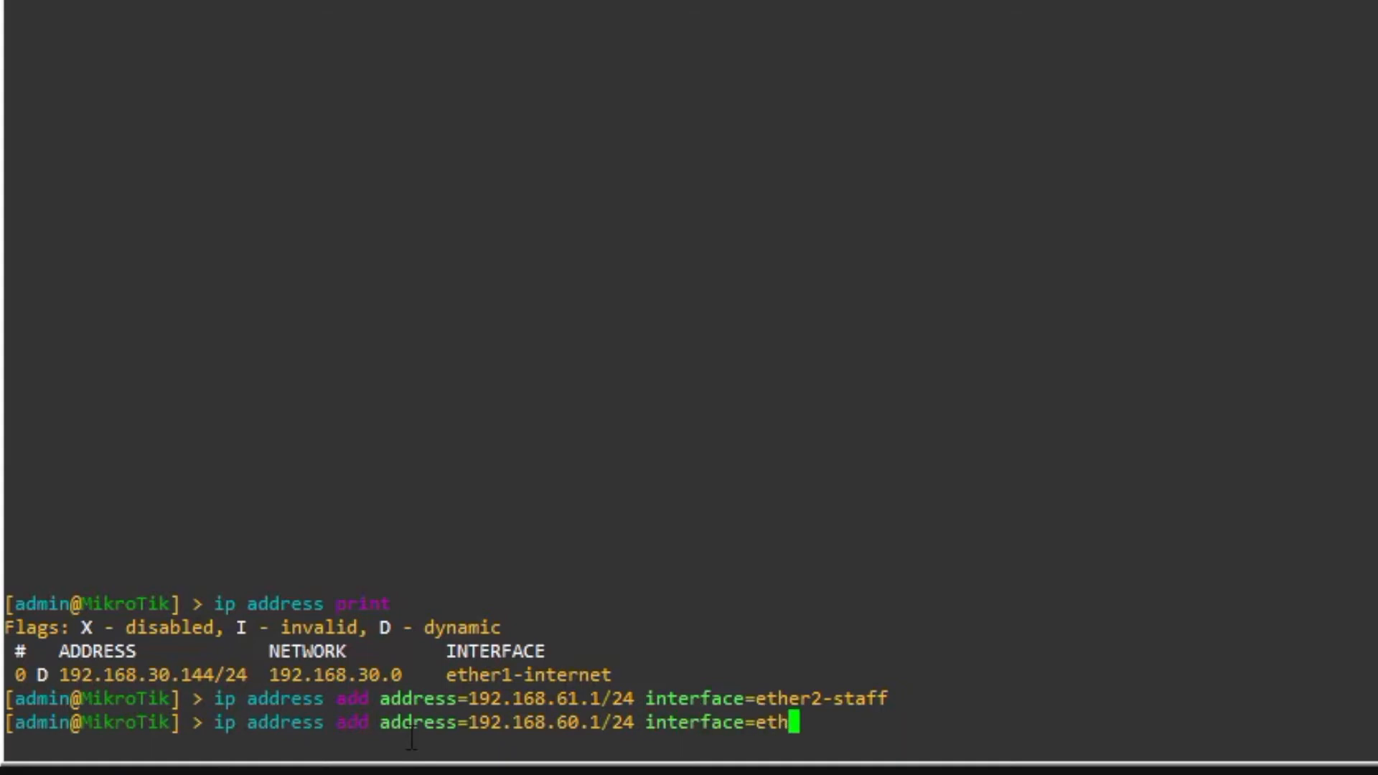
{"action": "type", "text": "er3"}
{"action": "key", "text": "Tab"}
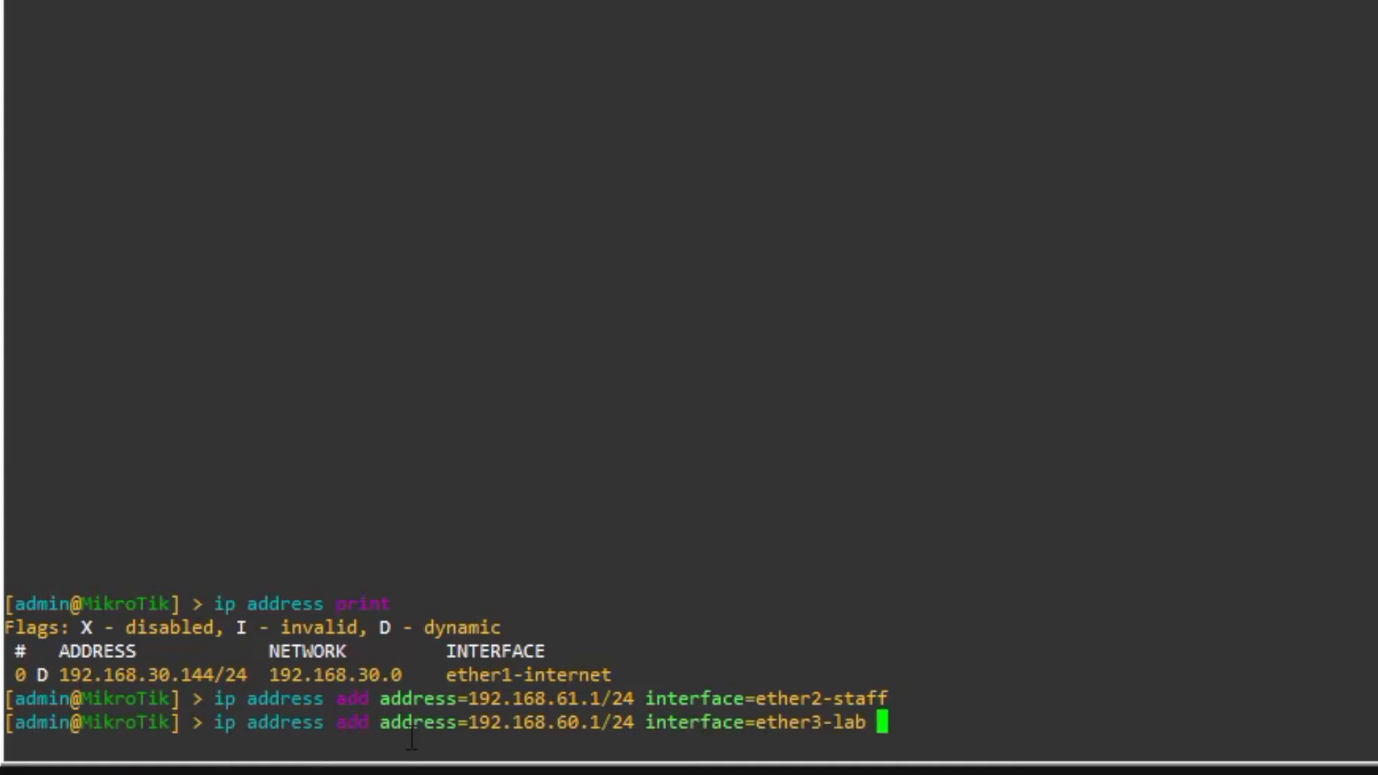
{"action": "key", "text": "Return"}
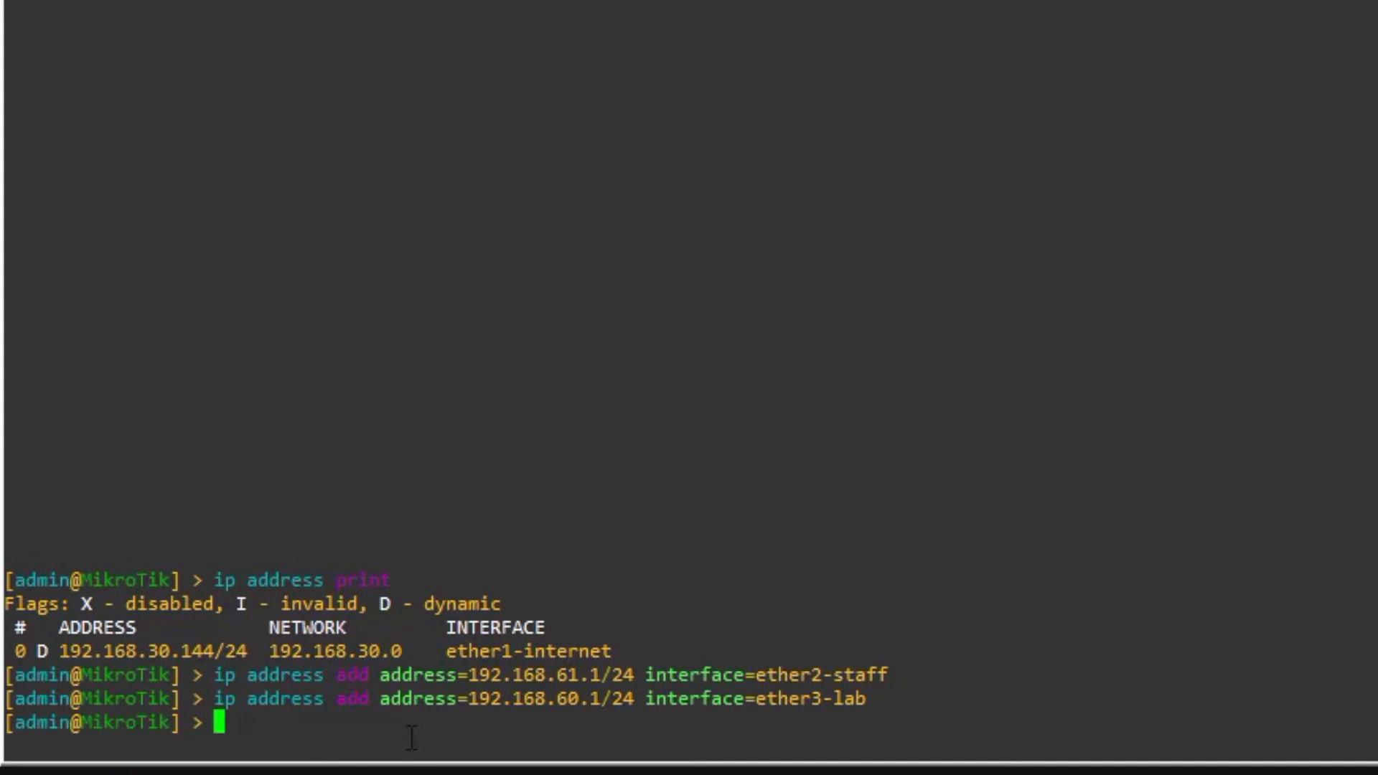
- Add address 192.168.62.1/24 on interface ether4-guest/tamu
{"action": "type", "text": "ip address ad"}
{"action": "type", "text": "d add"}
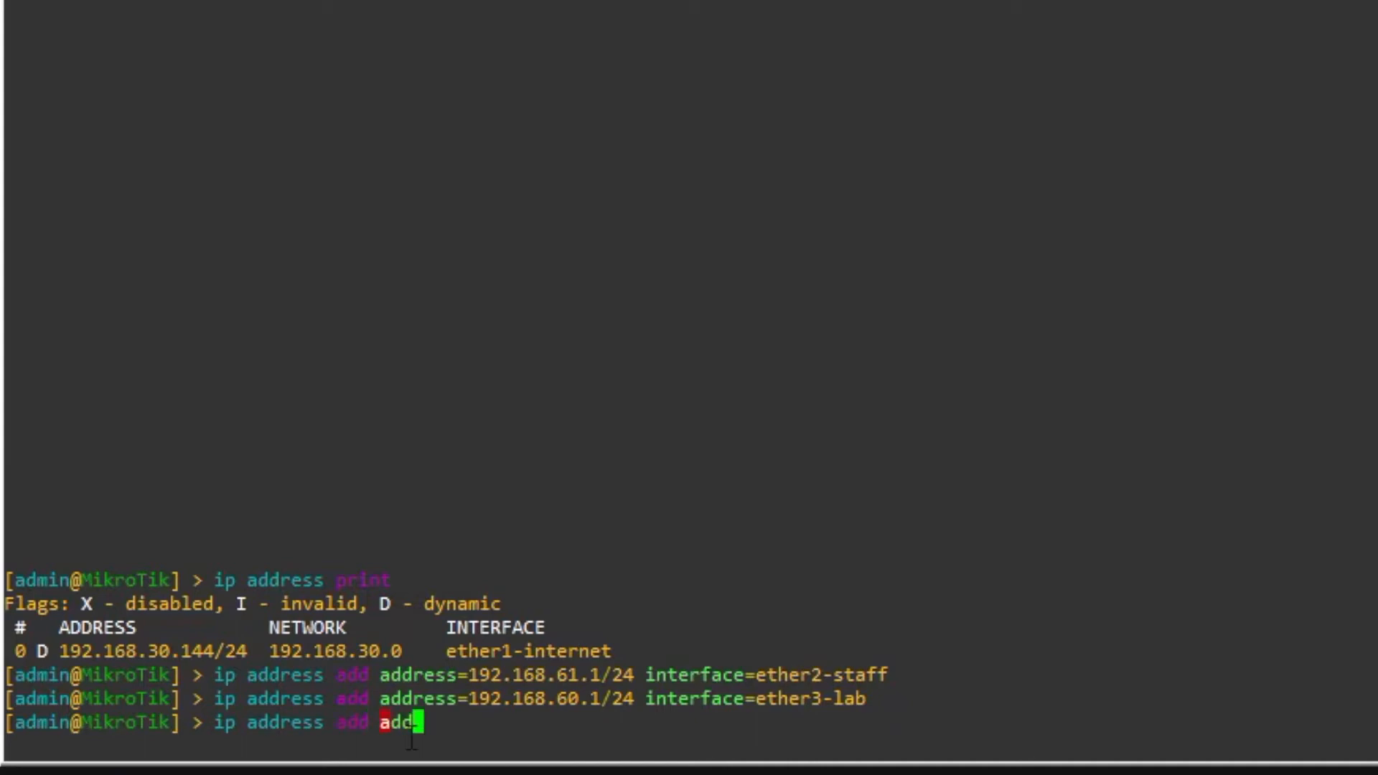
{"action": "key", "text": "Tab"}
{"action": "type", "text": "192.168."}
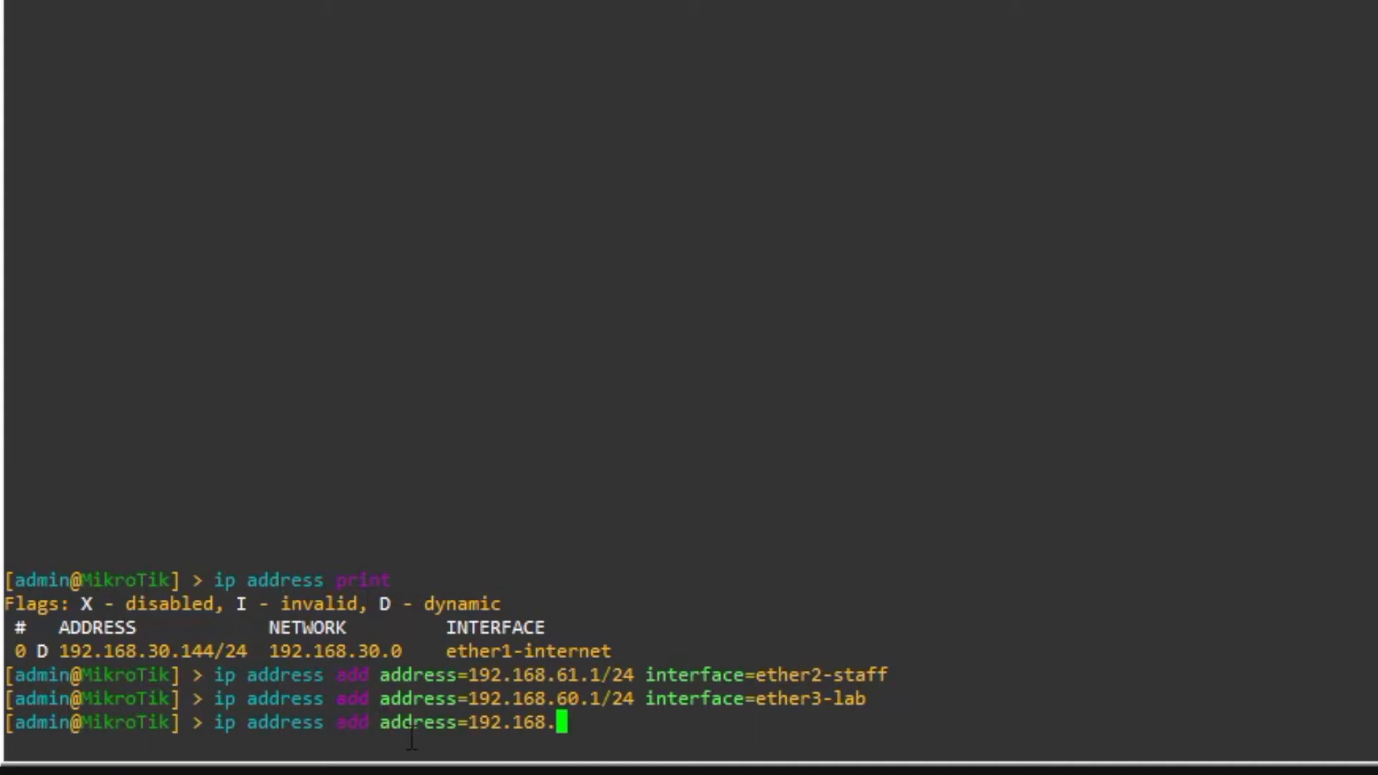
{"action": "type", "text": "62.1/24 inte"}
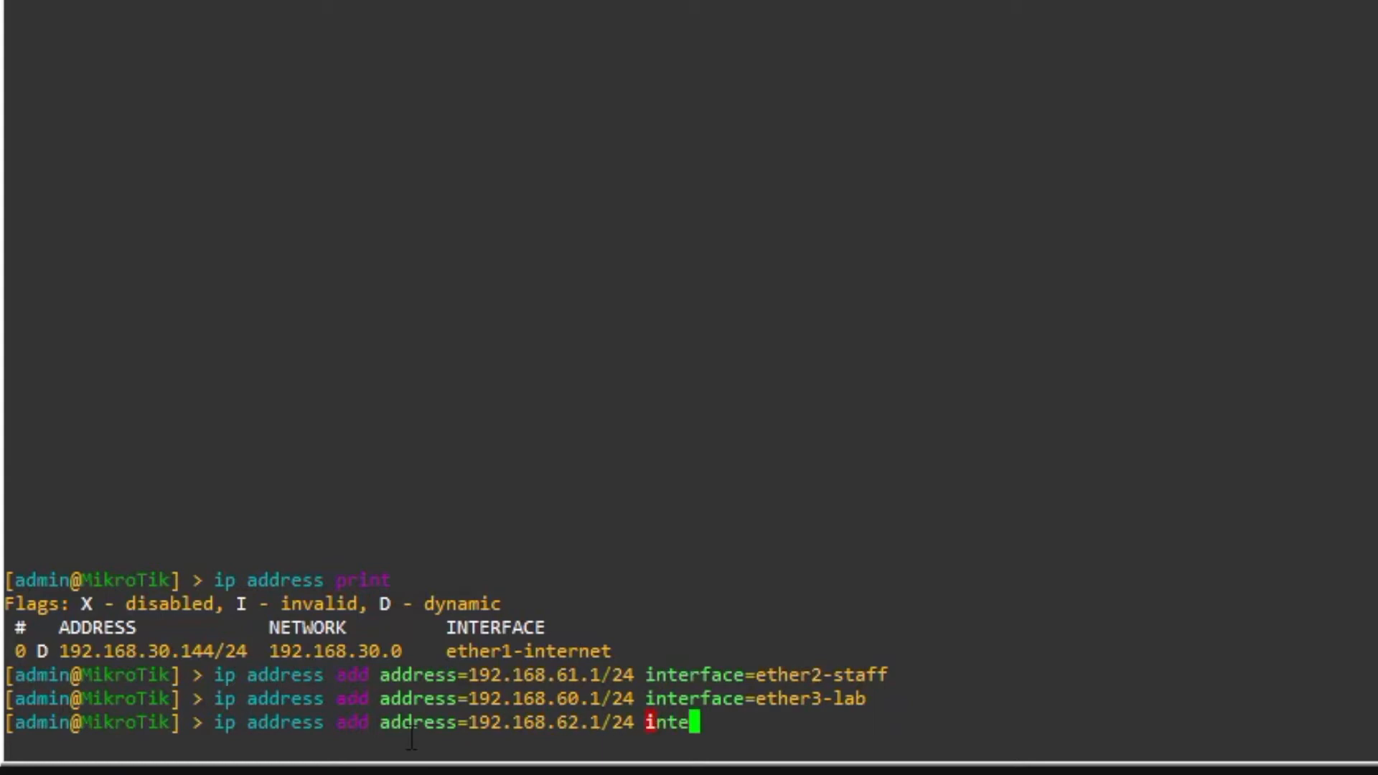
{"action": "key", "text": "Tab"}
{"action": "type", "text": "e"}
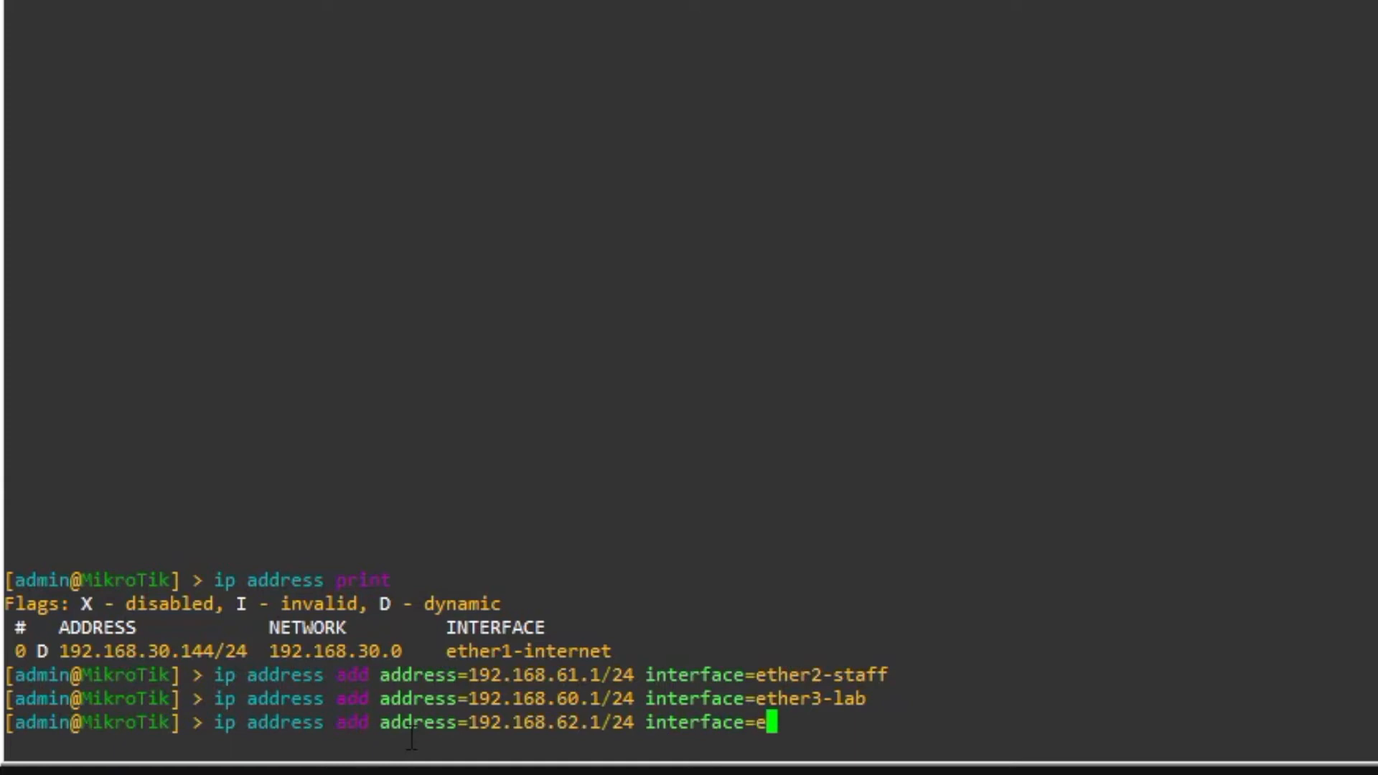
{"action": "type", "text": "ther4"}
{"action": "key", "text": "Tab"}
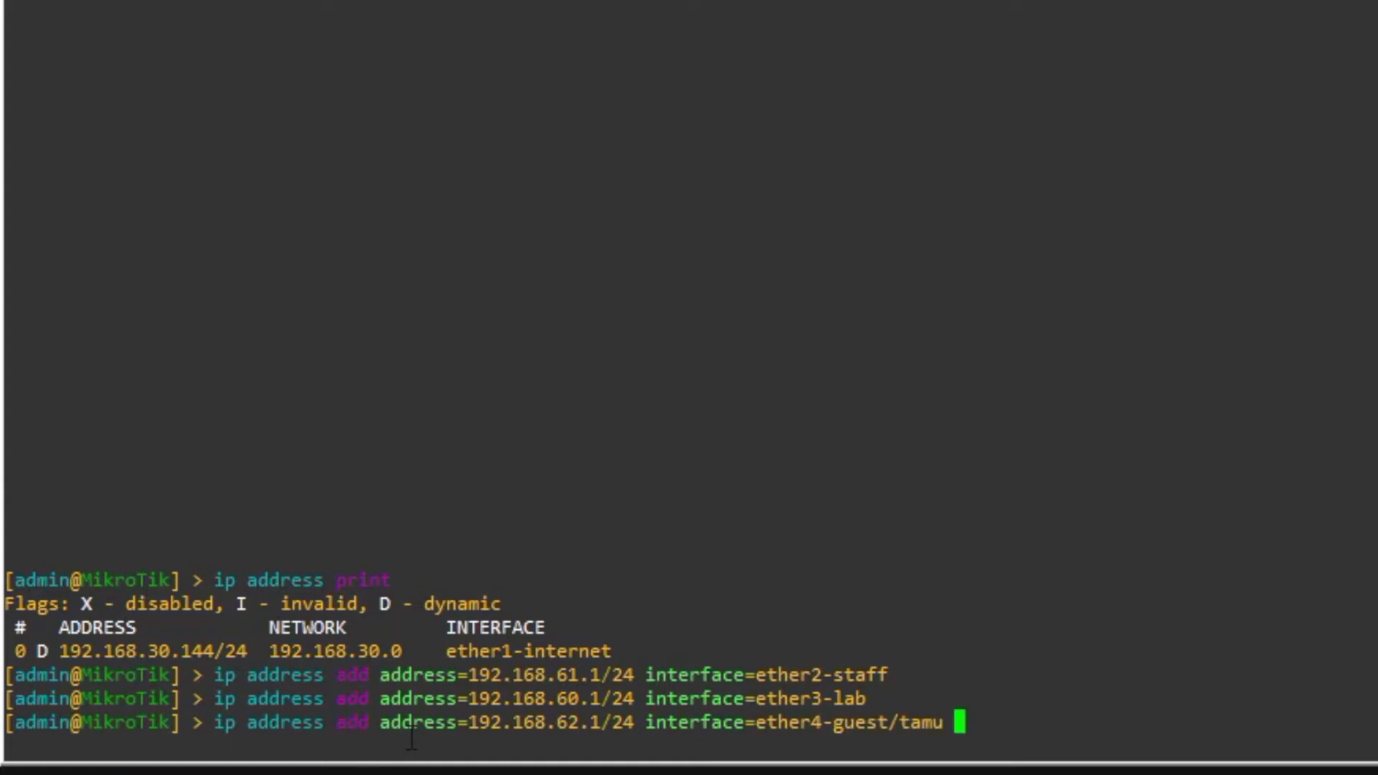
{"action": "key", "text": "Return"}
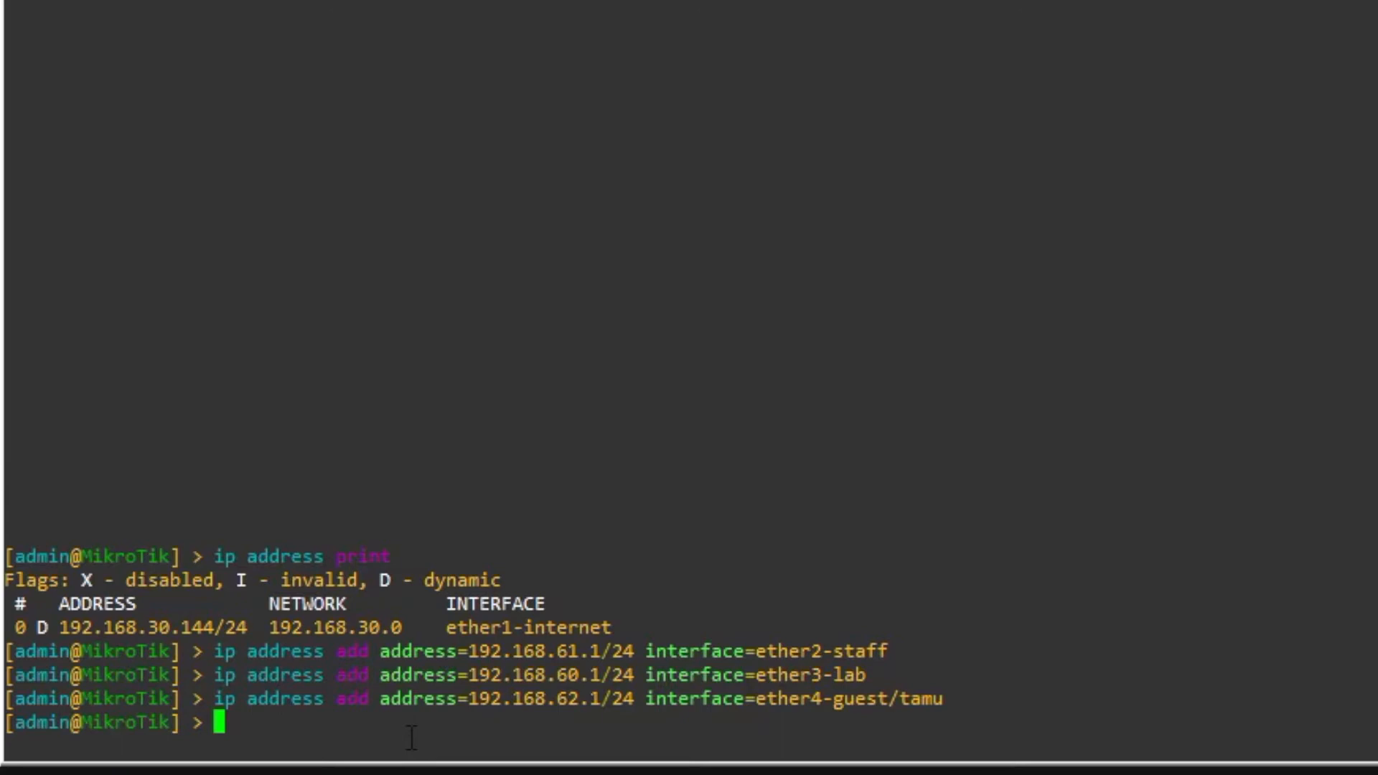
- List all router addresses and point out the ether1-internet address 192.168.30.144/24
{"action": "type", "text": "ip address print"}
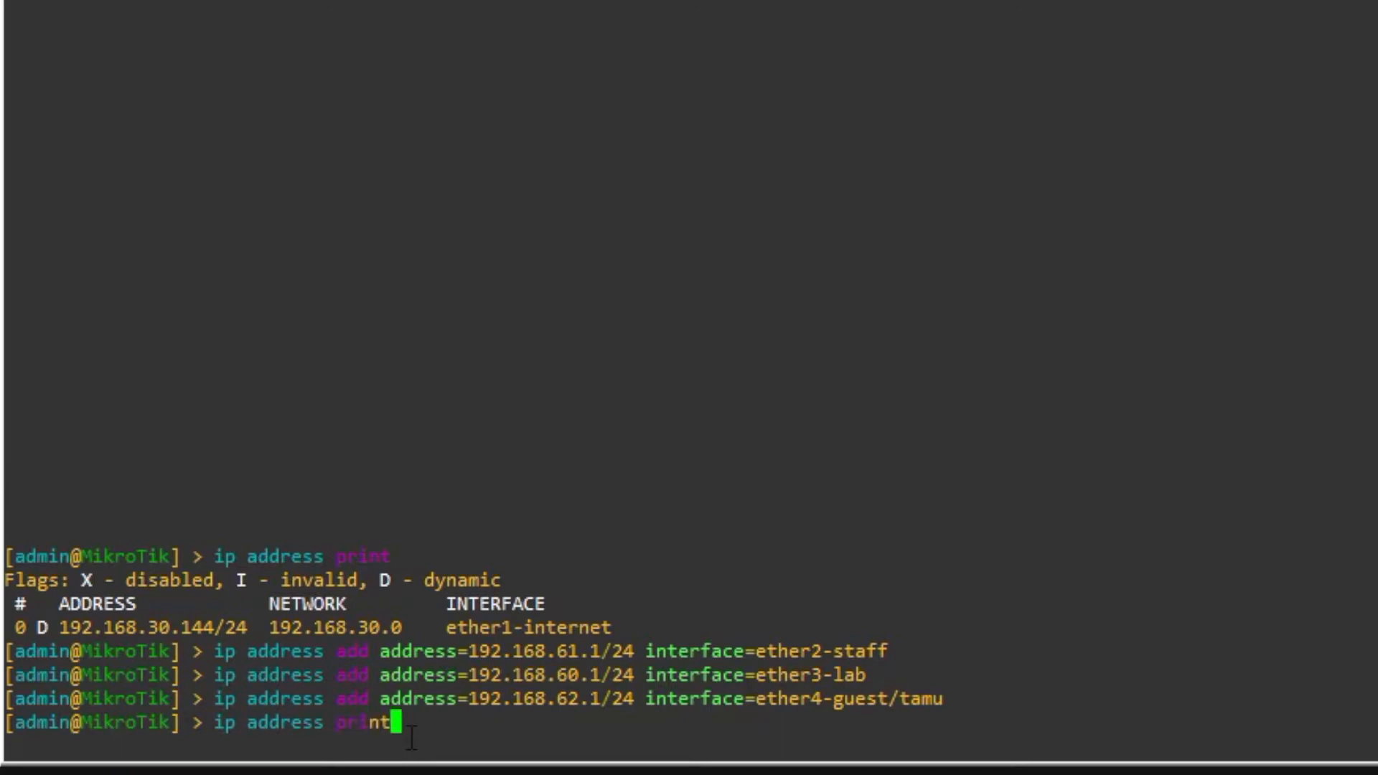
{"action": "key", "text": "Return"}
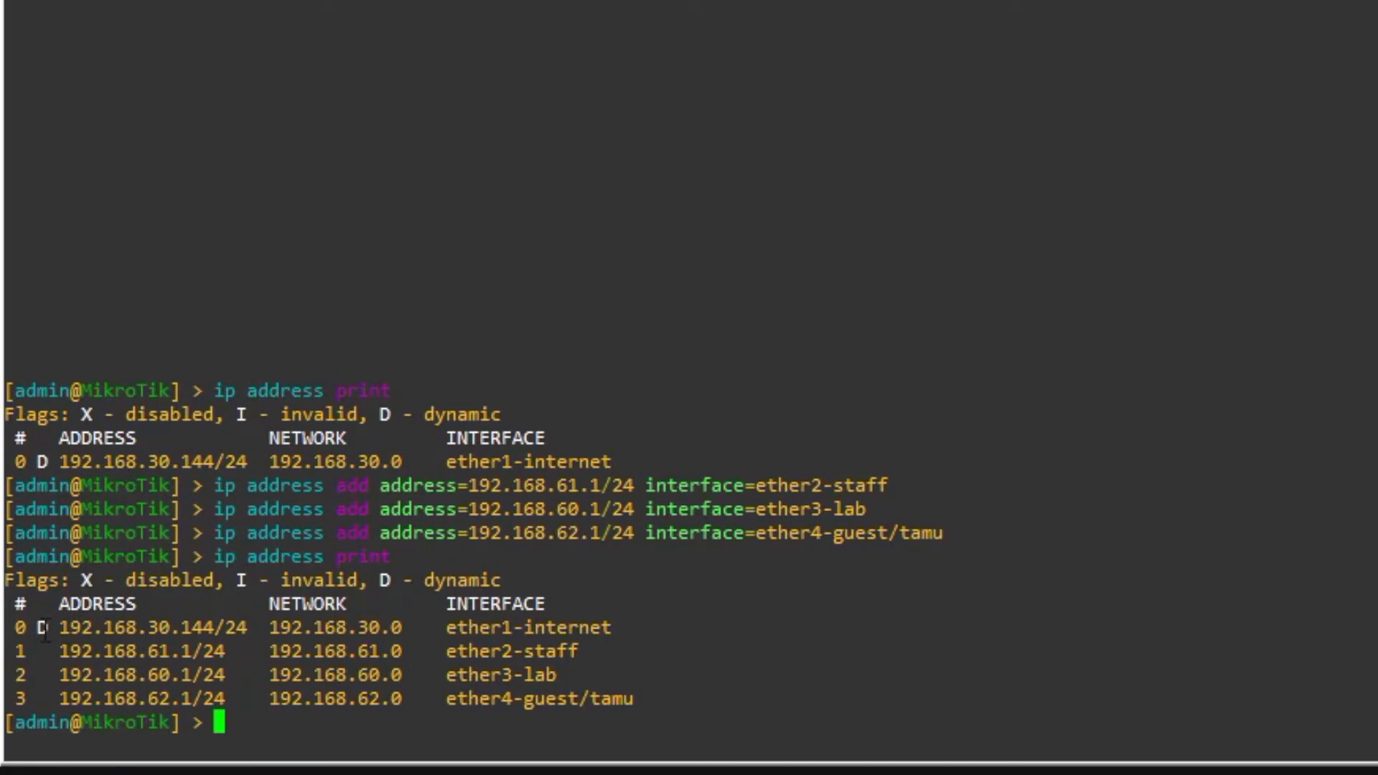
{"action": "left_click_drag", "start_coordinate": [614, 629], "coordinate": [20, 630]}
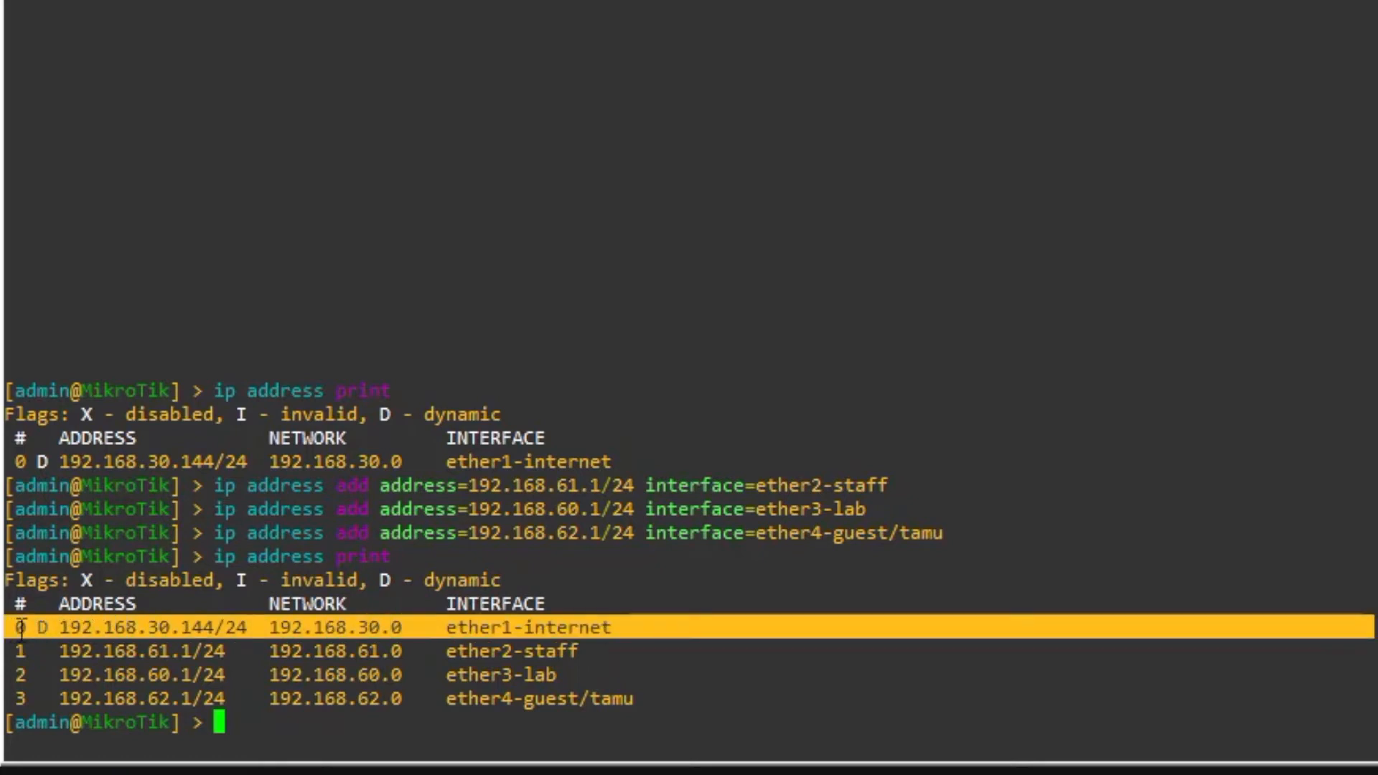
{"action": "triple_click", "coordinate": [63, 622]}
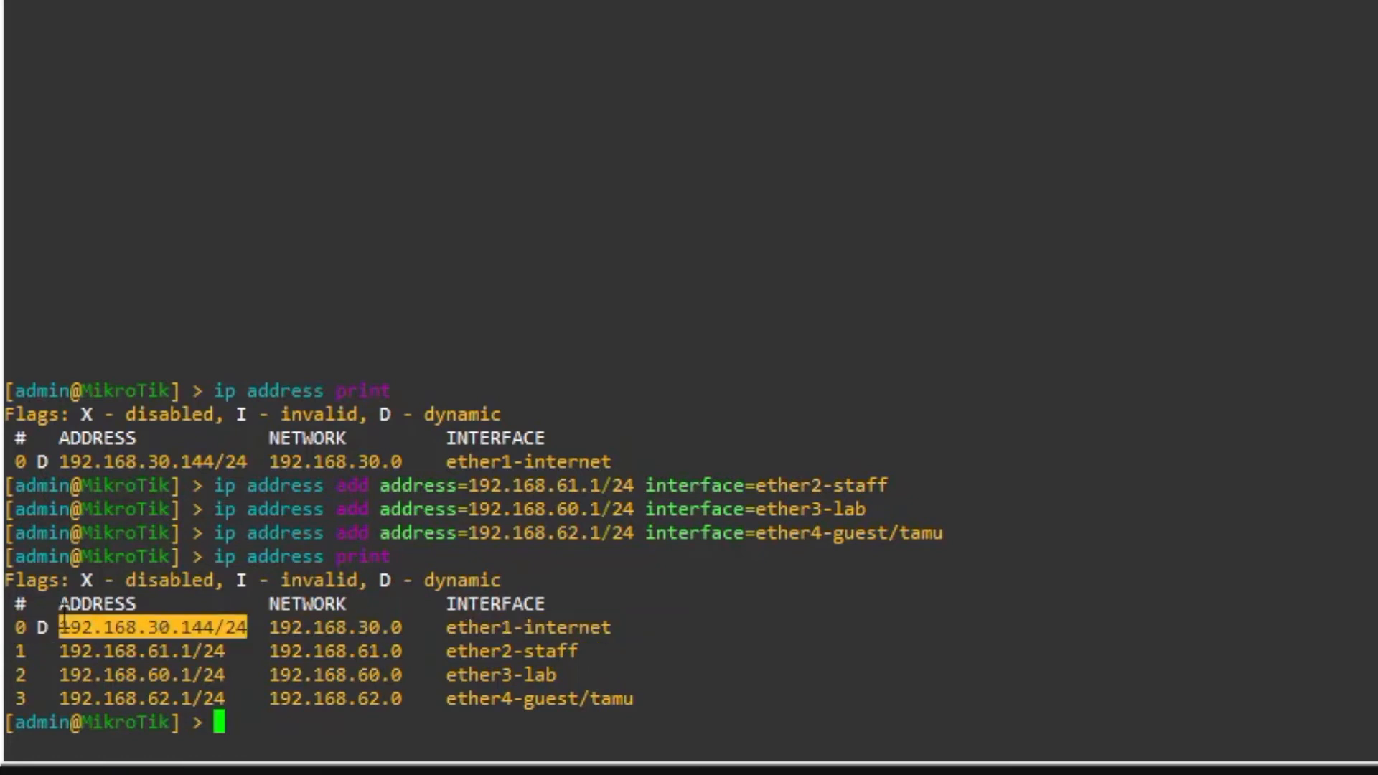
{"action": "double_click", "coordinate": [224, 626]}
{"action": "left_click", "coordinate": [293, 623]}
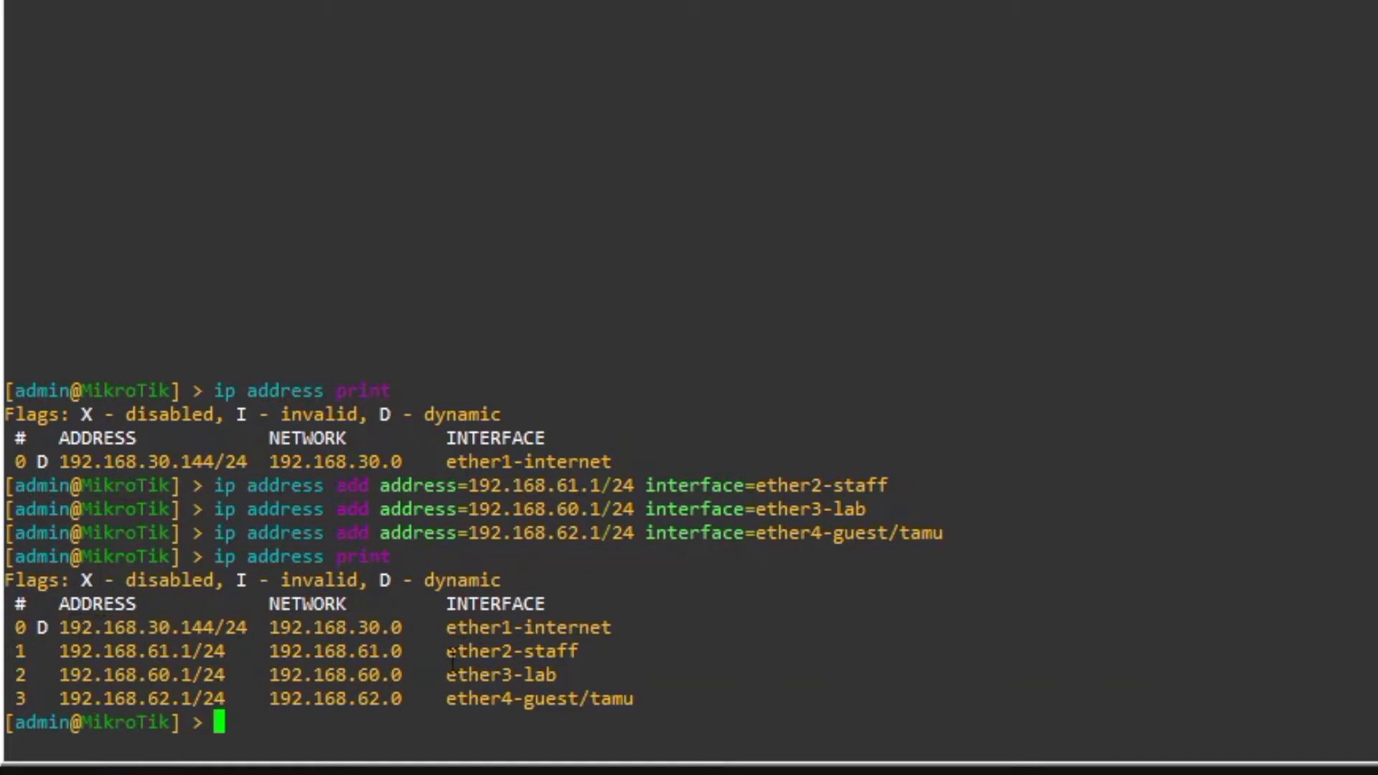
- Highlight the ether2-staff and ether3-lab rows in the address listing
{"action": "left_click_drag", "start_coordinate": [448, 652], "coordinate": [571, 651]}
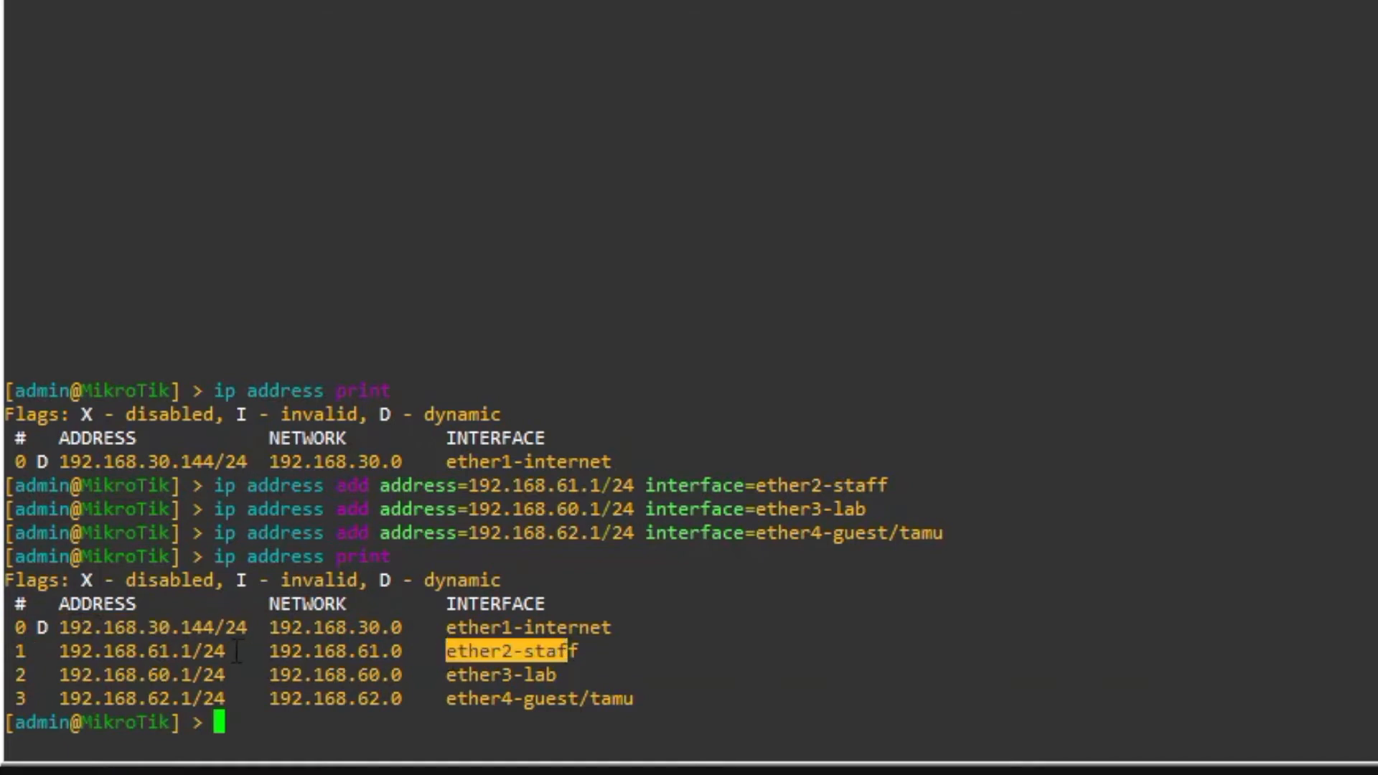
{"action": "left_click_drag", "start_coordinate": [233, 652], "coordinate": [146, 652]}
{"action": "left_click", "coordinate": [195, 652]}
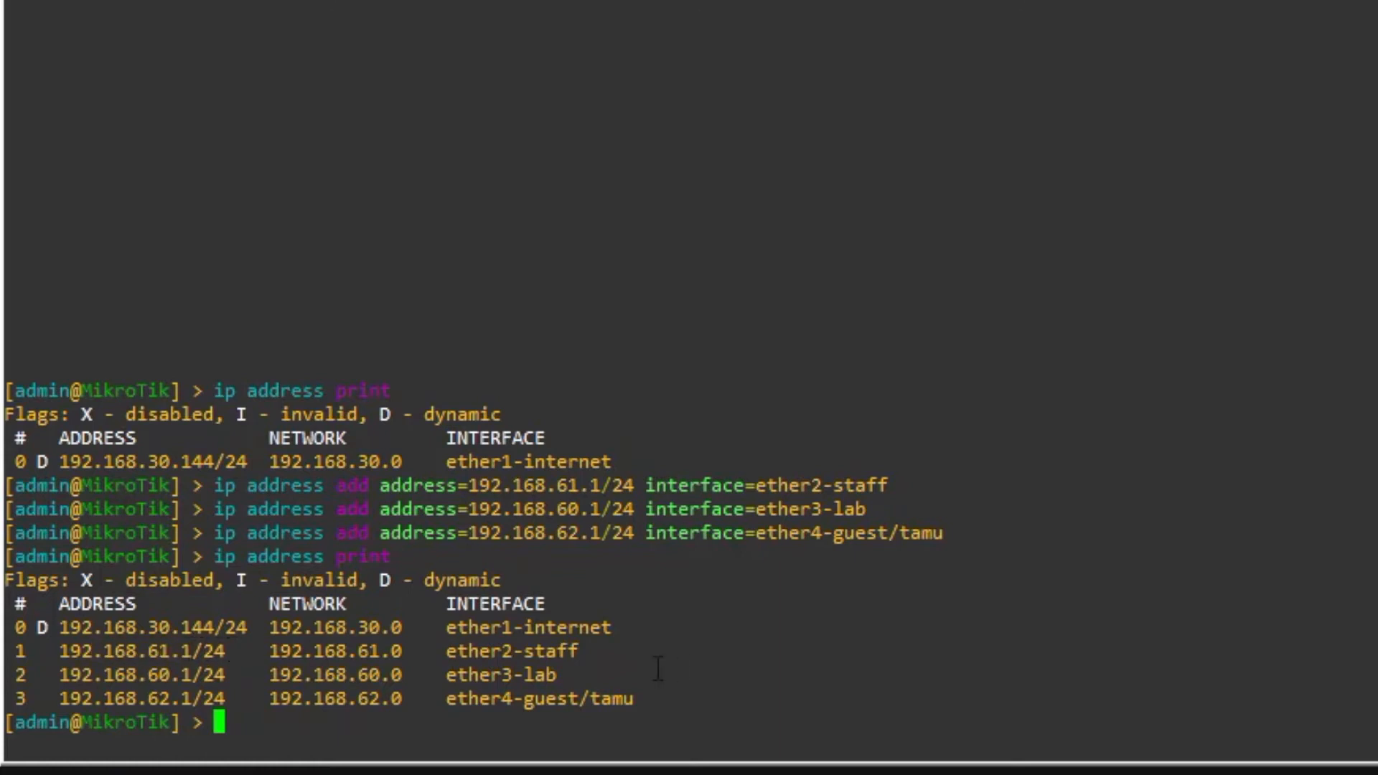
{"action": "left_click_drag", "start_coordinate": [554, 673], "coordinate": [189, 666]}
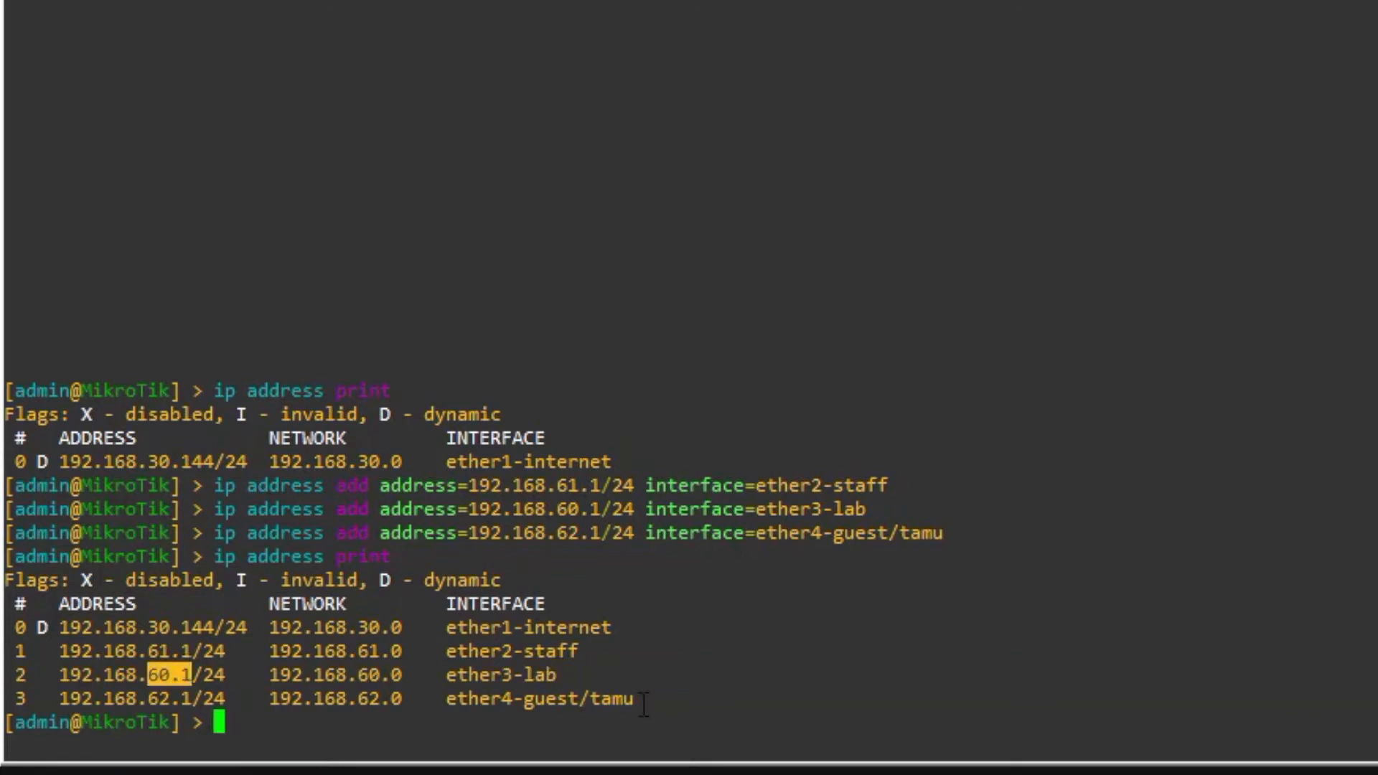
{"action": "left_click_drag", "start_coordinate": [643, 704], "coordinate": [562, 714]}
{"action": "left_click", "coordinate": [140, 682]}
{"action": "left_click_drag", "start_coordinate": [144, 695], "coordinate": [176, 683]}
{"action": "left_click", "coordinate": [247, 710]}
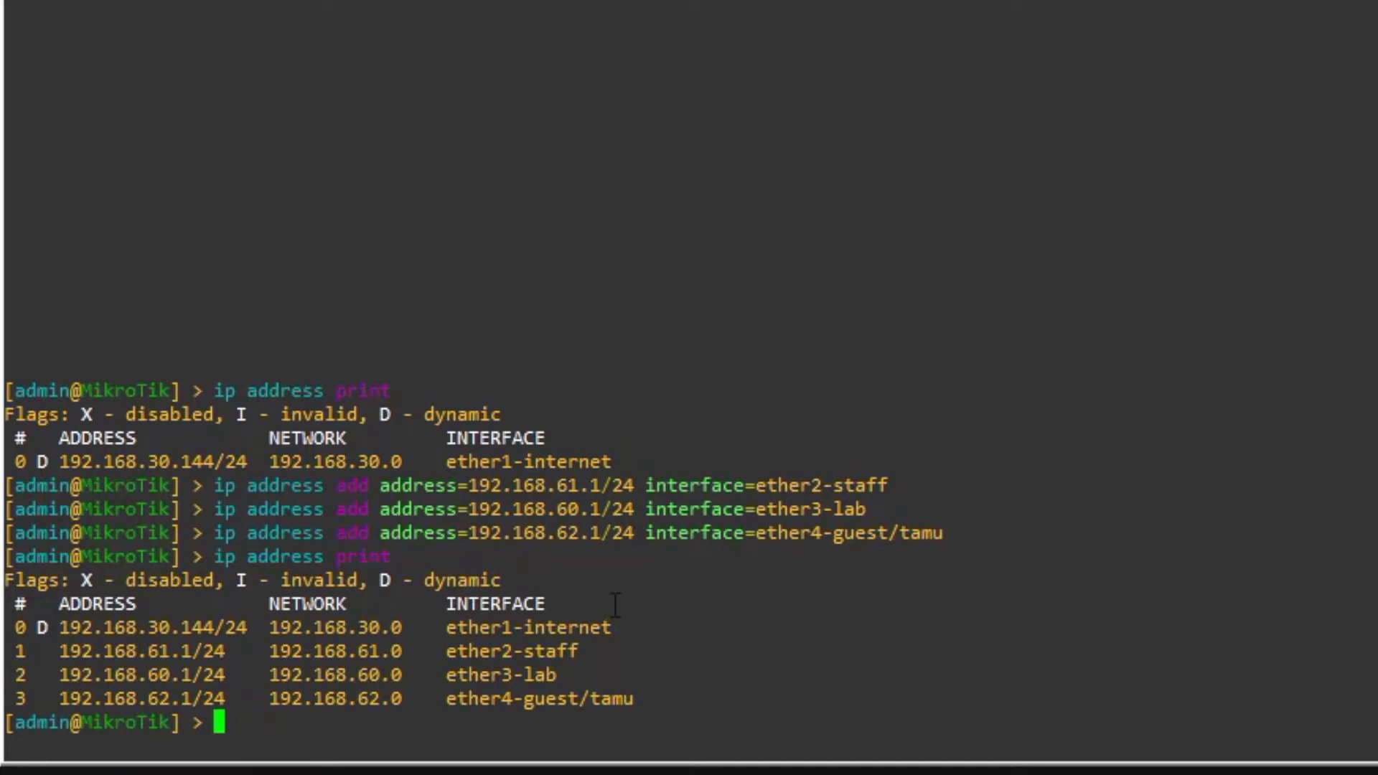
- Highlight the staff address 192.168.61.1/24 and the ether4-guest/tamu row
{"action": "left_click_drag", "start_coordinate": [579, 650], "coordinate": [18, 650]}
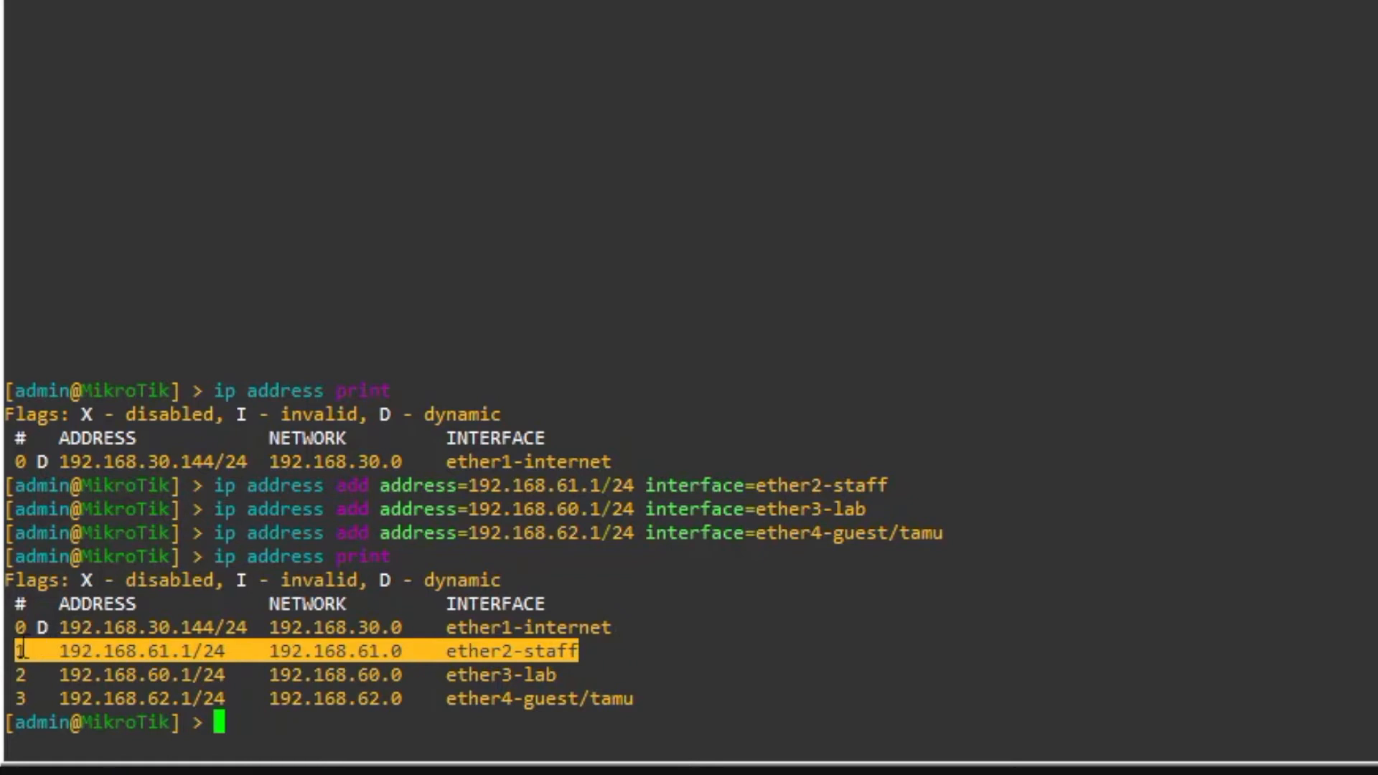
{"action": "double_click", "coordinate": [225, 650]}
{"action": "left_click_drag", "start_coordinate": [499, 664], "coordinate": [448, 699]}
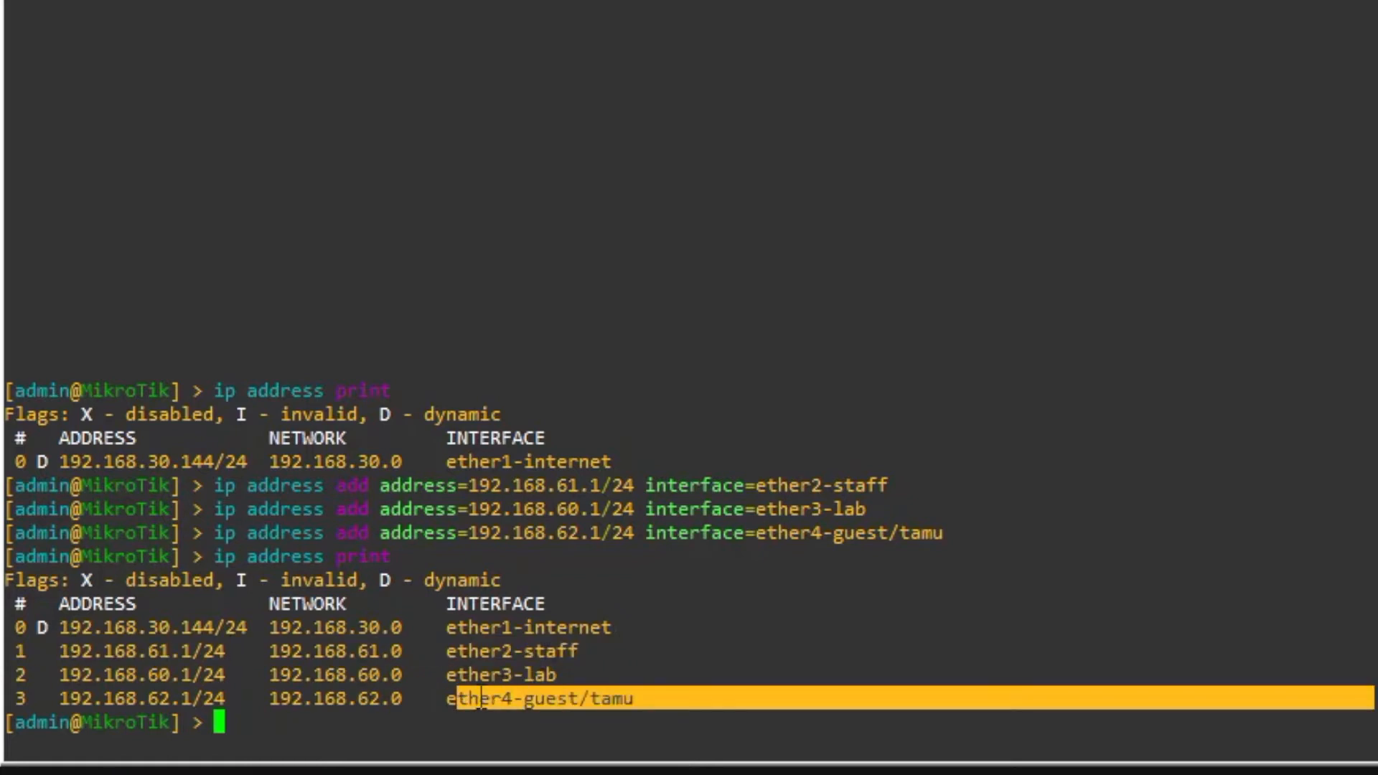
{"action": "left_click", "coordinate": [574, 666]}
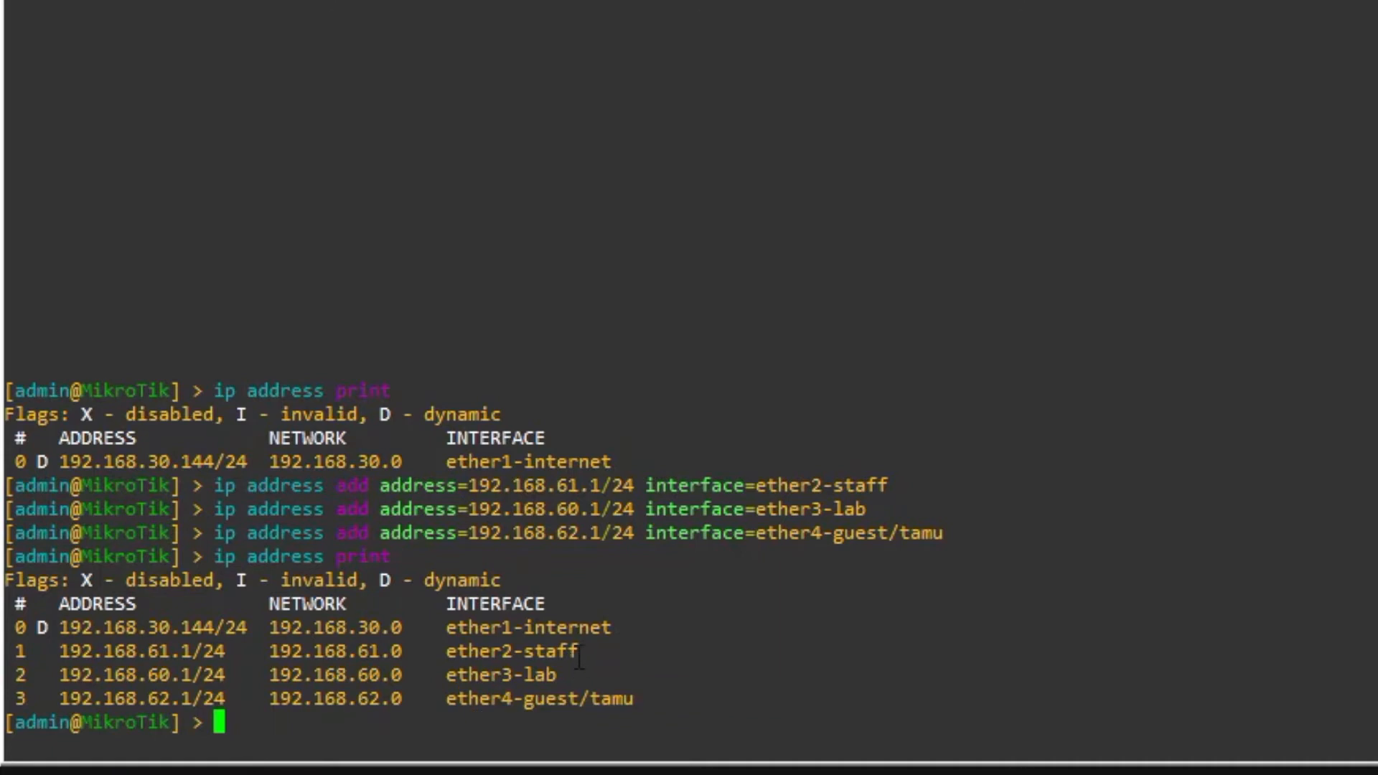
{"action": "left_click_drag", "start_coordinate": [578, 653], "coordinate": [445, 654]}
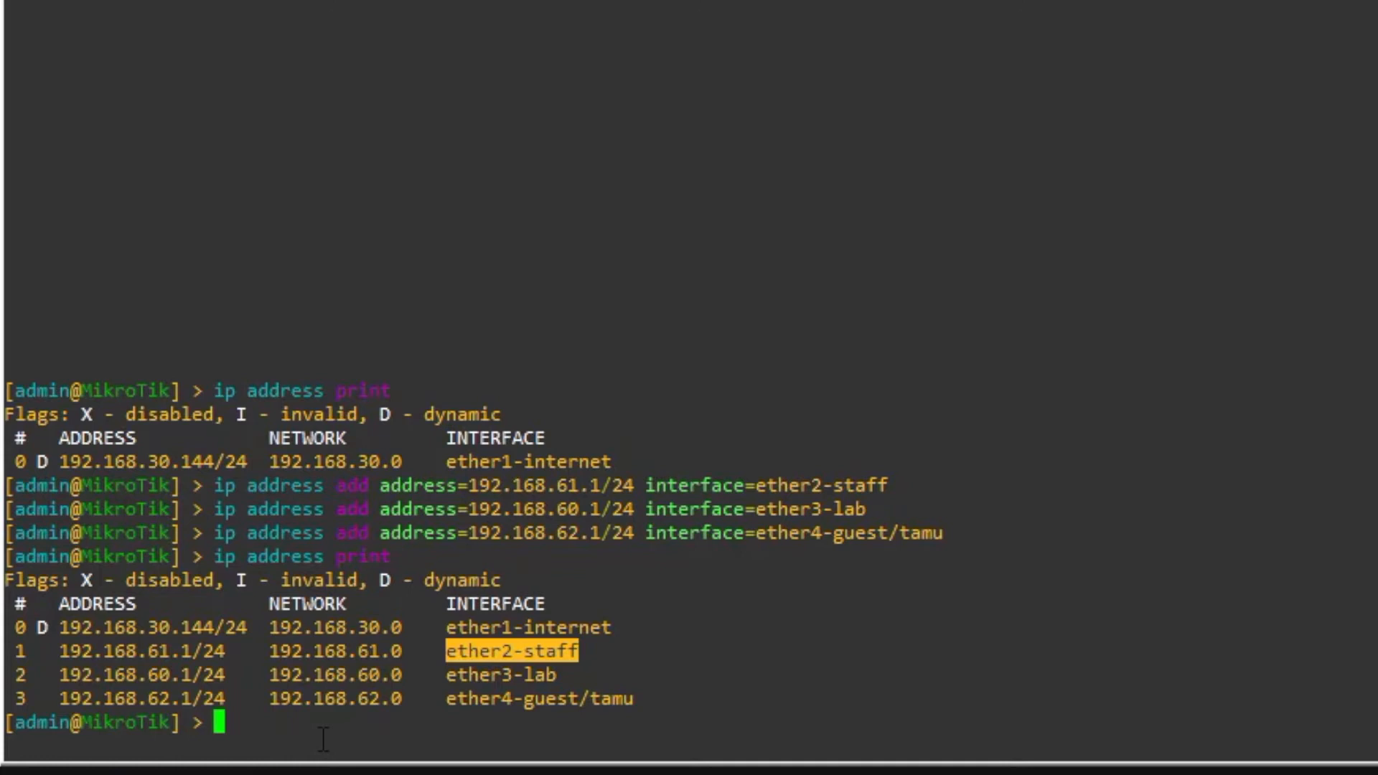
- Start DHCP setup on ether2-staff, accepting space 192.168.61.0/24 and gateway 192.168.61.1
{"action": "type", "text": "ip dhcp-"}
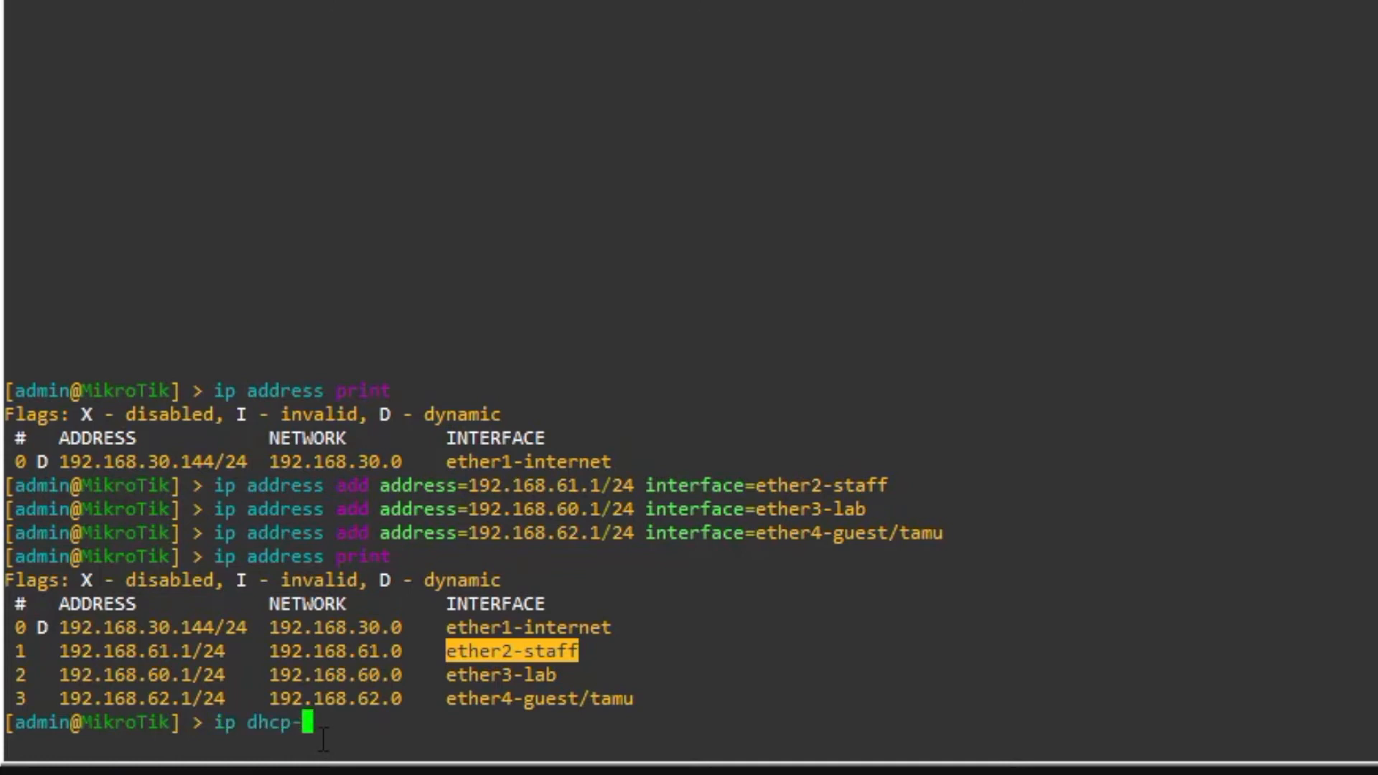
{"action": "type", "text": "server set"}
{"action": "key", "text": "BackSpace"}
{"action": "type", "text": "up"}
{"action": "key", "text": "Return"}
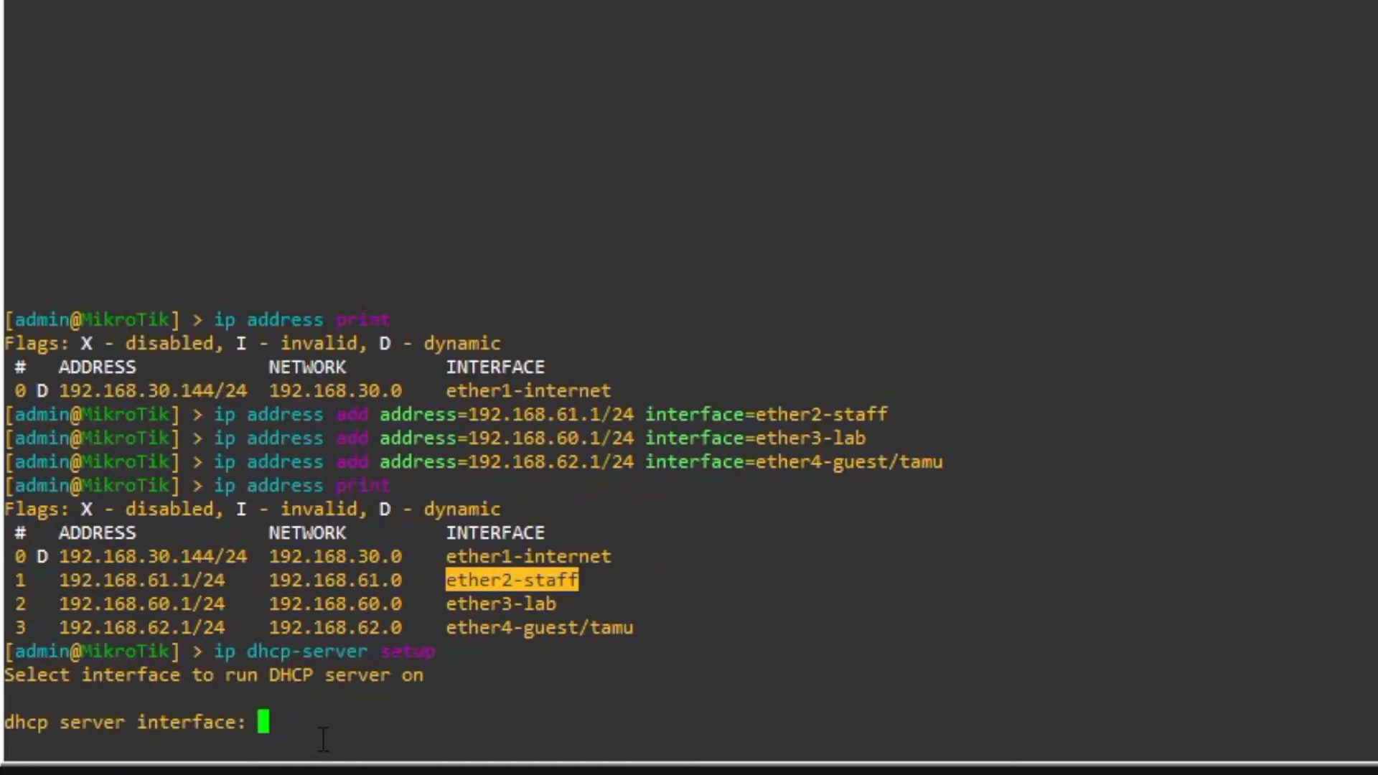
{"action": "type", "text": "ether2-staff"}
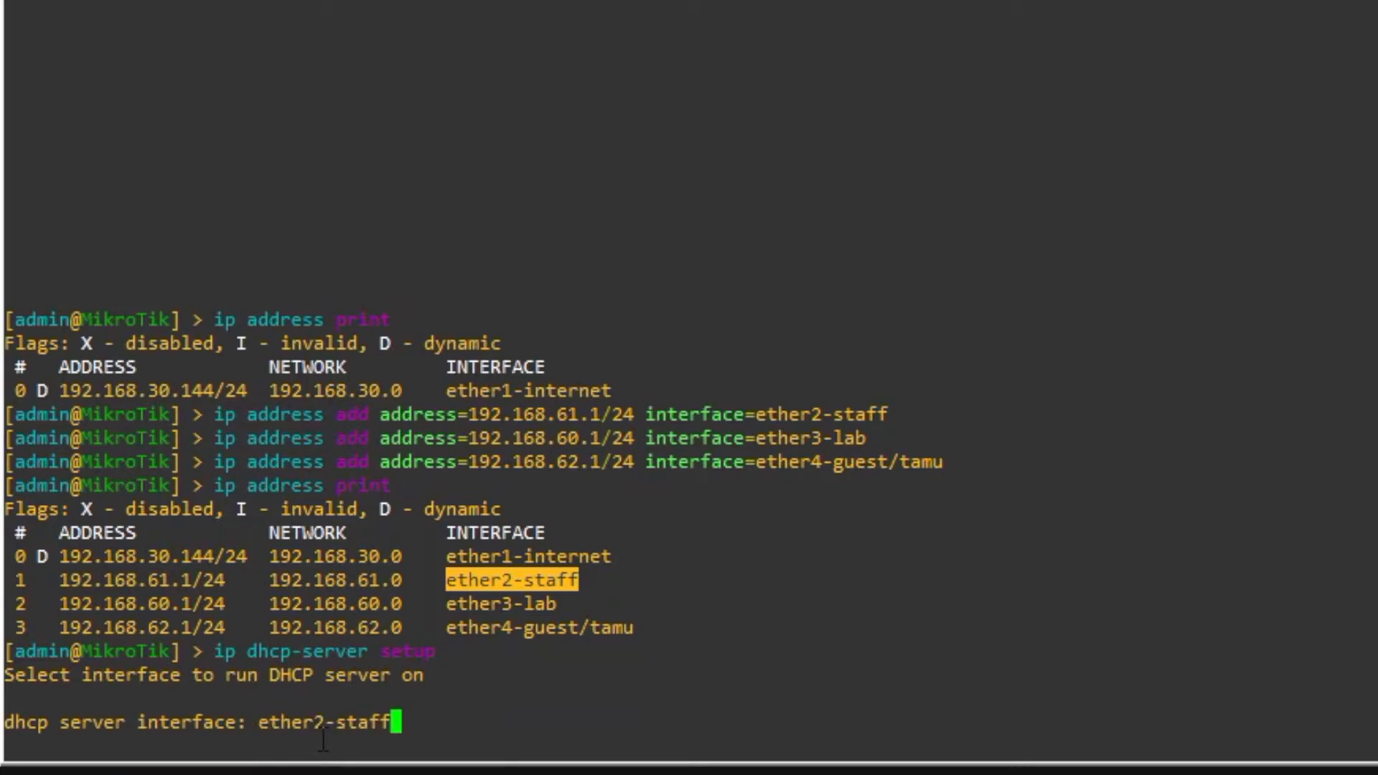
{"action": "key", "text": "Return"}
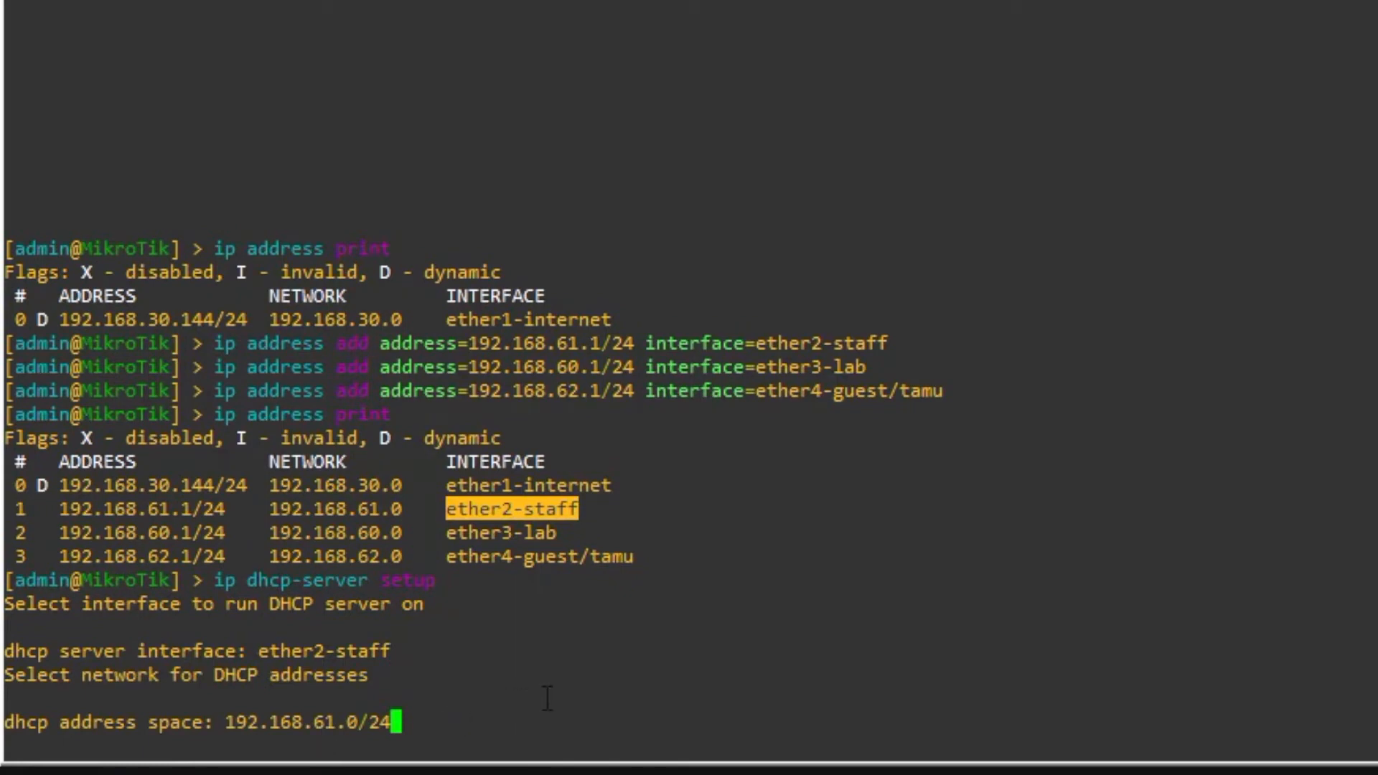
{"action": "key", "text": "Return"}
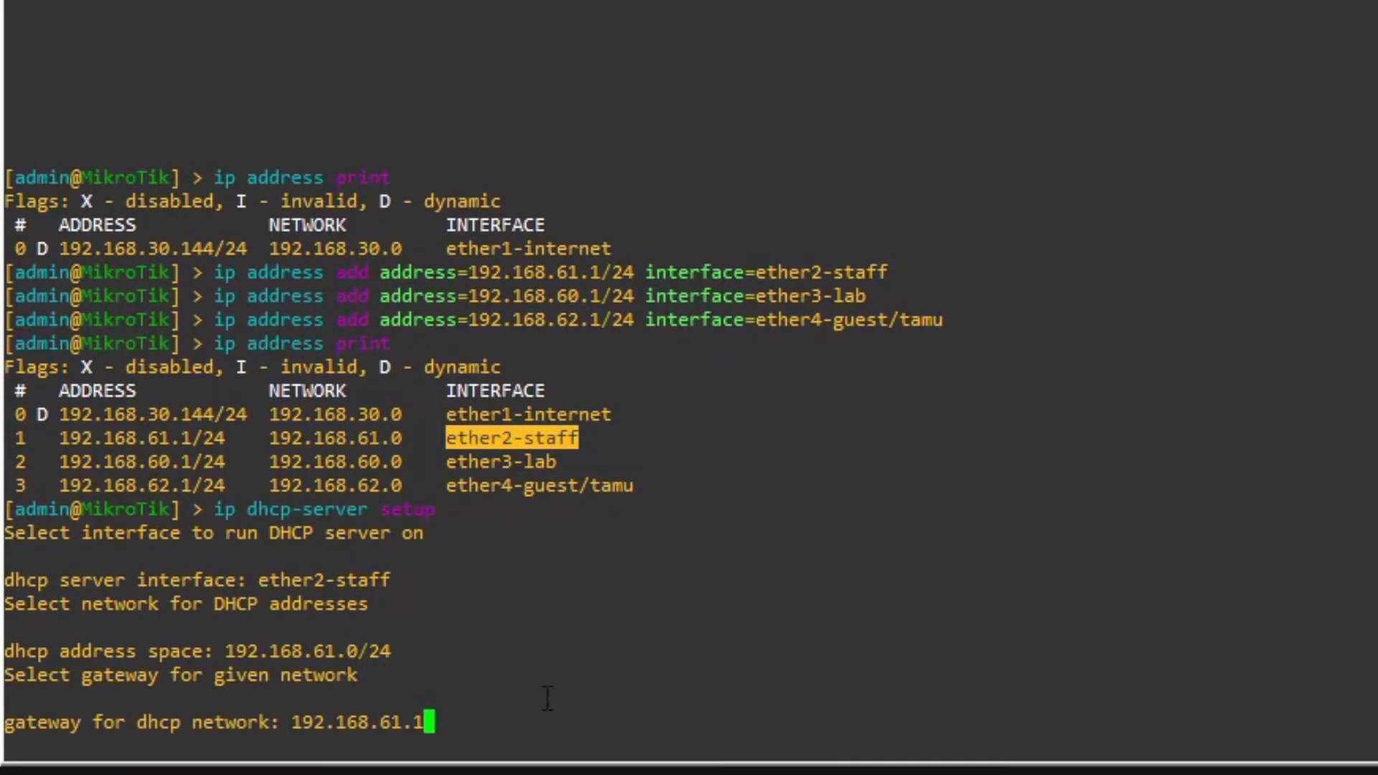
{"action": "key", "text": "Return"}
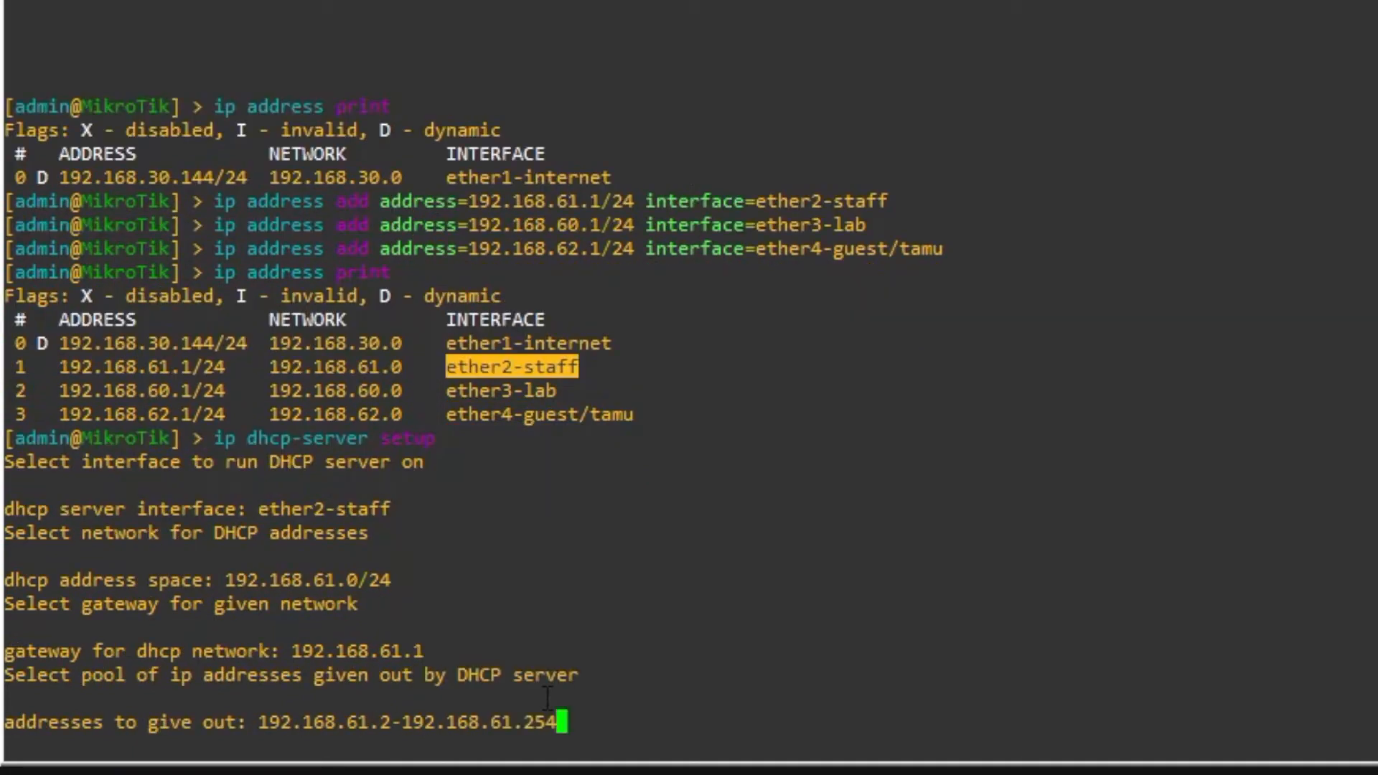
- Set the DHCP address pool to 192.168.61.10-192.168.61.30
{"action": "key", "text": "BackSpace"}
{"action": "key", "text": "BackSpace"}
{"action": "key", "text": "BackSpace"}
{"action": "type", "text": "30"}
{"action": "key", "text": "Left"}
{"action": "key", "text": "Left"}
{"action": "key", "text": "Left"}
{"action": "key", "text": "Left"}
{"action": "key", "text": "Left"}
{"action": "key", "text": "Left"}
{"action": "key", "text": "Left"}
{"action": "key", "text": "Left"}
{"action": "key", "text": "Left"}
{"action": "key", "text": "Left"}
{"action": "key", "text": "Left"}
{"action": "key", "text": "Left"}
{"action": "key", "text": "Left"}
{"action": "key", "text": "Left"}
{"action": "key", "text": "BackSpace"}
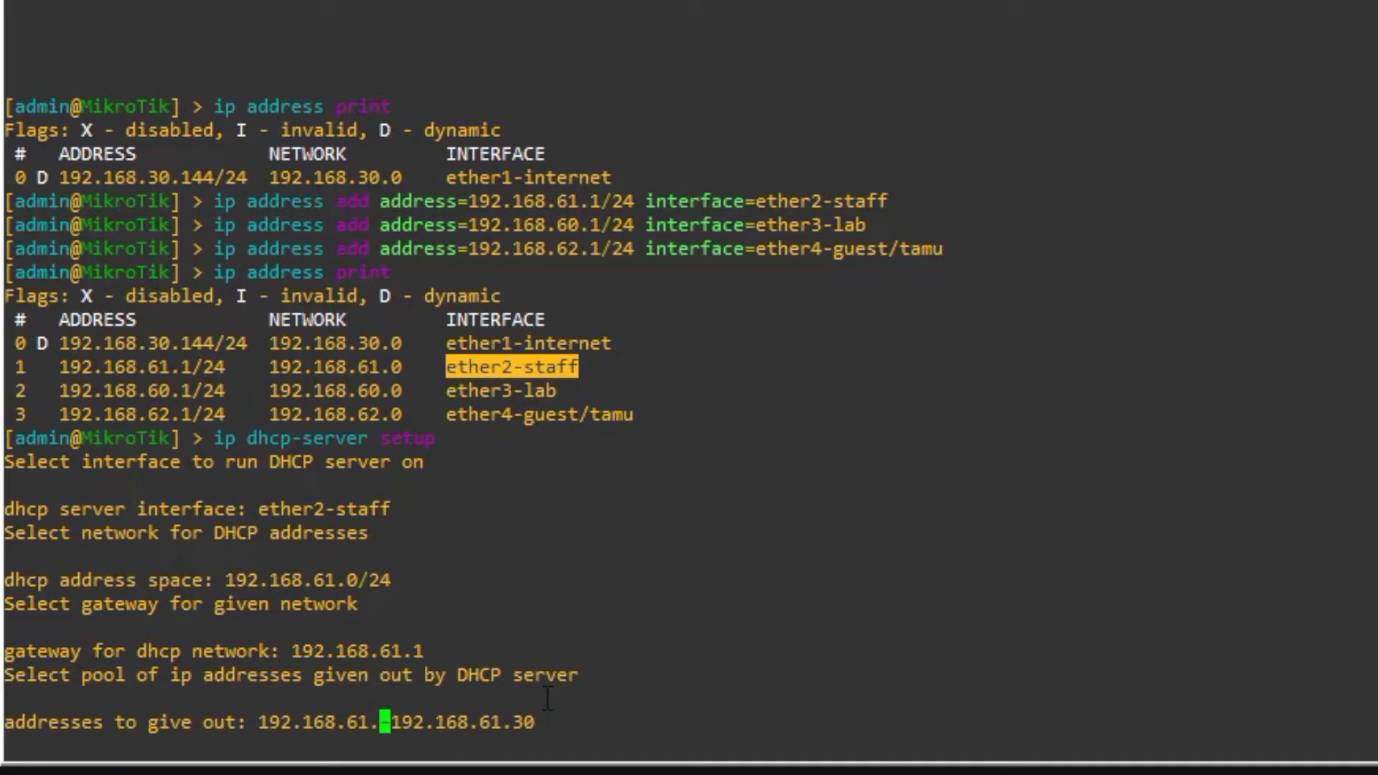
{"action": "type", "text": "10"}
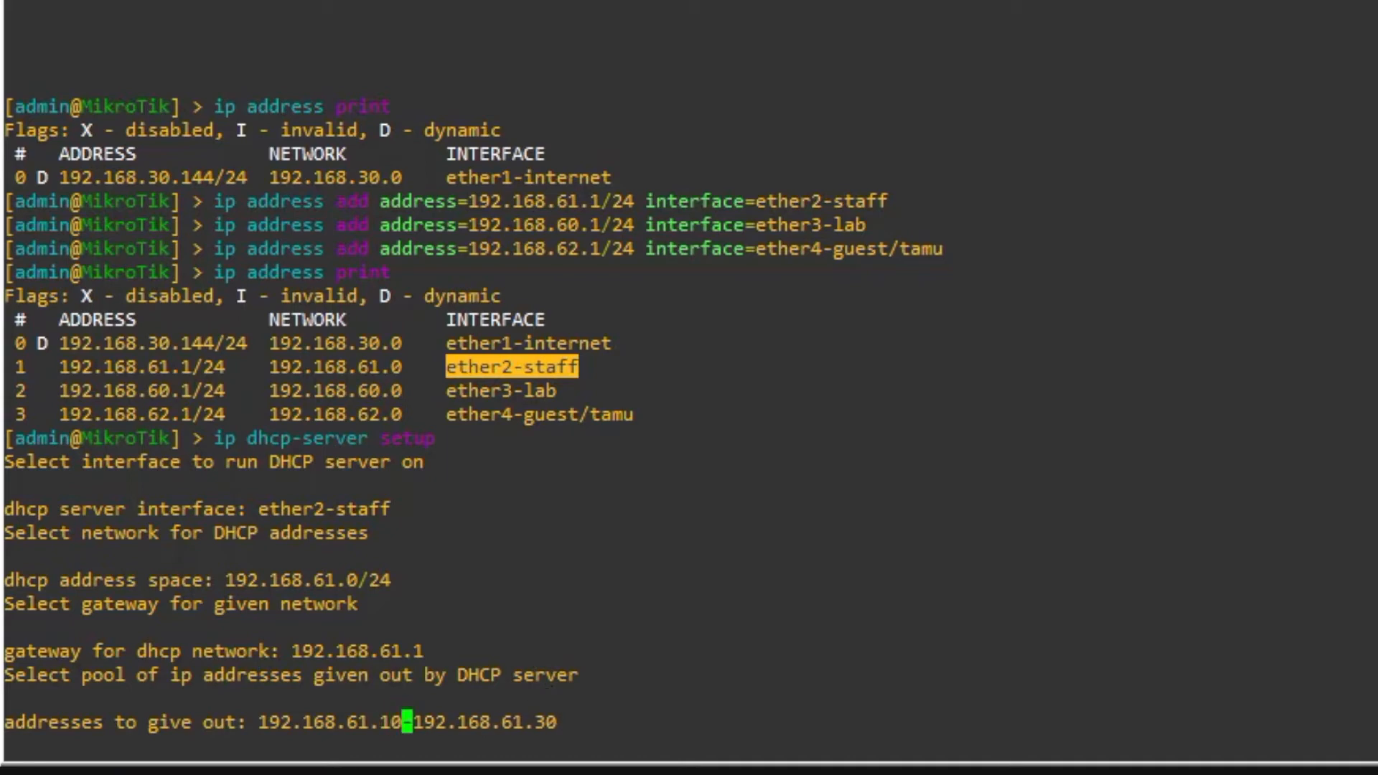
{"action": "left_click_drag", "start_coordinate": [259, 723], "coordinate": [409, 722]}
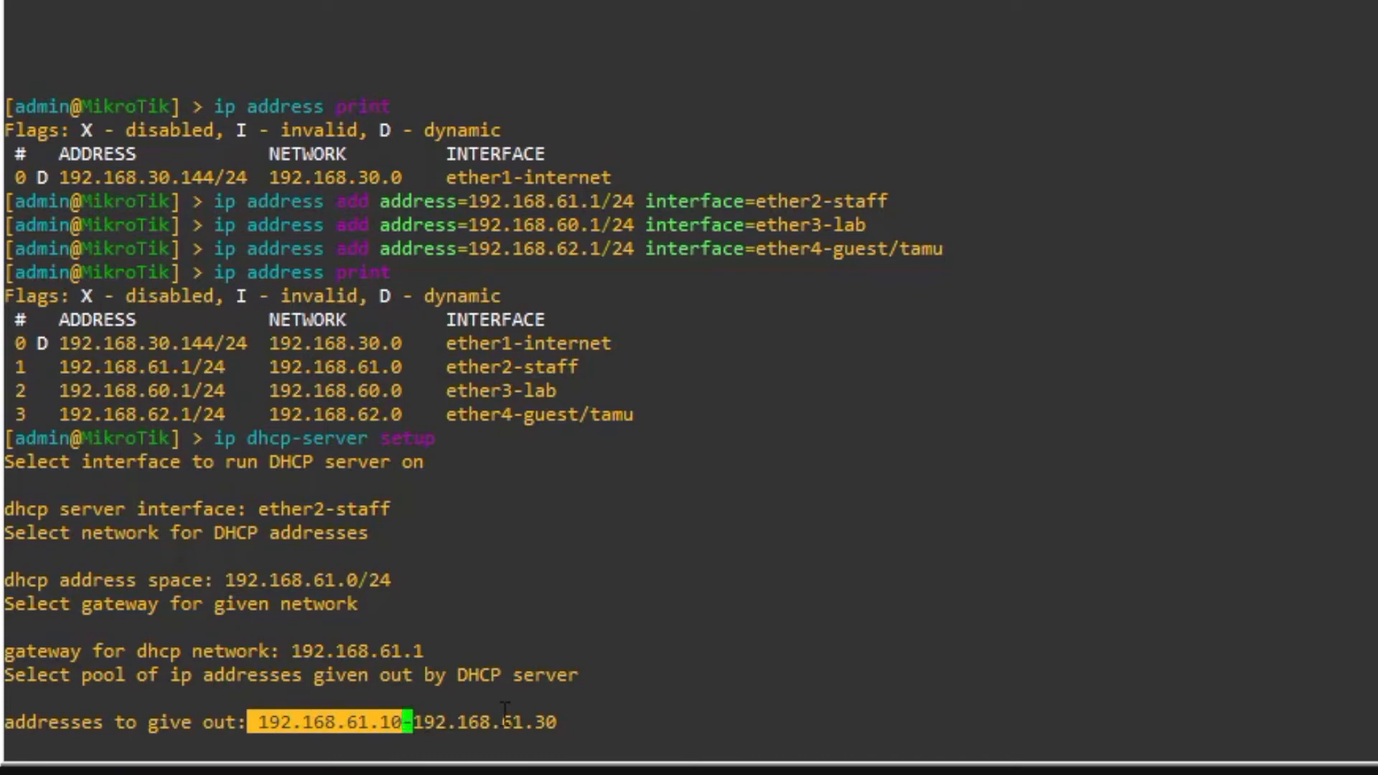
{"action": "left_click_drag", "start_coordinate": [500, 716], "coordinate": [623, 721]}
{"action": "left_click", "coordinate": [624, 722]}
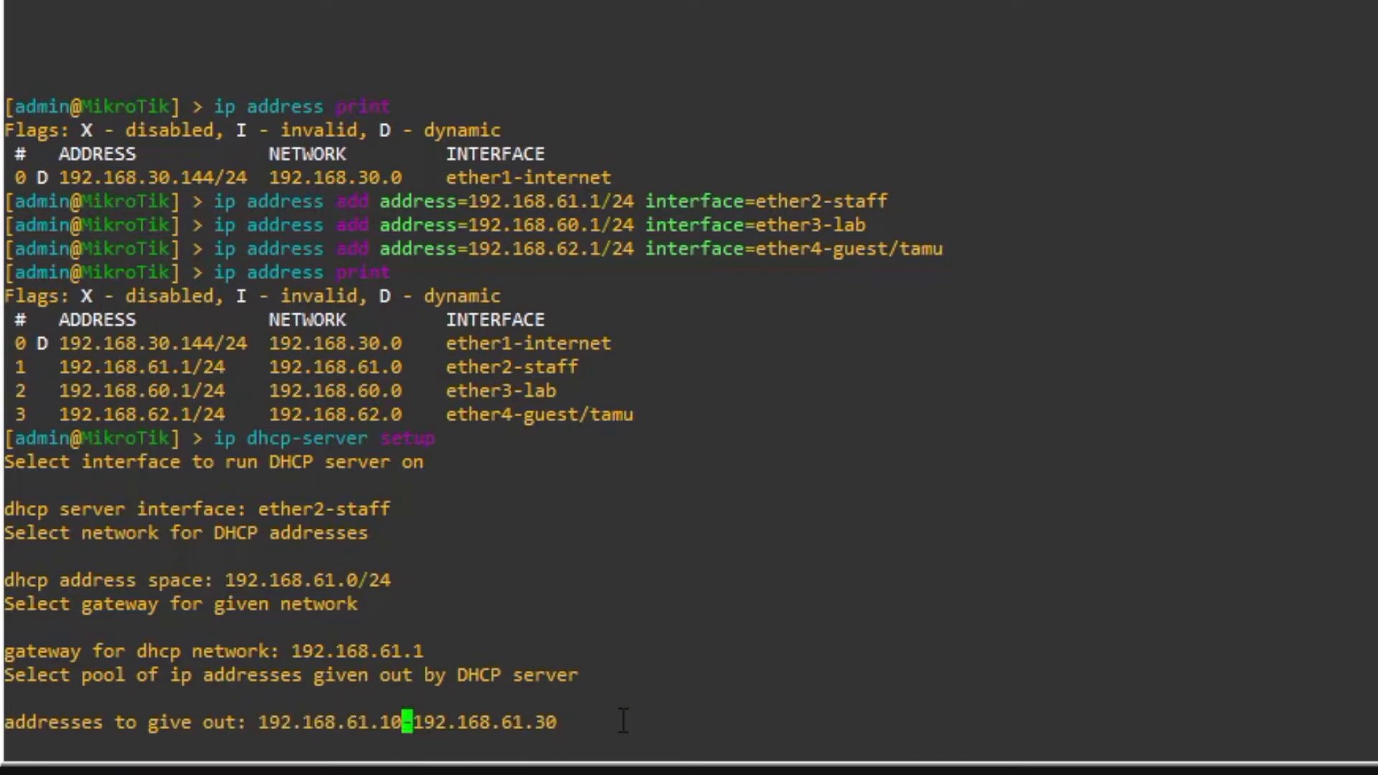
{"action": "key", "text": "Return"}
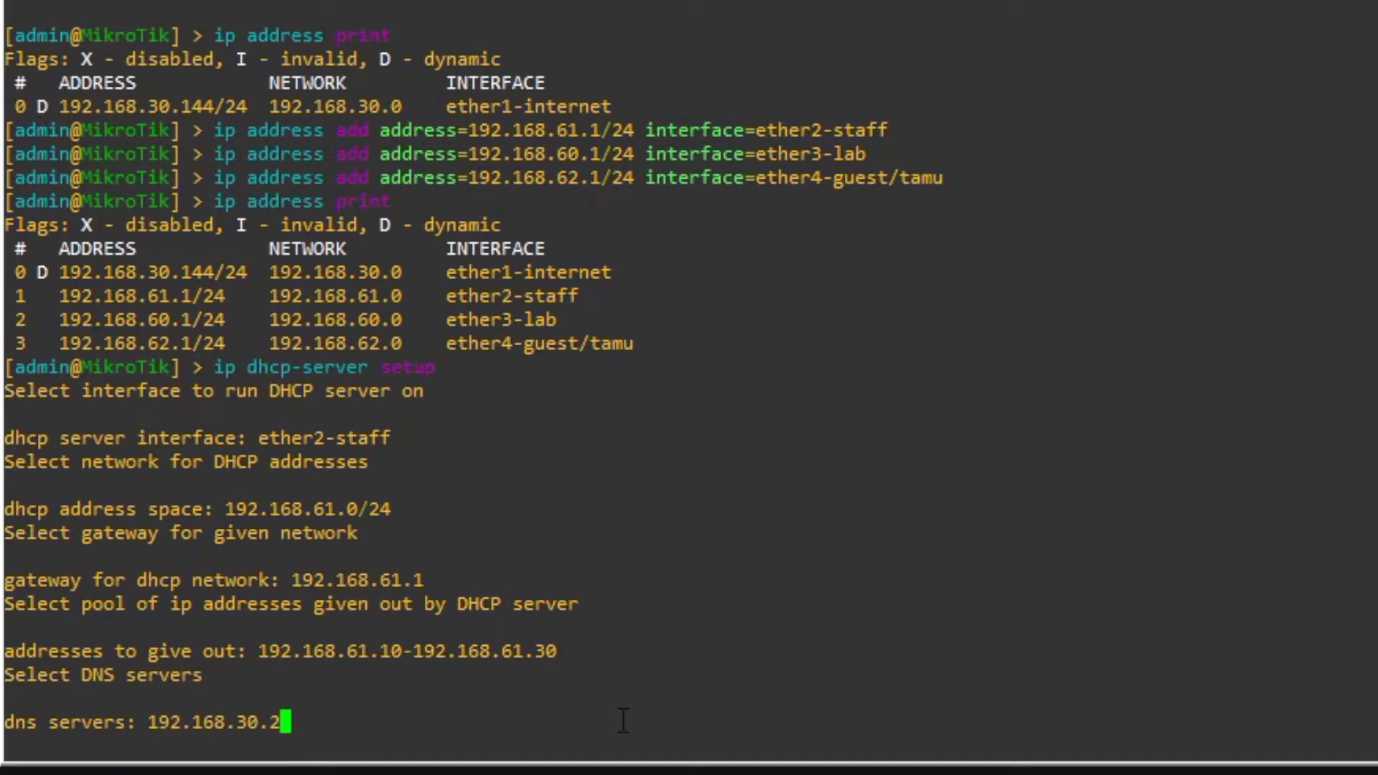
- Accept DNS server 192.168.30.2 and a 10m lease time to finish the setup
{"action": "key", "text": "Return"}
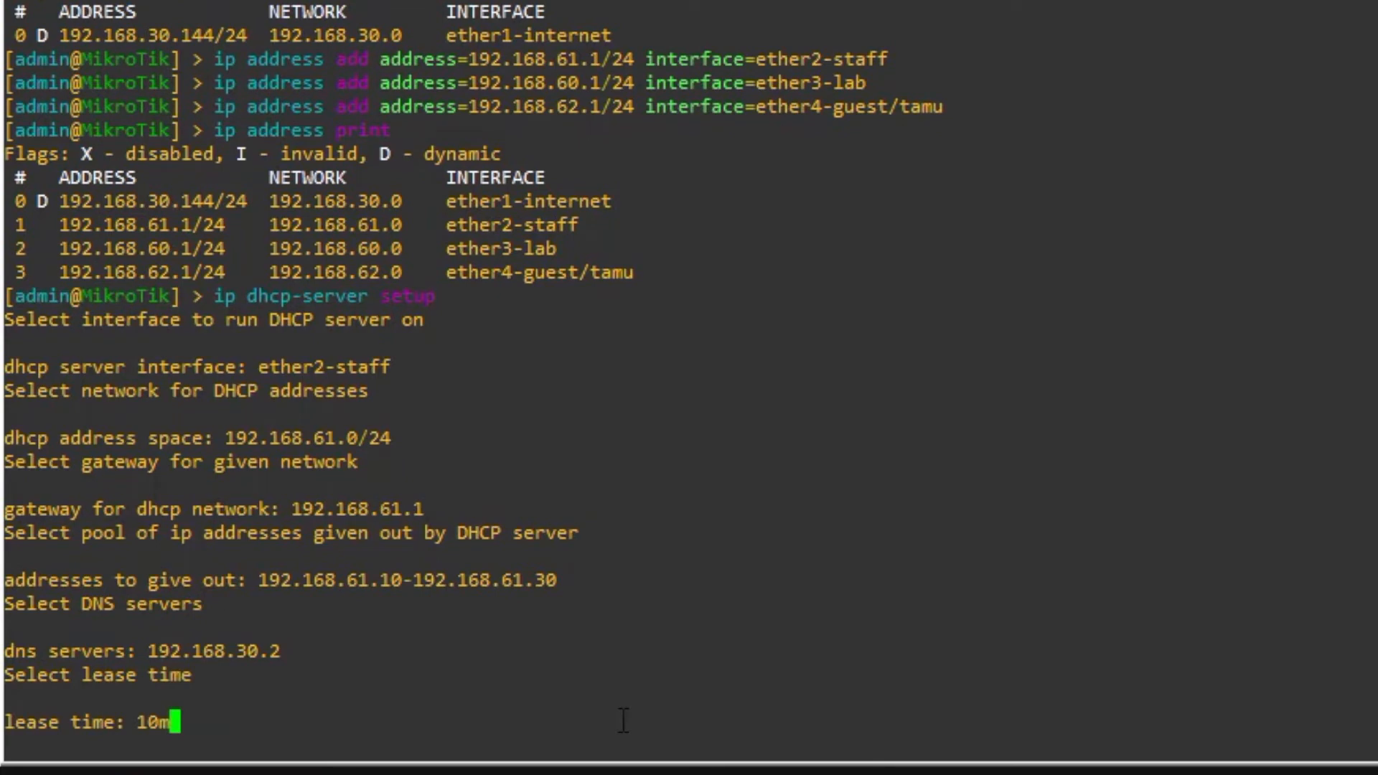
{"action": "key", "text": "Return"}
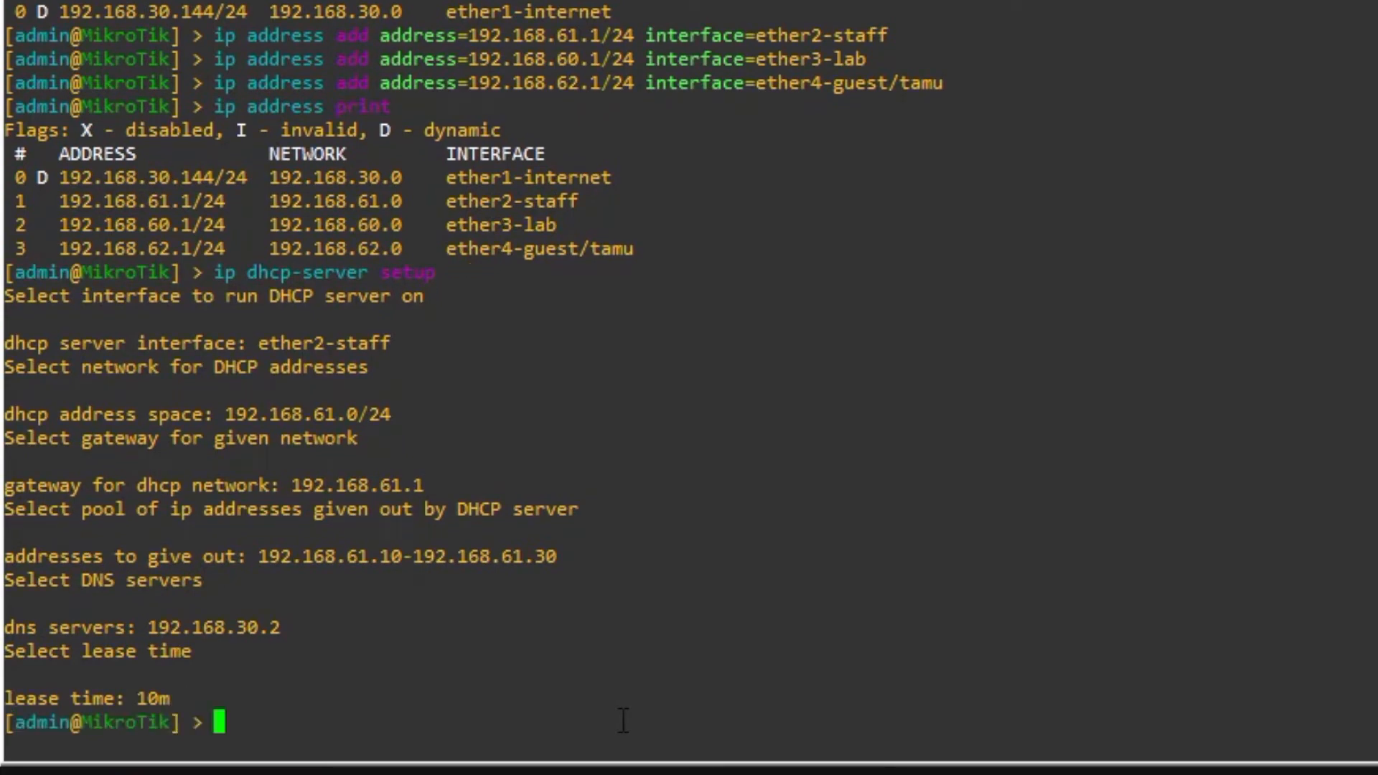
{"action": "type", "text": "ip dhcp-server print"}
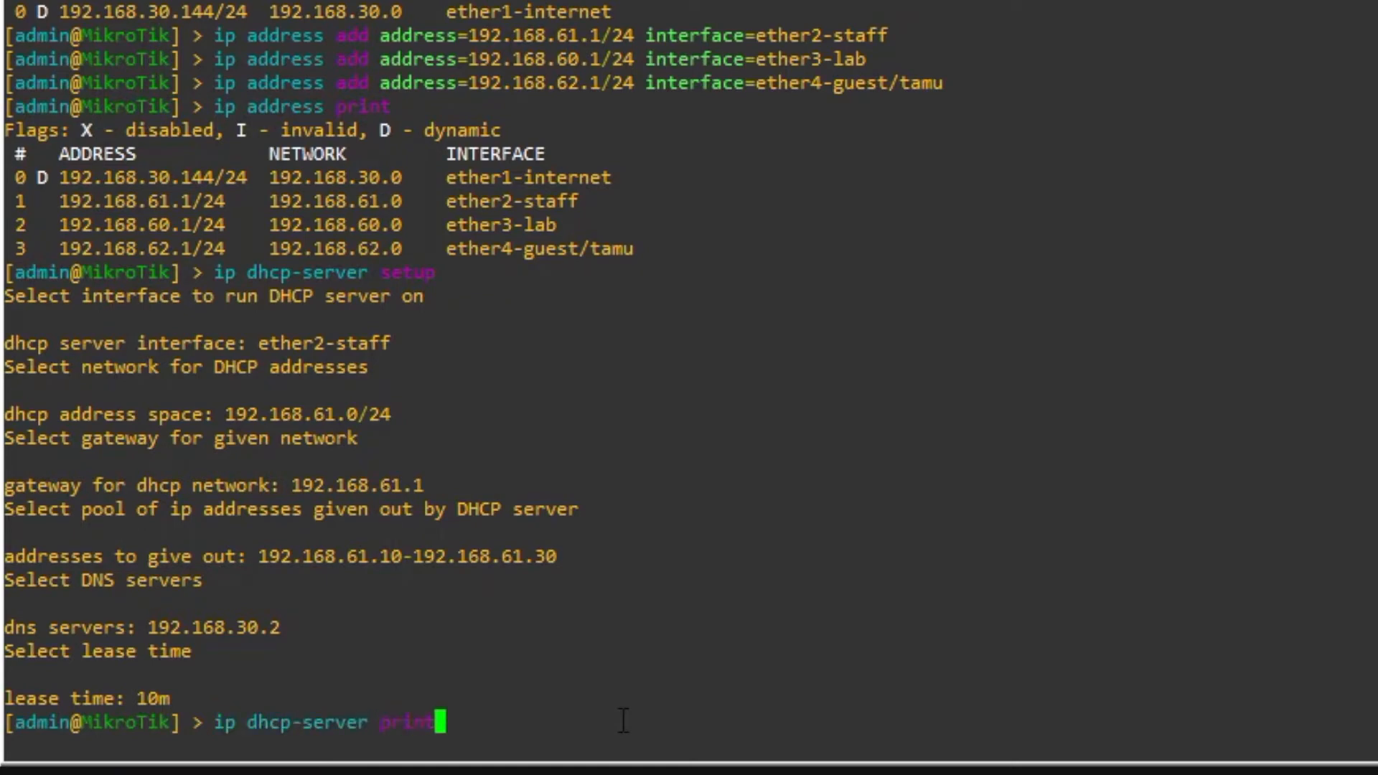
- List DHCP servers and highlight dhcp_pool0, the 10m lease and ether2-staff
{"action": "key", "text": "Return"}
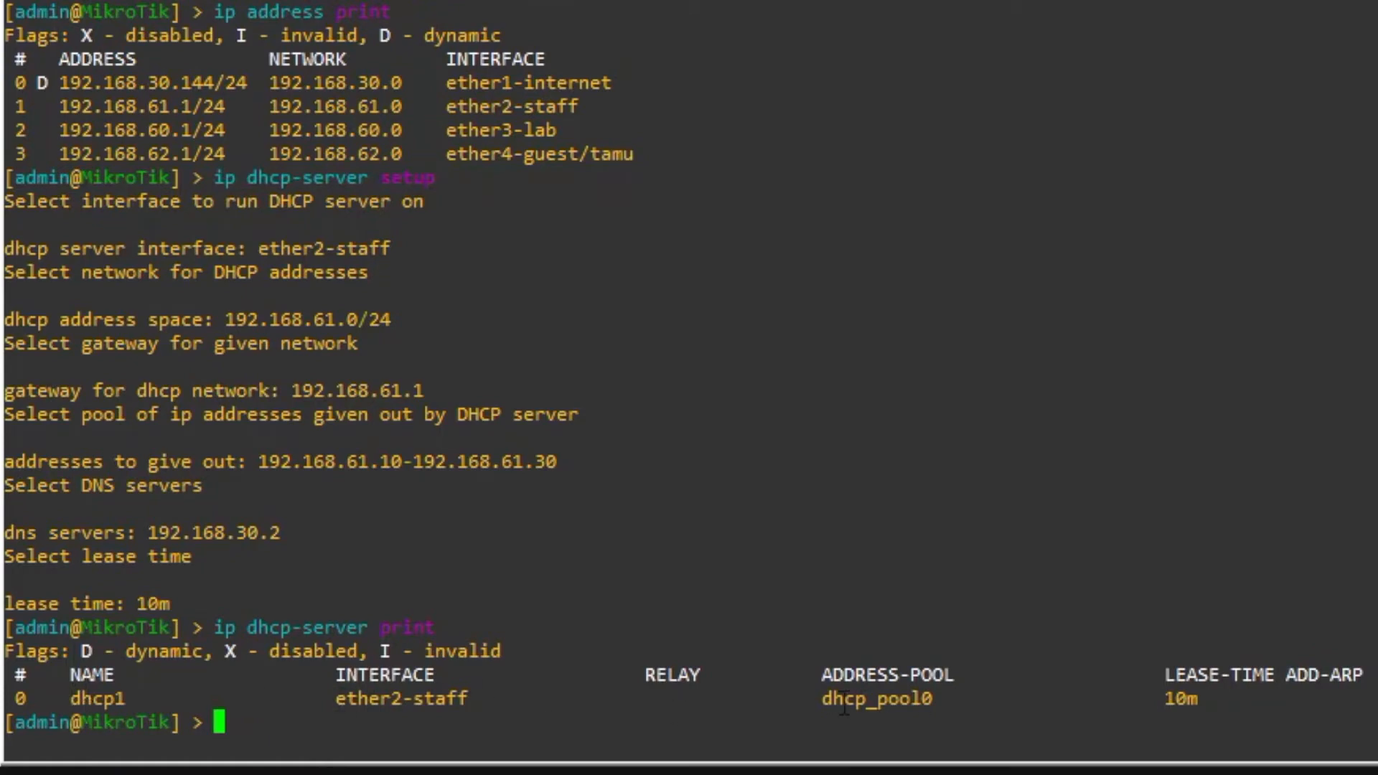
{"action": "left_click_drag", "start_coordinate": [814, 700], "coordinate": [920, 700]}
{"action": "double_click", "coordinate": [1176, 703]}
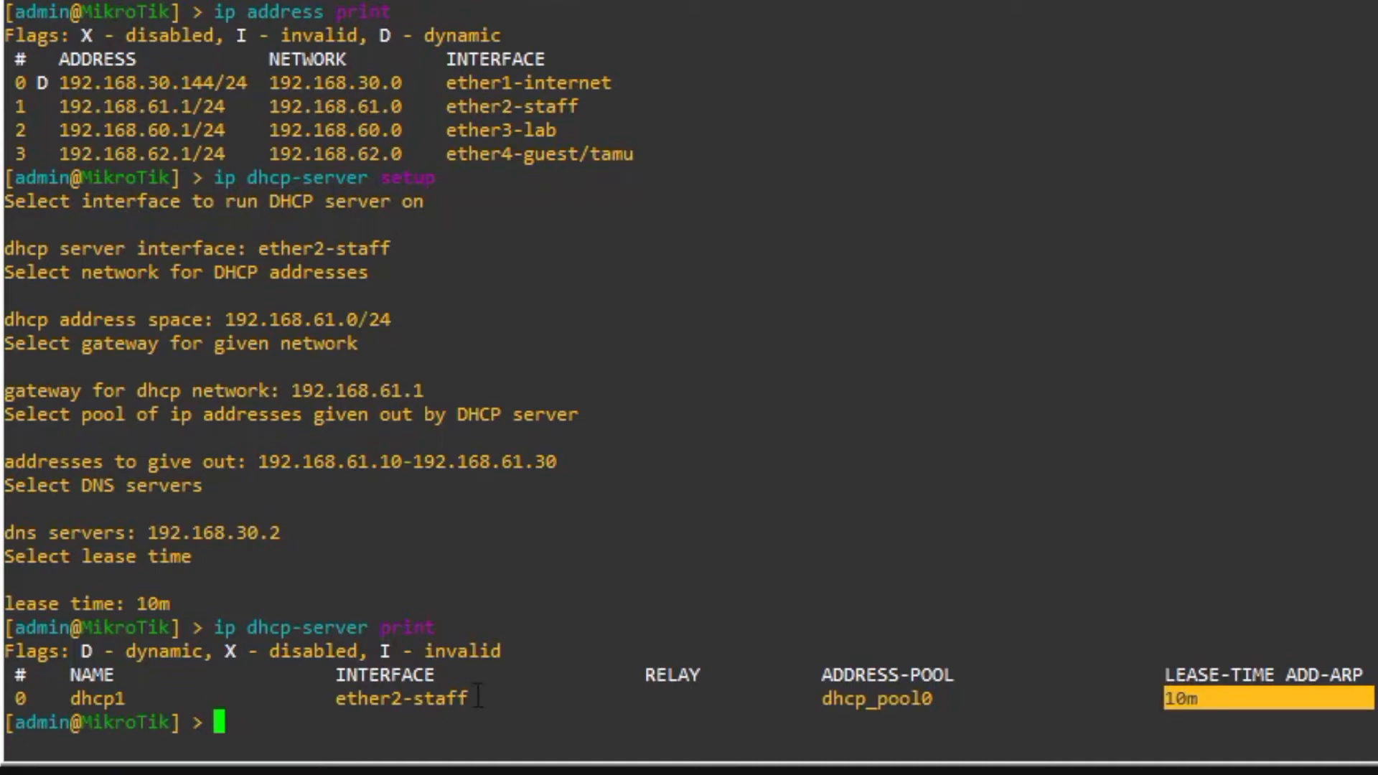
{"action": "left_click_drag", "start_coordinate": [474, 700], "coordinate": [343, 709]}
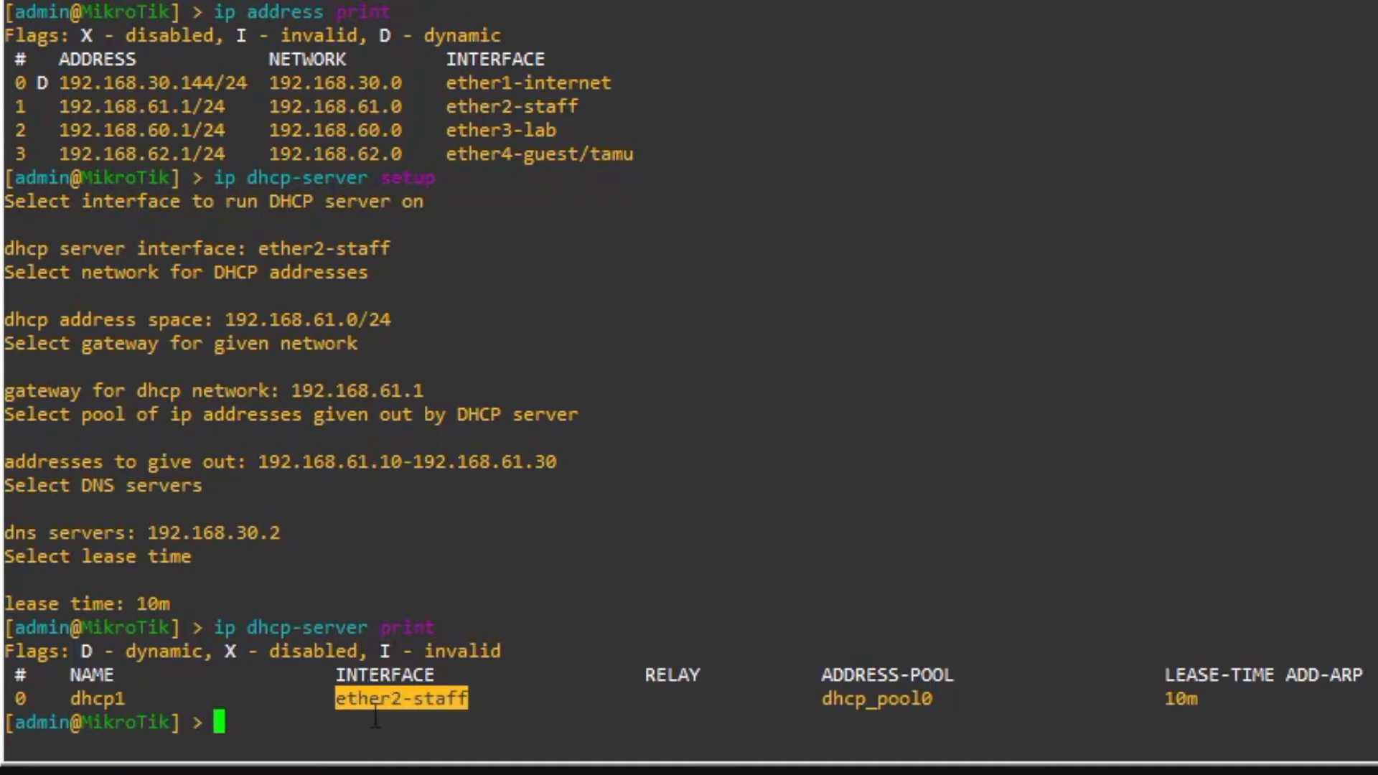
{"action": "left_click", "coordinate": [341, 736]}
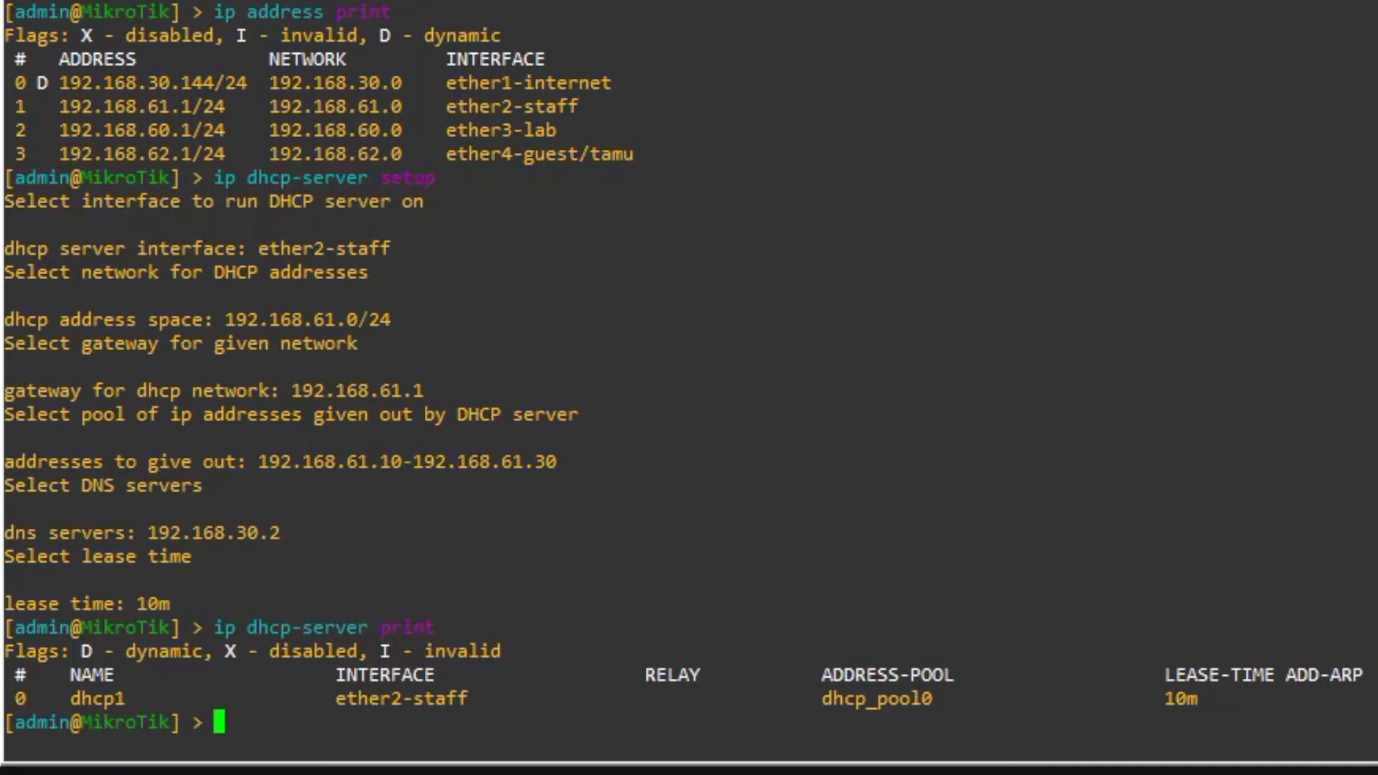
- Add a srcnat masquerade rule with out-interface ether1-internet
{"action": "type", "text": "ip fir"}
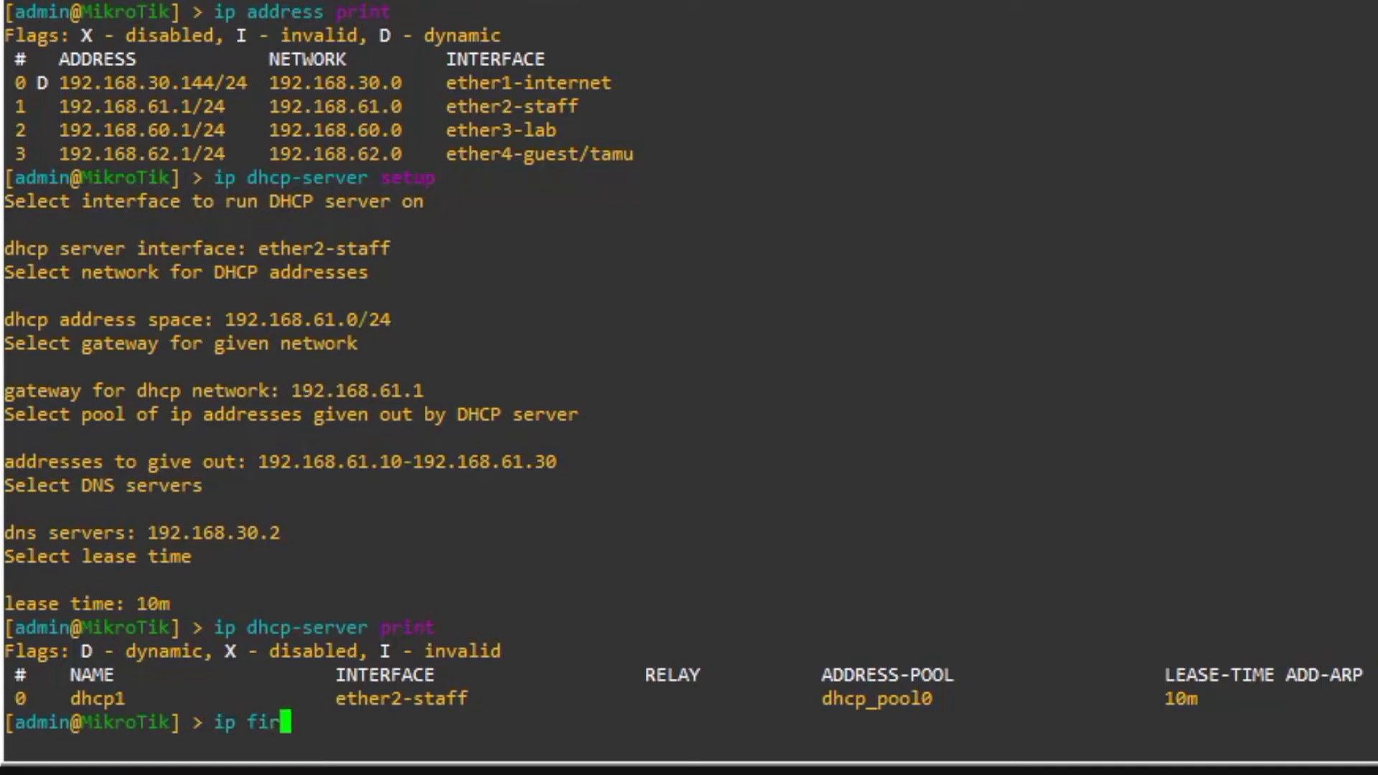
{"action": "type", "text": "ewall nat "}
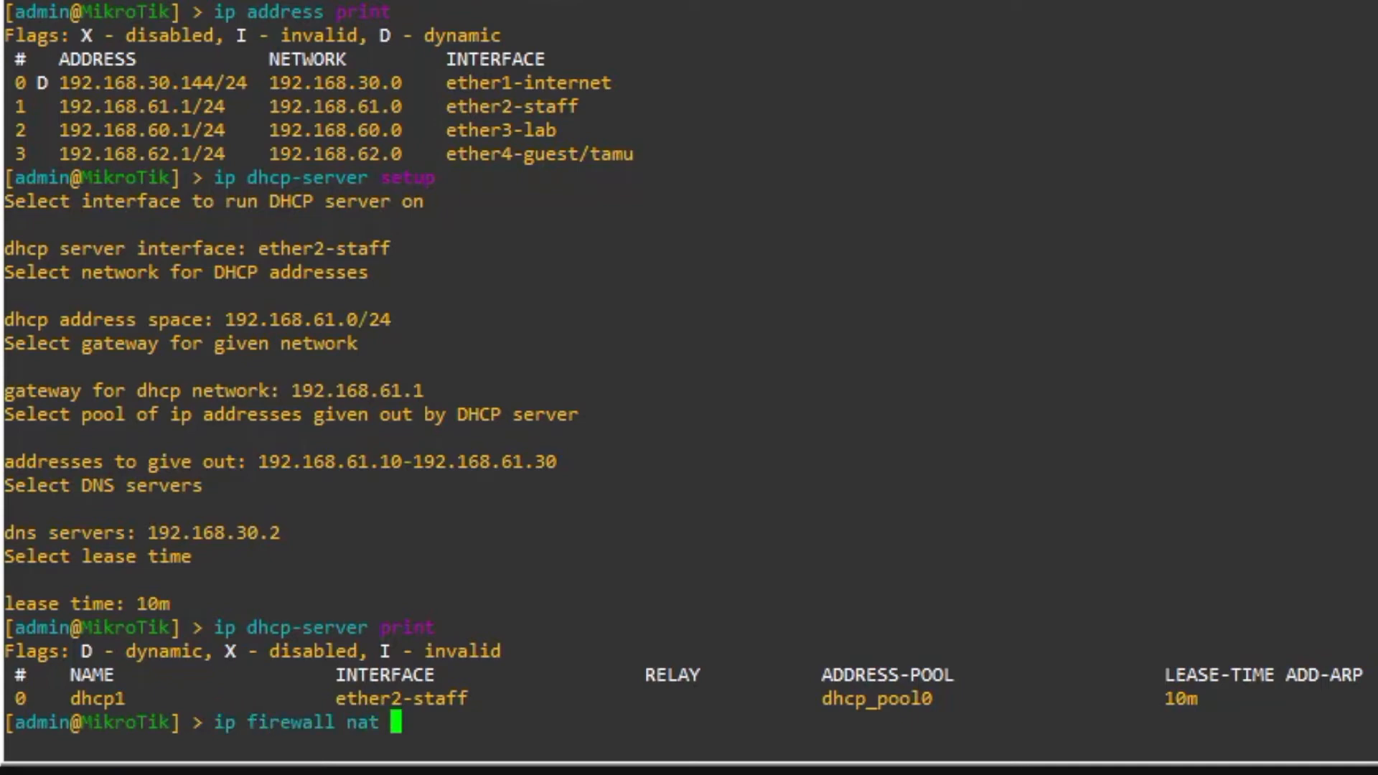
{"action": "type", "text": "add chain="}
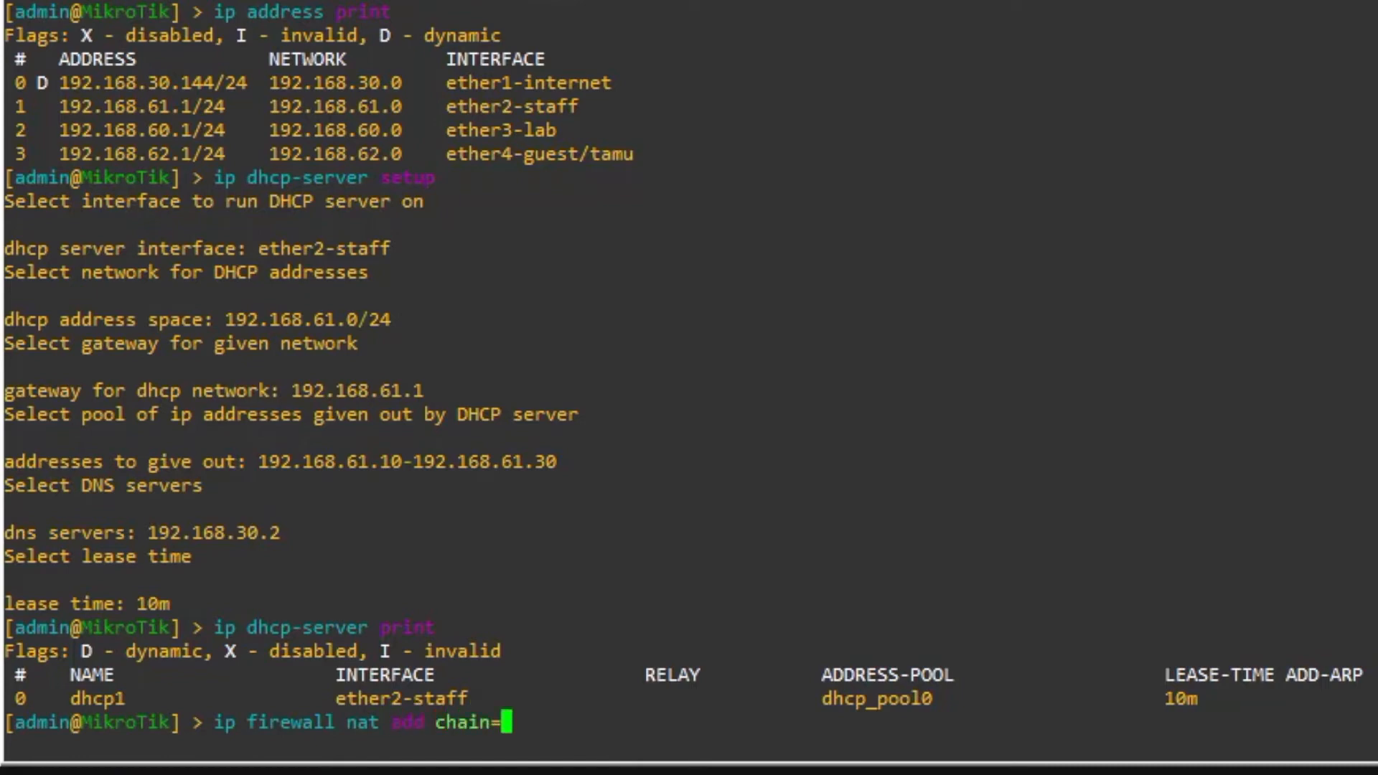
{"action": "type", "text": "srcnat "}
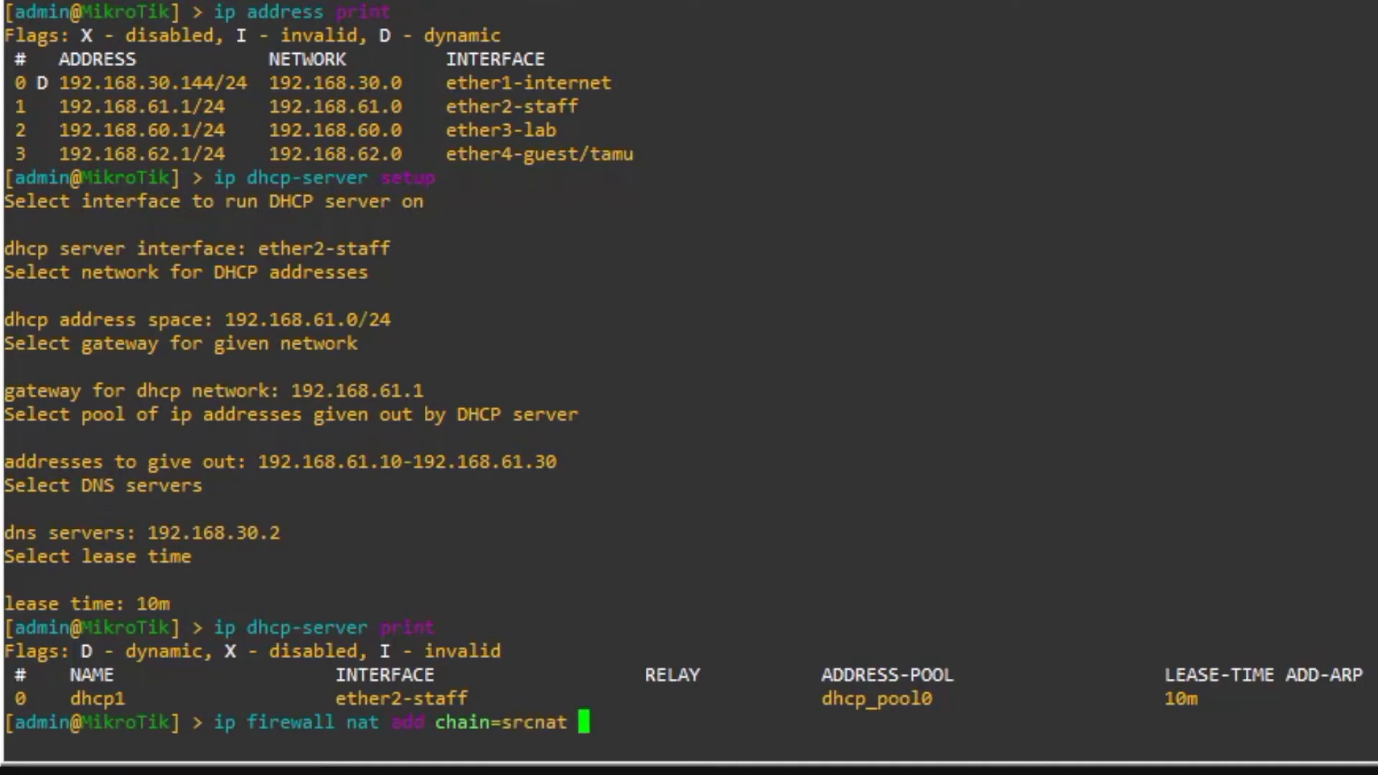
{"action": "type", "text": "out-"}
{"action": "key", "text": "Tab"}
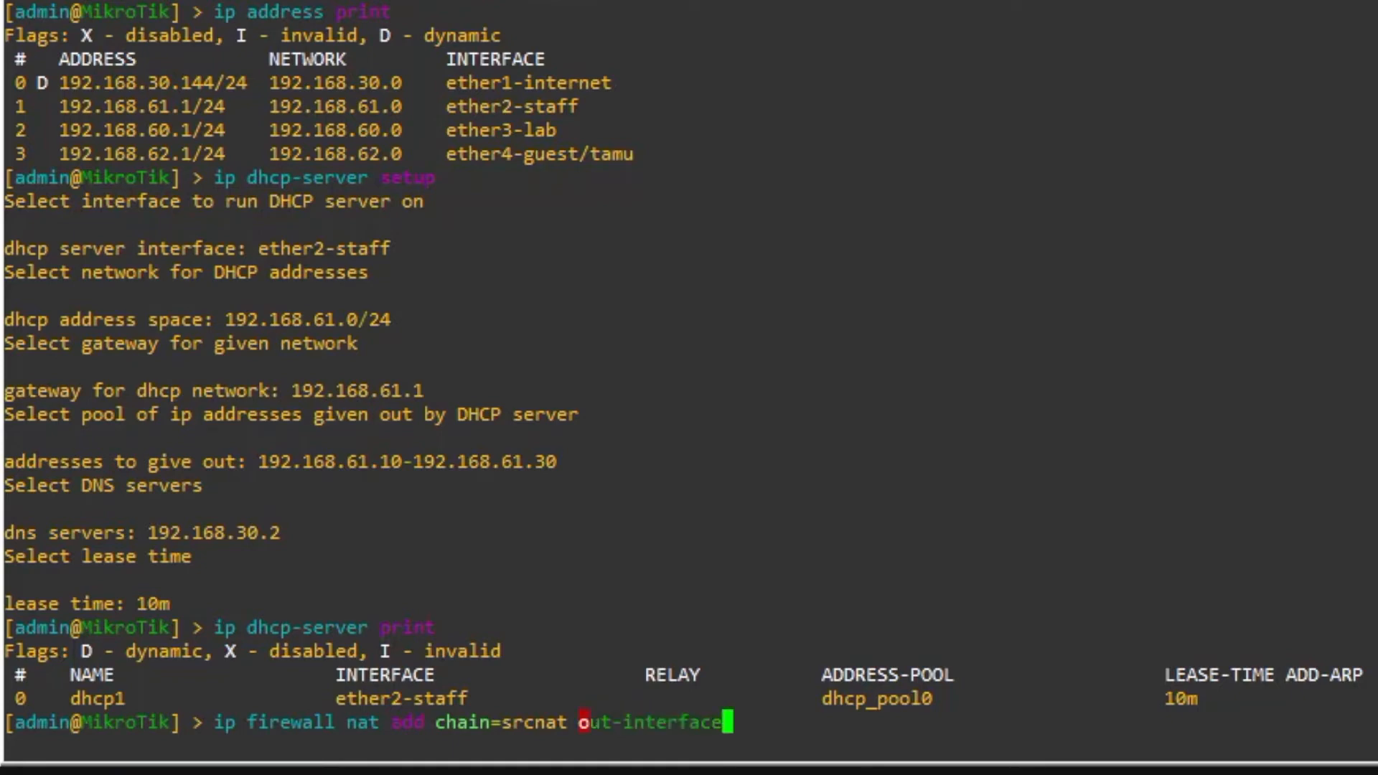
{"action": "type", "text": "=ether1"}
{"action": "key", "text": "Tab"}
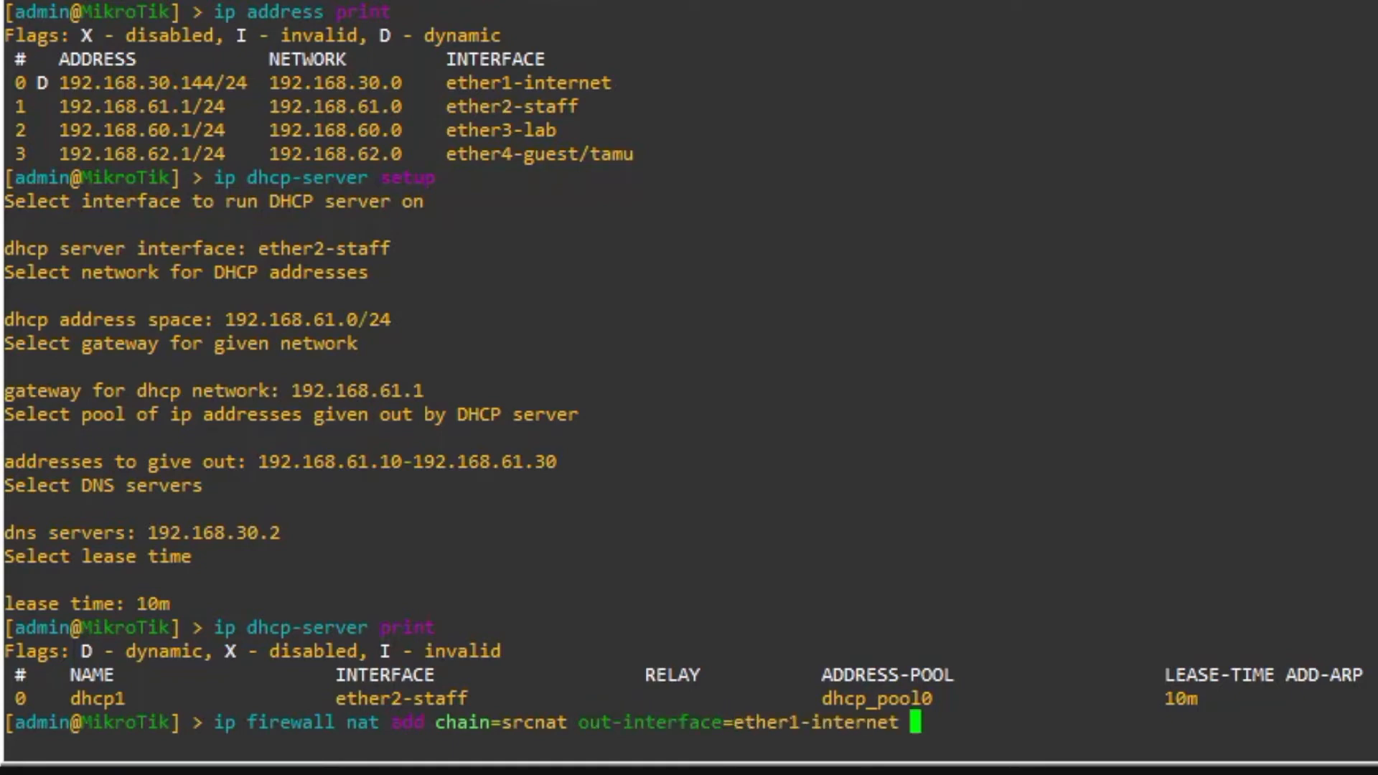
{"action": "type", "text": "action=mas"}
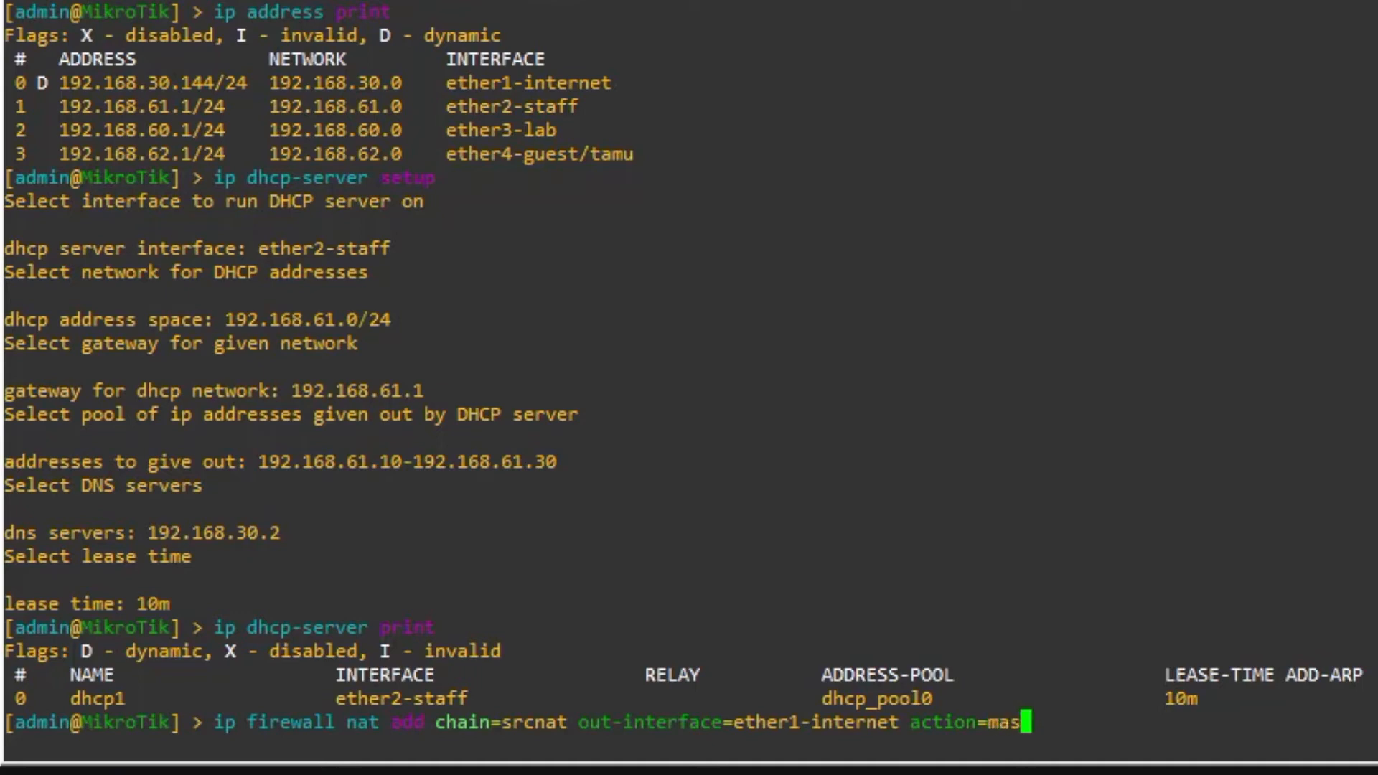
{"action": "key", "text": "Tab"}
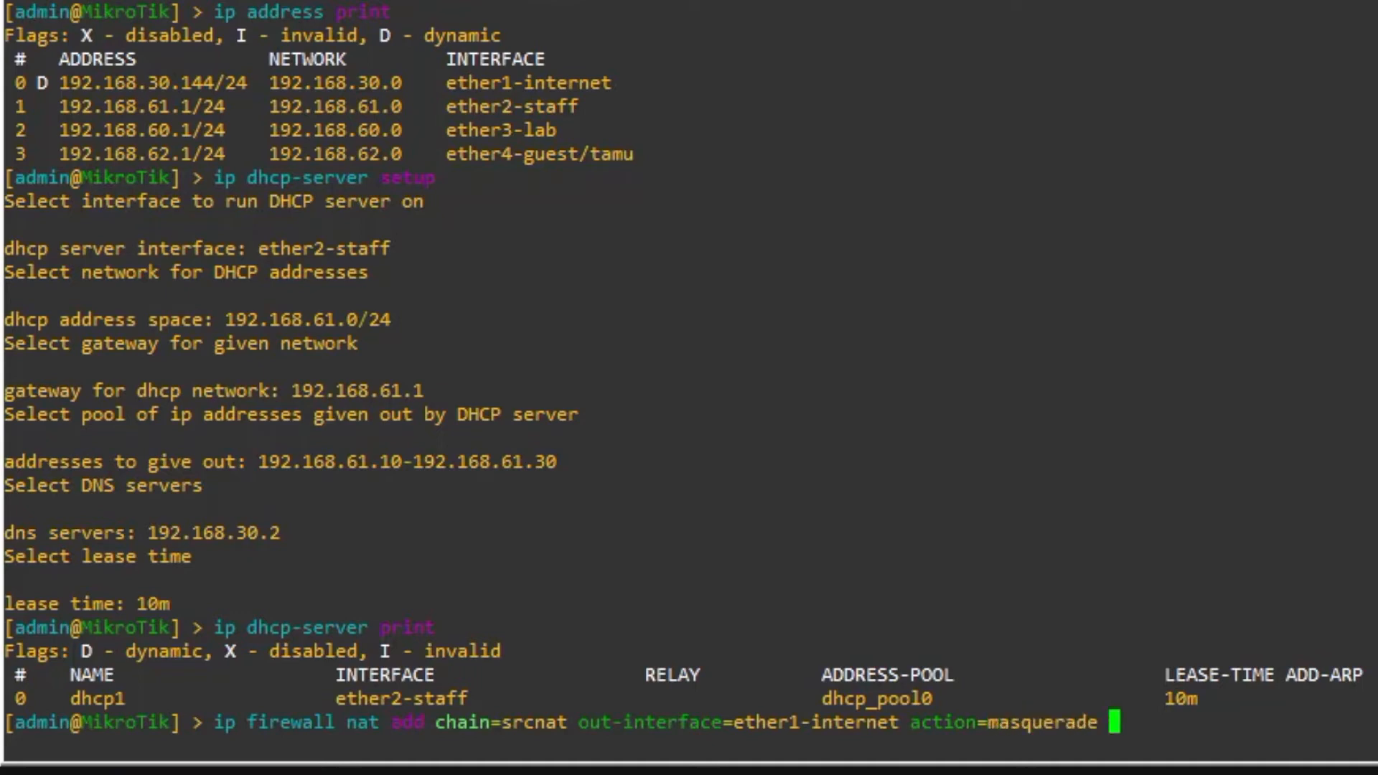
{"action": "key", "text": "Return"}
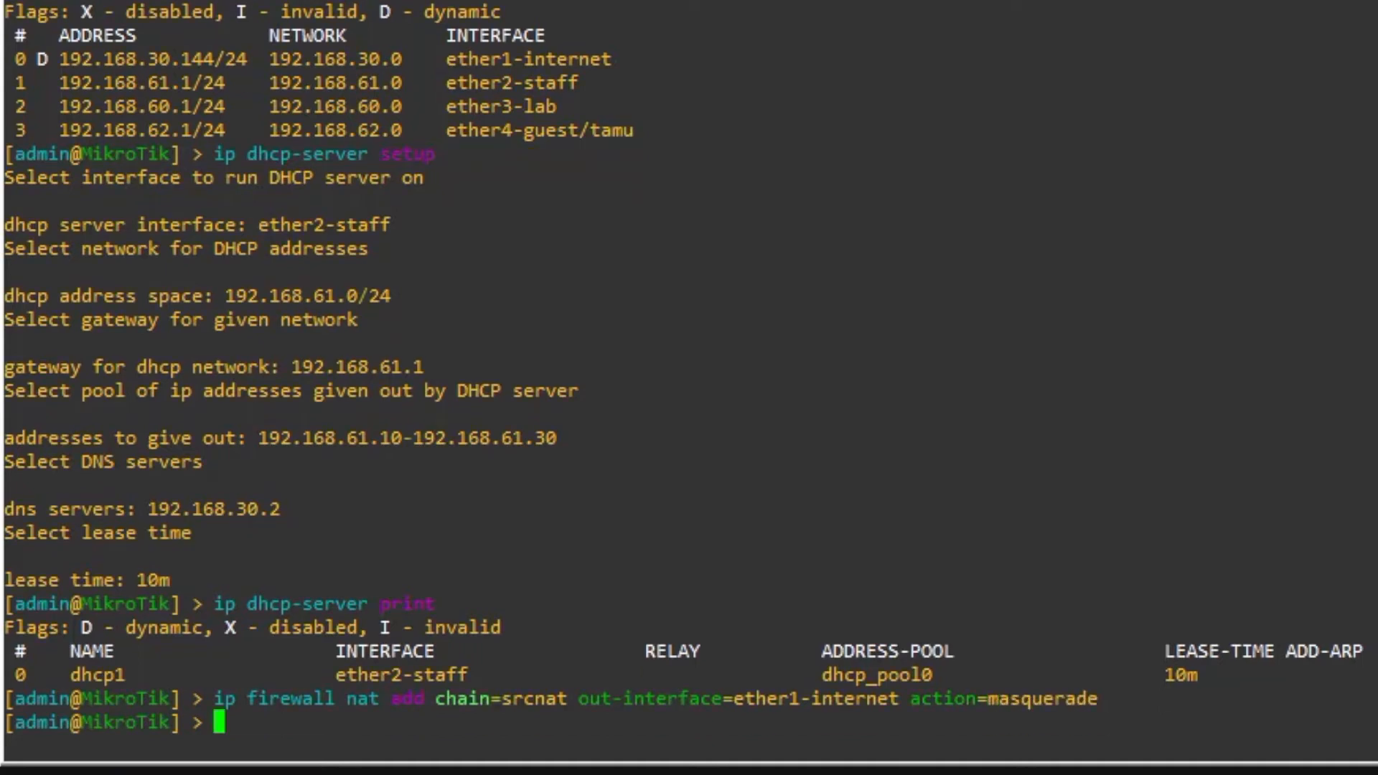
- Print the firewall NAT rules to verify the new rule, then clear the console
{"action": "type", "text": "ip fir"}
{"action": "key", "text": "Tab"}
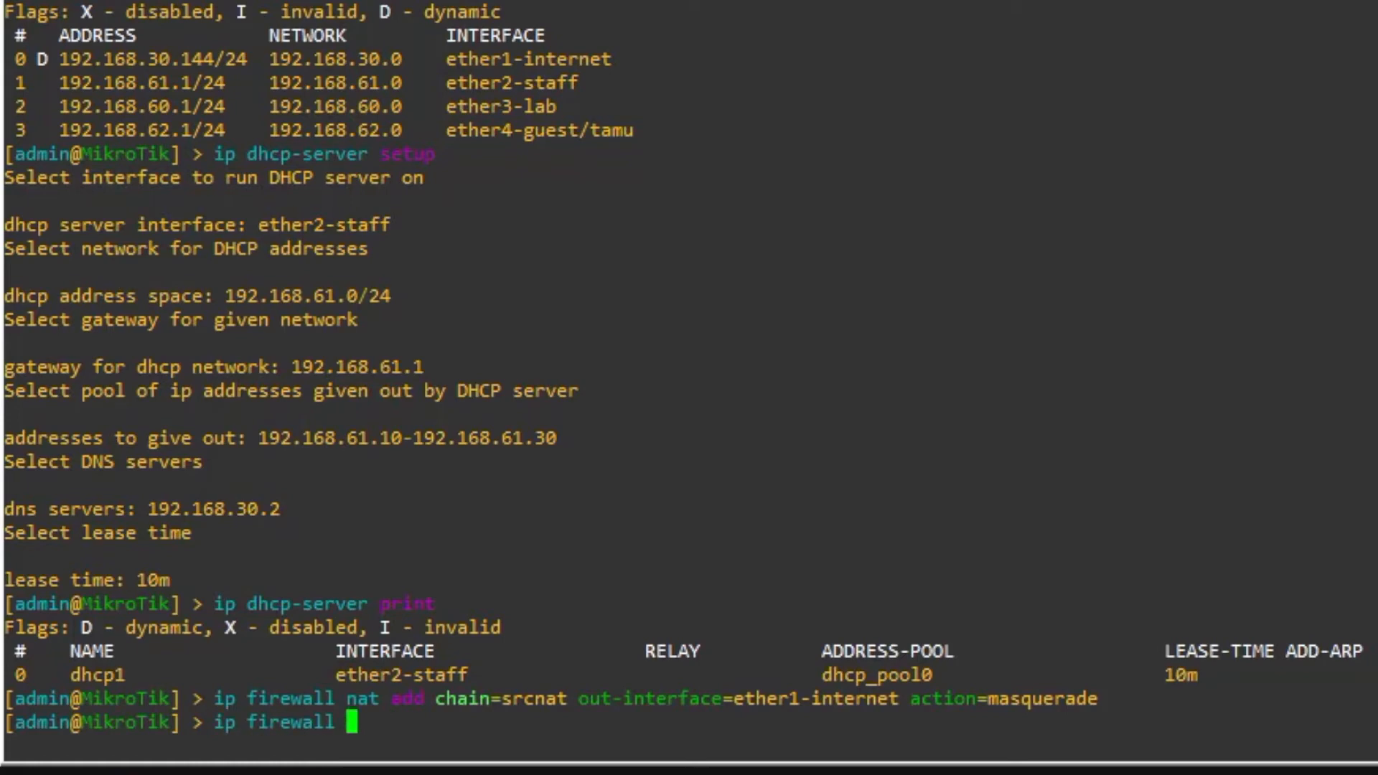
{"action": "type", "text": "nat print"}
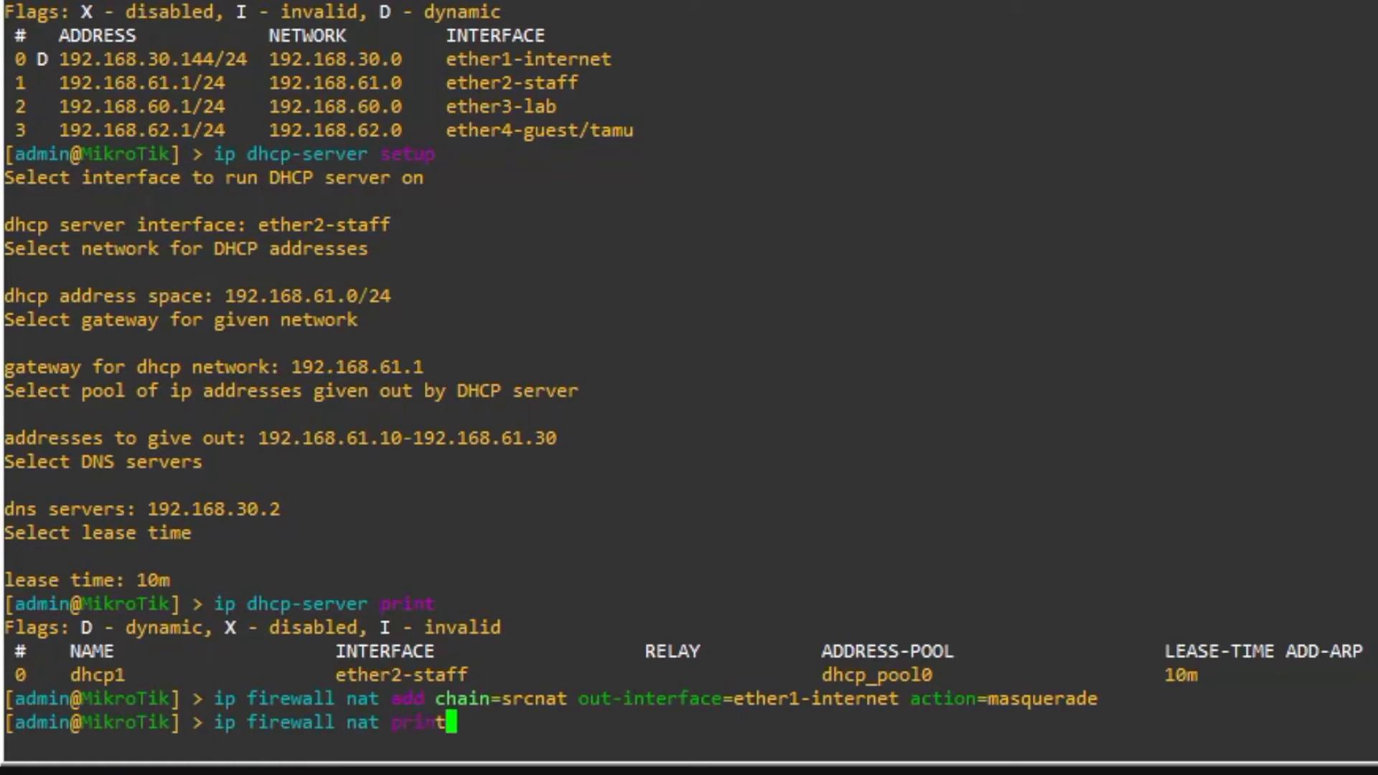
{"action": "key", "text": "Return"}
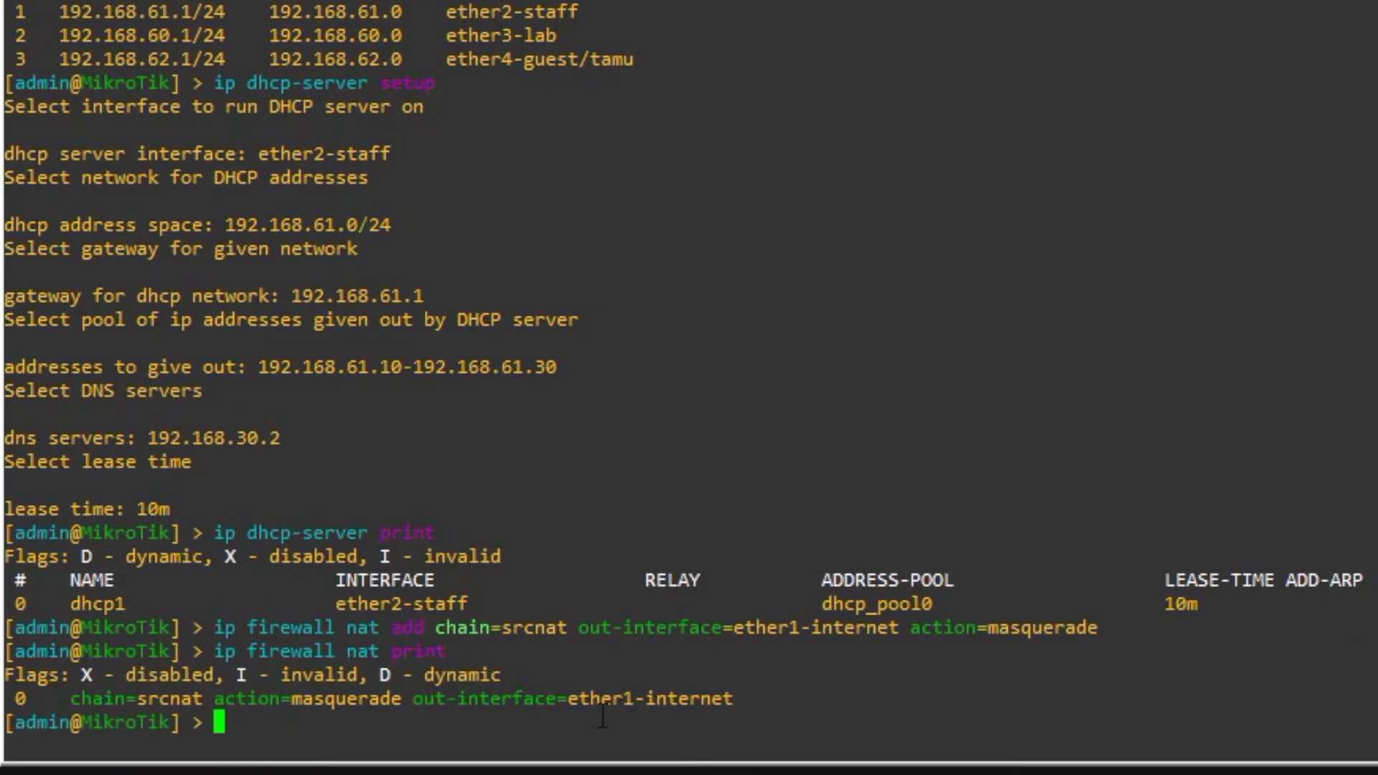
{"action": "key", "text": "ctrl+l"}
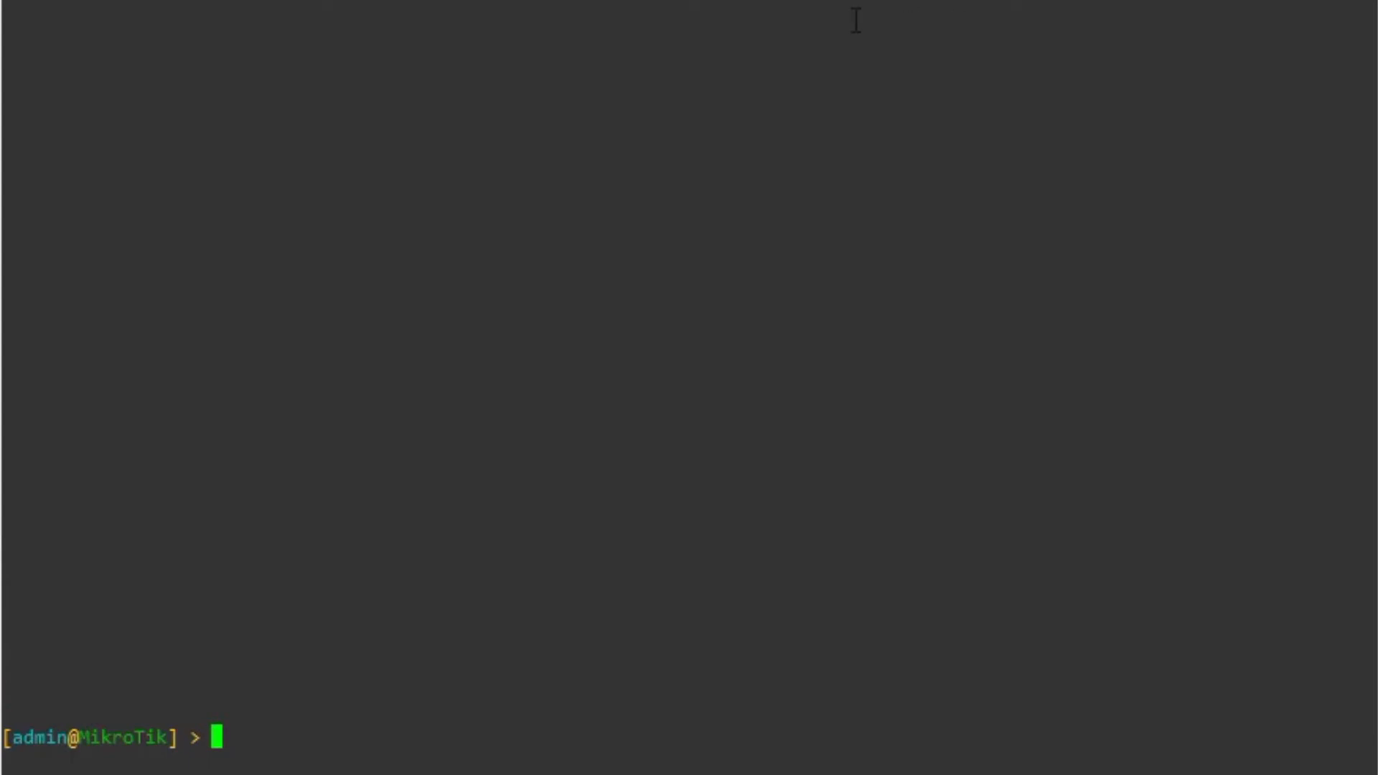
- Print the router's route table showing its connected /24 networks
{"action": "type", "text": "ip route "}
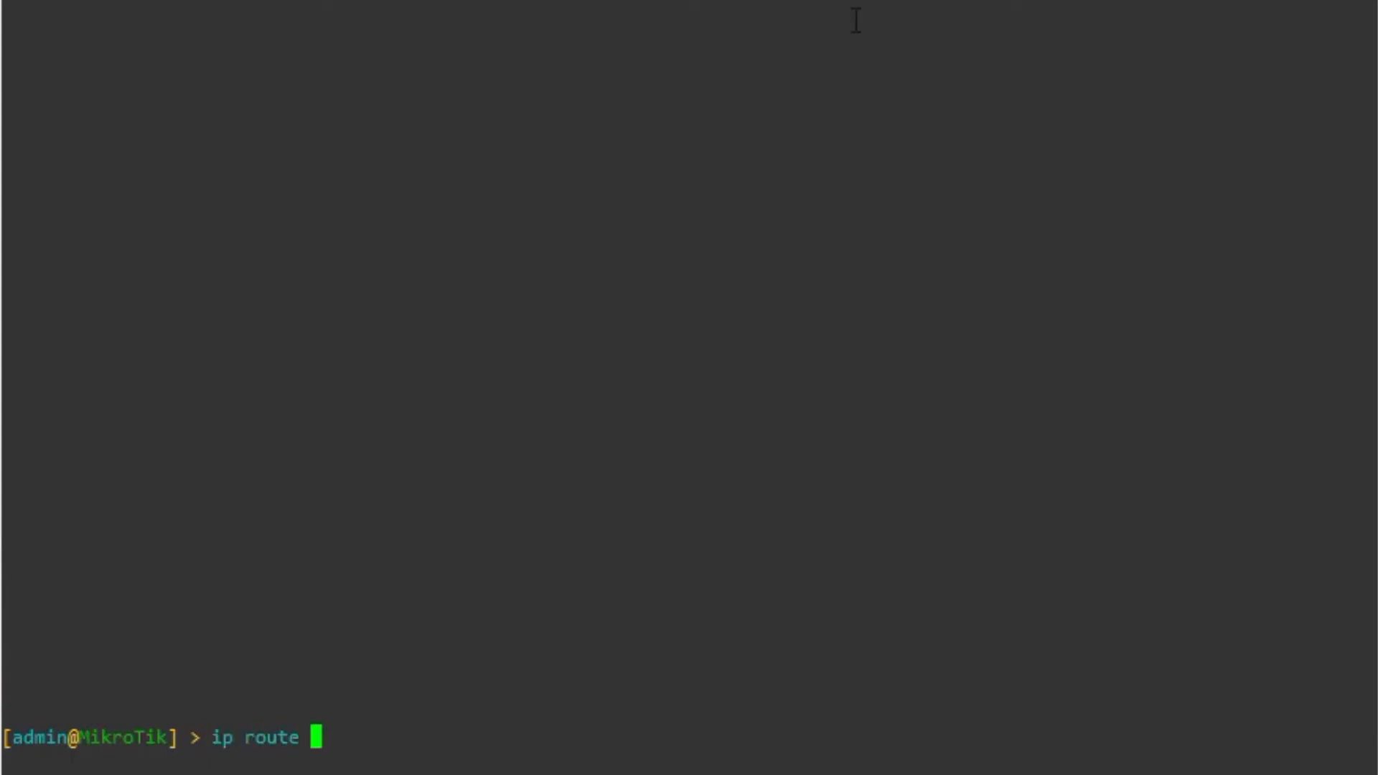
{"action": "type", "text": "print"}
{"action": "key", "text": "Return"}
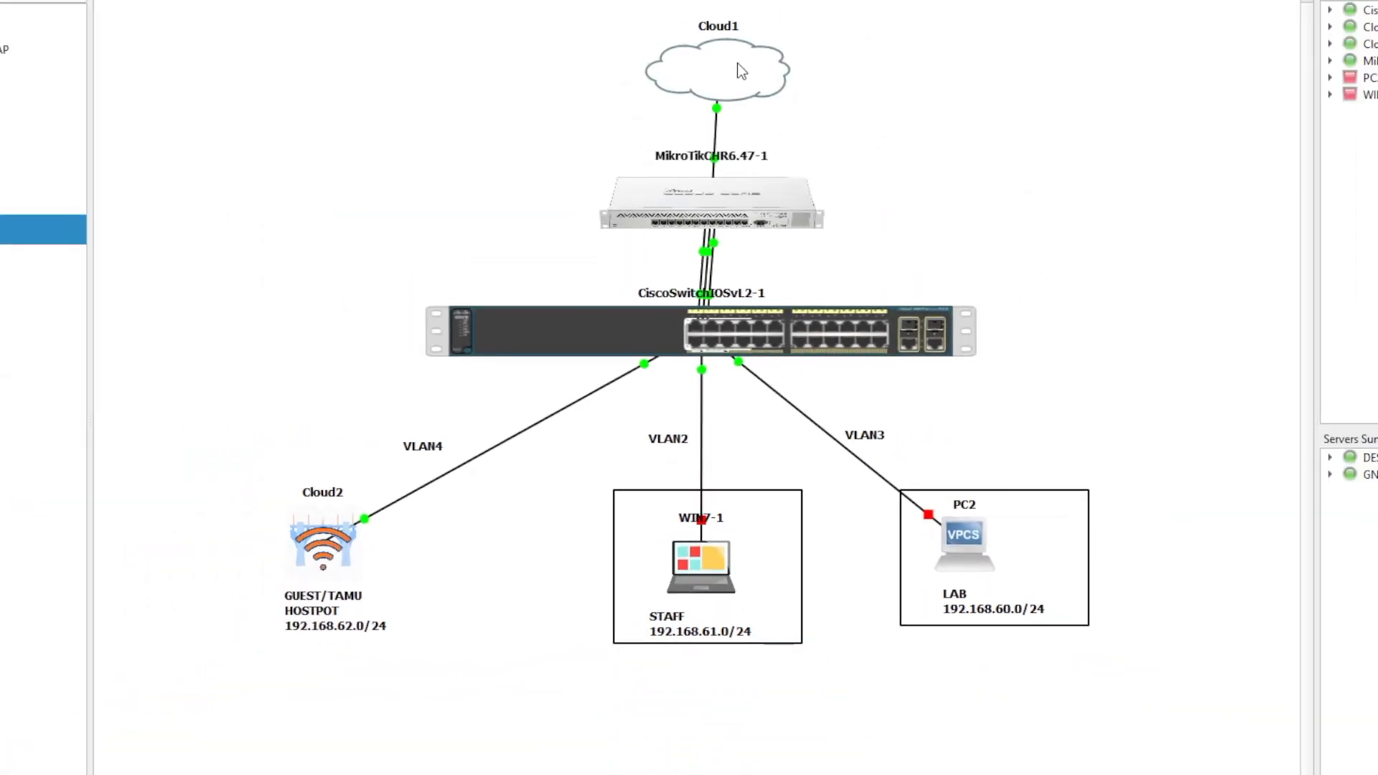
- Shift Cloud1 slightly on the canvas and switch to the GNS3 VM in VMware Workstation
{"action": "mouse_move", "coordinate": [741, 70]}
{"action": "left_mouse_down"}
{"action": "mouse_move", "coordinate": [725, 63]}
{"action": "mouse_move", "coordinate": [735, 68]}
{"action": "left_mouse_up"}
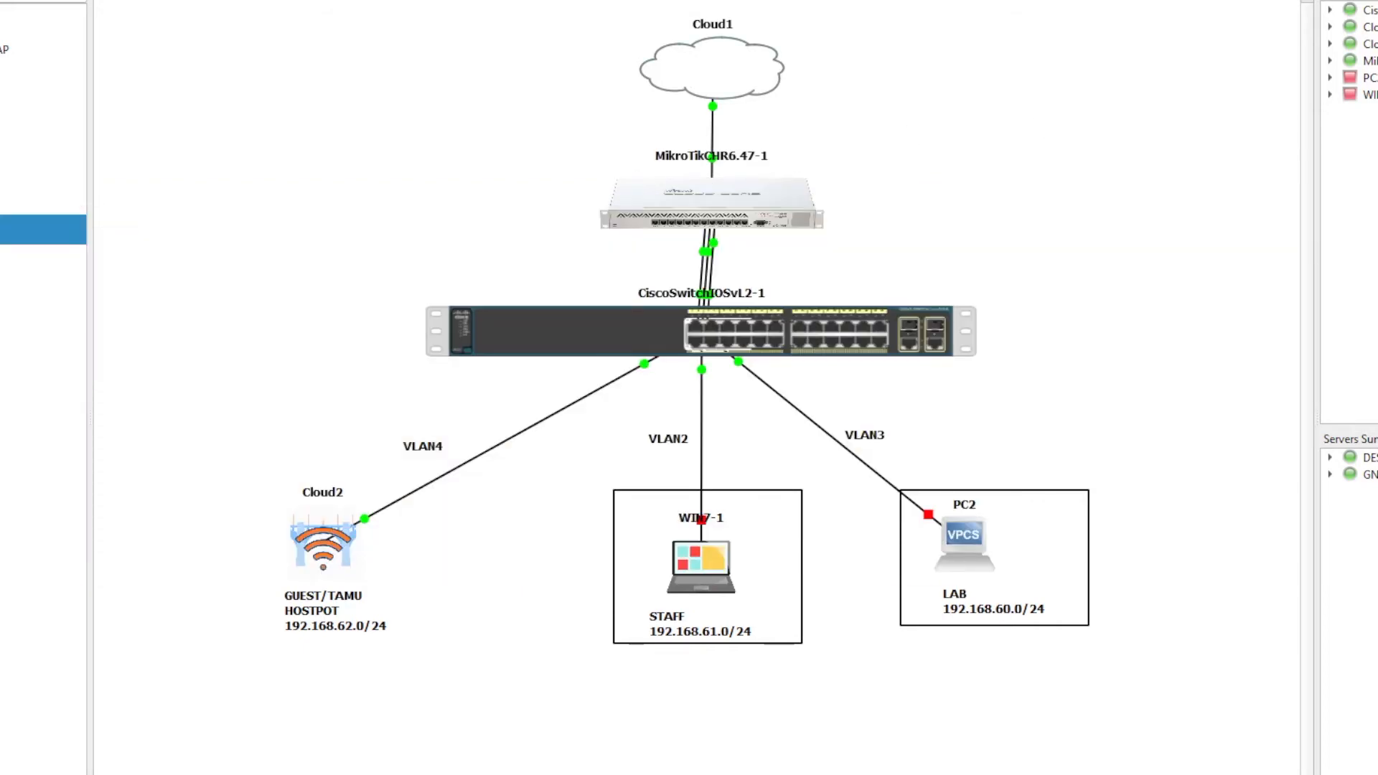
{"action": "key", "text": "alt+Tab"}
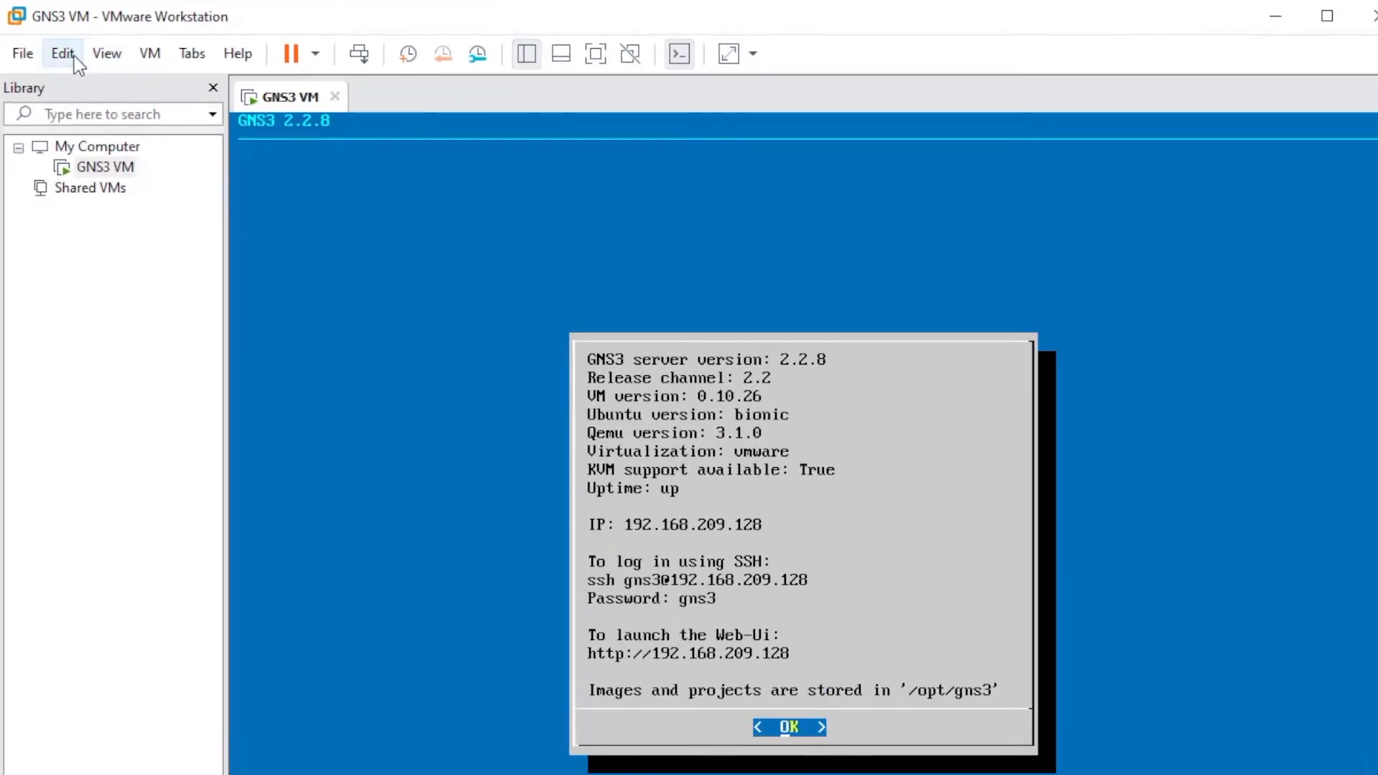
- Check in the Virtual Network Editor that VMnet8's NAT gateway is 192.168.30.2
{"action": "left_click", "coordinate": [296, 31]}
{"action": "left_click", "coordinate": [124, 168]}
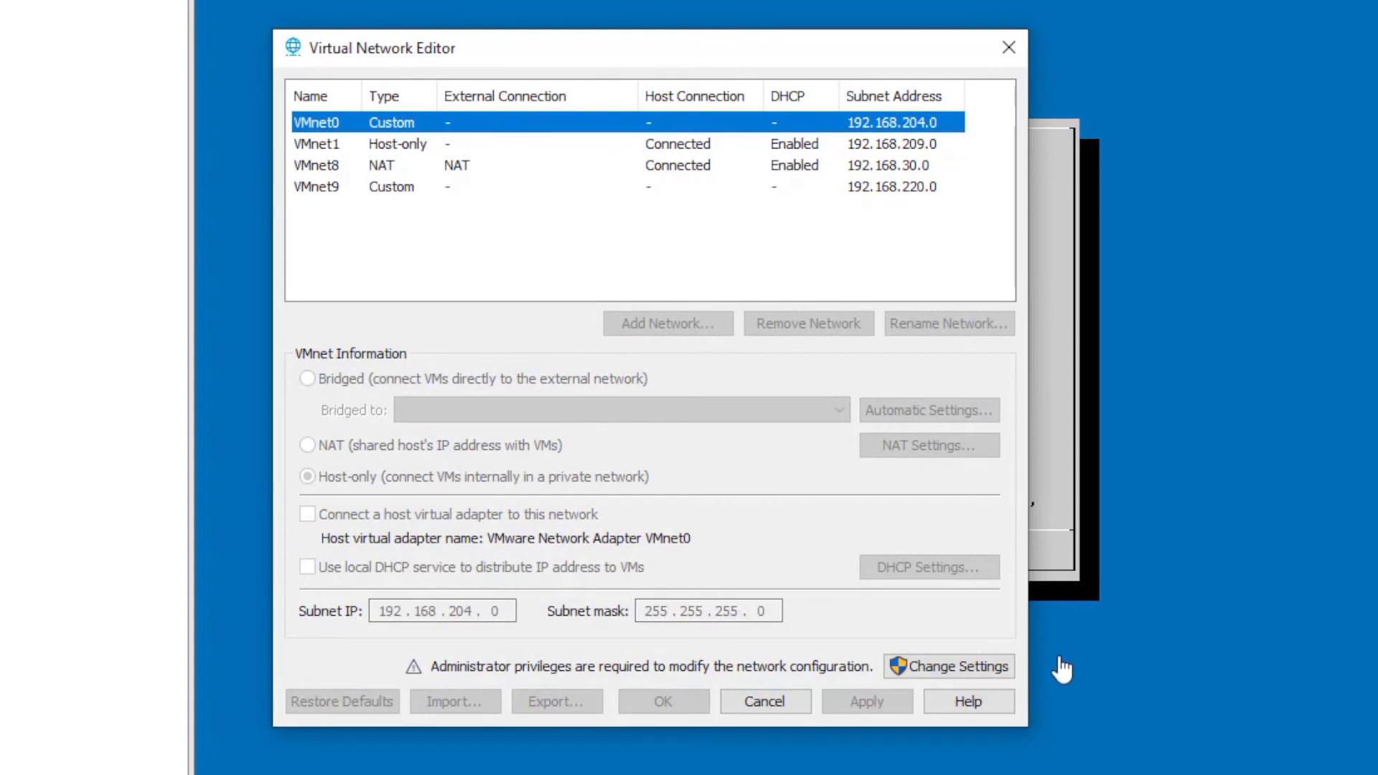
{"action": "left_click", "coordinate": [976, 673]}
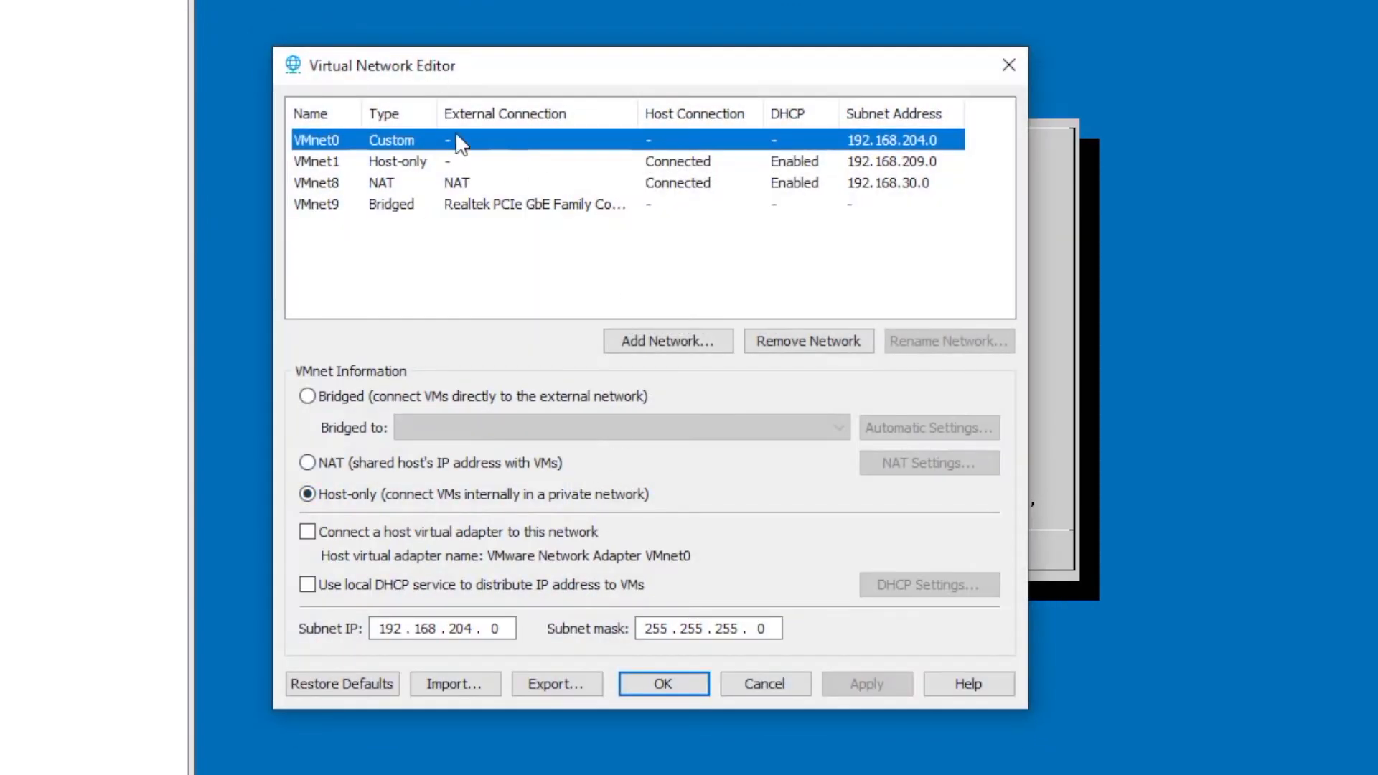
{"action": "left_click", "coordinate": [325, 188]}
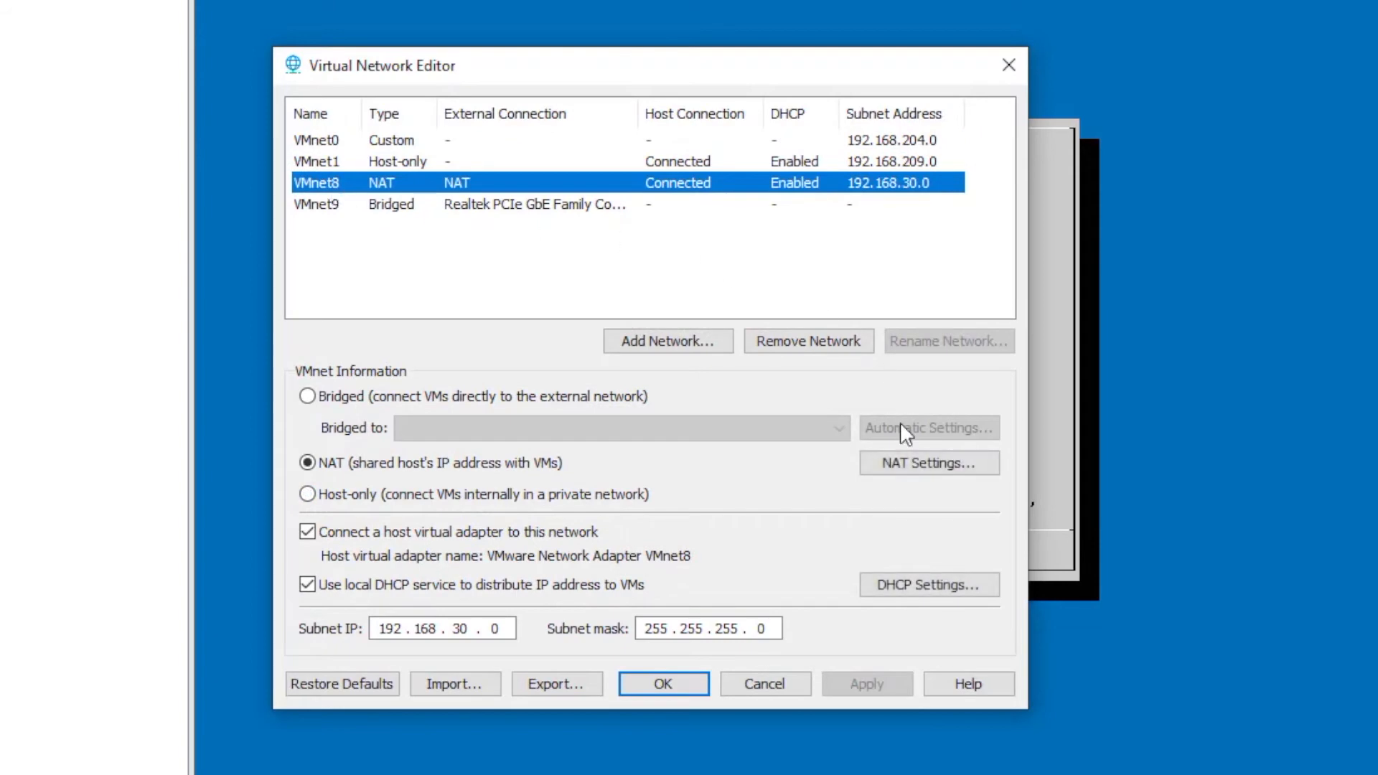
{"action": "left_click", "coordinate": [903, 463]}
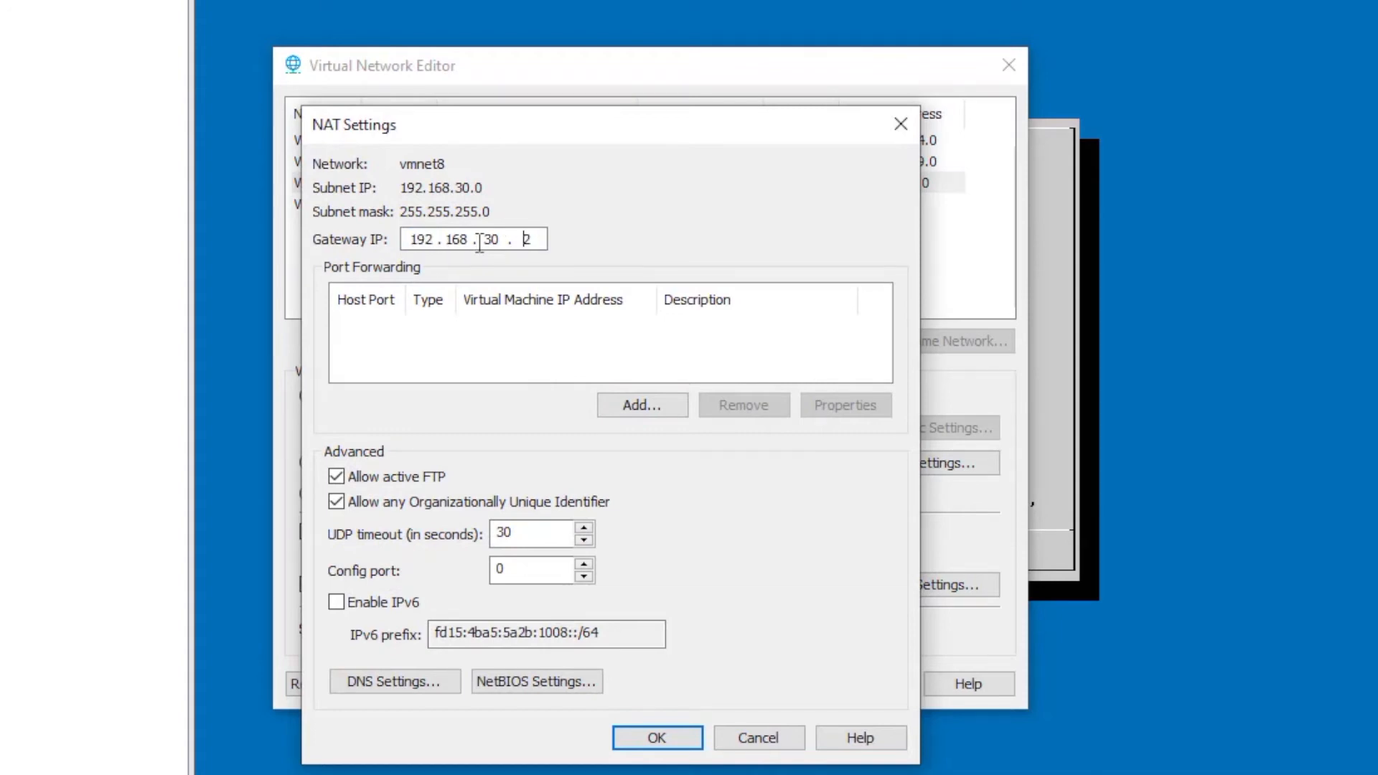
{"action": "left_click", "coordinate": [667, 736]}
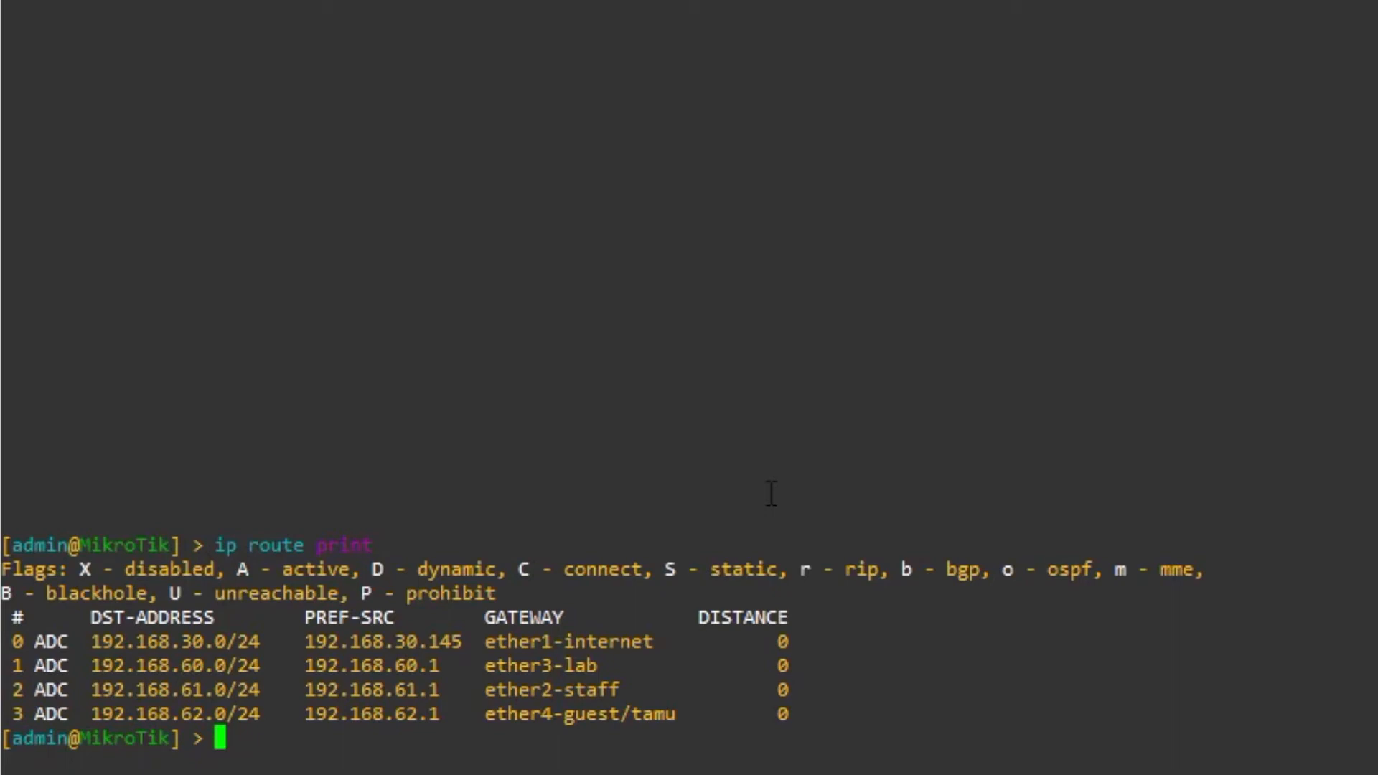
- Add a default route via gateway 192.168.30.2 and list the route table
{"action": "type", "text": "ip route add "}
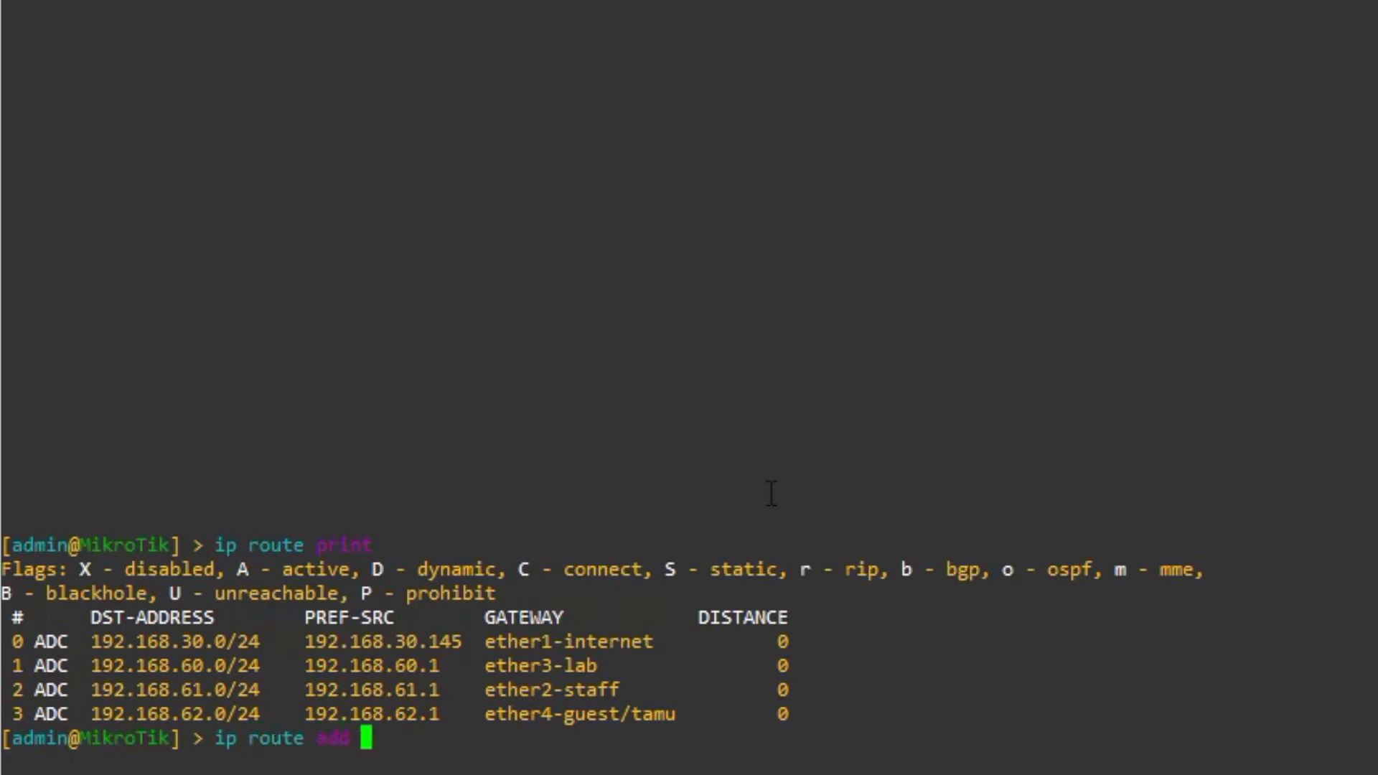
{"action": "type", "text": "gateway="}
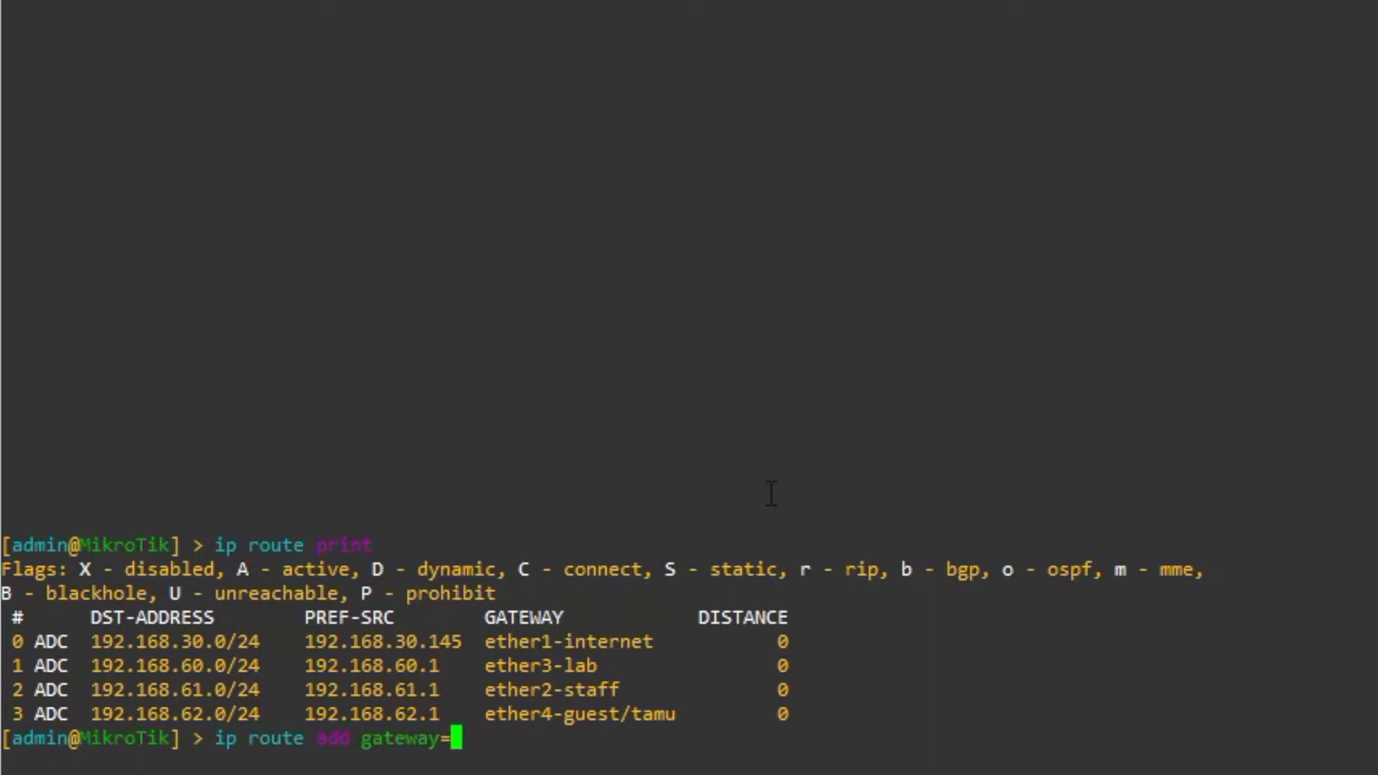
{"action": "type", "text": "192.168.30"}
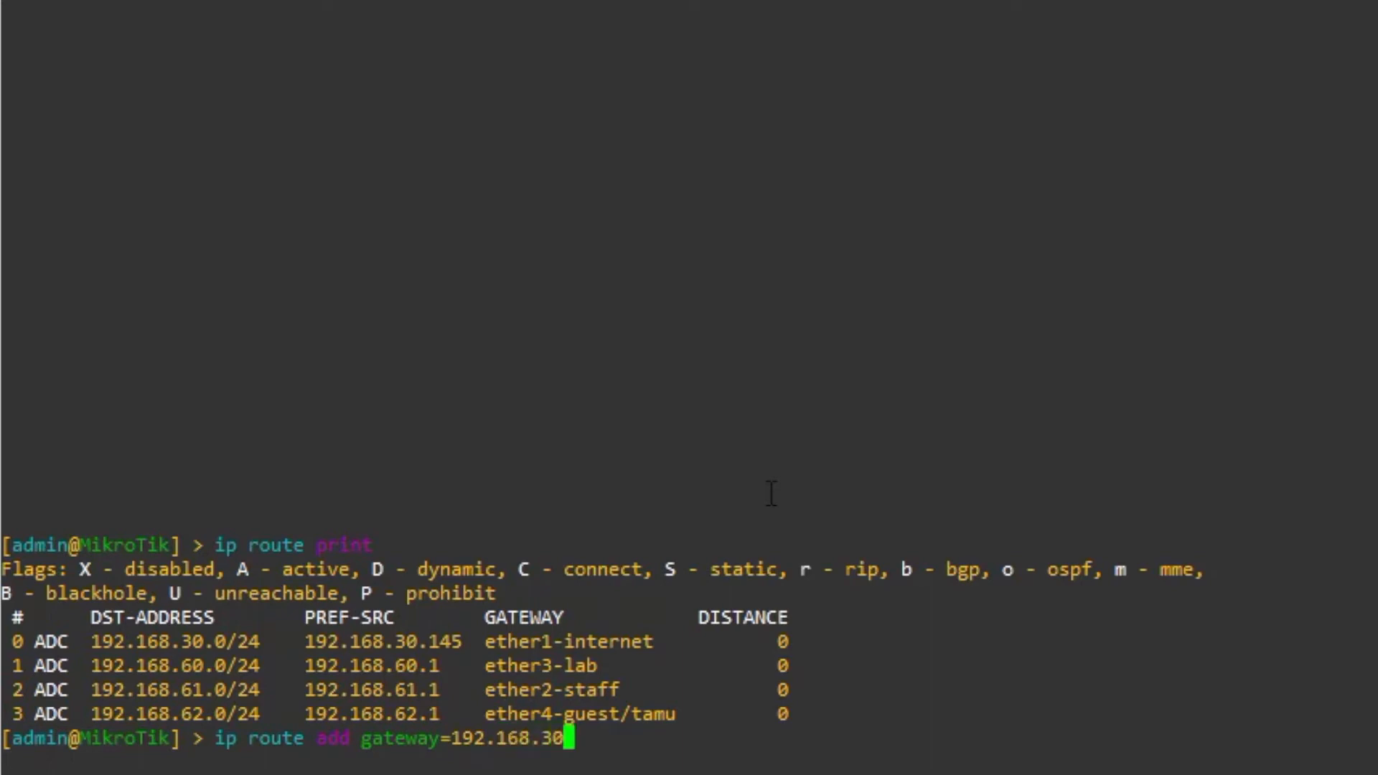
{"action": "type", "text": ".2"}
{"action": "key", "text": "Return"}
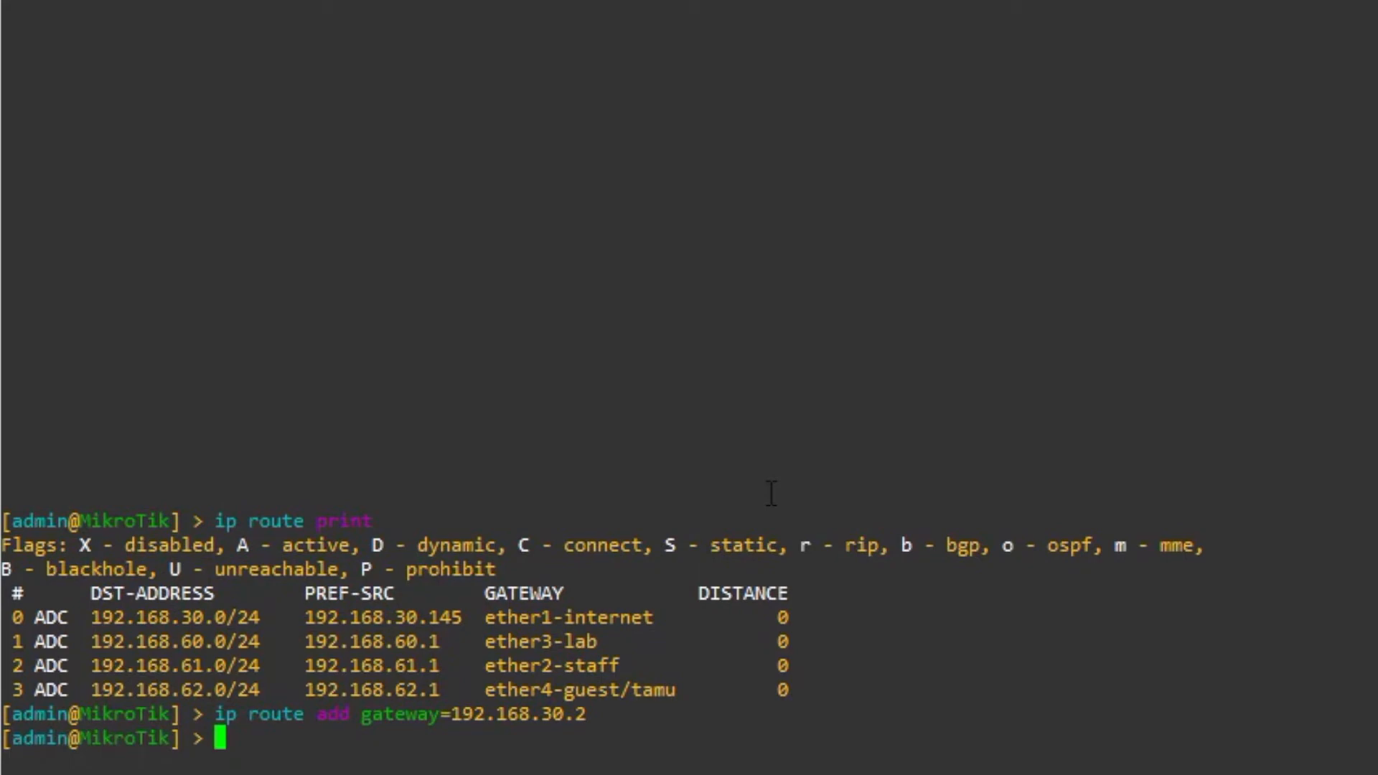
{"action": "type", "text": "ip route p"}
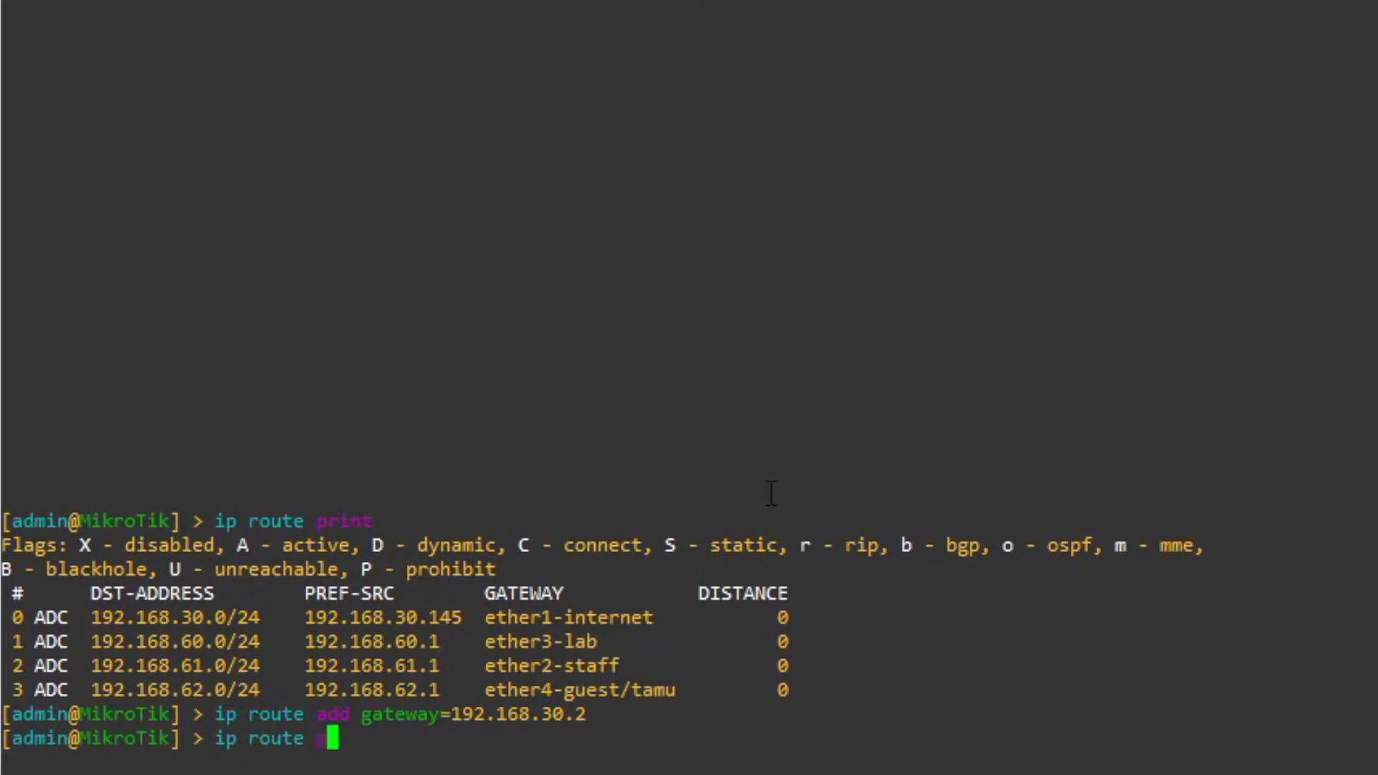
{"action": "type", "text": "rint"}
{"action": "key", "text": "Return"}
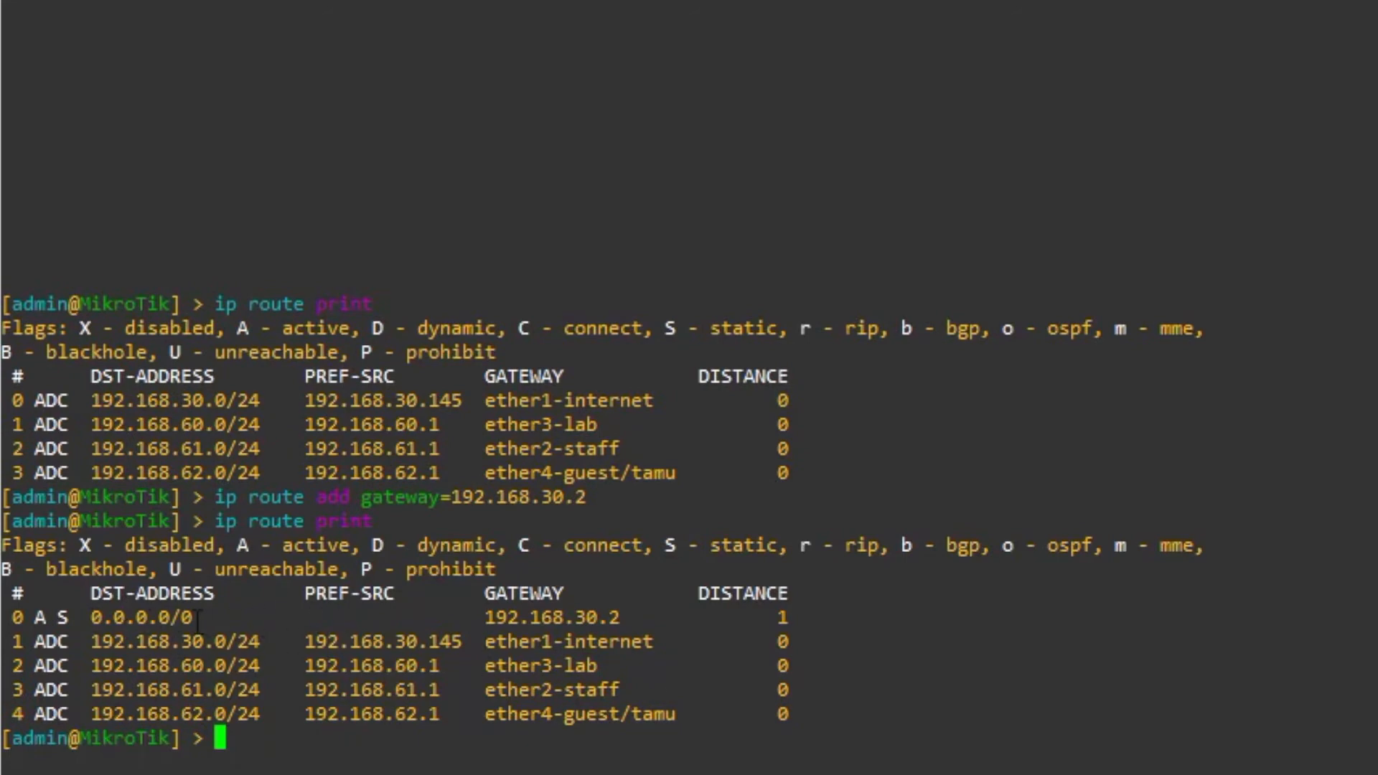
- Highlight the new 0.0.0.0/0 route and its 192.168.30.2 gateway, then clear the console
{"action": "left_click_drag", "start_coordinate": [196, 618], "coordinate": [94, 619]}
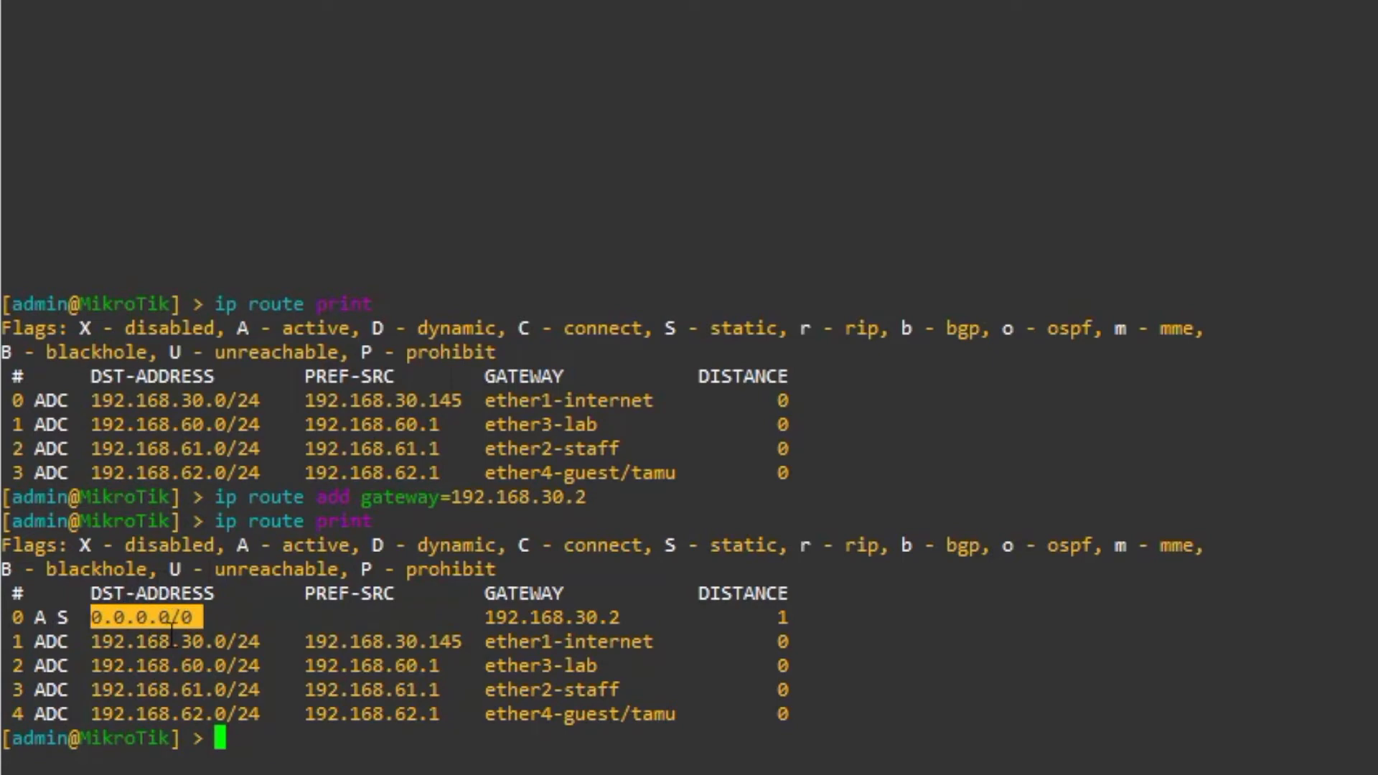
{"action": "left_click_drag", "start_coordinate": [173, 638], "coordinate": [181, 686]}
{"action": "left_click", "coordinate": [243, 620]}
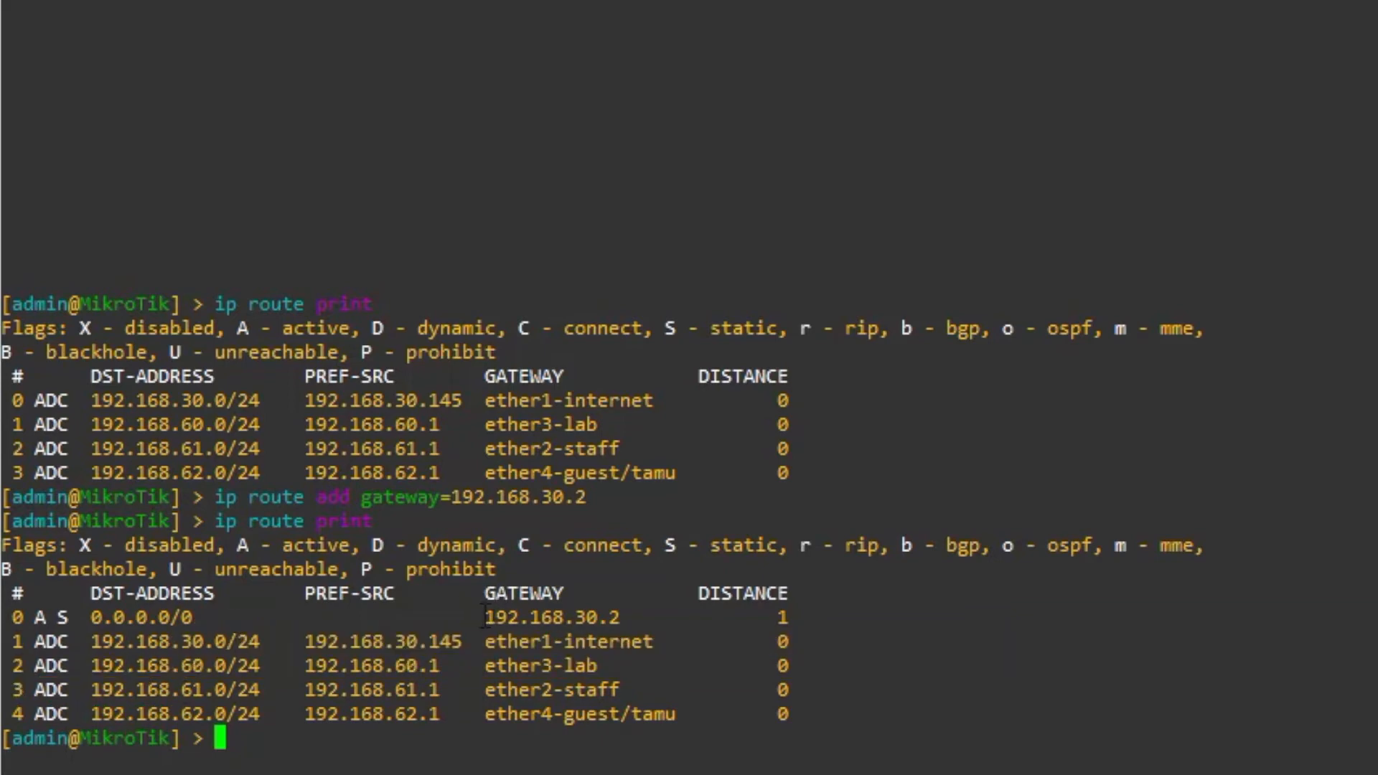
{"action": "left_click_drag", "start_coordinate": [486, 617], "coordinate": [642, 619]}
{"action": "left_click", "coordinate": [642, 619]}
{"action": "key", "text": "ctrl+l"}
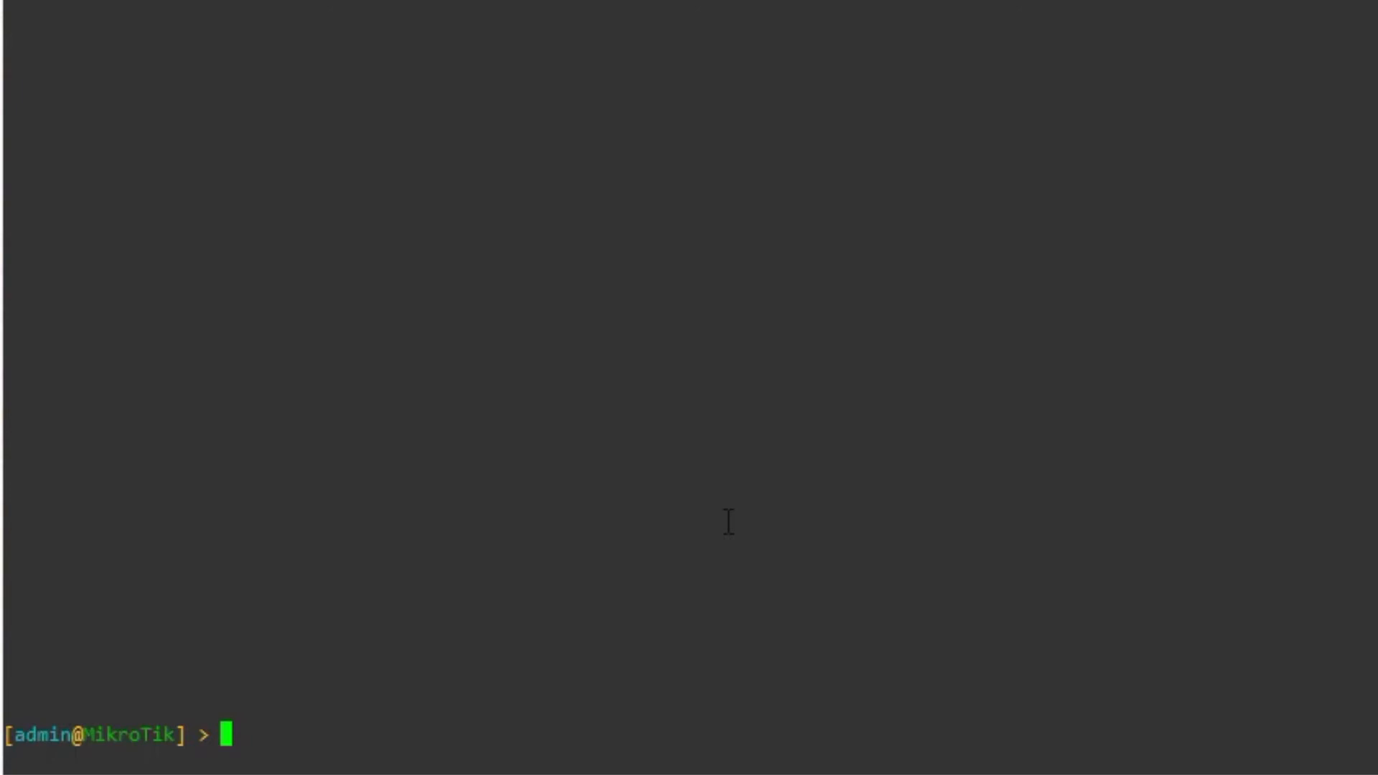
- Apply DNS servers 192.168.30.2 and 8.8.8.8 with 'ip dns set', then print the DNS settings
{"action": "type", "text": "ip dns set "}
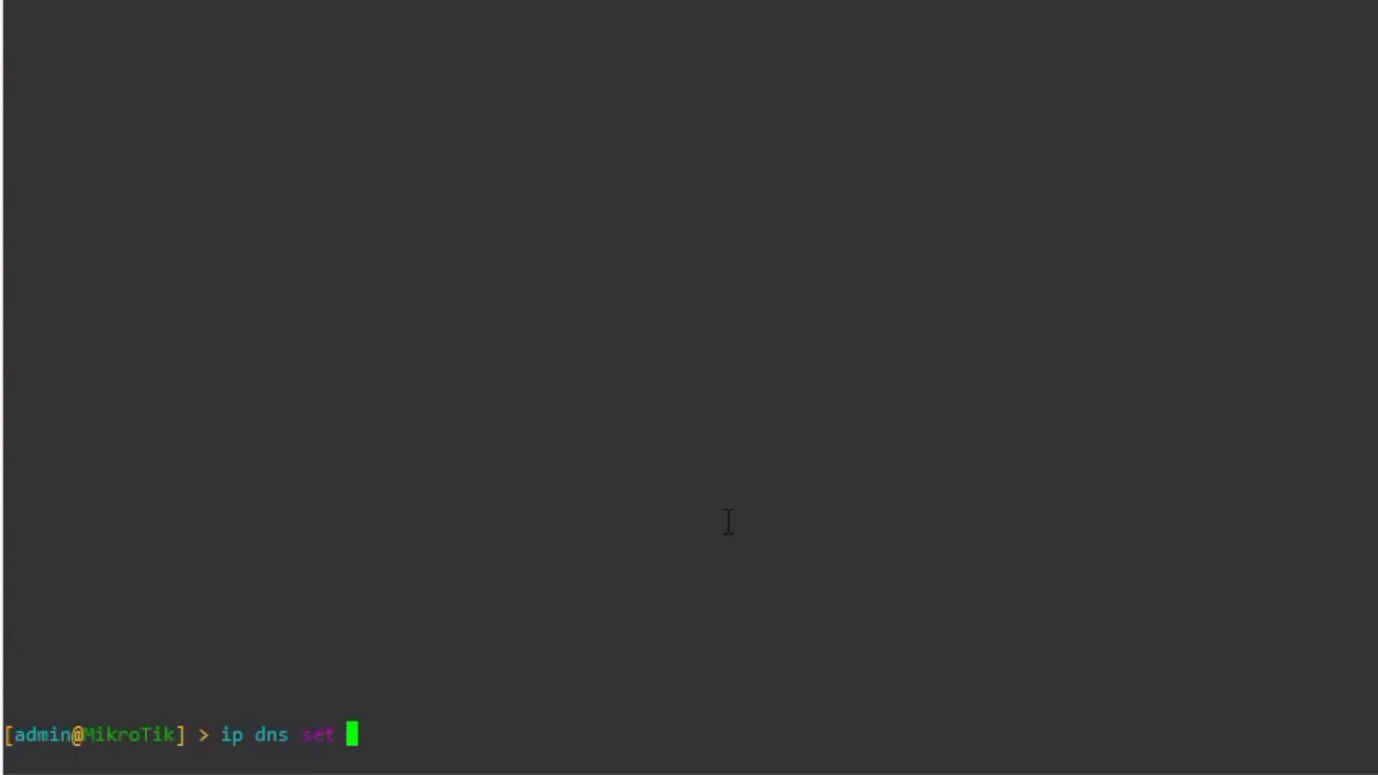
{"action": "type", "text": "servers="}
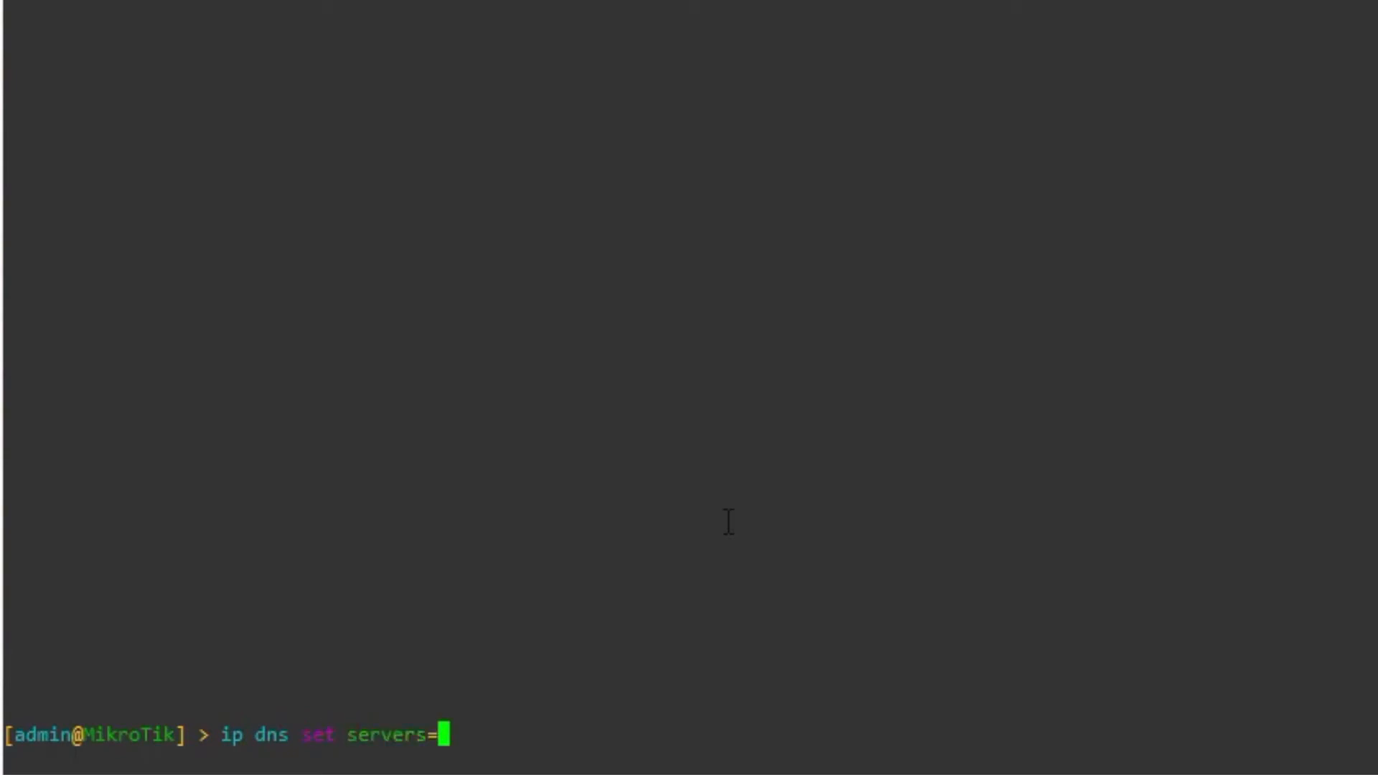
{"action": "type", "text": "192.168"}
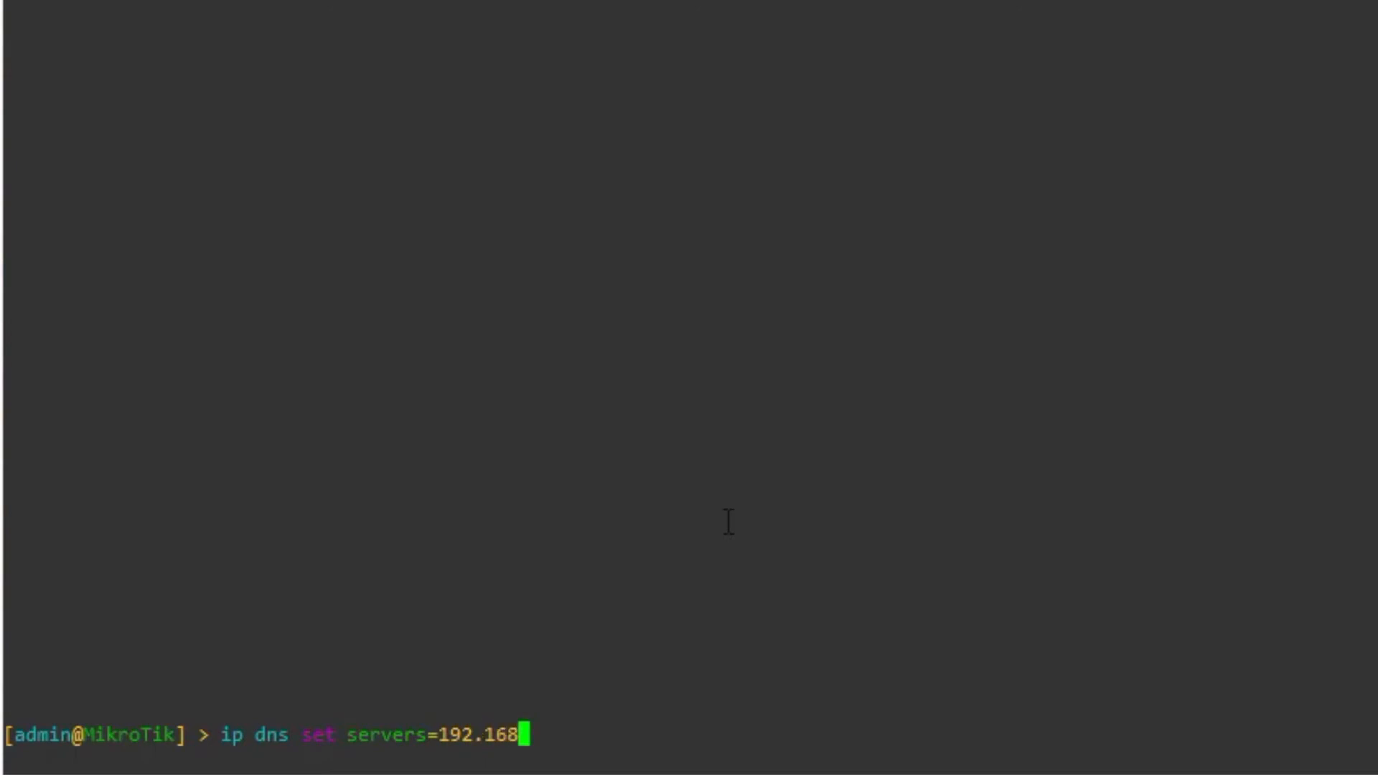
{"action": "type", "text": ".30.2"}
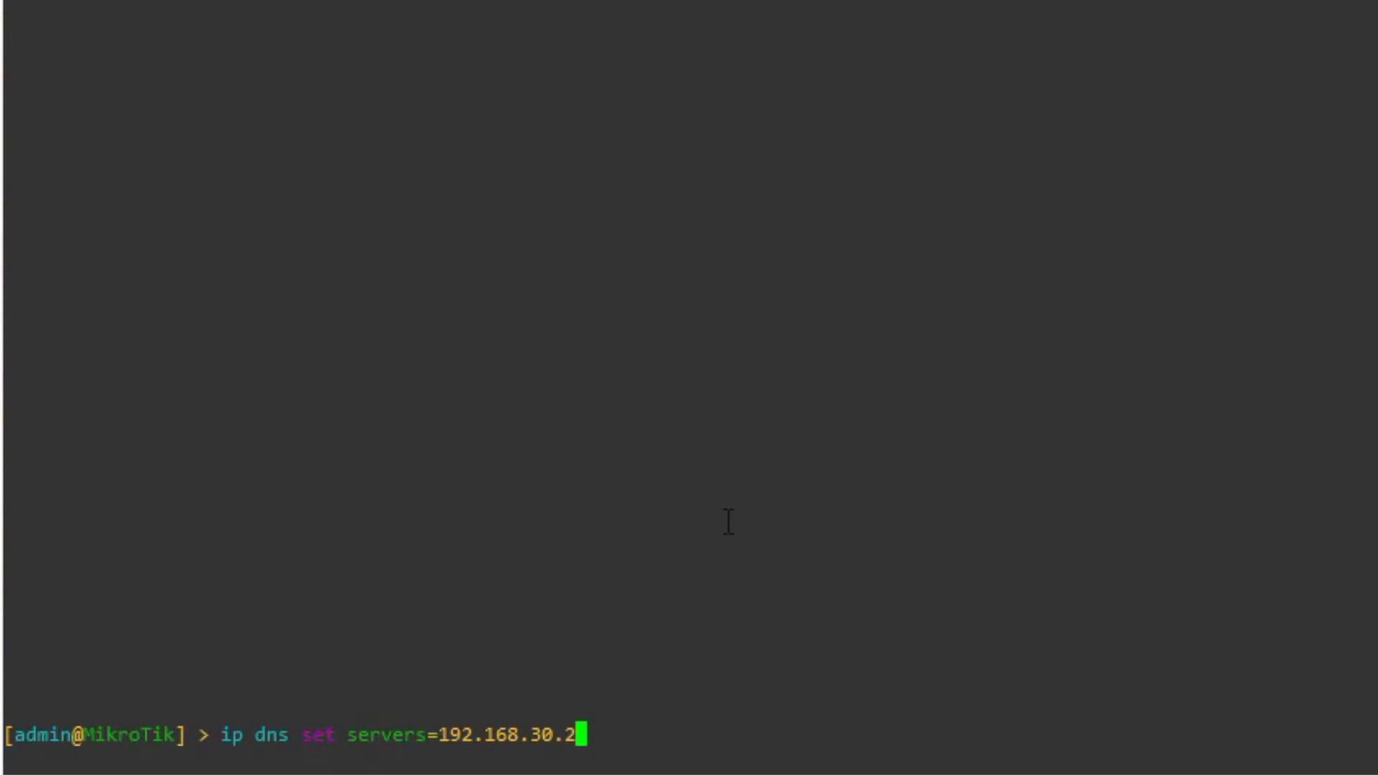
{"action": "type", "text": ",8.8.8.8"}
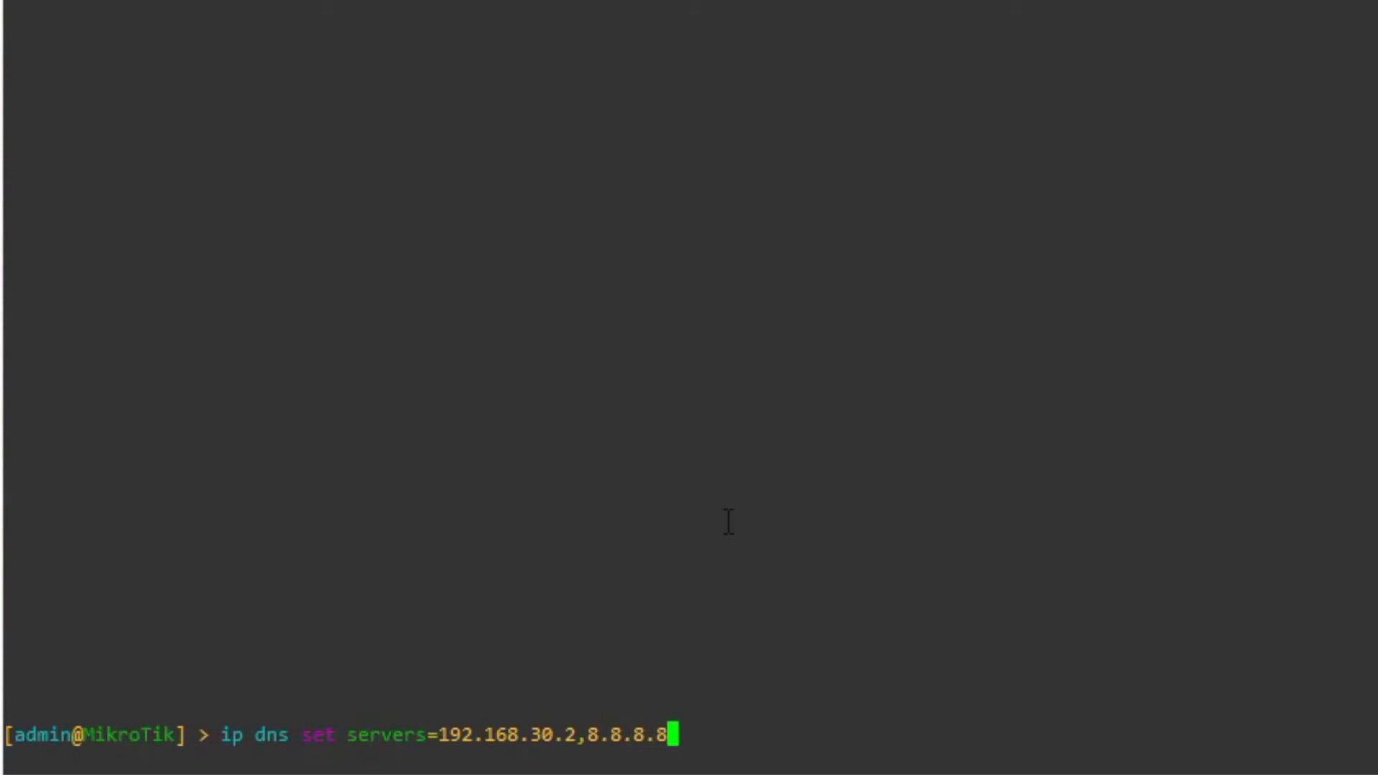
{"action": "key", "text": "Return"}
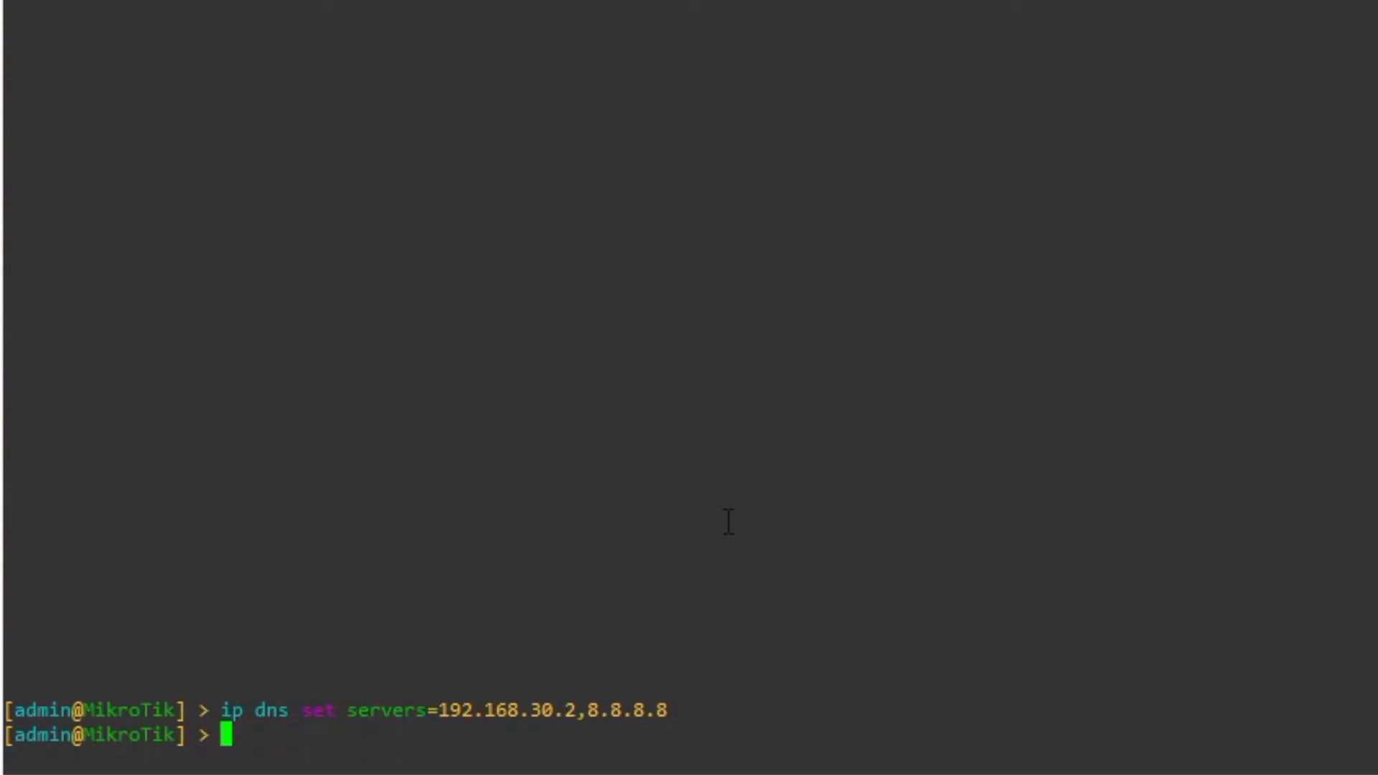
{"action": "type", "text": "ip pr"}
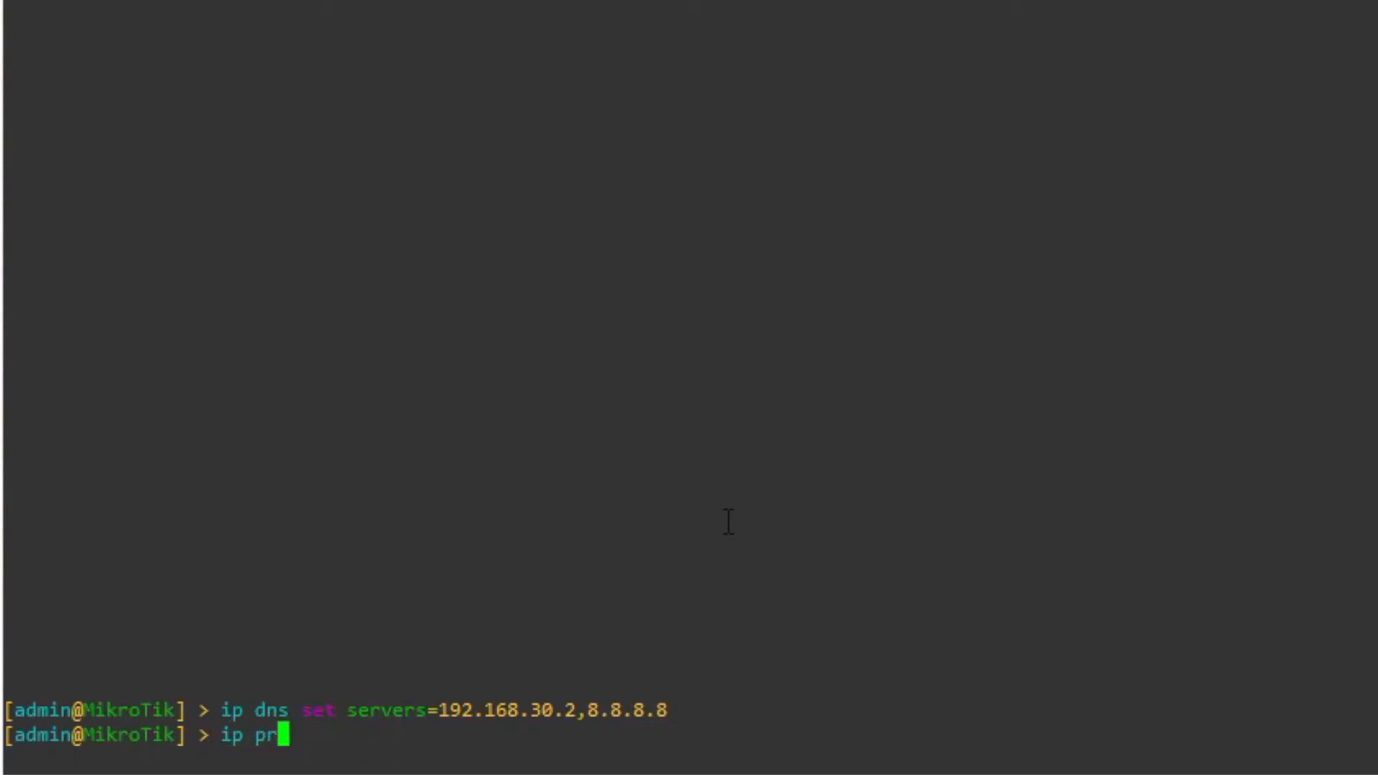
{"action": "key", "text": "BackSpace"}
{"action": "type", "text": "dns ptomy"}
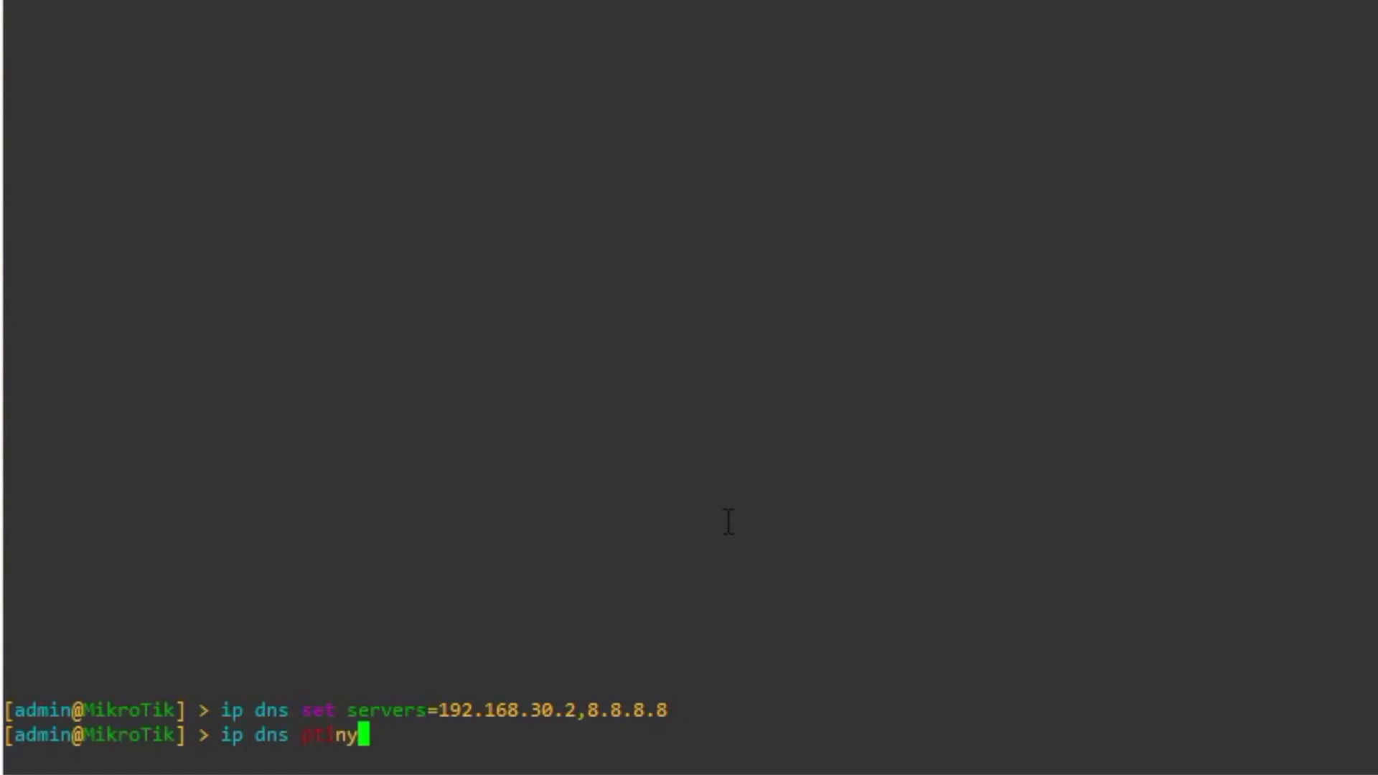
{"action": "key", "text": "BackSpace"}
{"action": "key", "text": "BackSpace"}
{"action": "key", "text": "BackSpace"}
{"action": "key", "text": "BackSpace"}
{"action": "key", "text": "BackSpace"}
{"action": "type", "text": "printy"}
{"action": "key", "text": "BackSpace"}
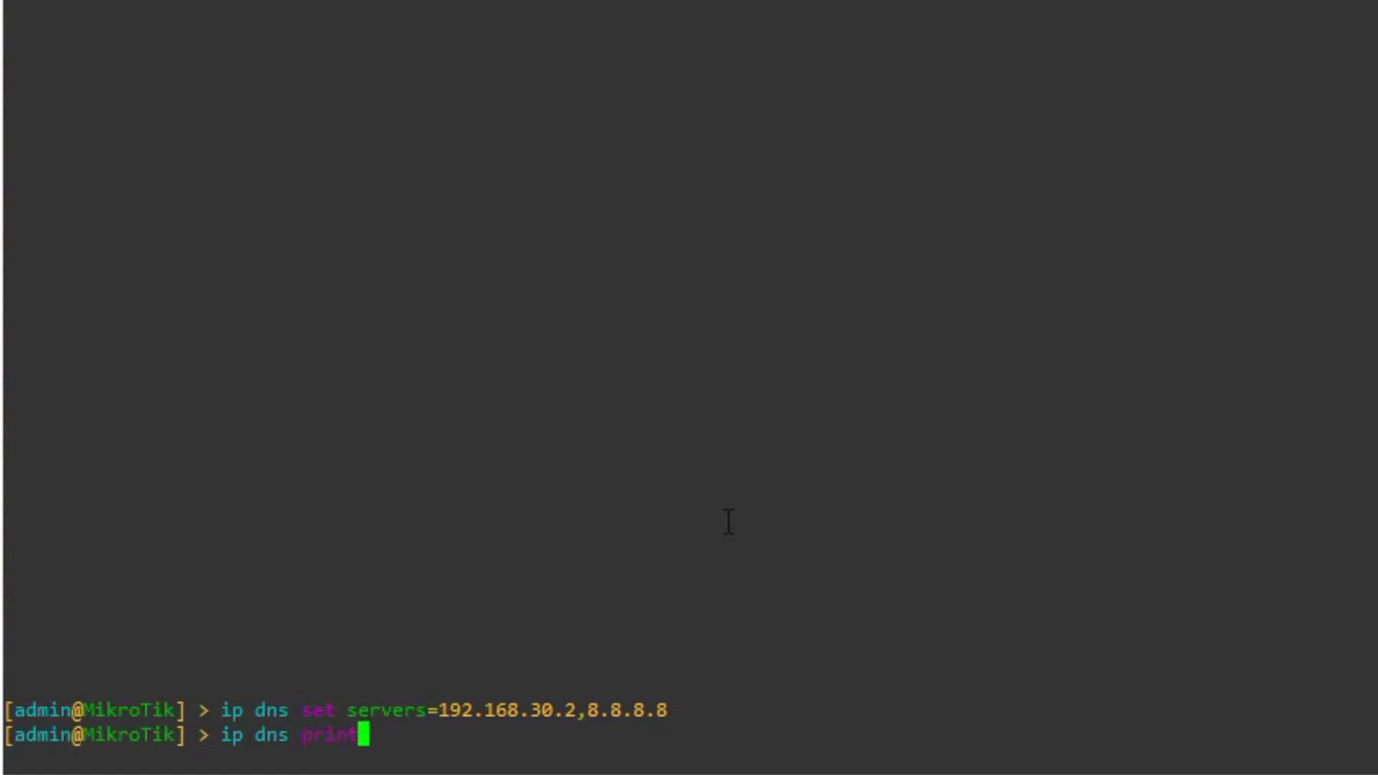
{"action": "key", "text": "Return"}
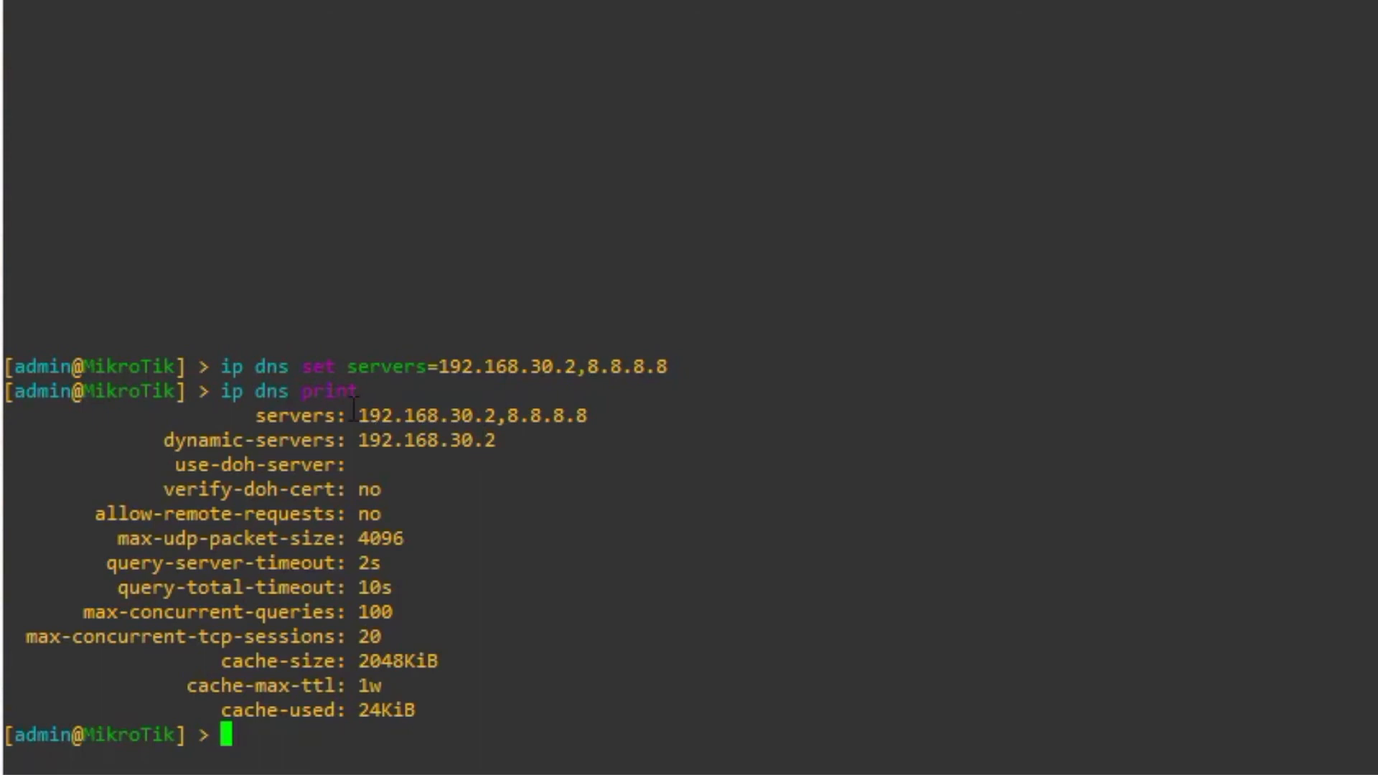
- Highlight the 192.168.30.2 and 8.8.8.8 server entries in the DNS listing, then clear the highlights
{"action": "left_click_drag", "start_coordinate": [352, 415], "coordinate": [497, 415]}
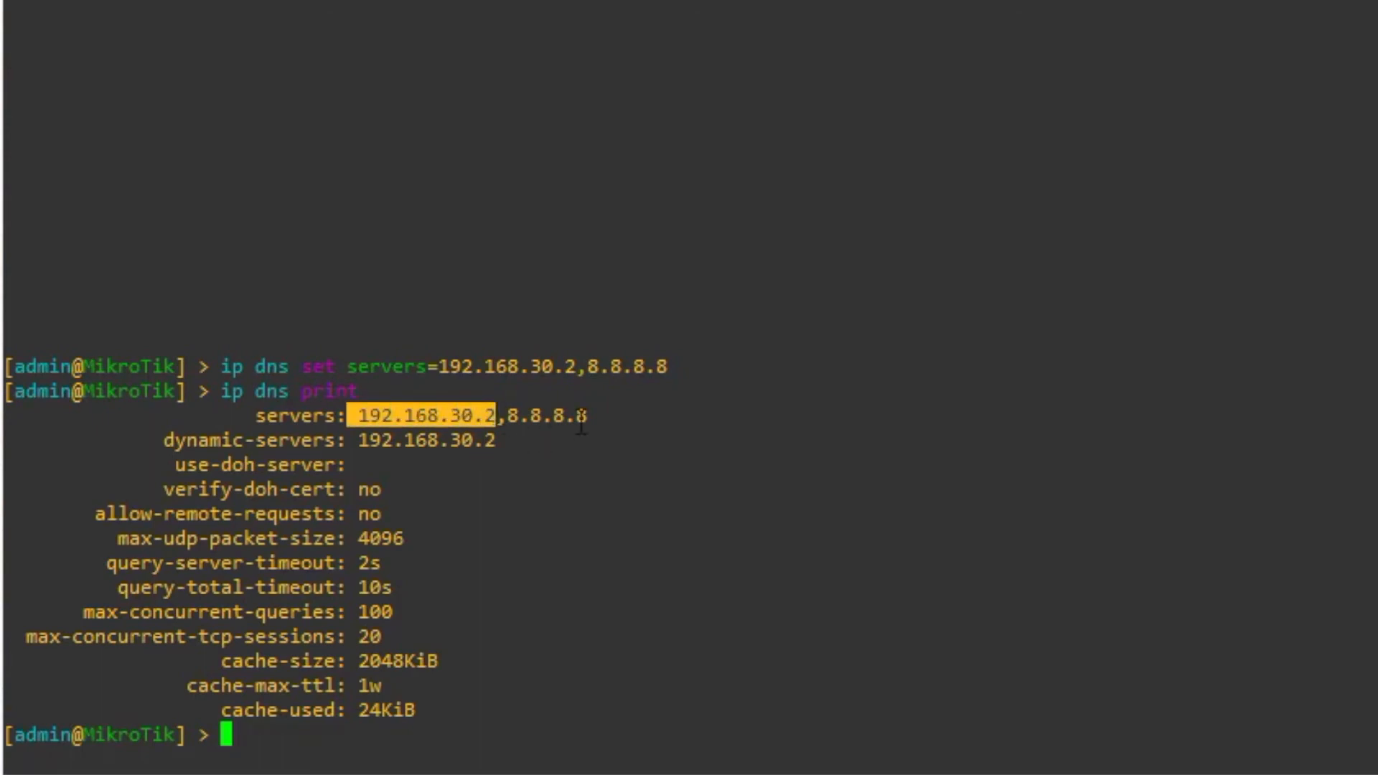
{"action": "mouse_move", "coordinate": [589, 415]}
{"action": "left_mouse_down"}
{"action": "mouse_move", "coordinate": [468, 414]}
{"action": "mouse_move", "coordinate": [590, 415]}
{"action": "left_mouse_up"}
{"action": "left_click", "coordinate": [521, 411]}
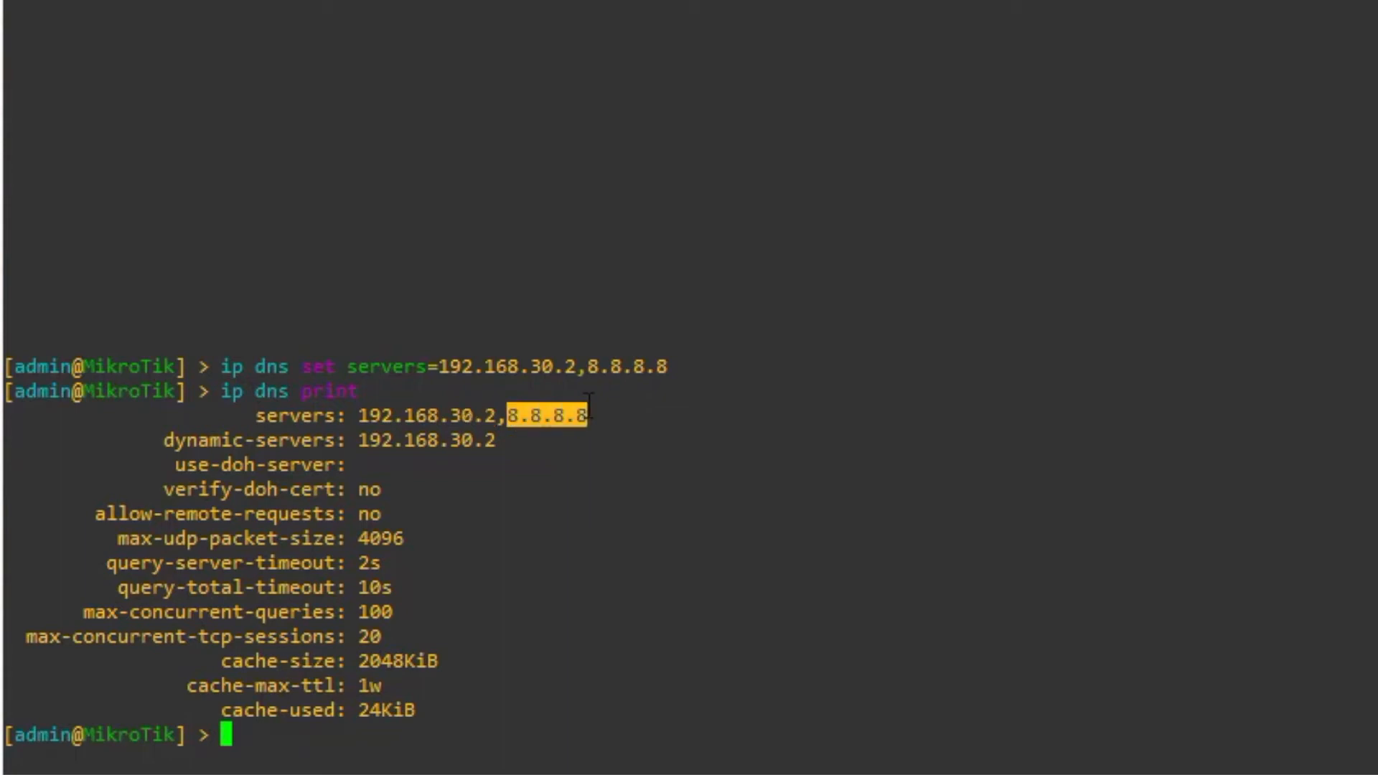
{"action": "left_click", "coordinate": [579, 453]}
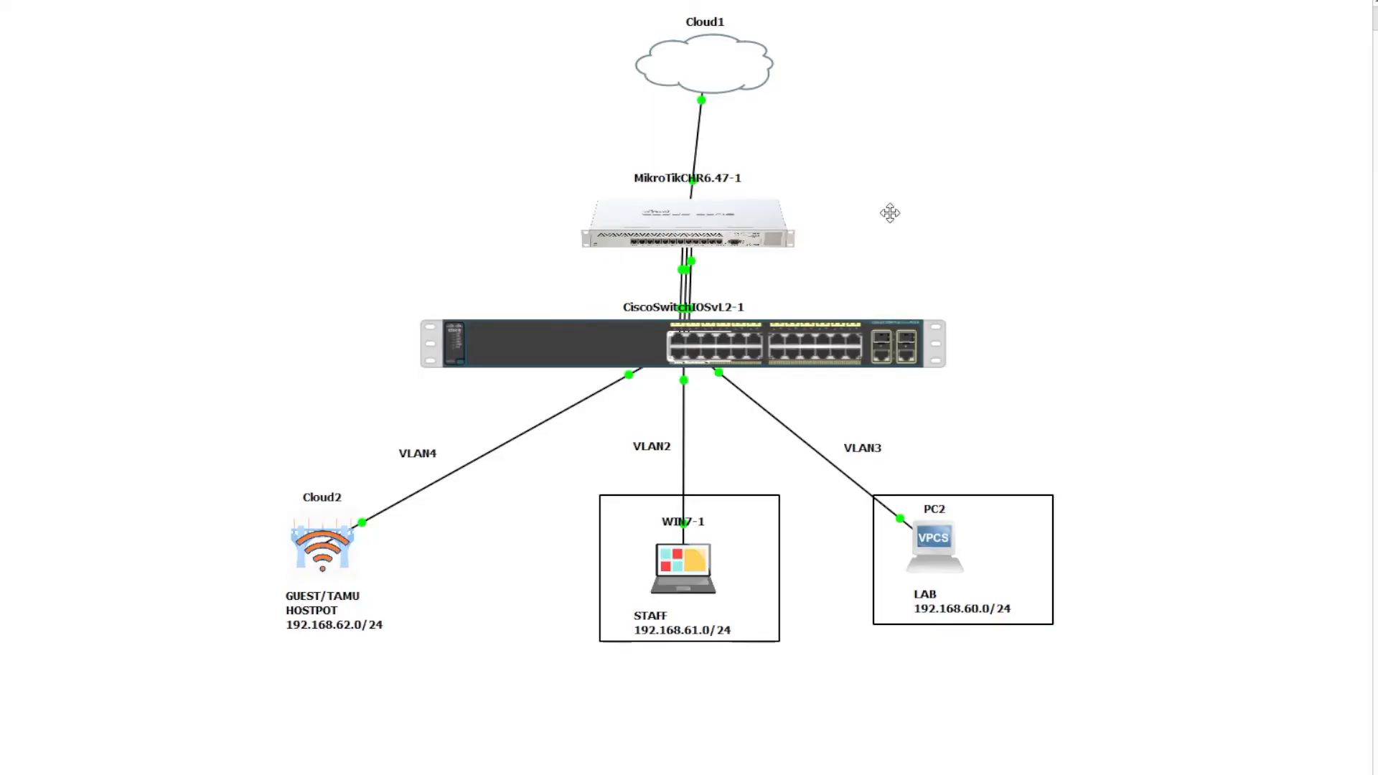
- Nudge the Cloud1 node slightly left and down above the MikroTik router
{"action": "left_click_drag", "start_coordinate": [687, 69], "coordinate": [671, 80]}
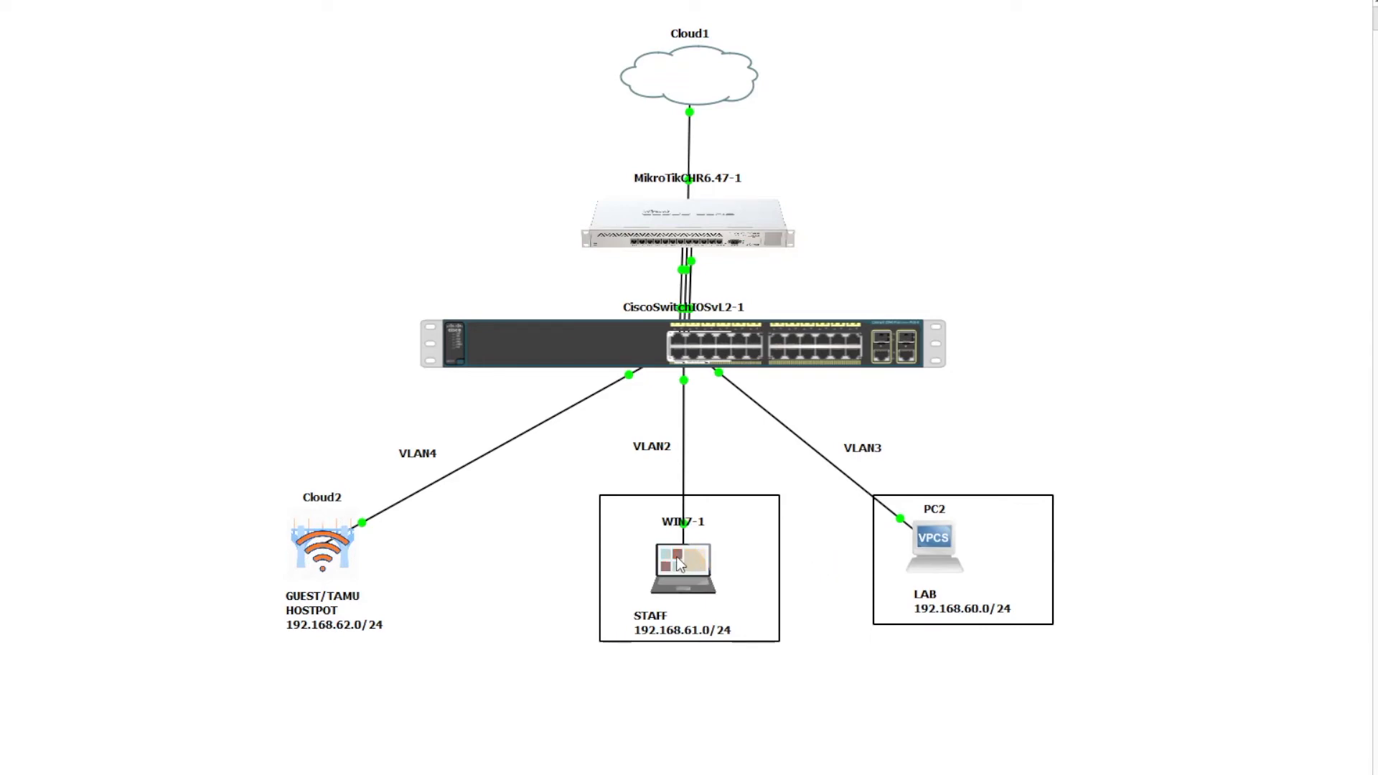
- Open the WIN7-1 console from the GNS3 canvas to reach the Network 4 location prompt
{"action": "right_click", "coordinate": [678, 208]}
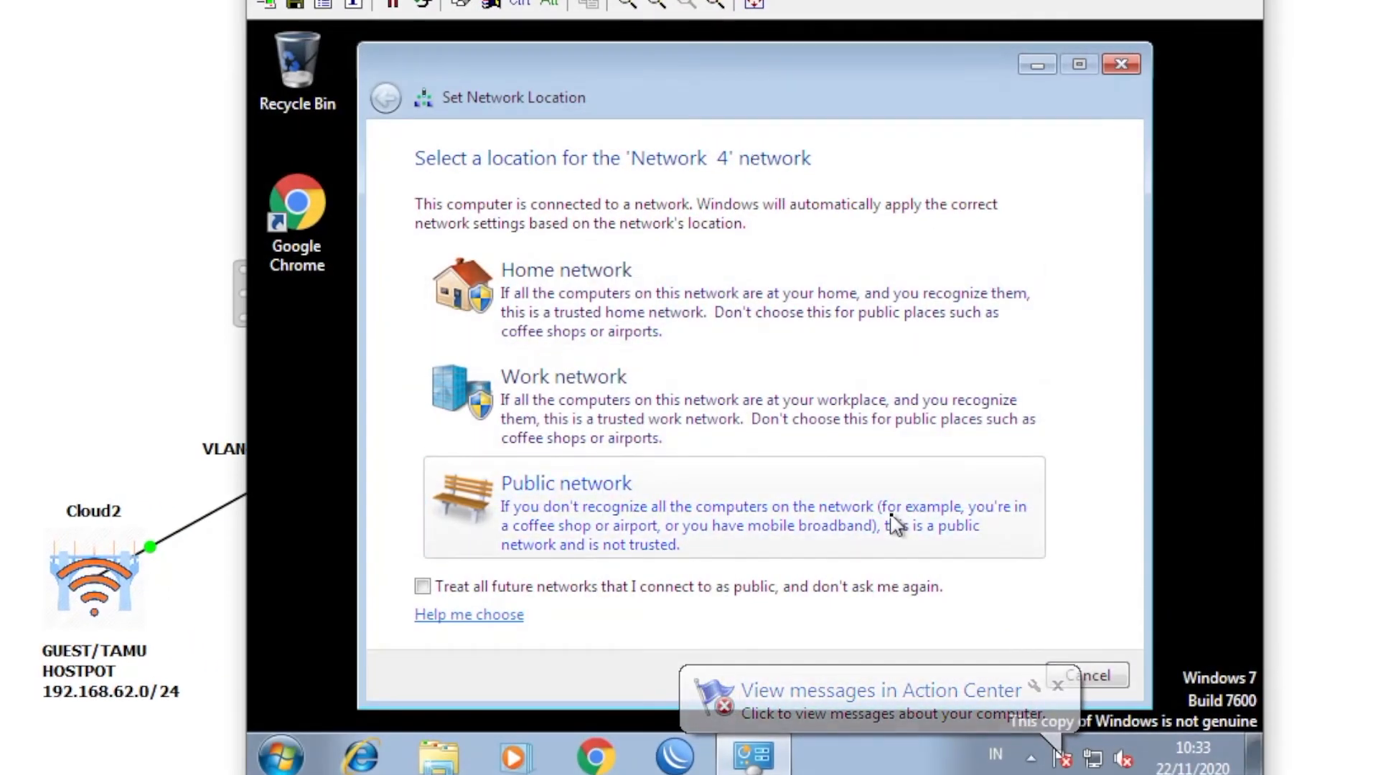
- Set Network 4 as a Public network and reopen the WIN7-1 console
{"action": "left_click", "coordinate": [929, 495]}
{"action": "left_click", "coordinate": [1133, 66]}
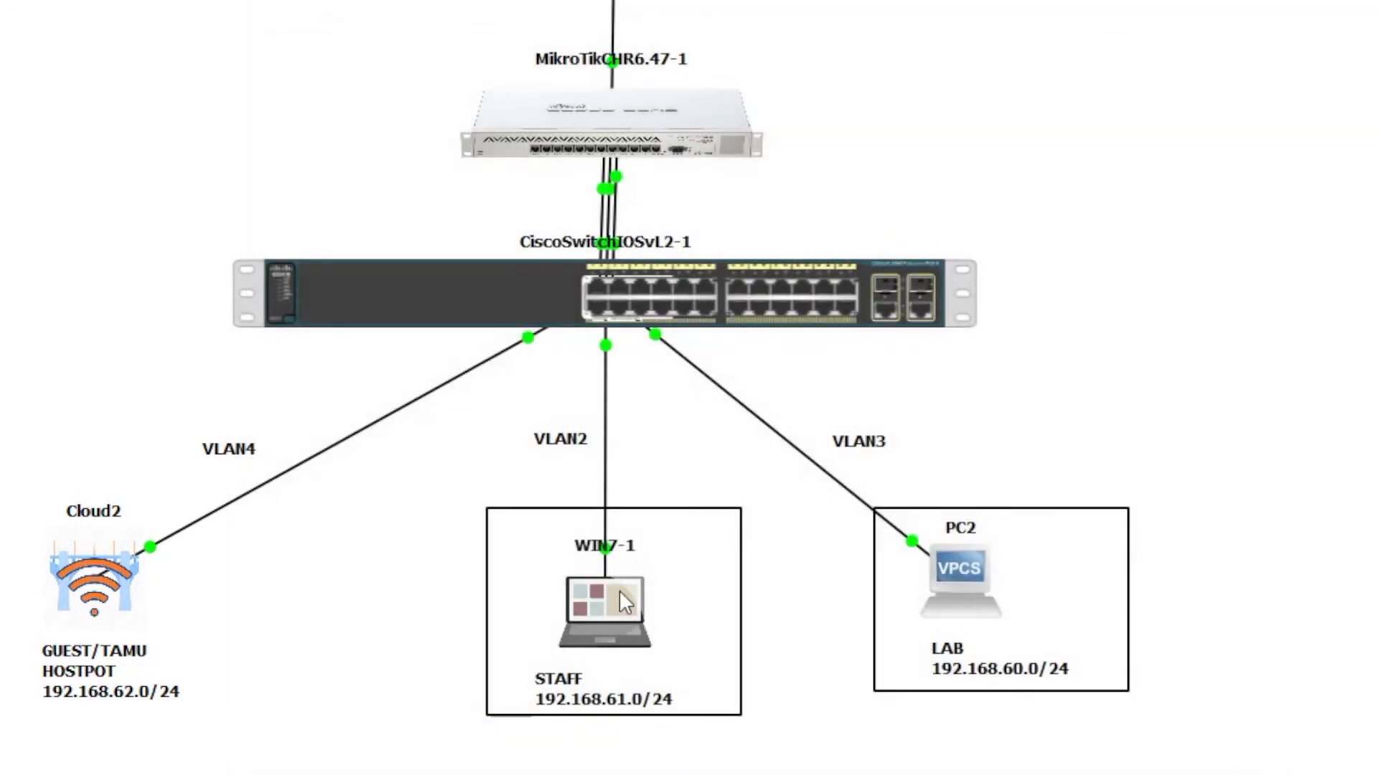
{"action": "right_click", "coordinate": [619, 590]}
{"action": "left_click", "coordinate": [722, 137]}
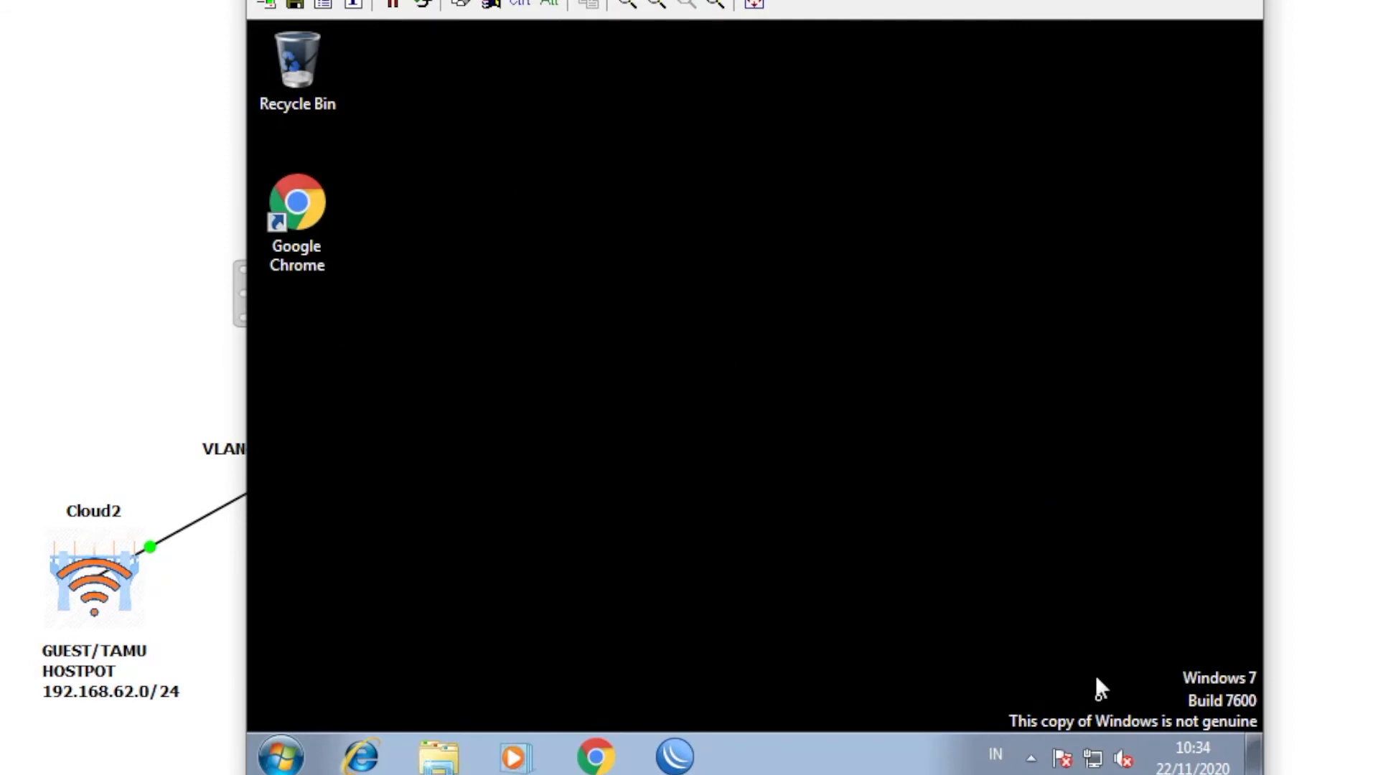
- Check Local Area Connection 2 details for lease 192.168.61.30 from DHCP 192.168.61.1, then close all windows
{"action": "right_click", "coordinate": [1094, 757]}
{"action": "left_click", "coordinate": [1095, 732]}
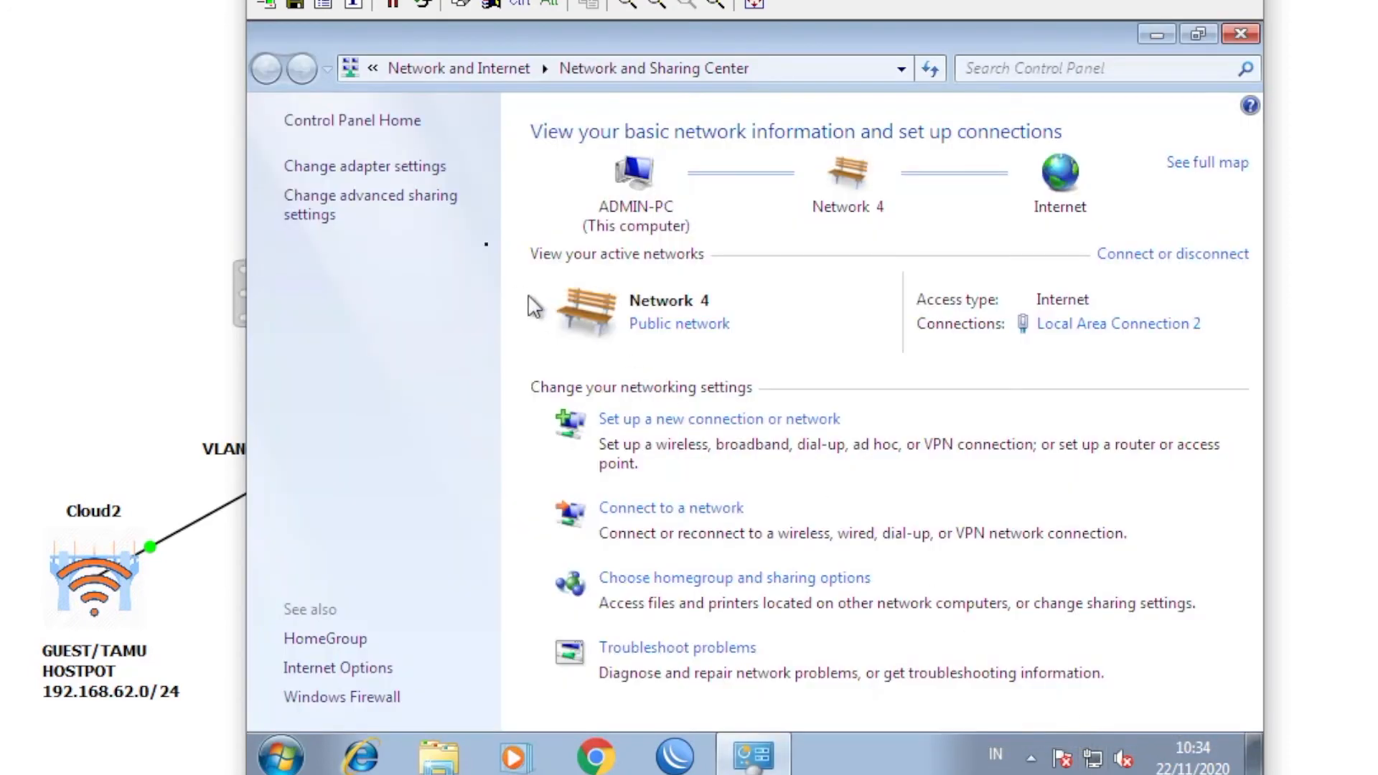
{"action": "left_click", "coordinate": [385, 169]}
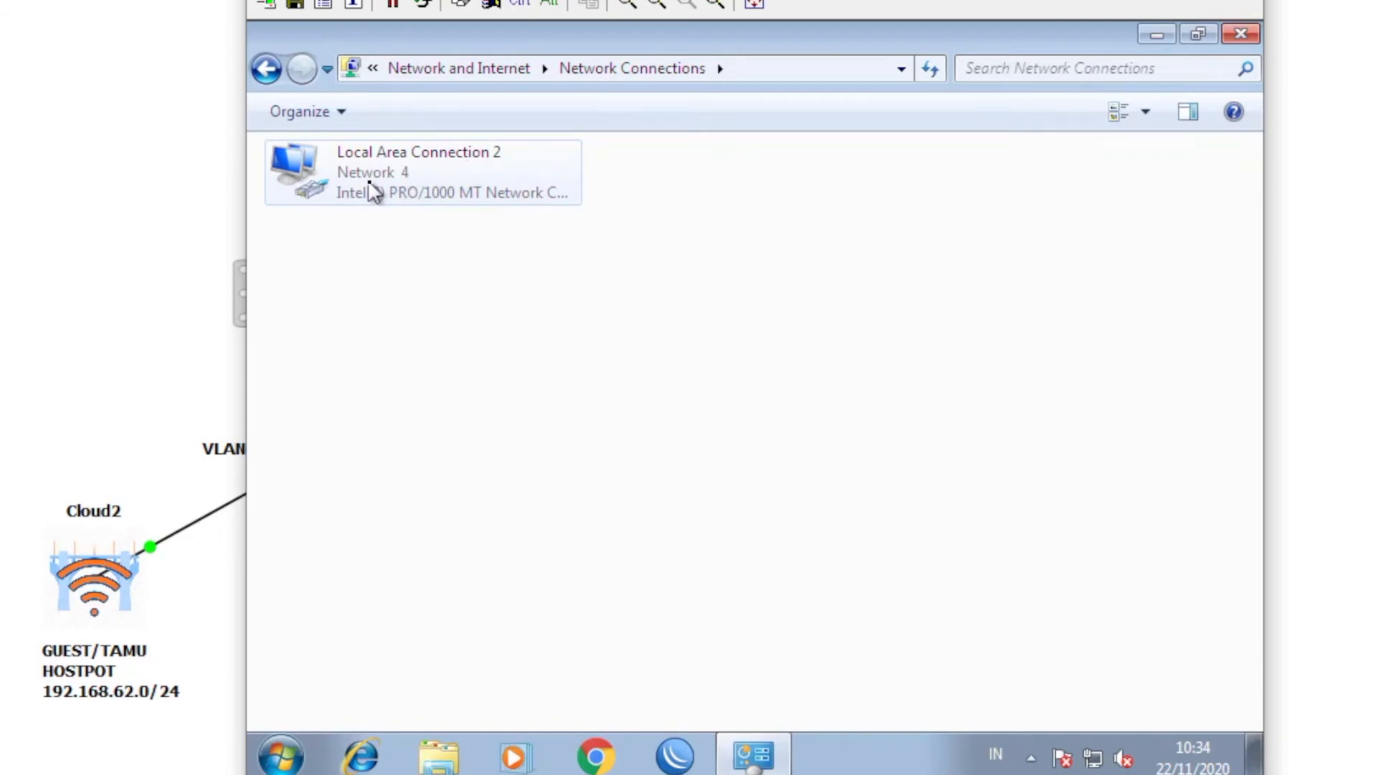
{"action": "double_click", "coordinate": [399, 180]}
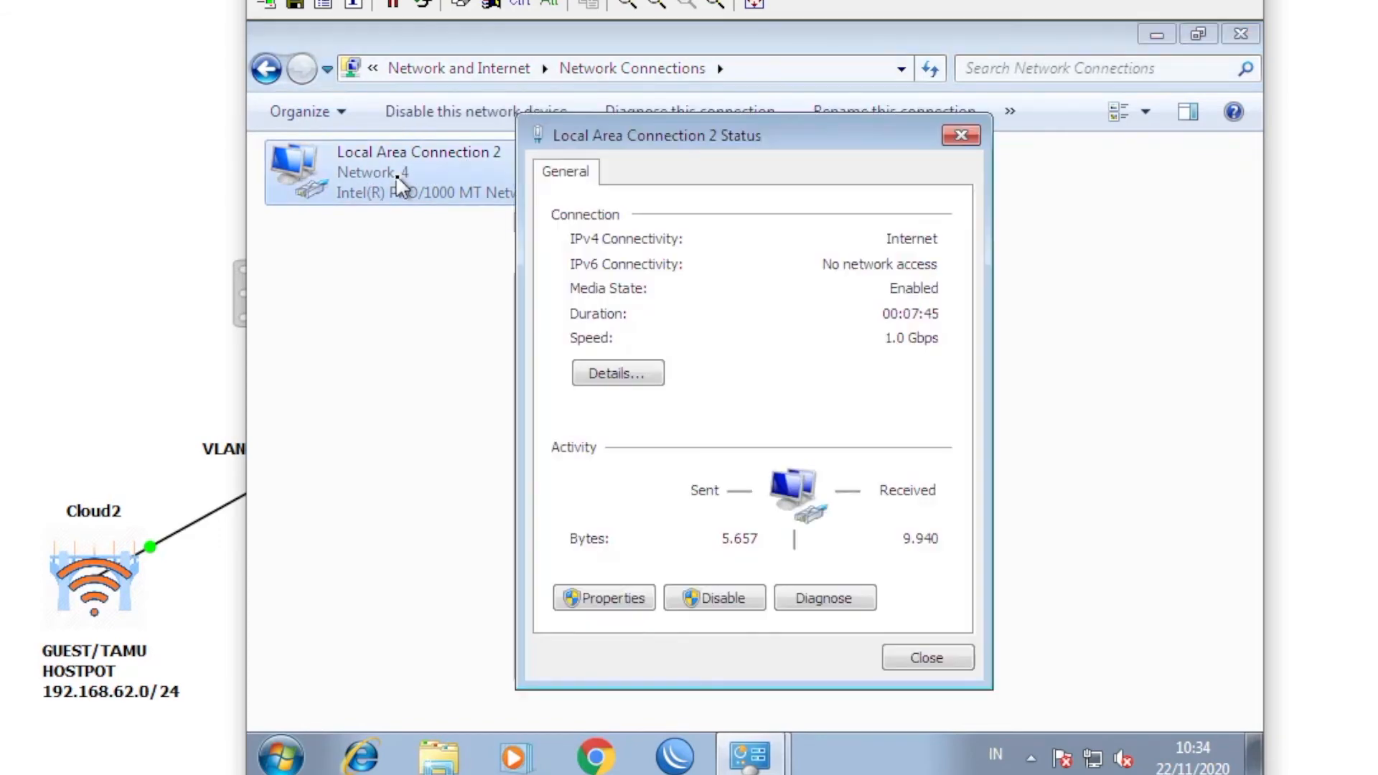
{"action": "left_click", "coordinate": [609, 367]}
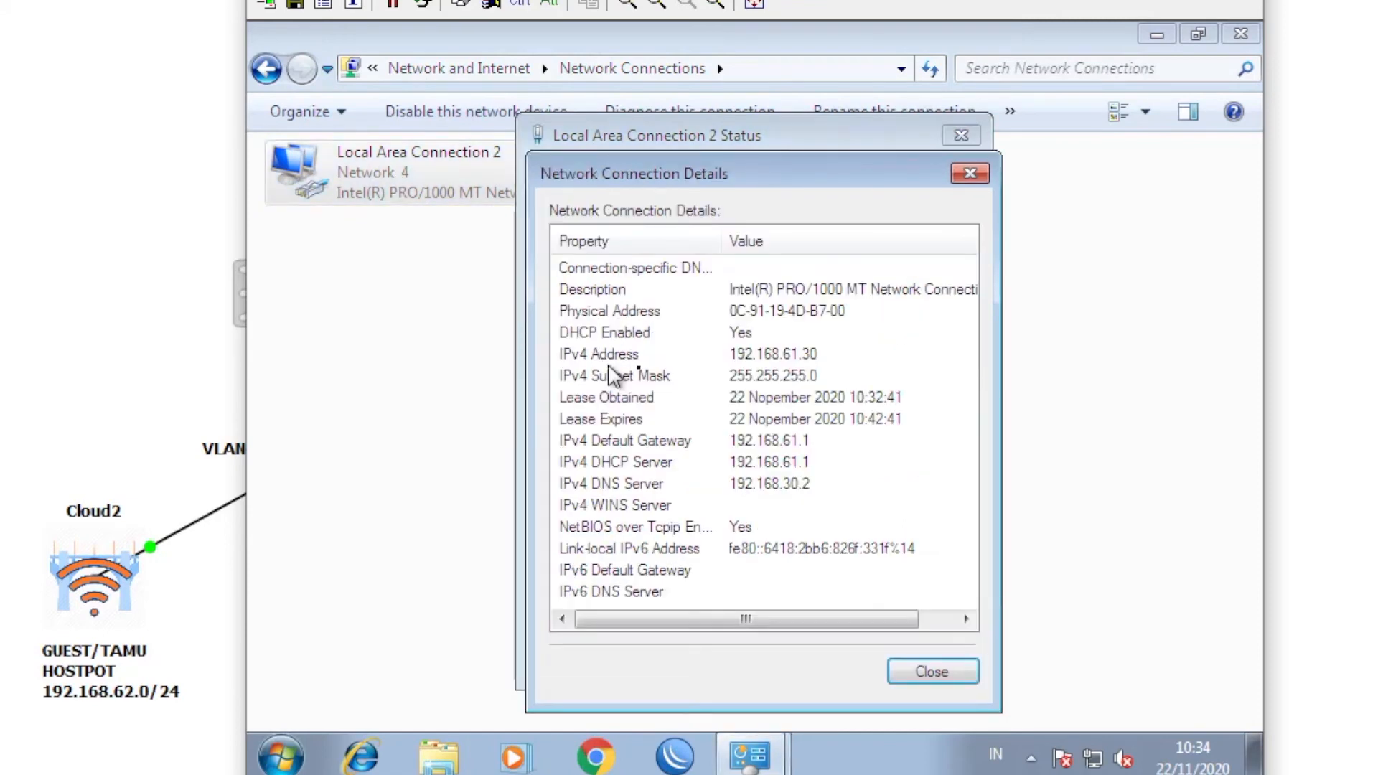
{"action": "left_click_drag", "start_coordinate": [726, 180], "coordinate": [725, 138]}
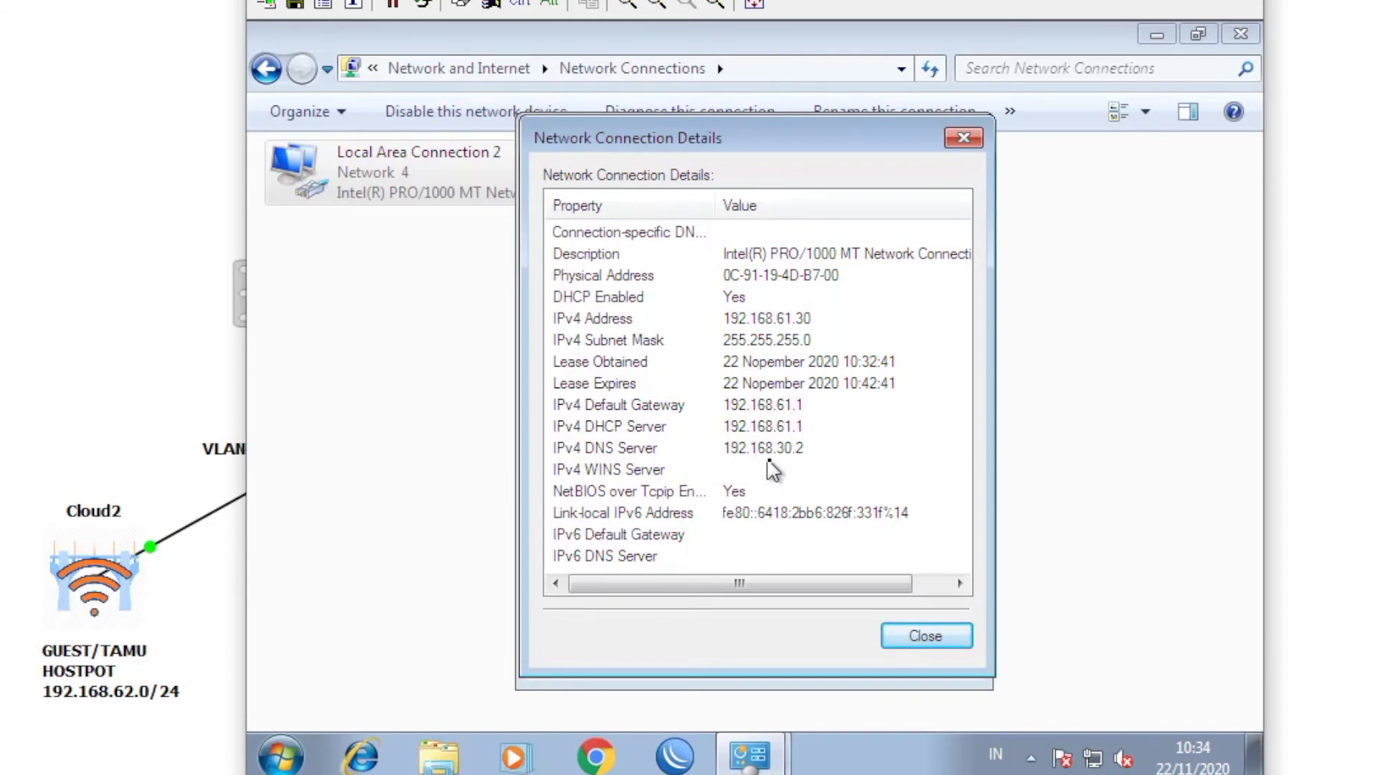
{"action": "left_click", "coordinate": [917, 636]}
{"action": "left_click", "coordinate": [919, 656]}
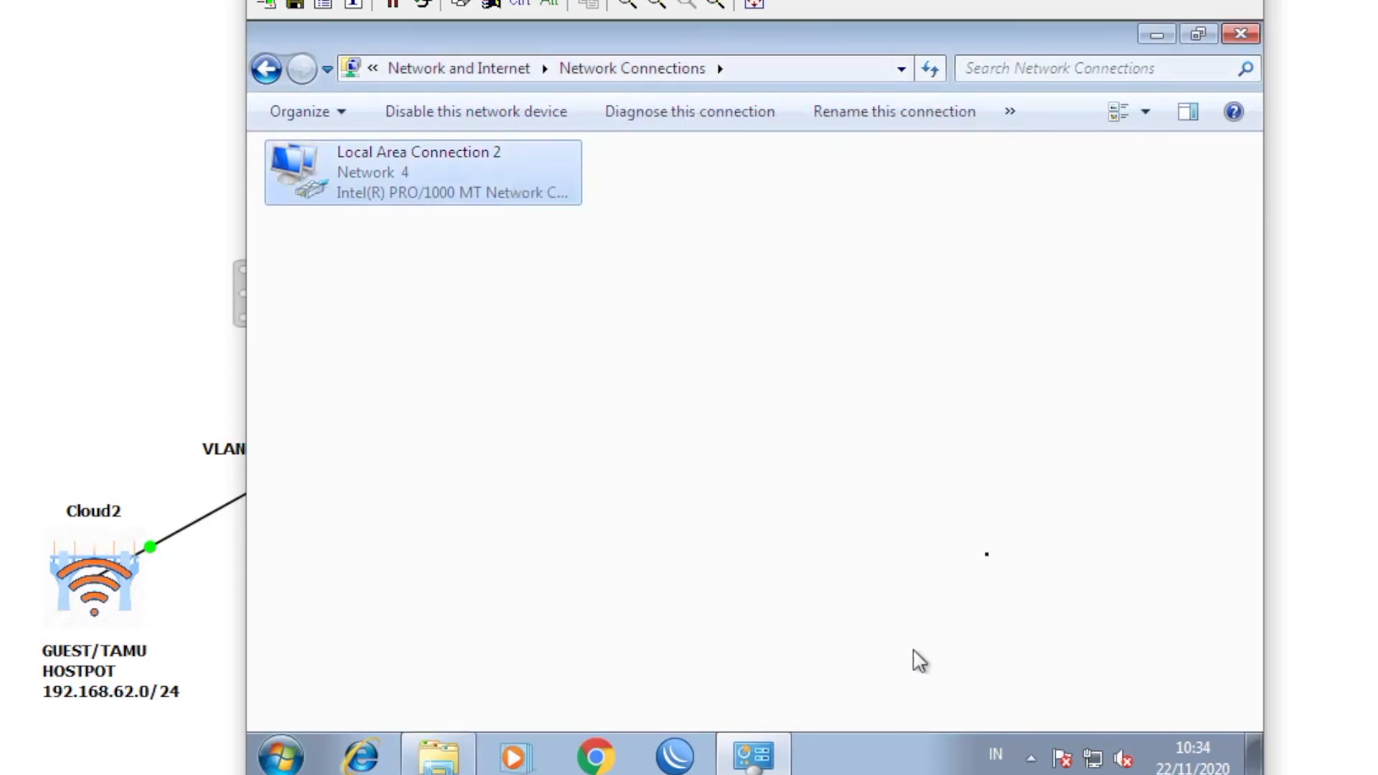
{"action": "left_click", "coordinate": [1240, 36]}
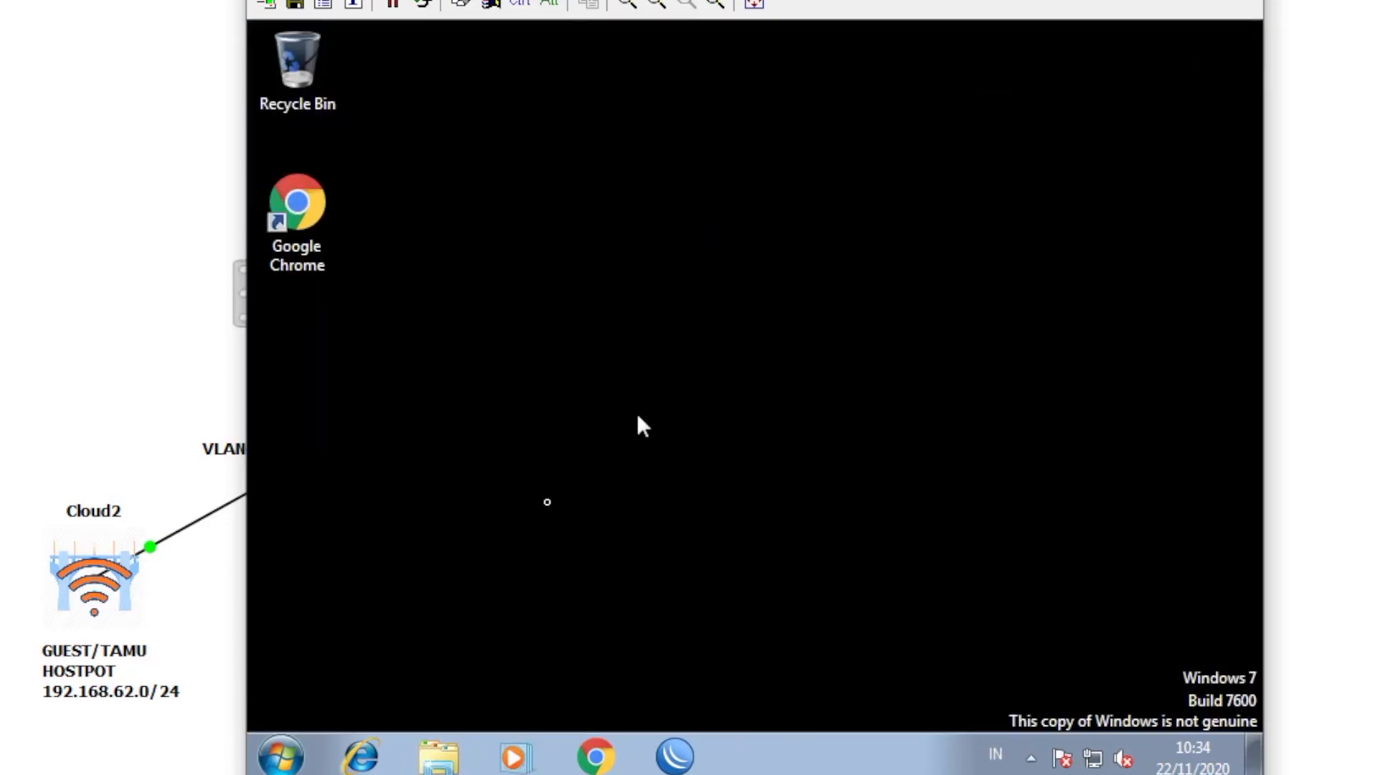
- Load google.com in Chrome, search for 'sepeda', scroll the results, then close Chrome
{"action": "left_click", "coordinate": [593, 753]}
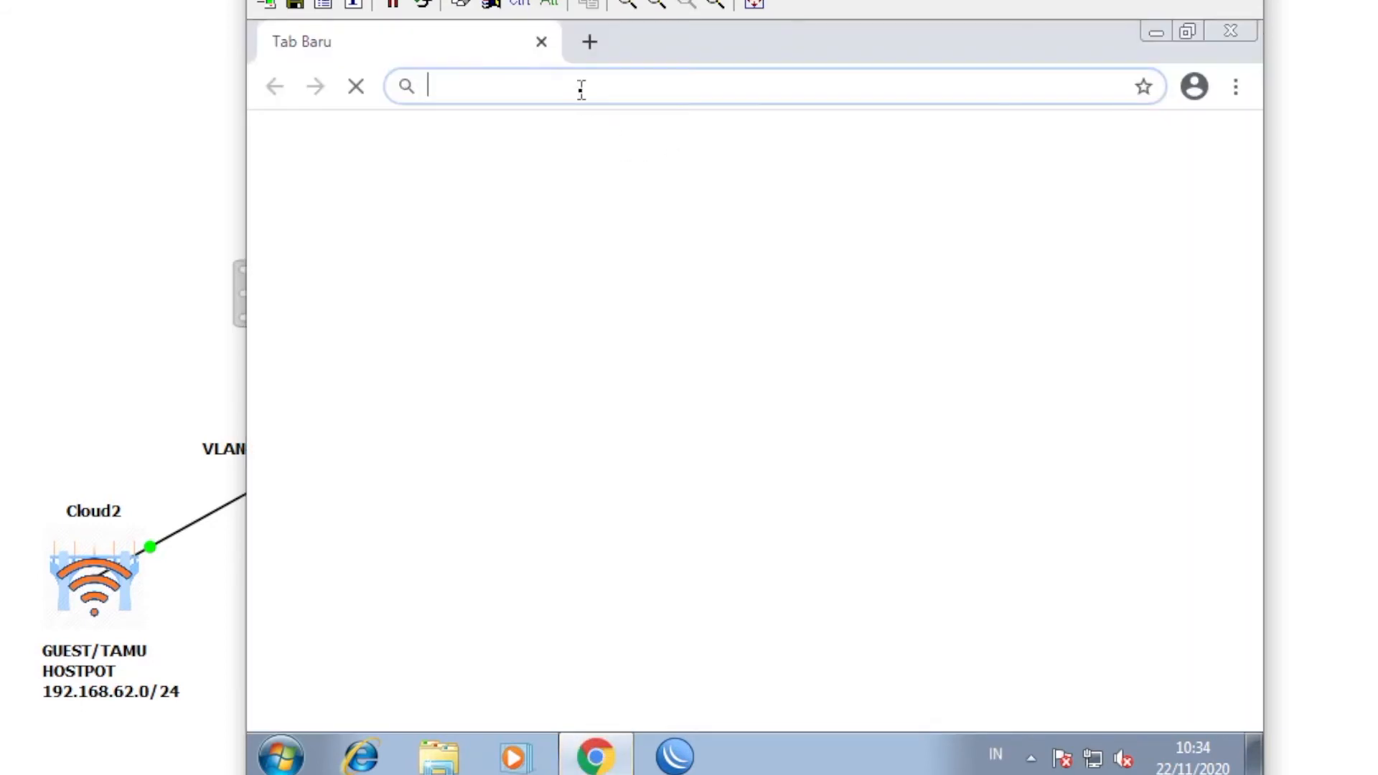
{"action": "left_click", "coordinate": [582, 89]}
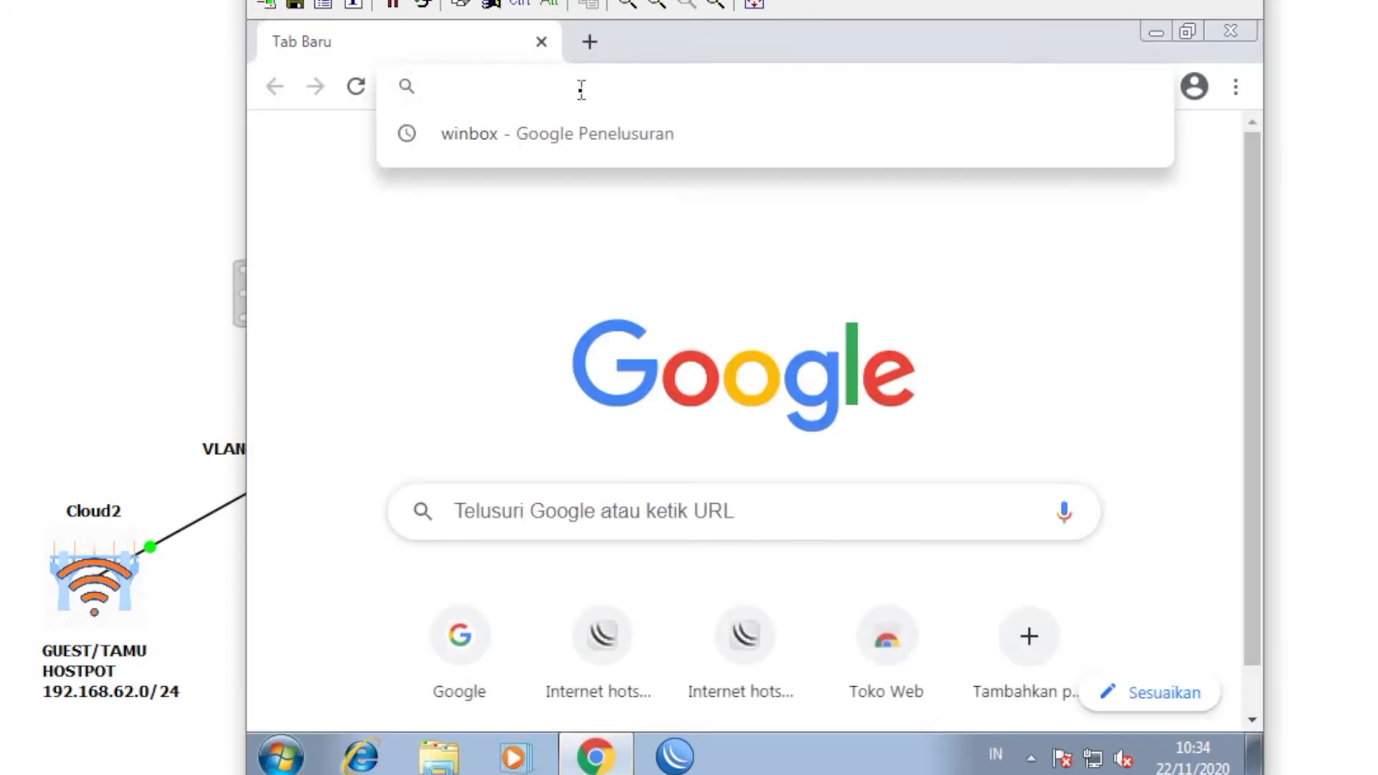
{"action": "type", "text": "GOOGLE.com"}
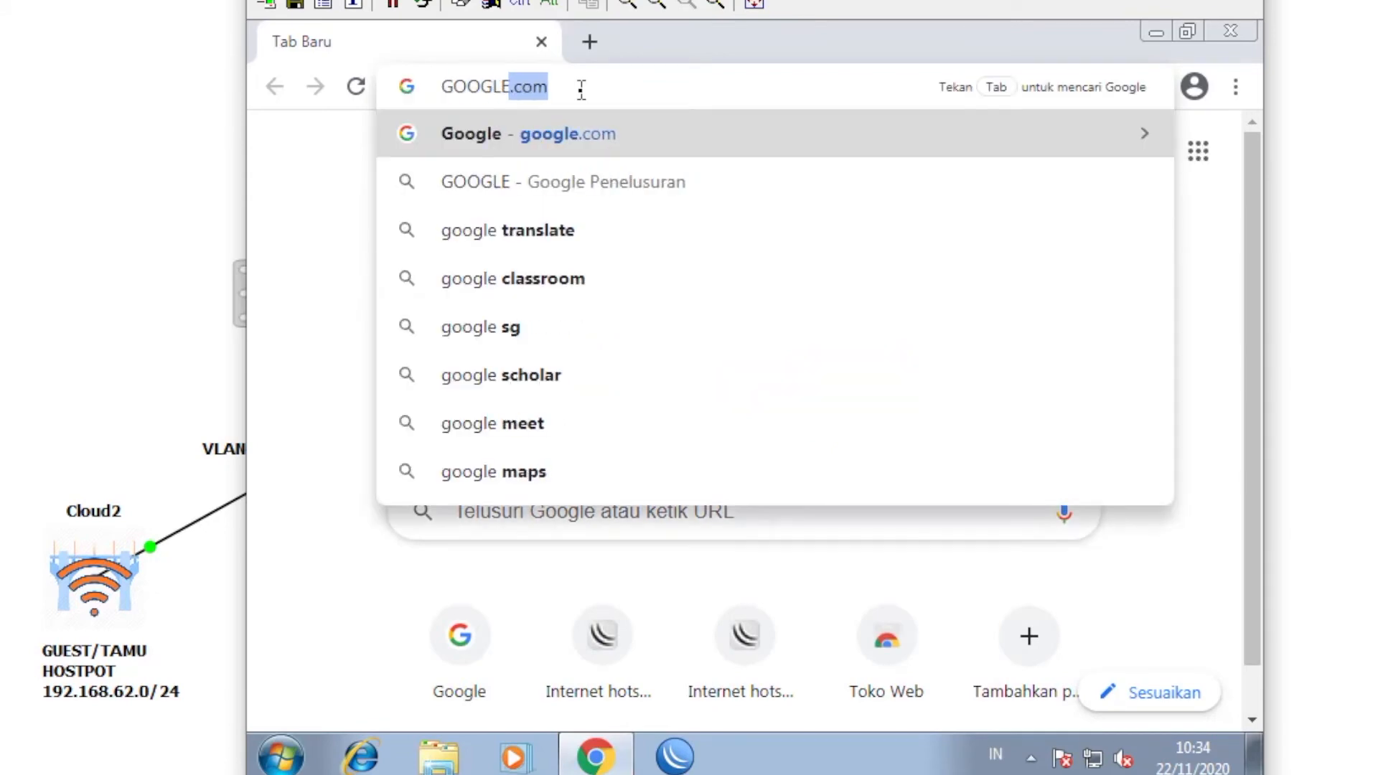
{"action": "key", "text": "Return"}
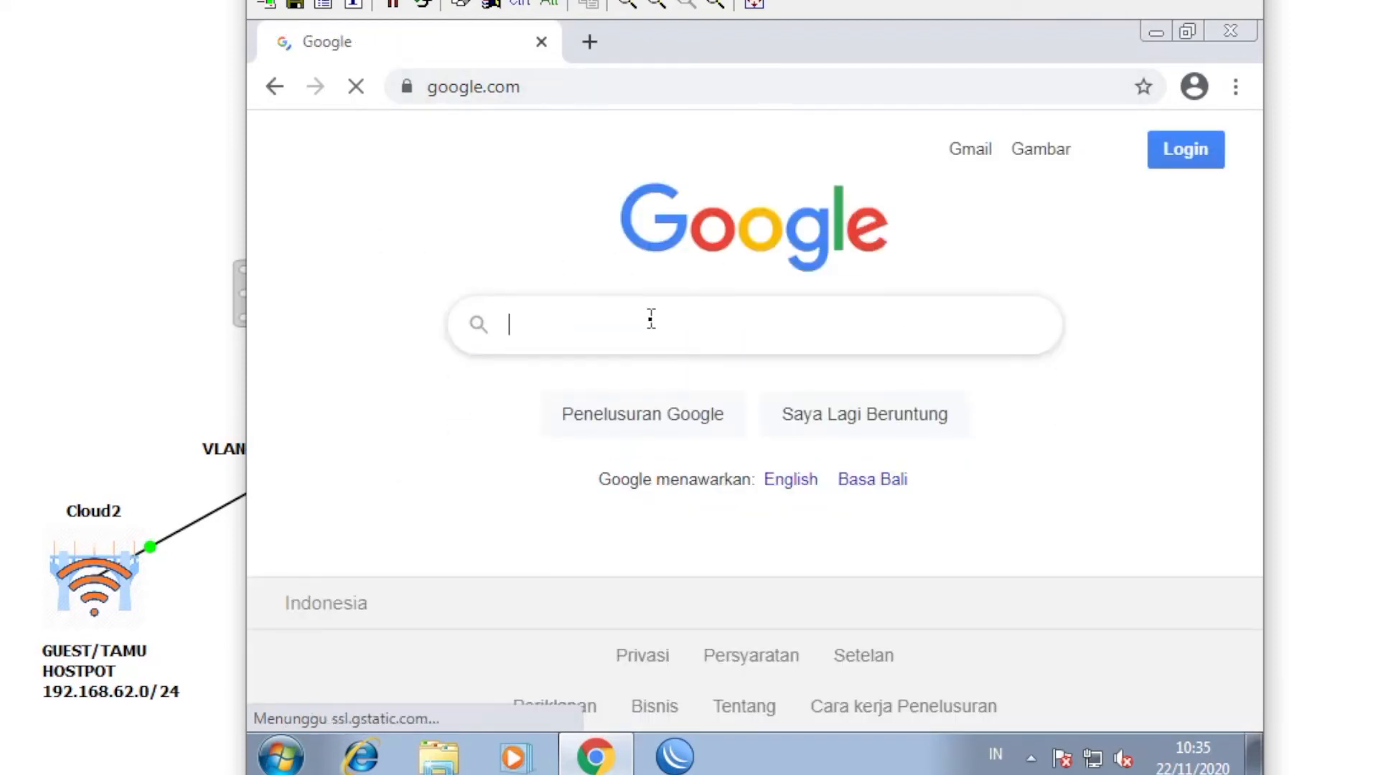
{"action": "type", "text": "sepeda"}
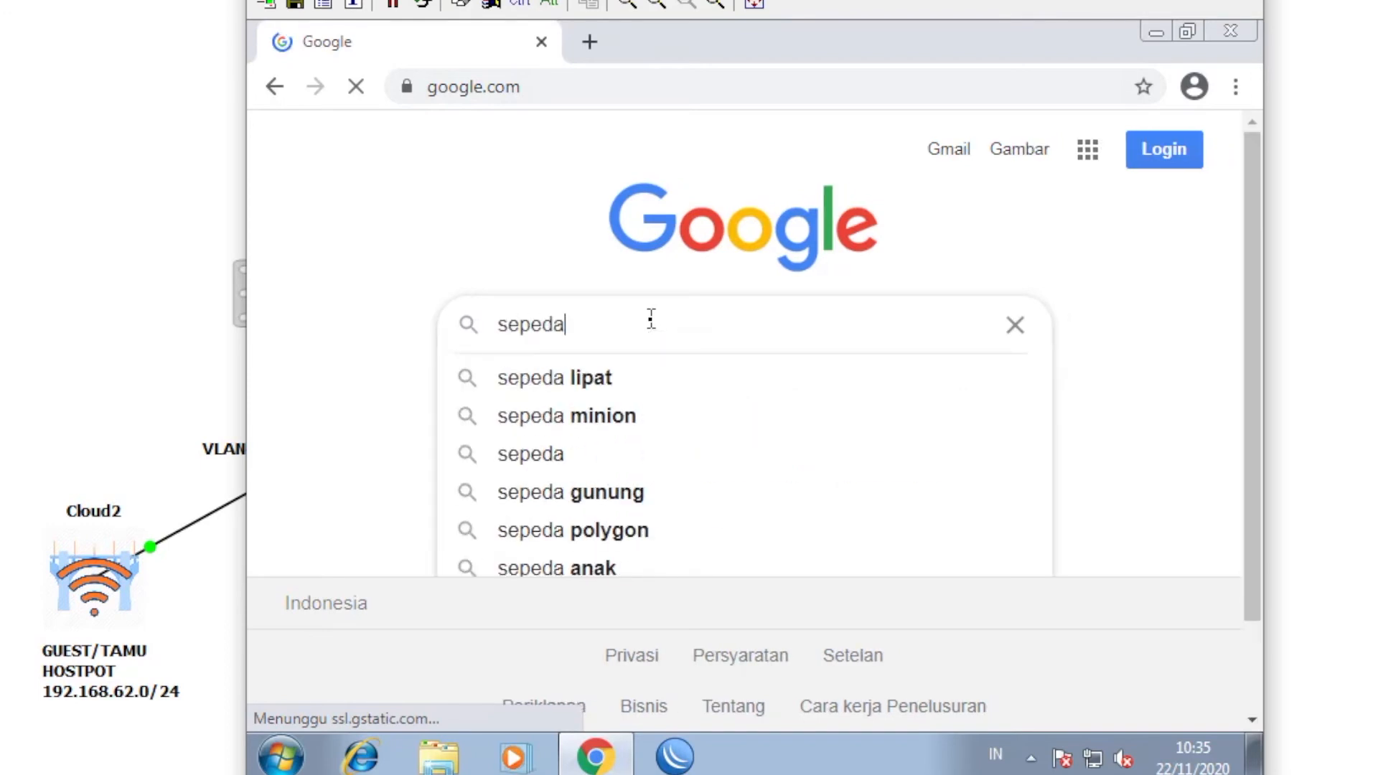
{"action": "key", "text": "Return"}
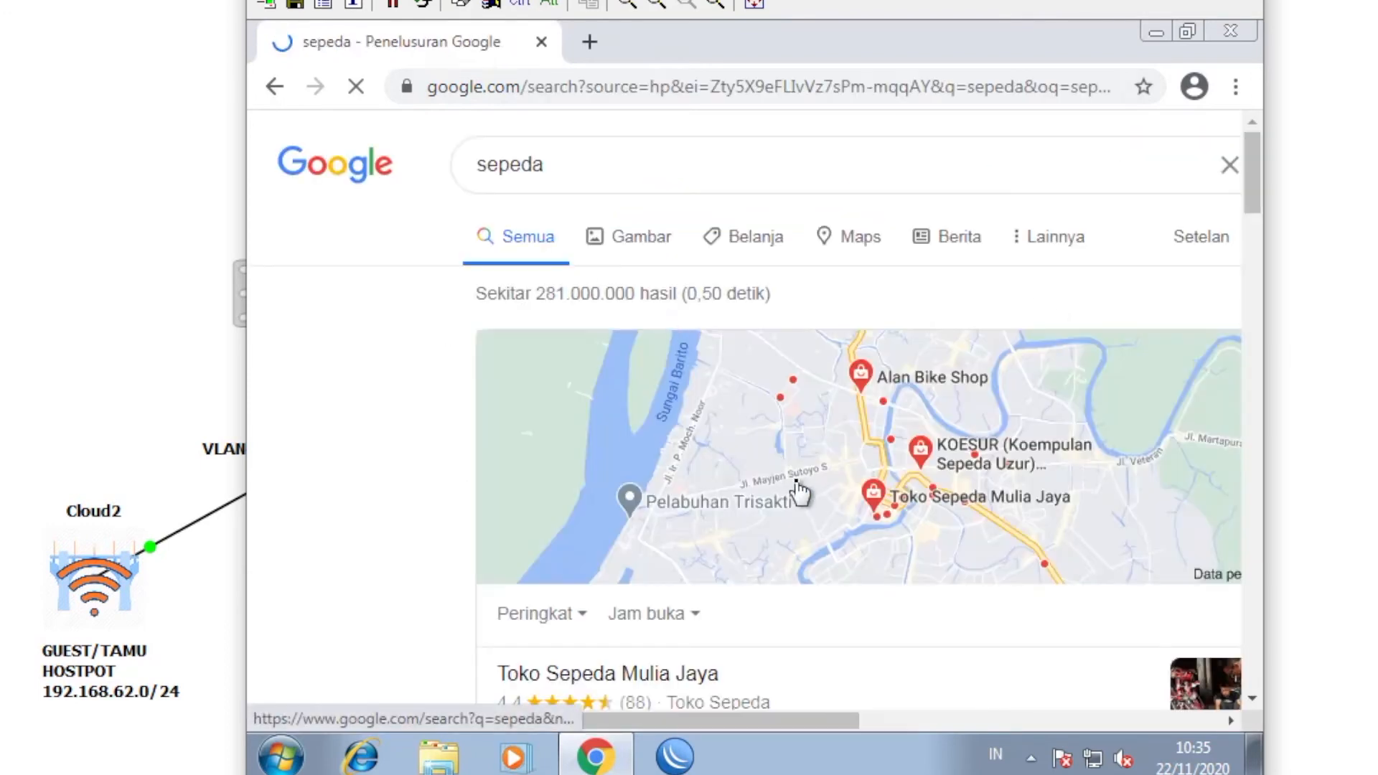
{"action": "scroll", "coordinate": [797, 492], "scroll_direction": "down", "scroll_amount": 6}
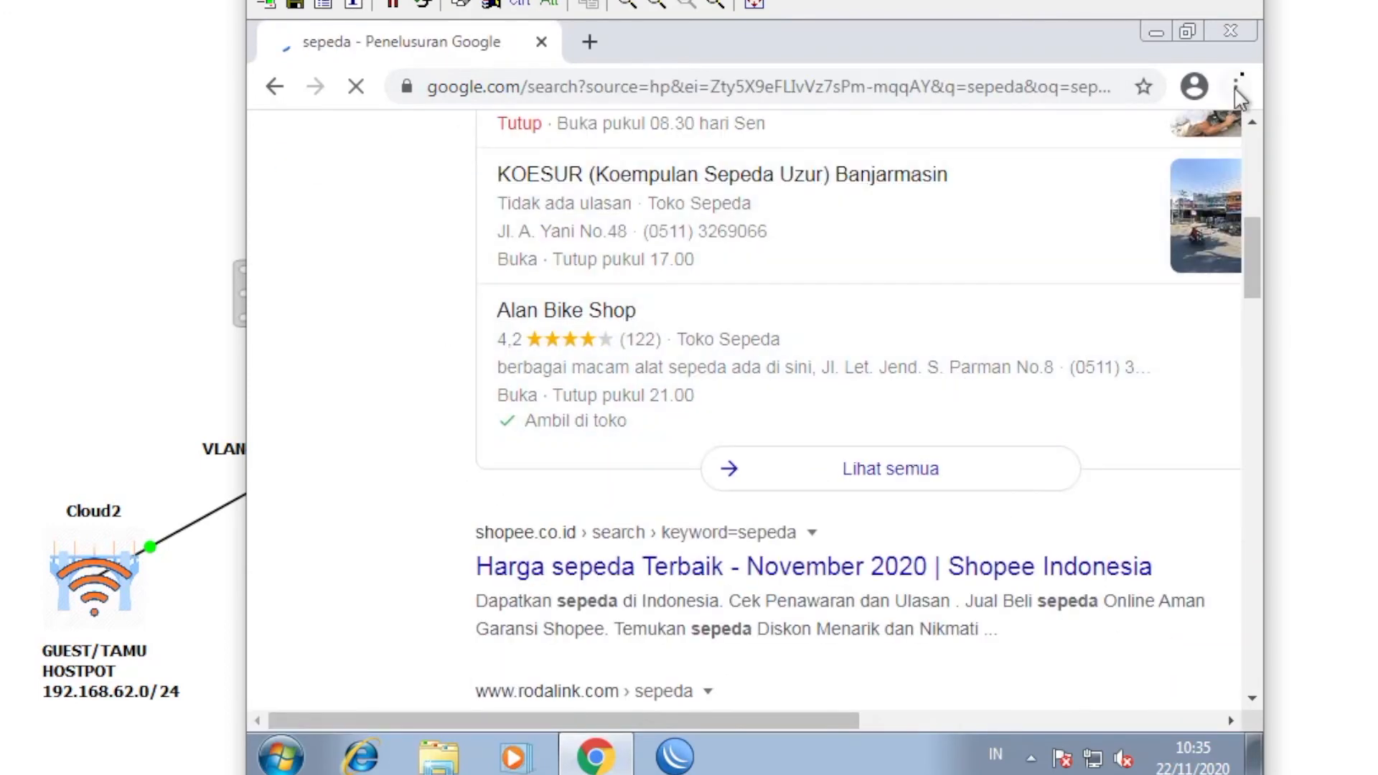
{"action": "left_click", "coordinate": [1241, 30]}
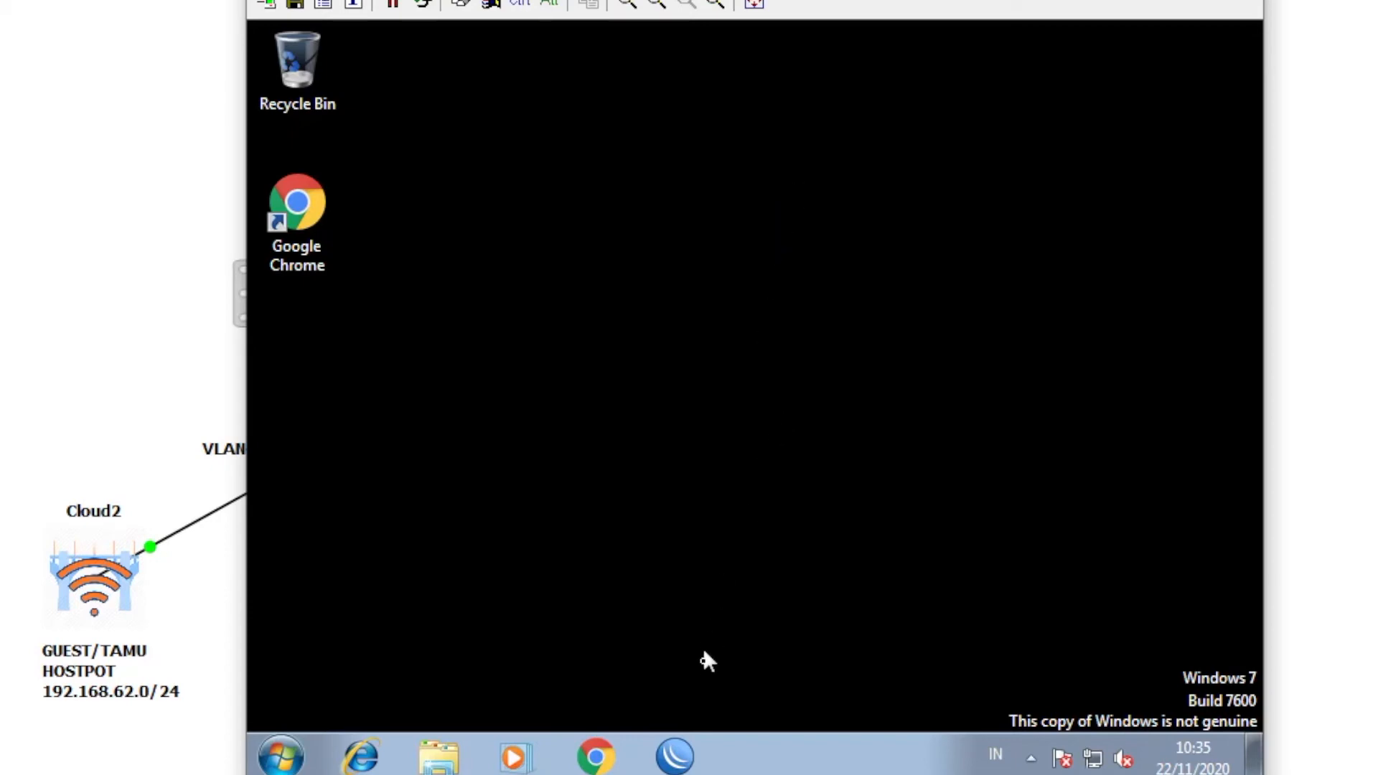
- Launch WinBox and connect to neighbor 192.168.61.1 as admin with an empty password
{"action": "left_click", "coordinate": [693, 758]}
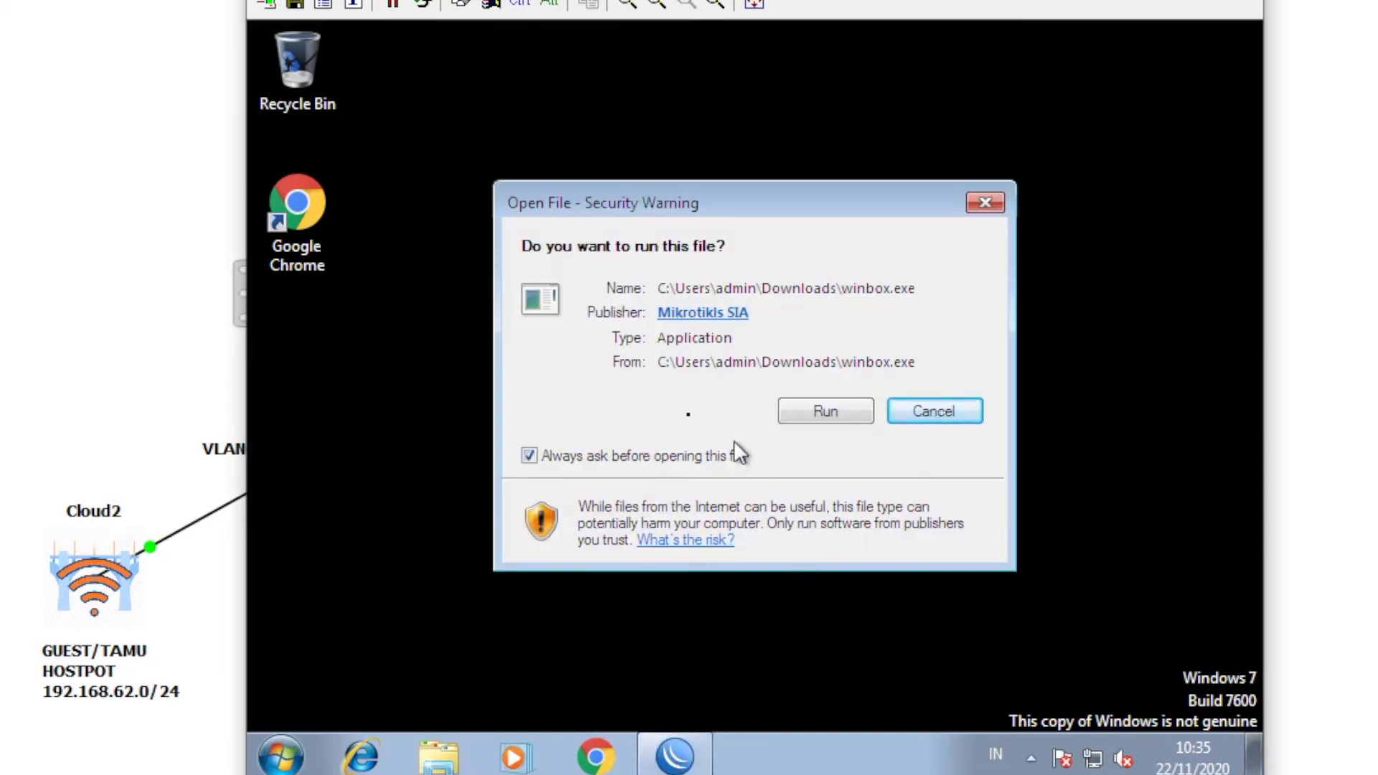
{"action": "left_click", "coordinate": [809, 416]}
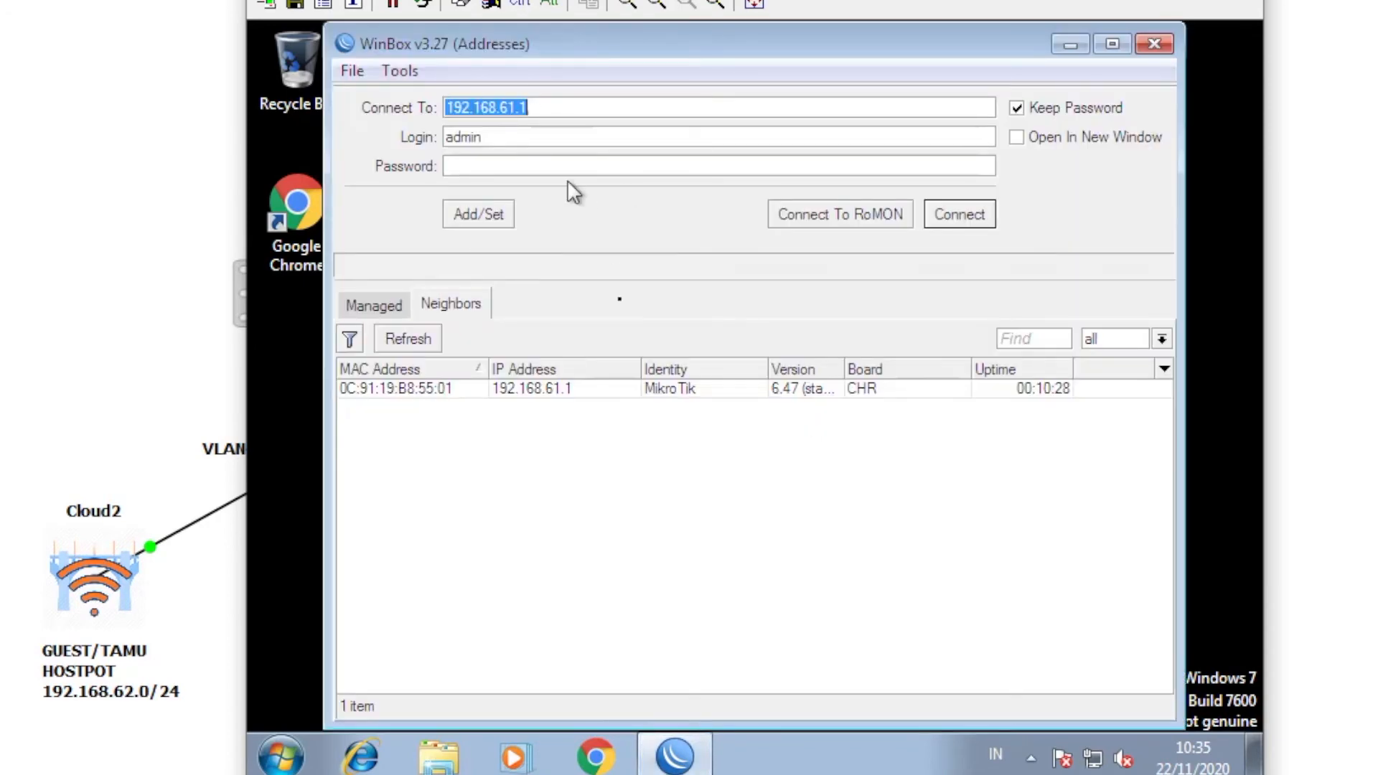
{"action": "left_click", "coordinate": [522, 391]}
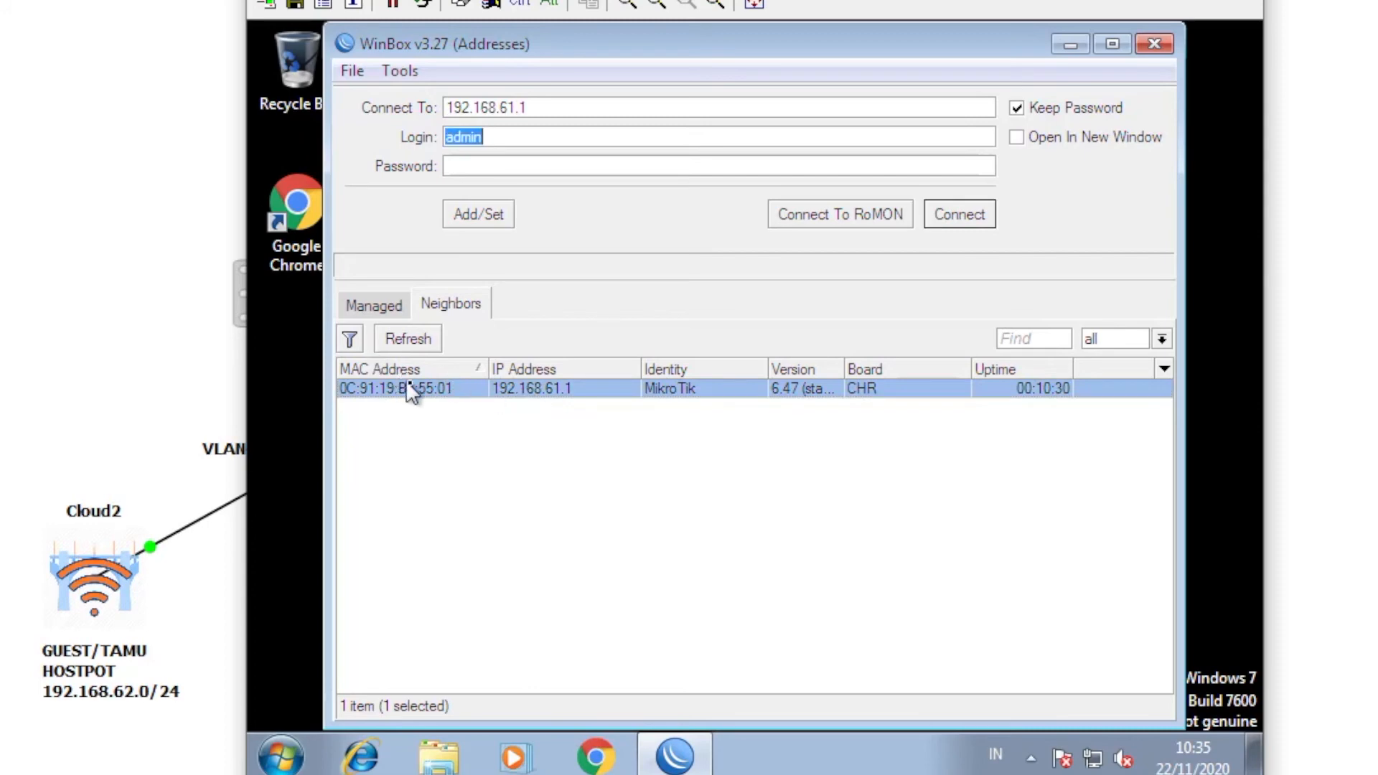
{"action": "double_click", "coordinate": [488, 137]}
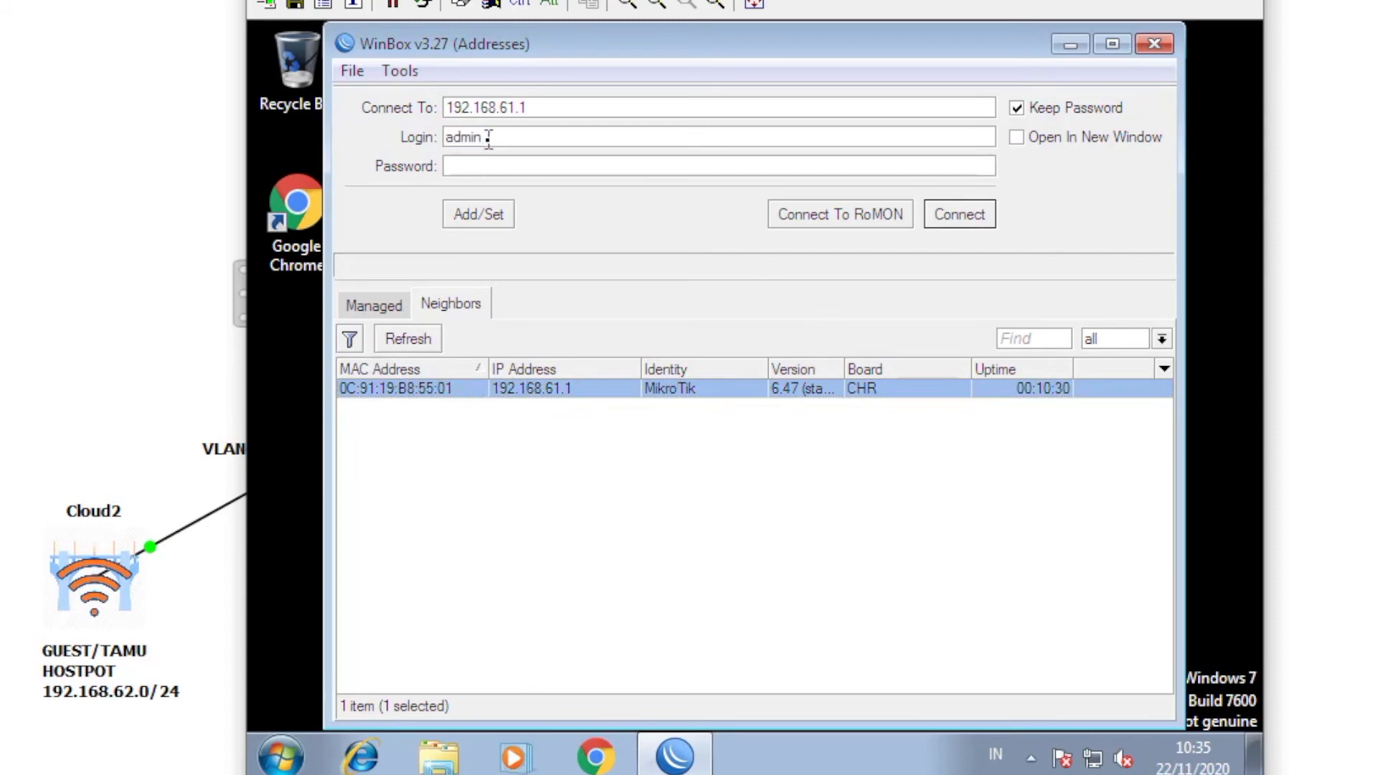
{"action": "left_click", "coordinate": [511, 138]}
{"action": "left_click", "coordinate": [539, 163]}
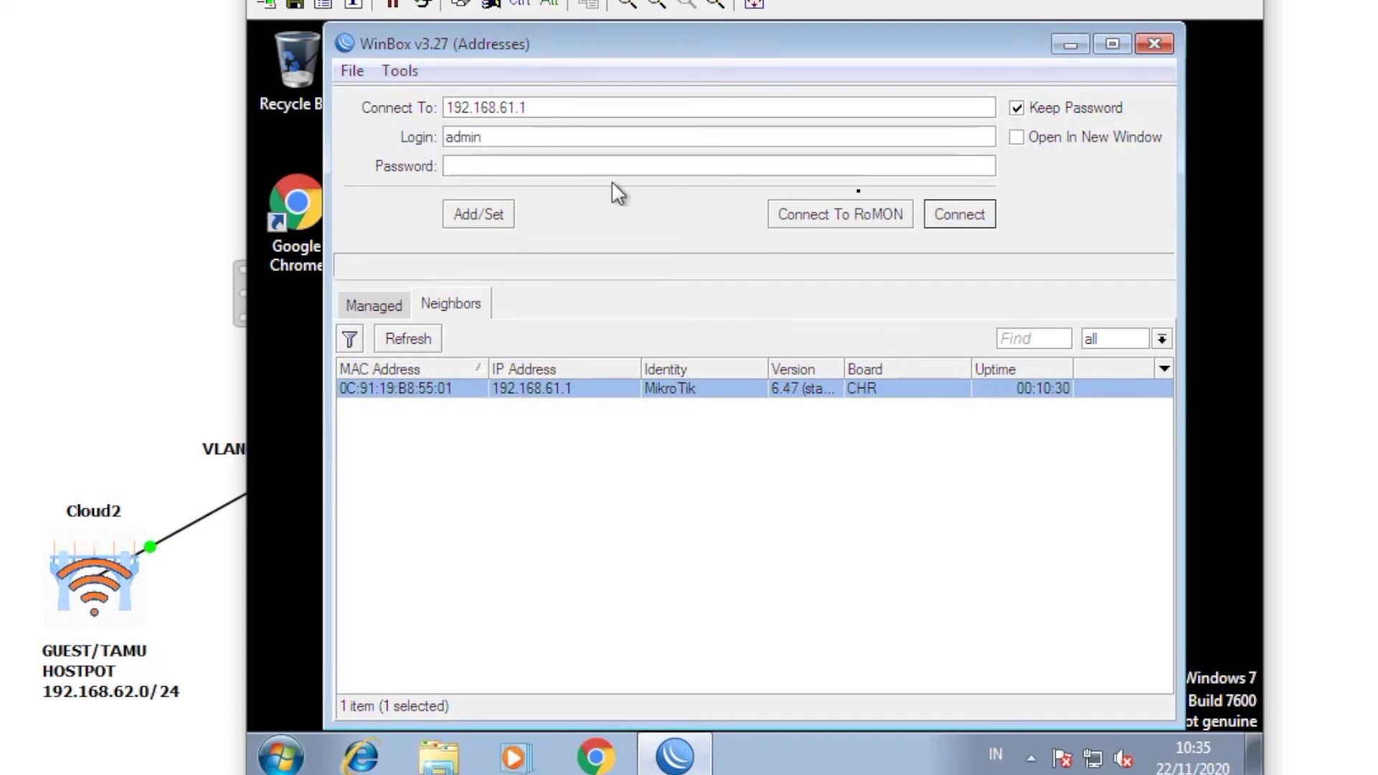
{"action": "left_click", "coordinate": [955, 215]}
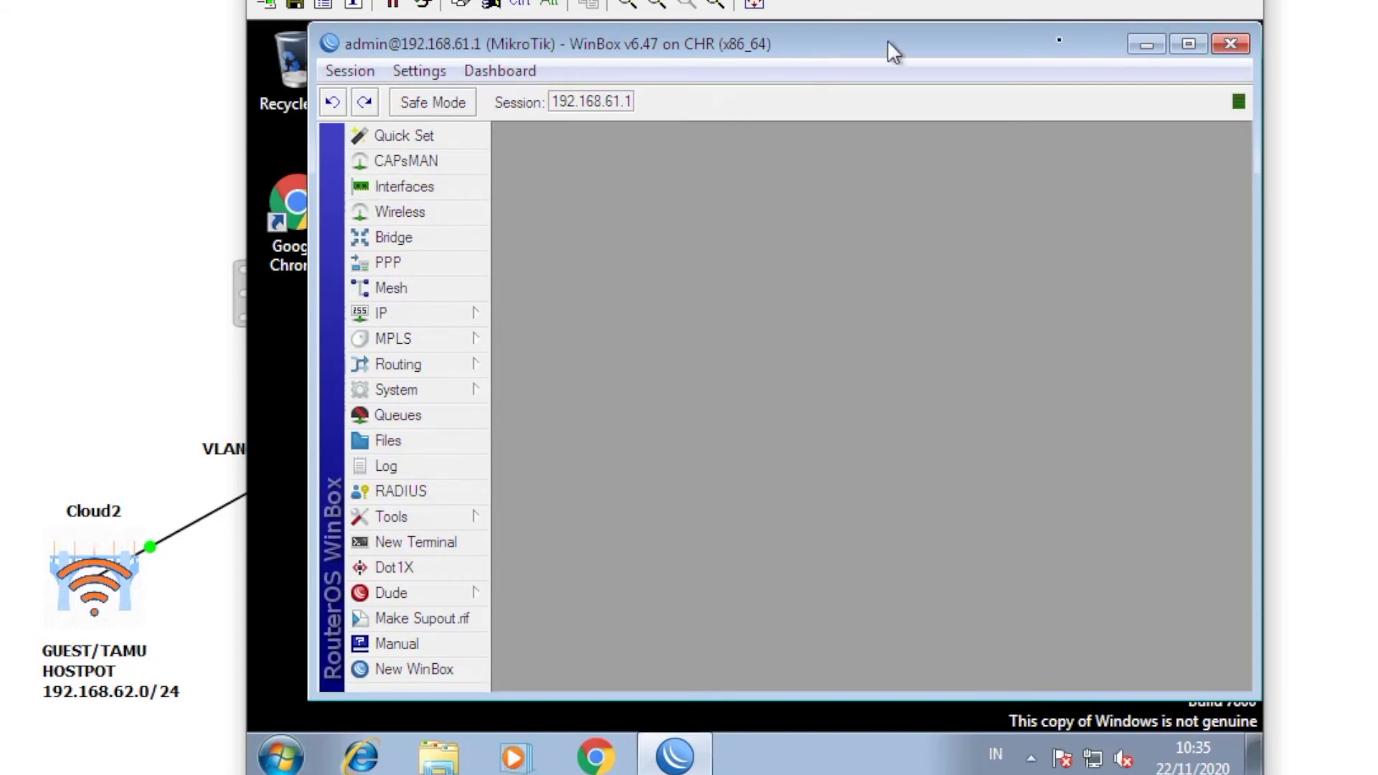
- Maximize WinBox and inspect ether1-internet, ether2-staff, ether3-lab and ether4-guest in the Interface List
{"action": "left_click", "coordinate": [1183, 44]}
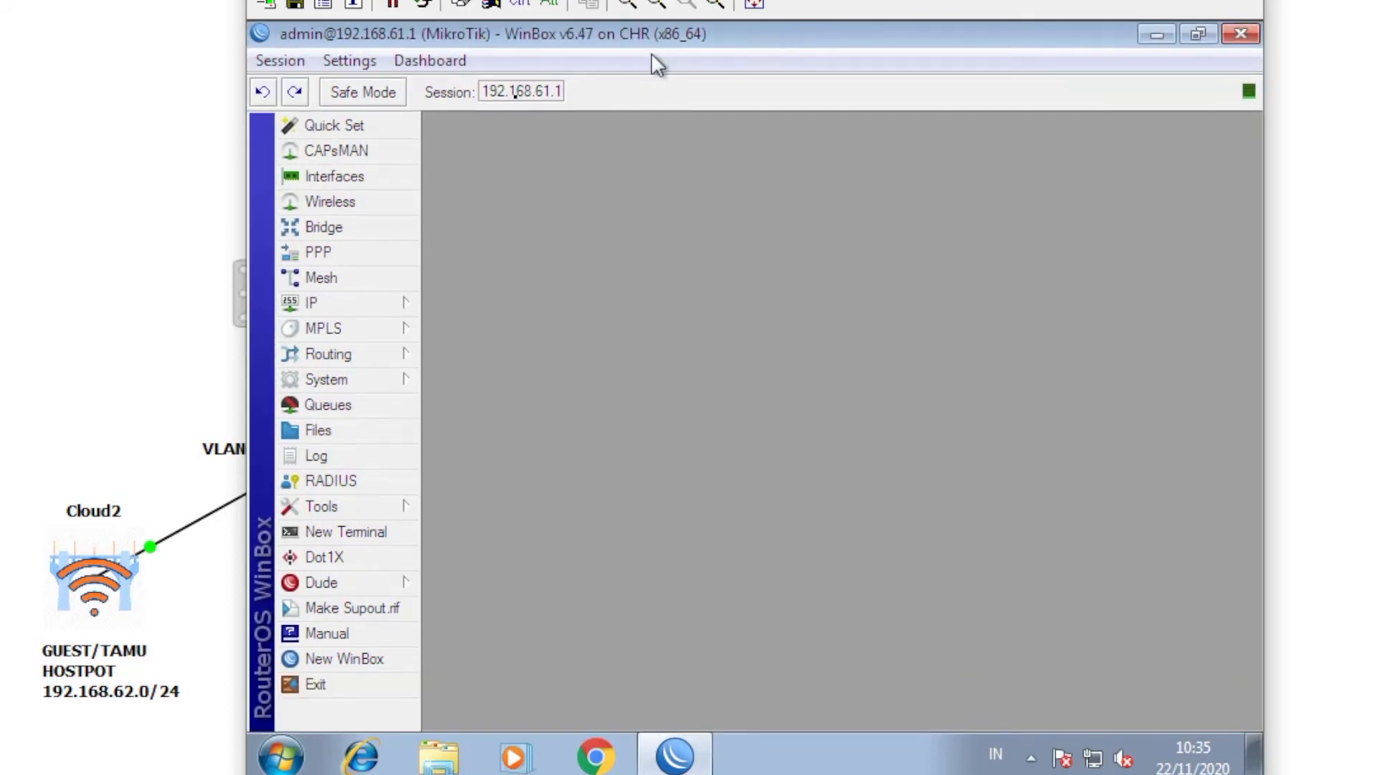
{"action": "left_click", "coordinate": [371, 180]}
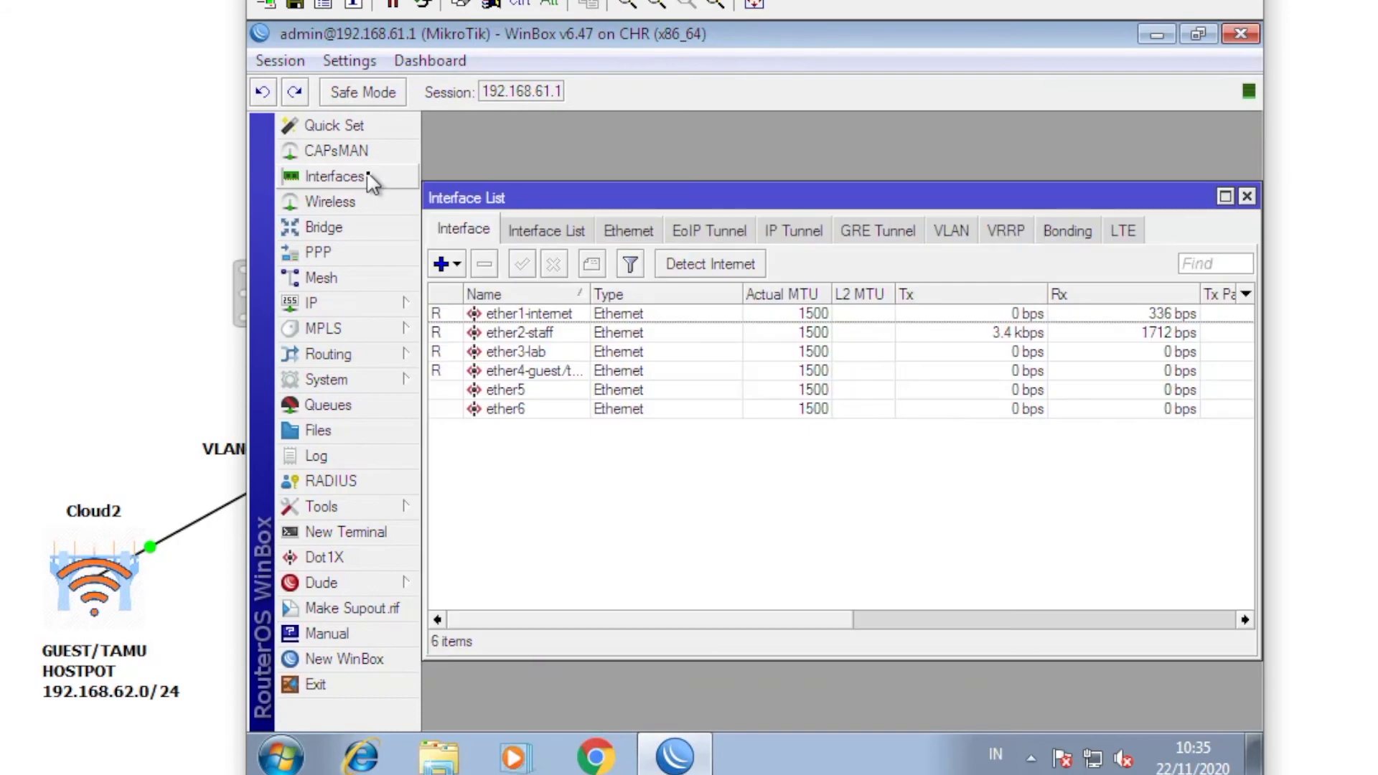
{"action": "left_click", "coordinate": [493, 316]}
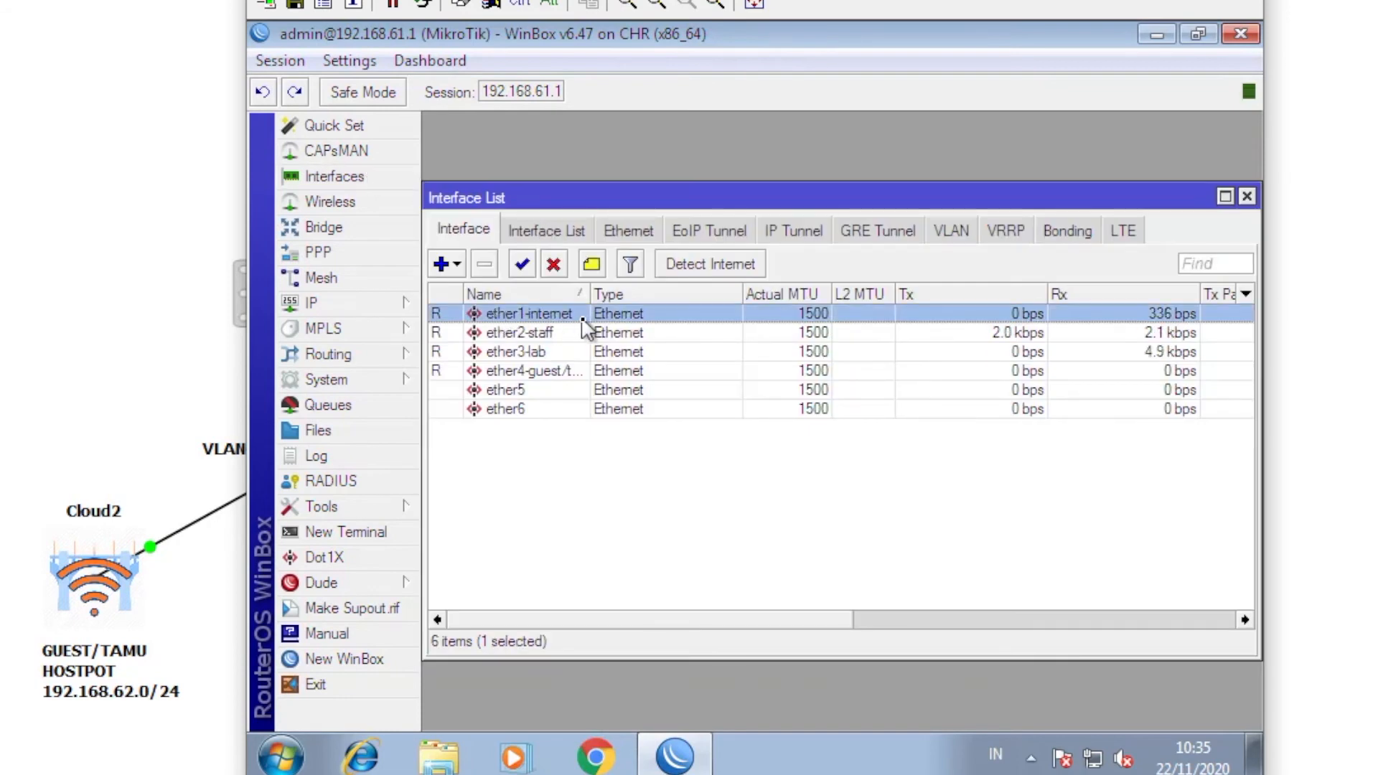
{"action": "left_click", "coordinate": [503, 332]}
{"action": "left_click", "coordinate": [518, 353]}
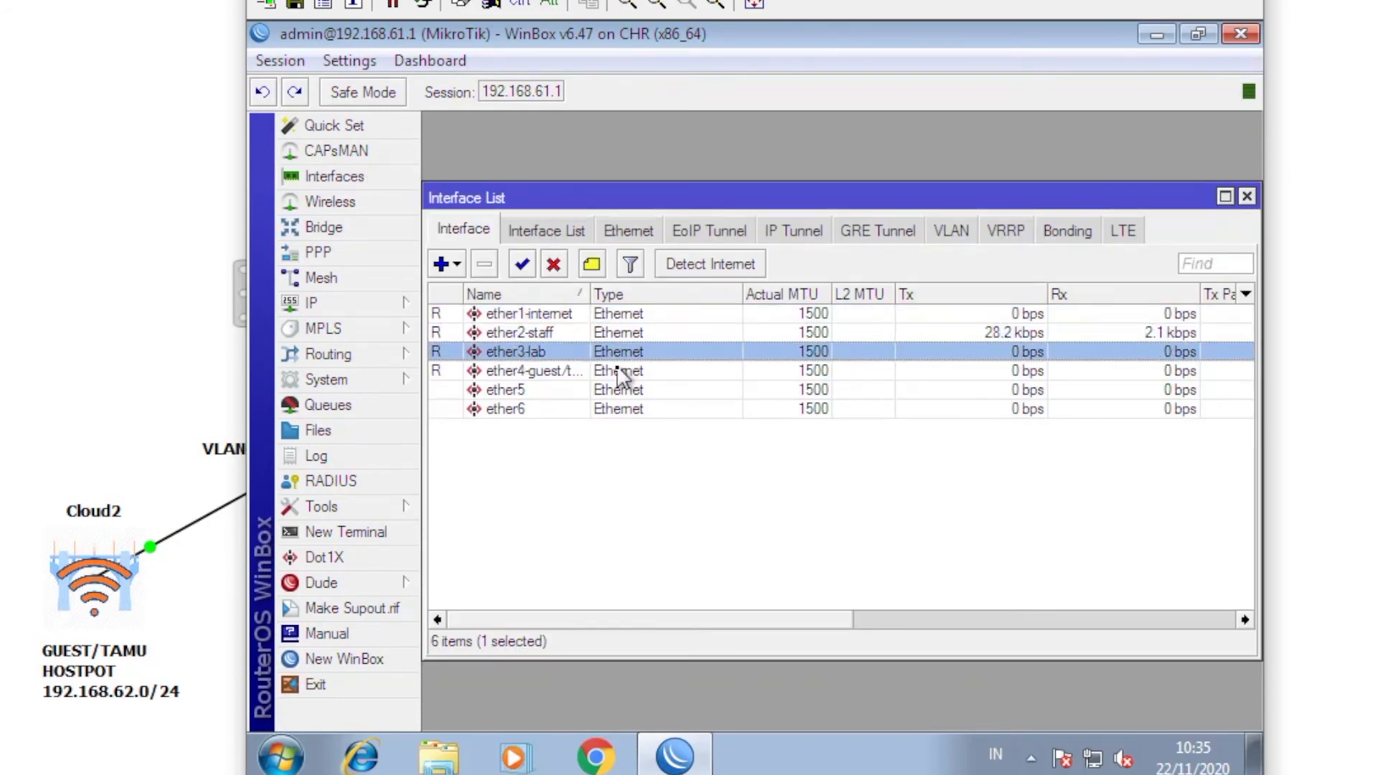
{"action": "left_click", "coordinate": [514, 371]}
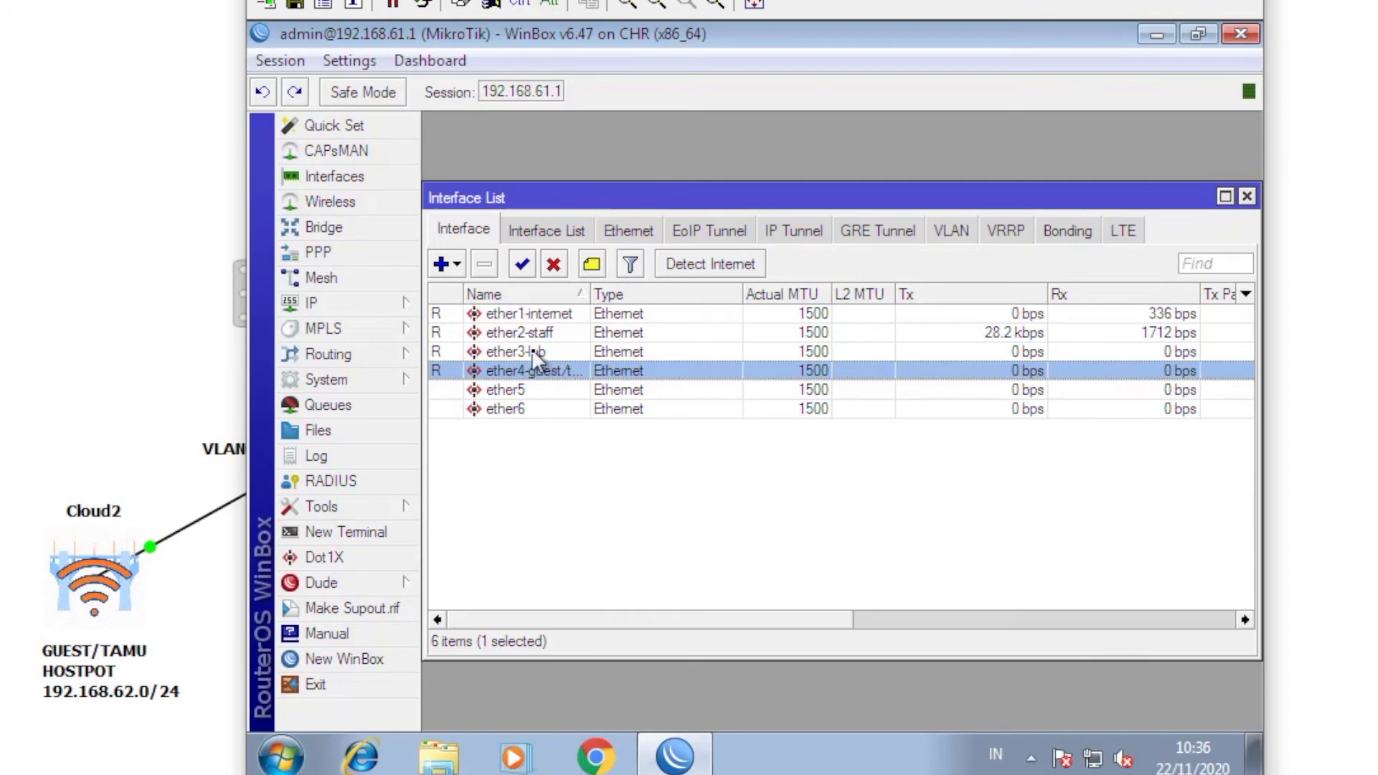
{"action": "left_click", "coordinate": [532, 352]}
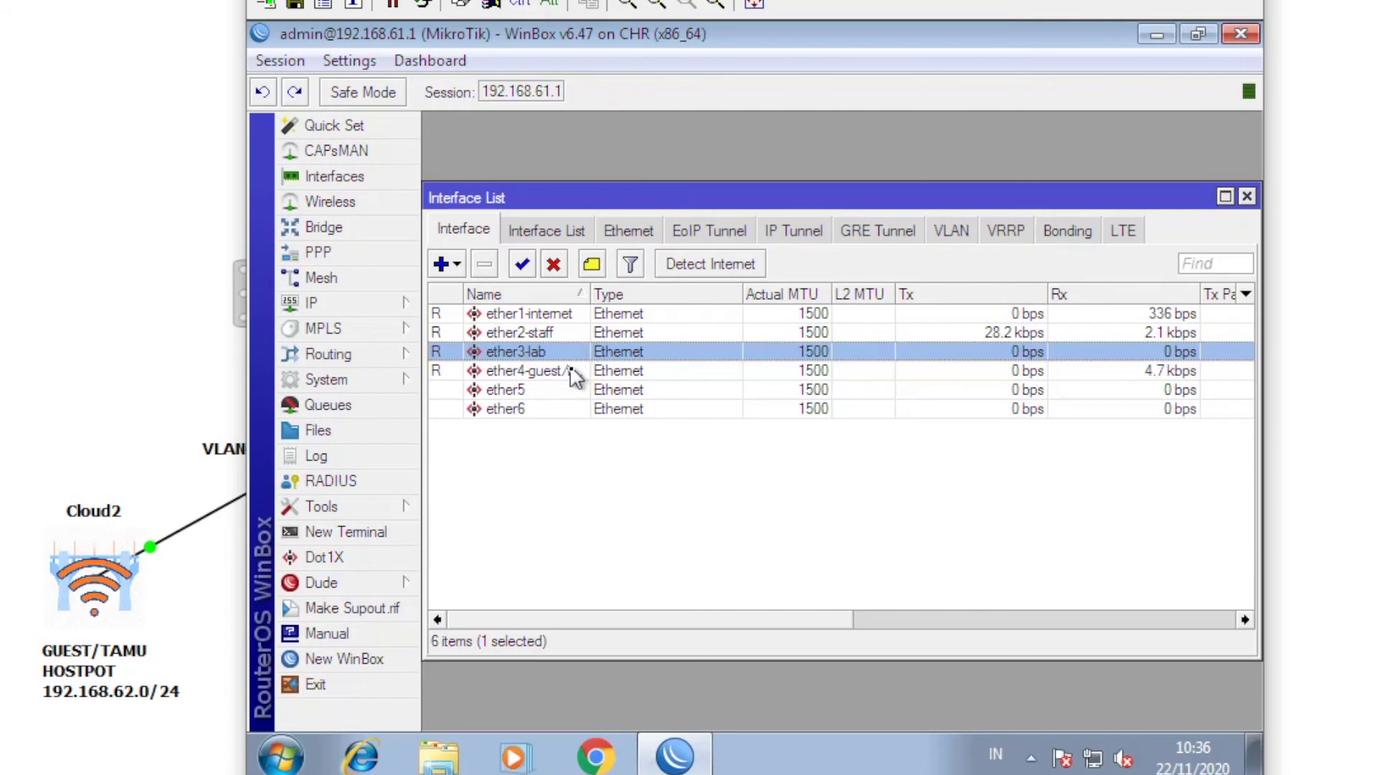
{"action": "left_click", "coordinate": [571, 373]}
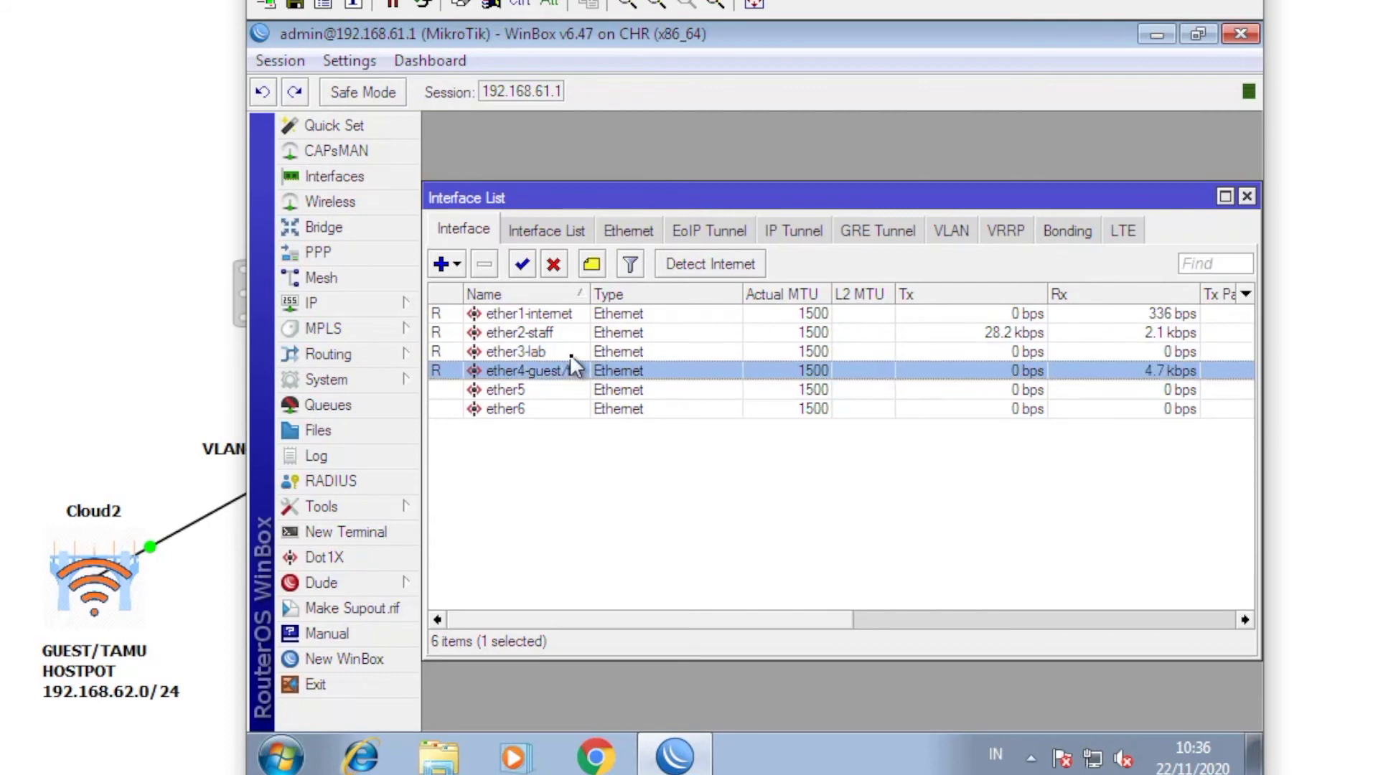
{"action": "left_click", "coordinate": [576, 351]}
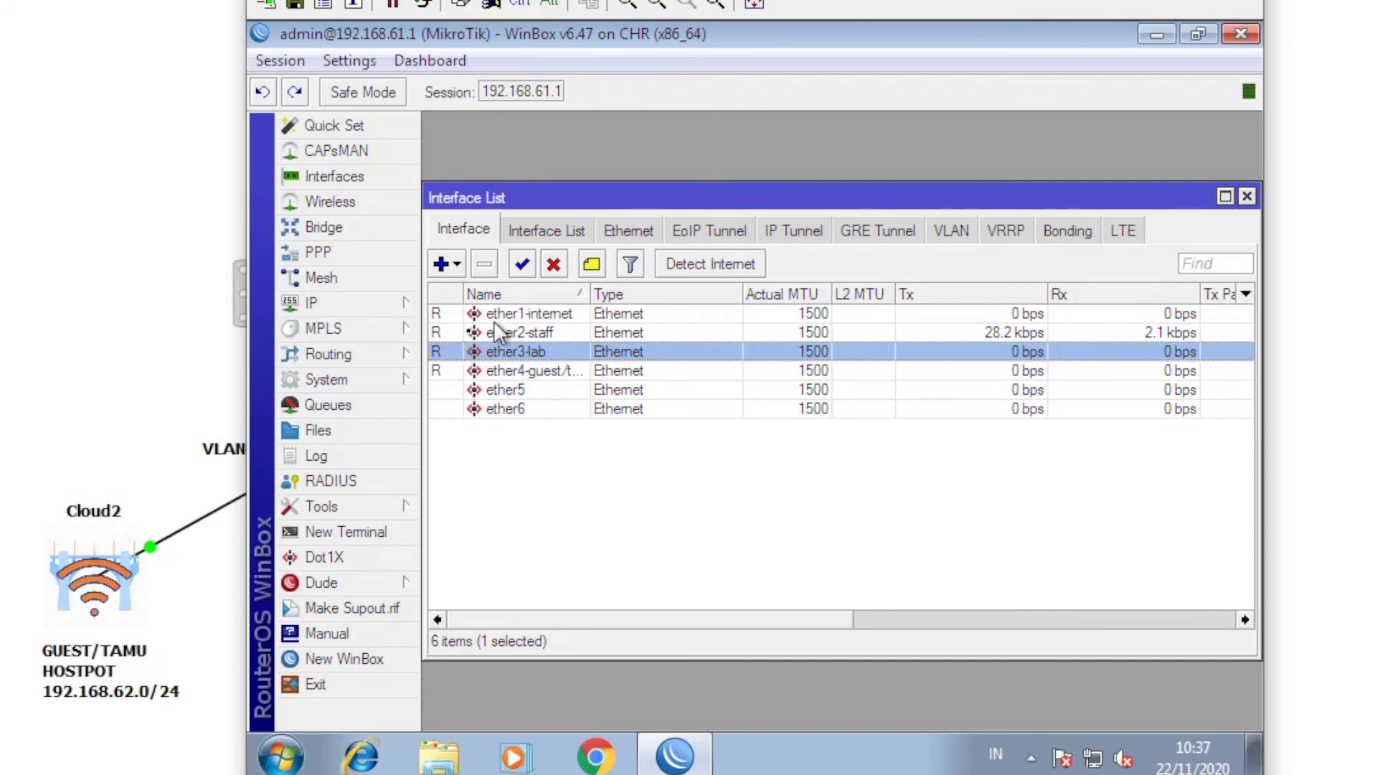
{"action": "left_click", "coordinate": [372, 309]}
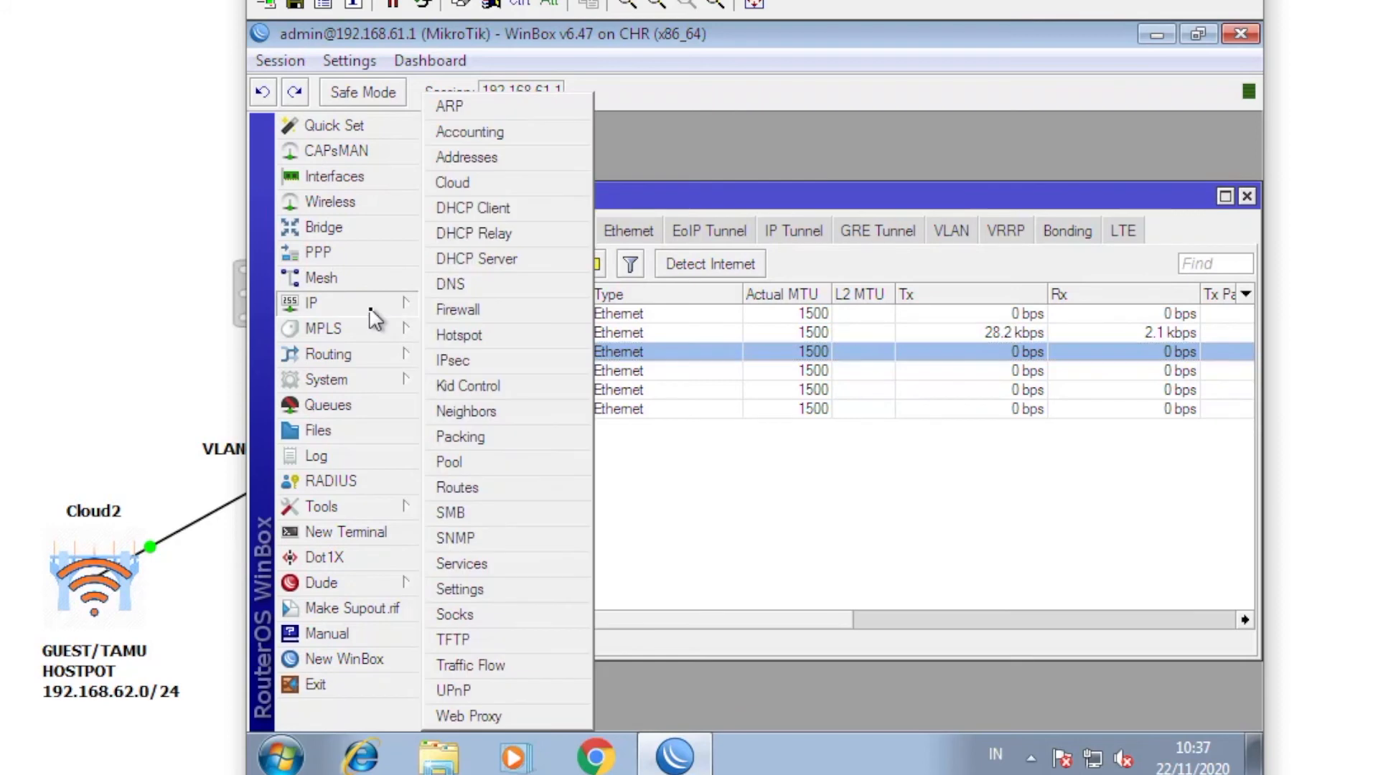
- Add IP address 192.168.60.1/24 on interface ether3-lab and apply it
{"action": "left_click", "coordinate": [549, 160]}
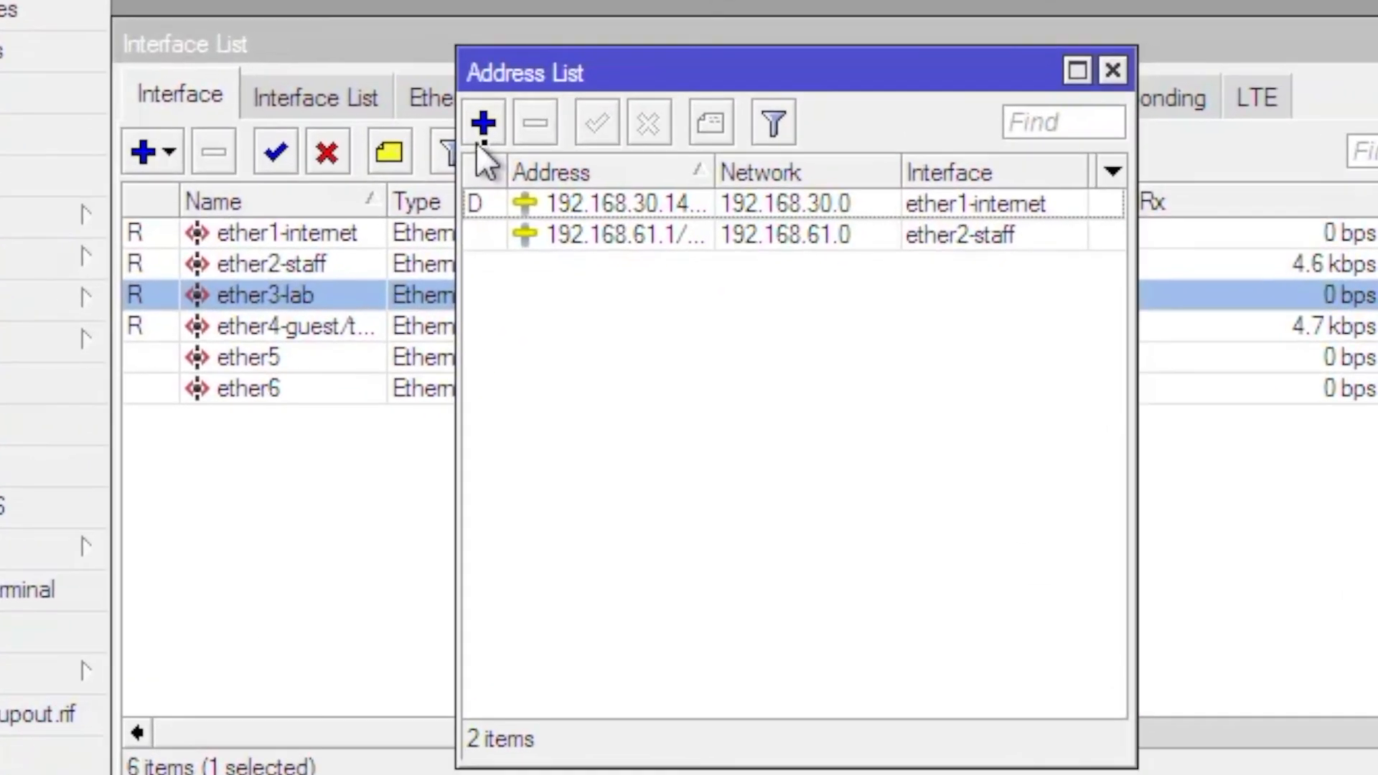
{"action": "left_click", "coordinate": [472, 131]}
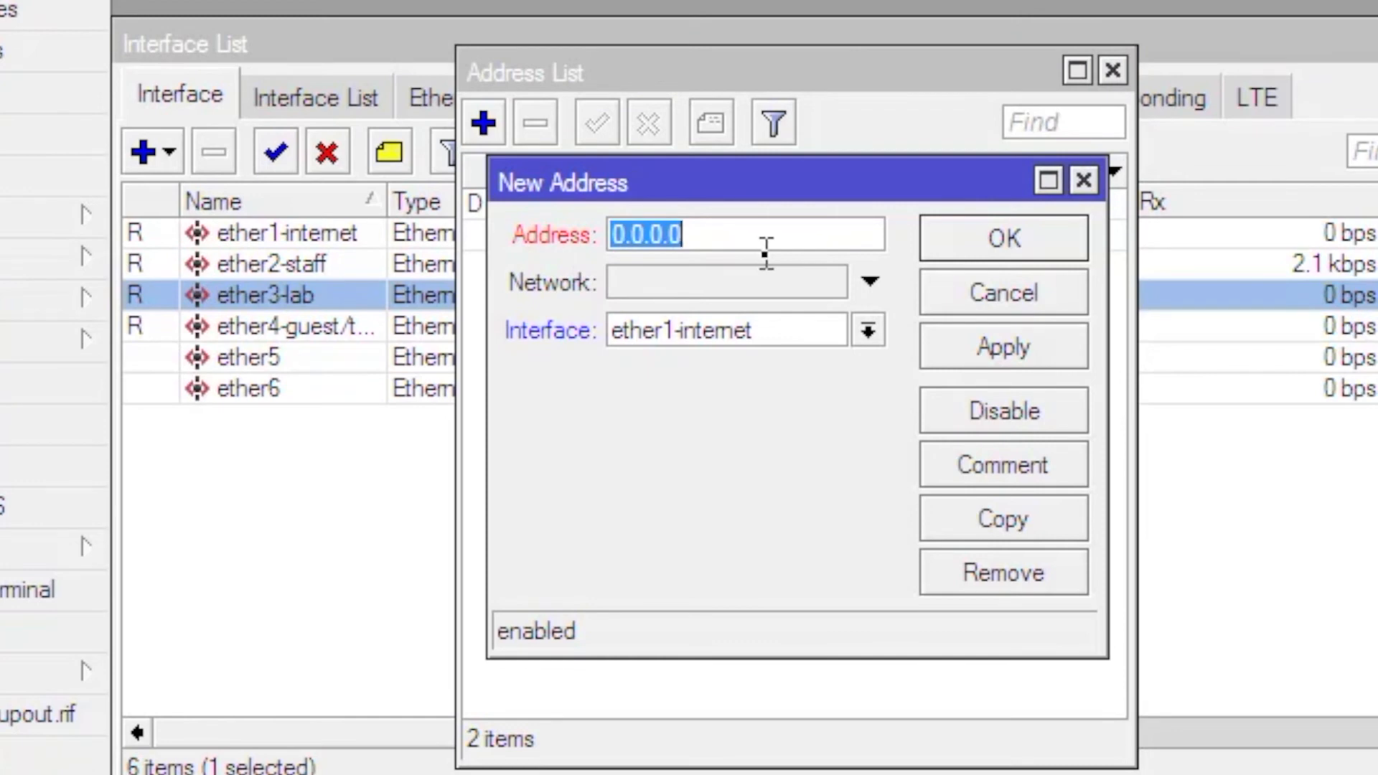
{"action": "type", "text": "192"}
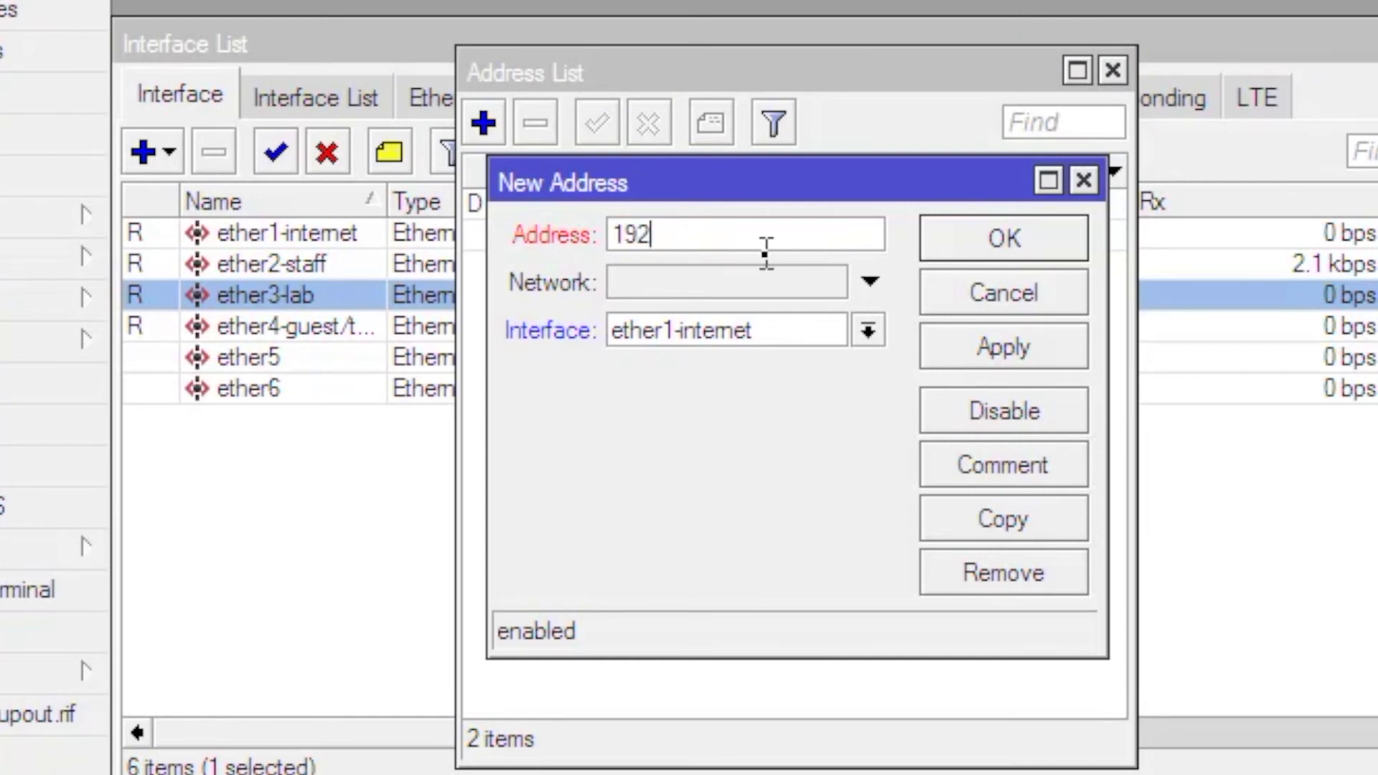
{"action": "type", "text": ".168.60"}
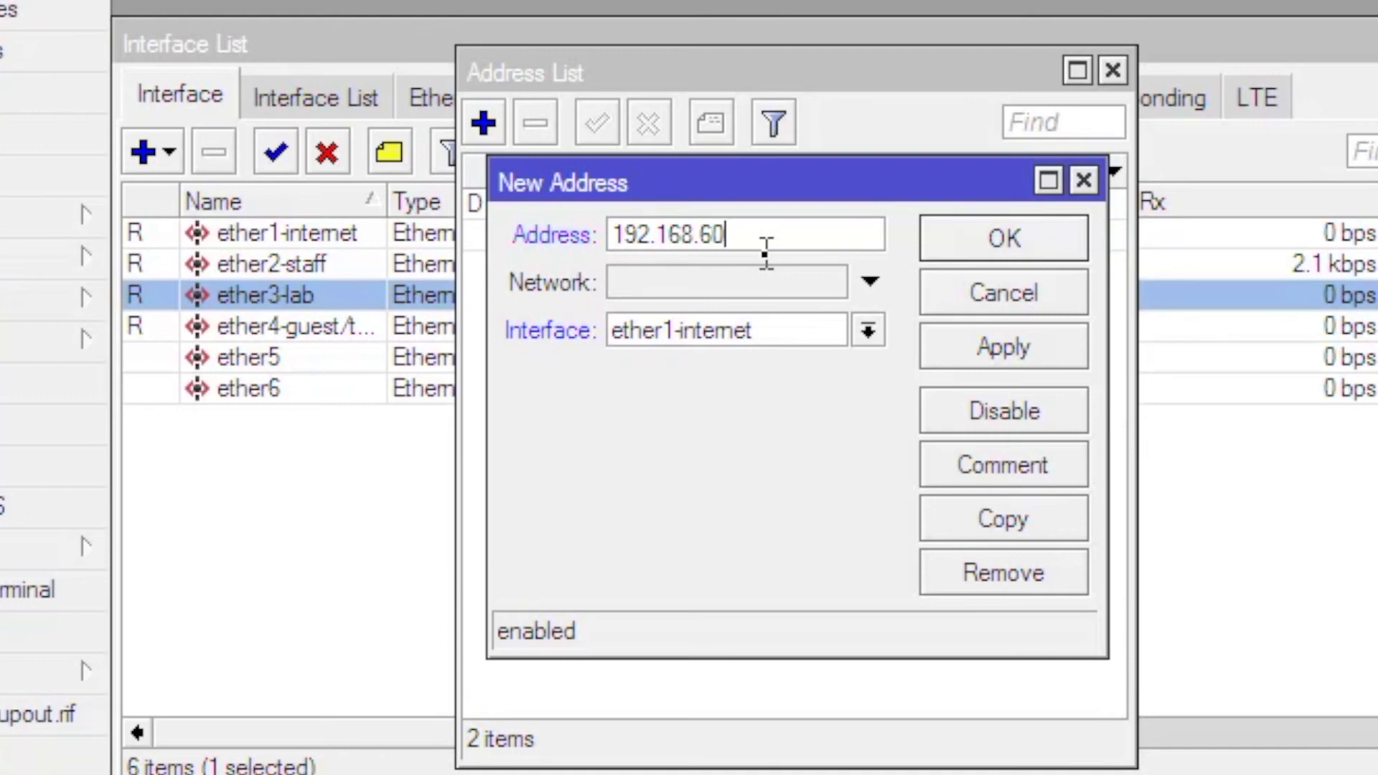
{"action": "type", "text": ".1/24"}
{"action": "left_click", "coordinate": [735, 335]}
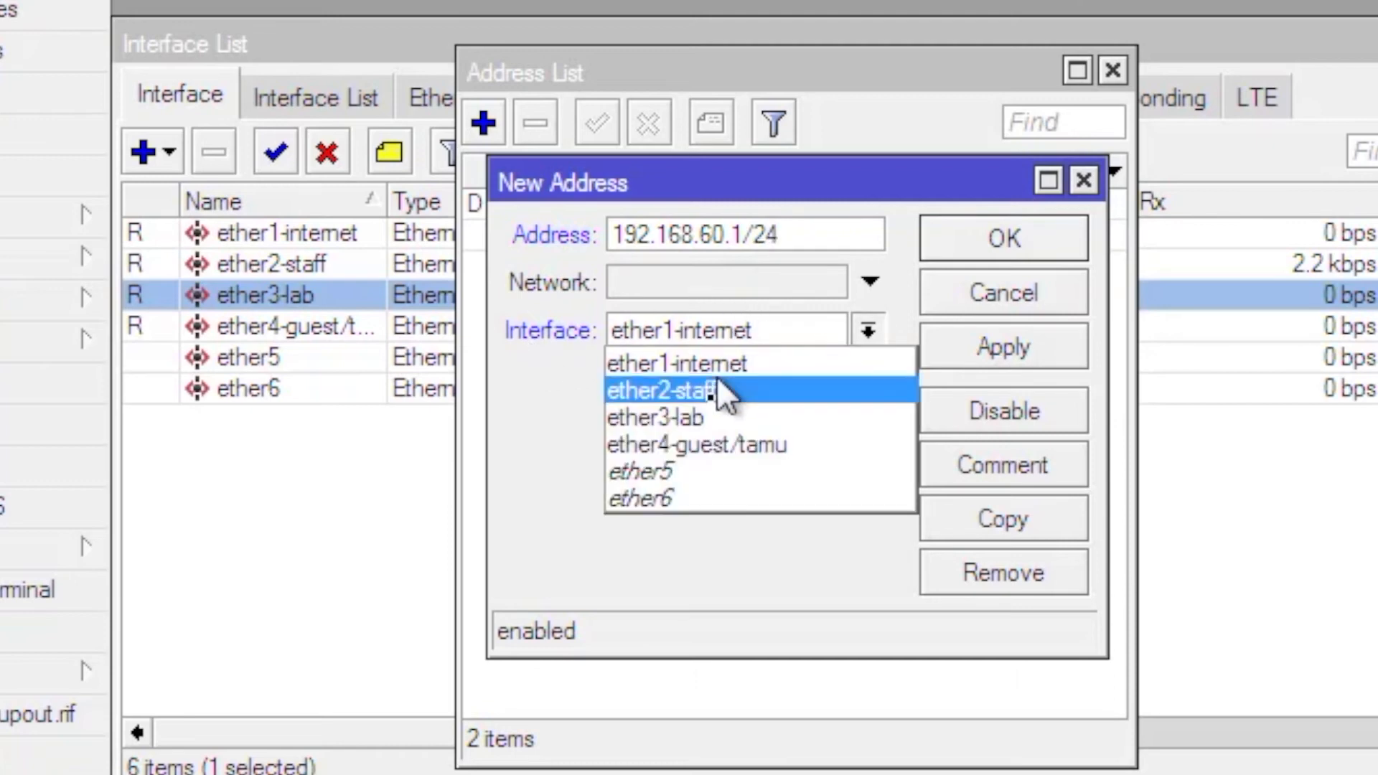
{"action": "left_click", "coordinate": [718, 418]}
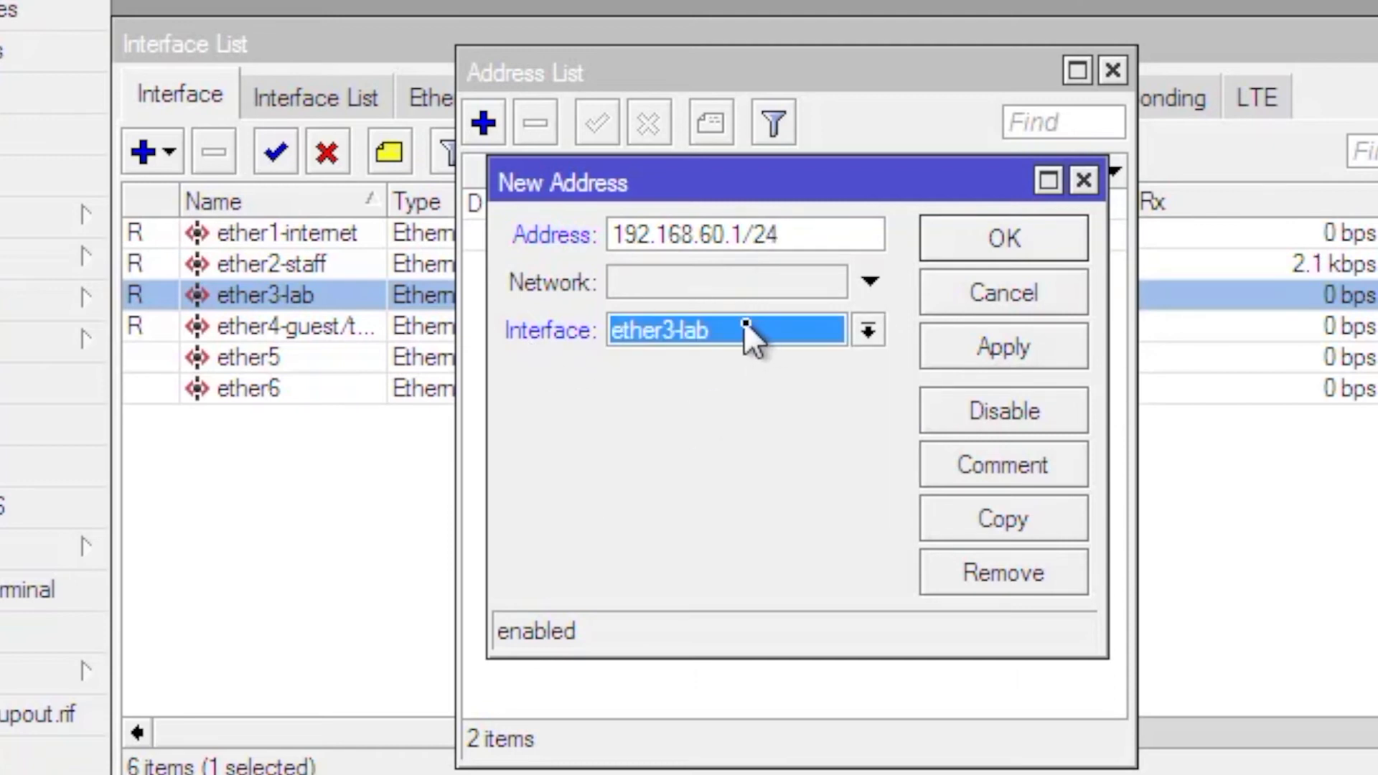
{"action": "left_click", "coordinate": [1049, 349]}
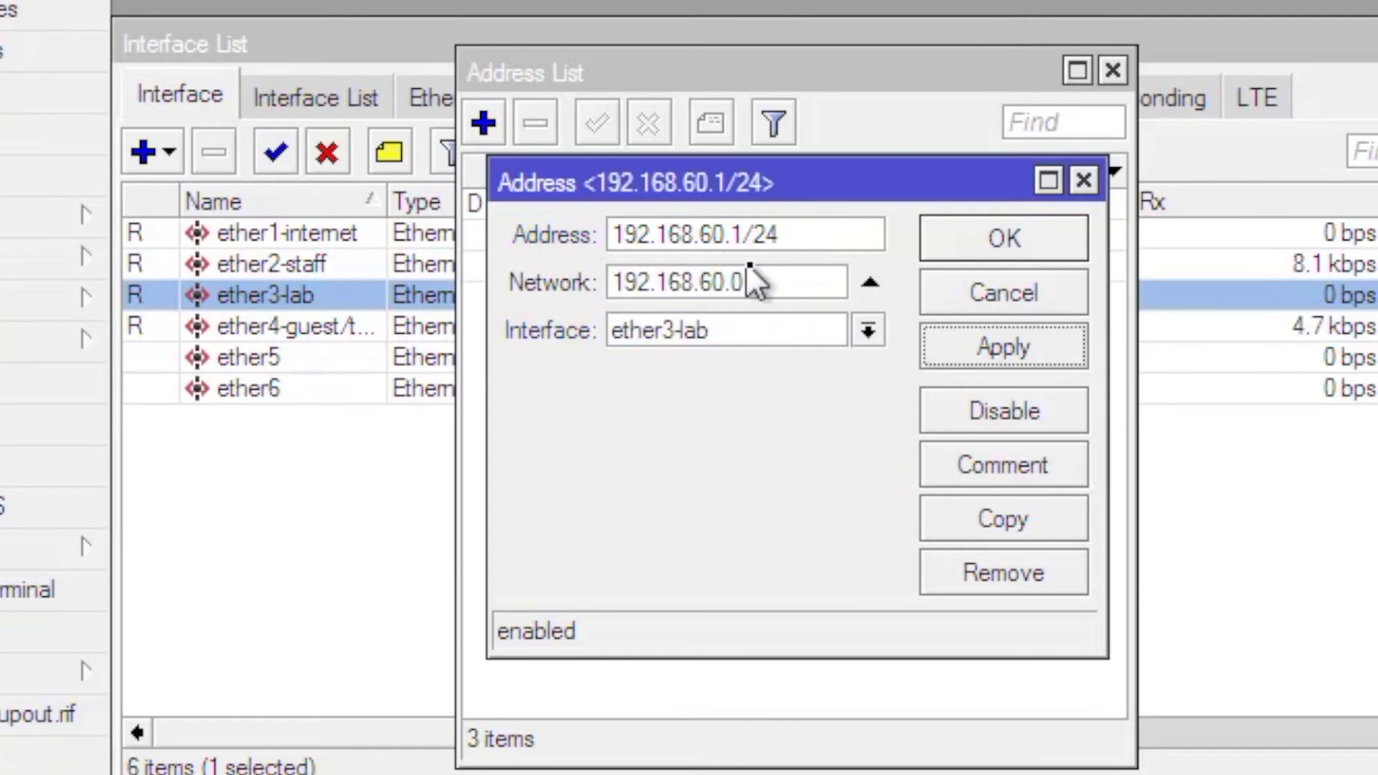
{"action": "left_click", "coordinate": [960, 247]}
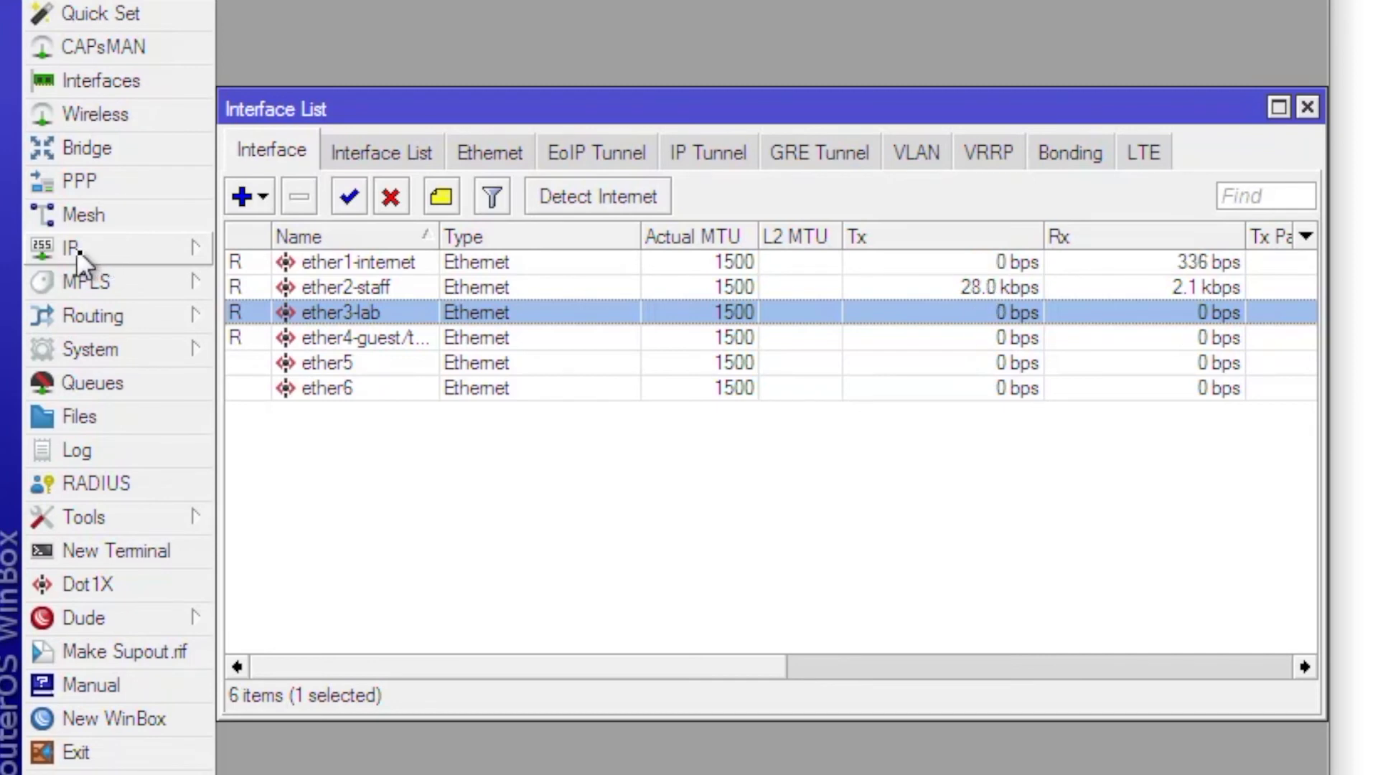
- Start DHCP Setup from IP > DHCP Server with ether3-lab as the interface
{"action": "left_click", "coordinate": [79, 251]}
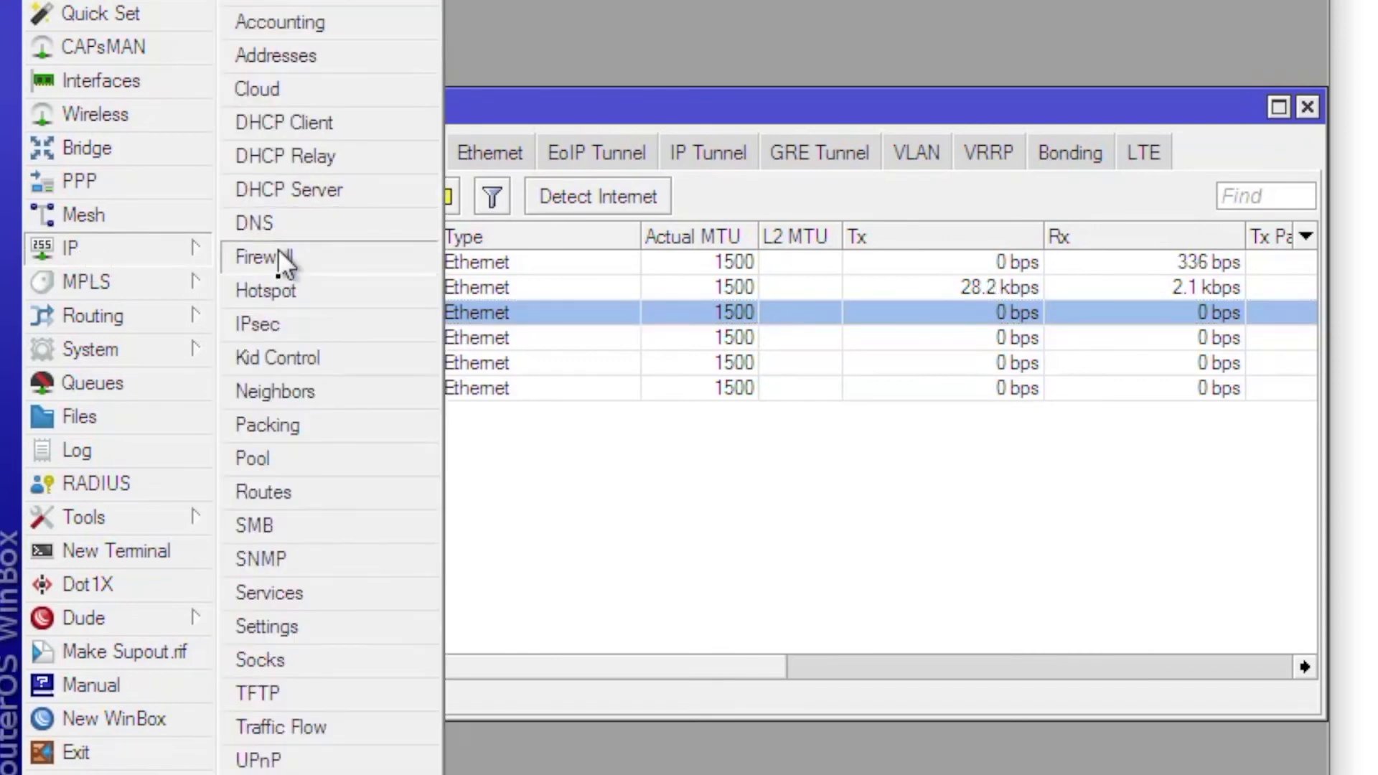
{"action": "left_click", "coordinate": [294, 184]}
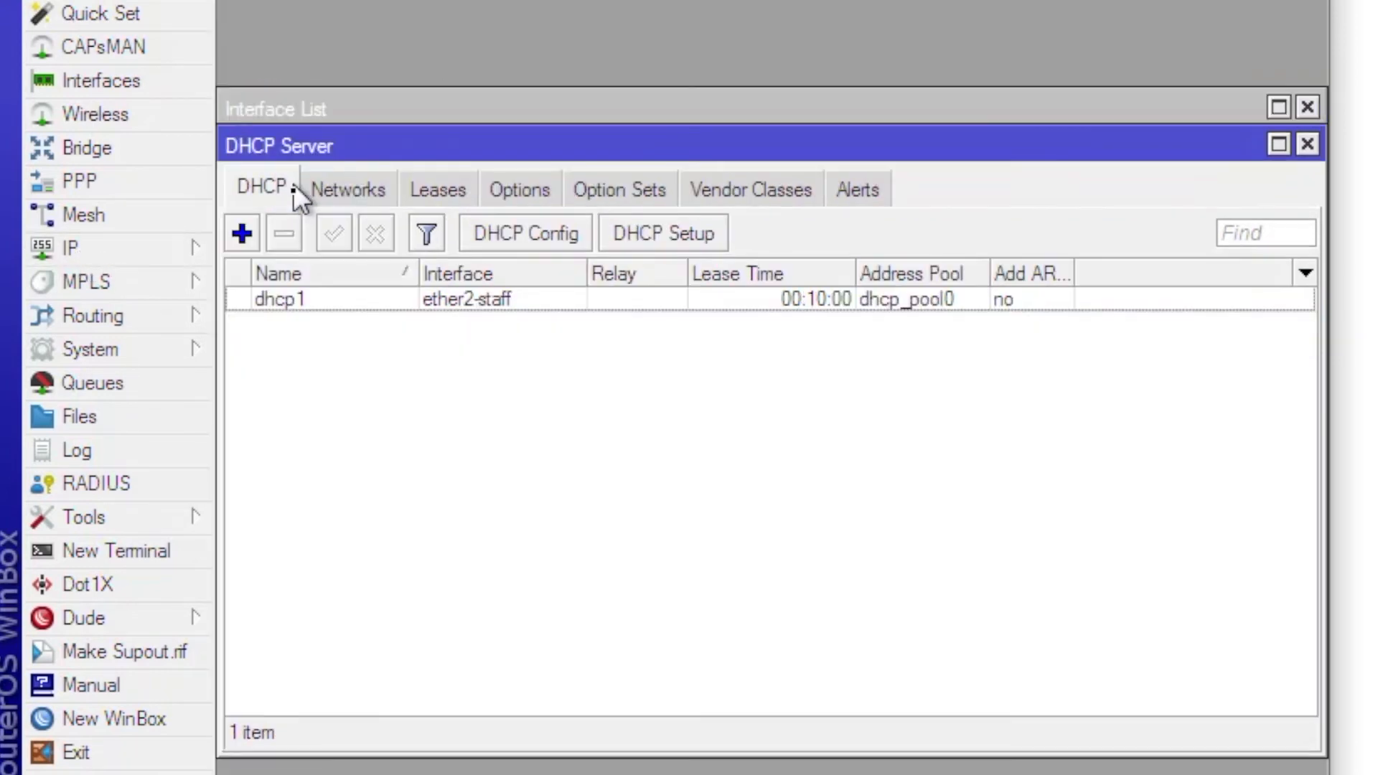
{"action": "left_click", "coordinate": [712, 239]}
{"action": "left_click", "coordinate": [833, 399]}
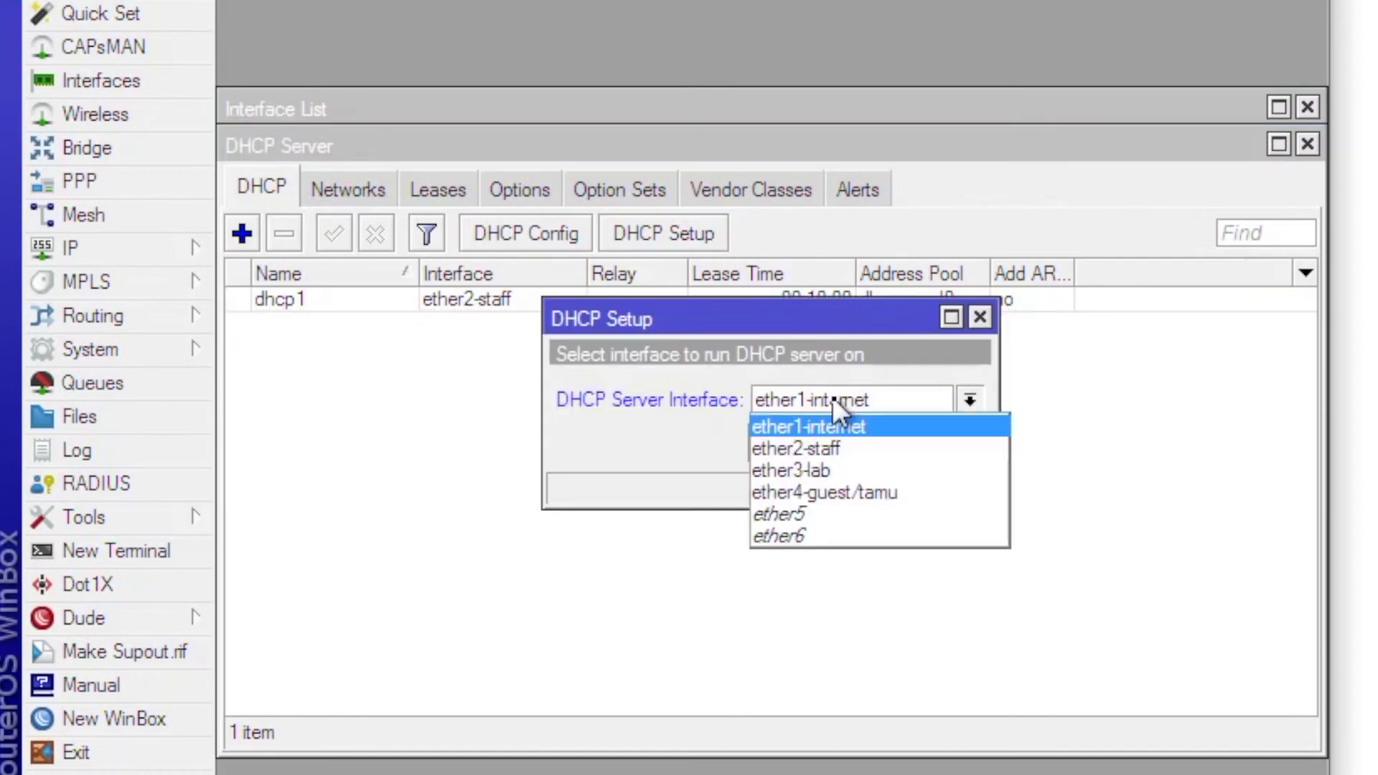
{"action": "left_click", "coordinate": [839, 470]}
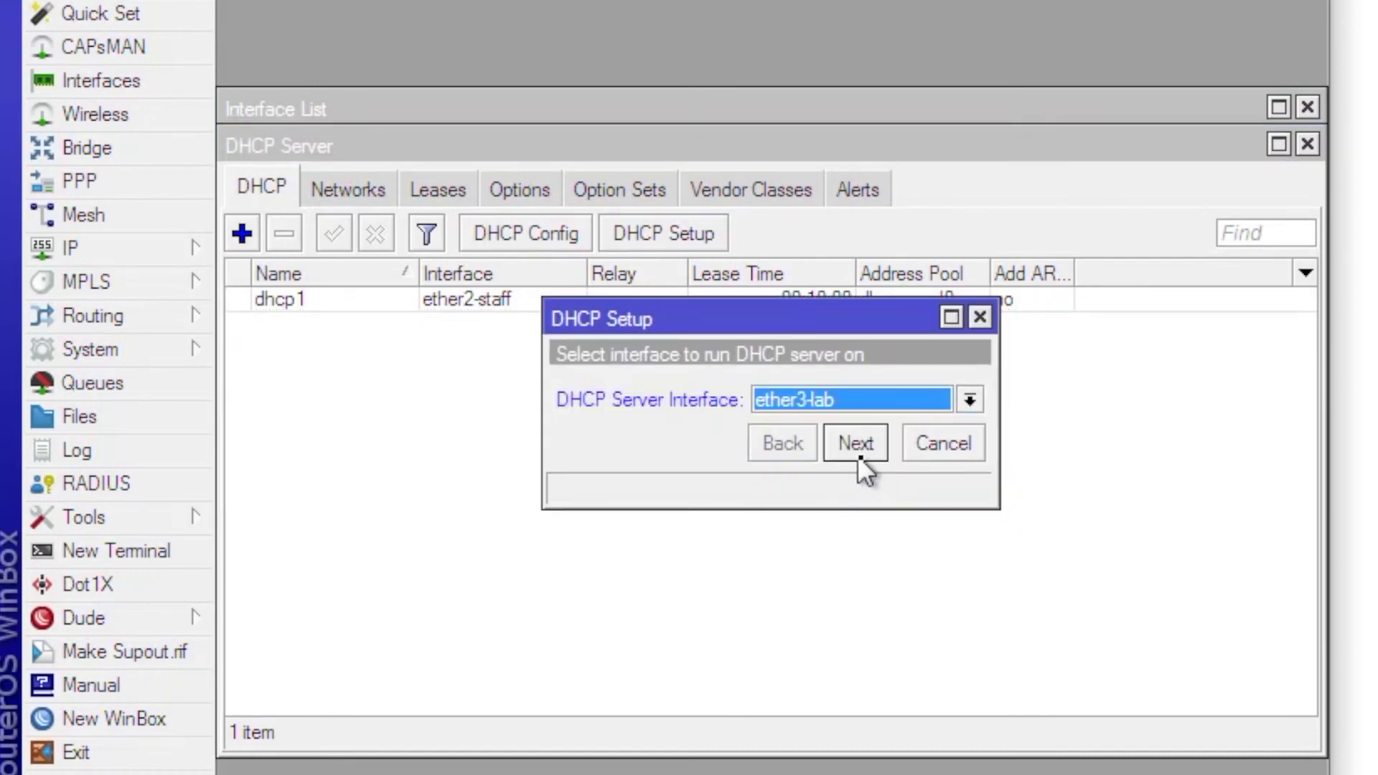
- Accept space 192.168.60.0/24, gateway 192.168.60.1, pool .2–.254 and DNS 192.168.30.2, then select dhcp2
{"action": "left_click", "coordinate": [860, 455]}
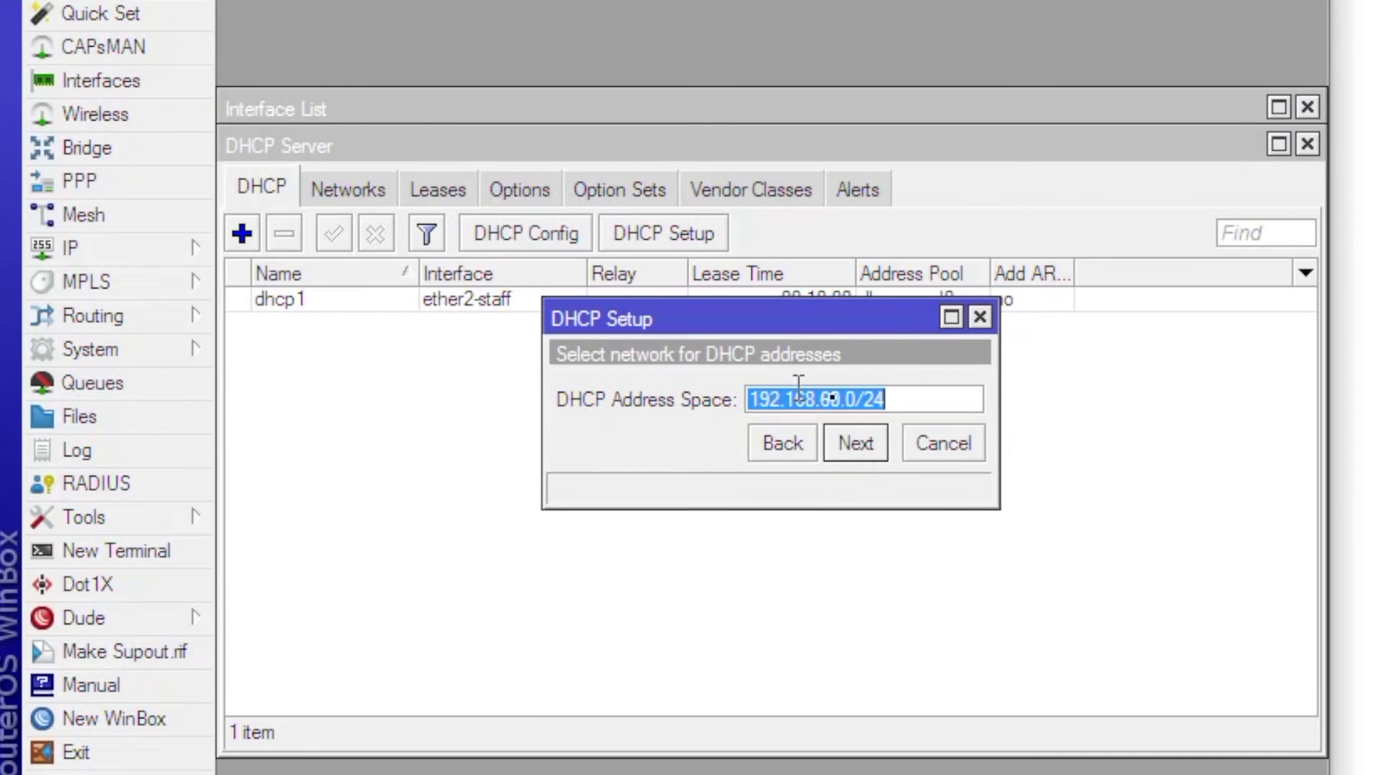
{"action": "left_click", "coordinate": [854, 446]}
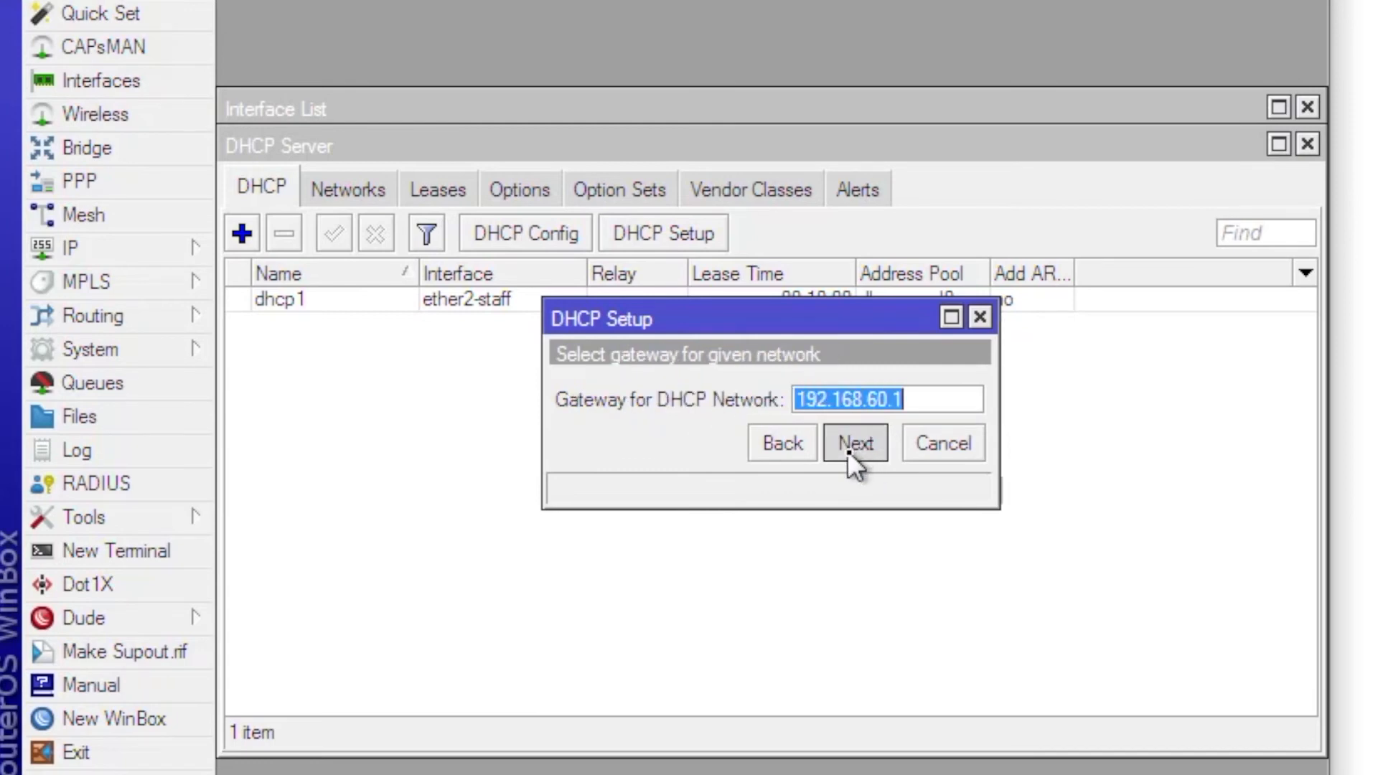
{"action": "left_click", "coordinate": [848, 448]}
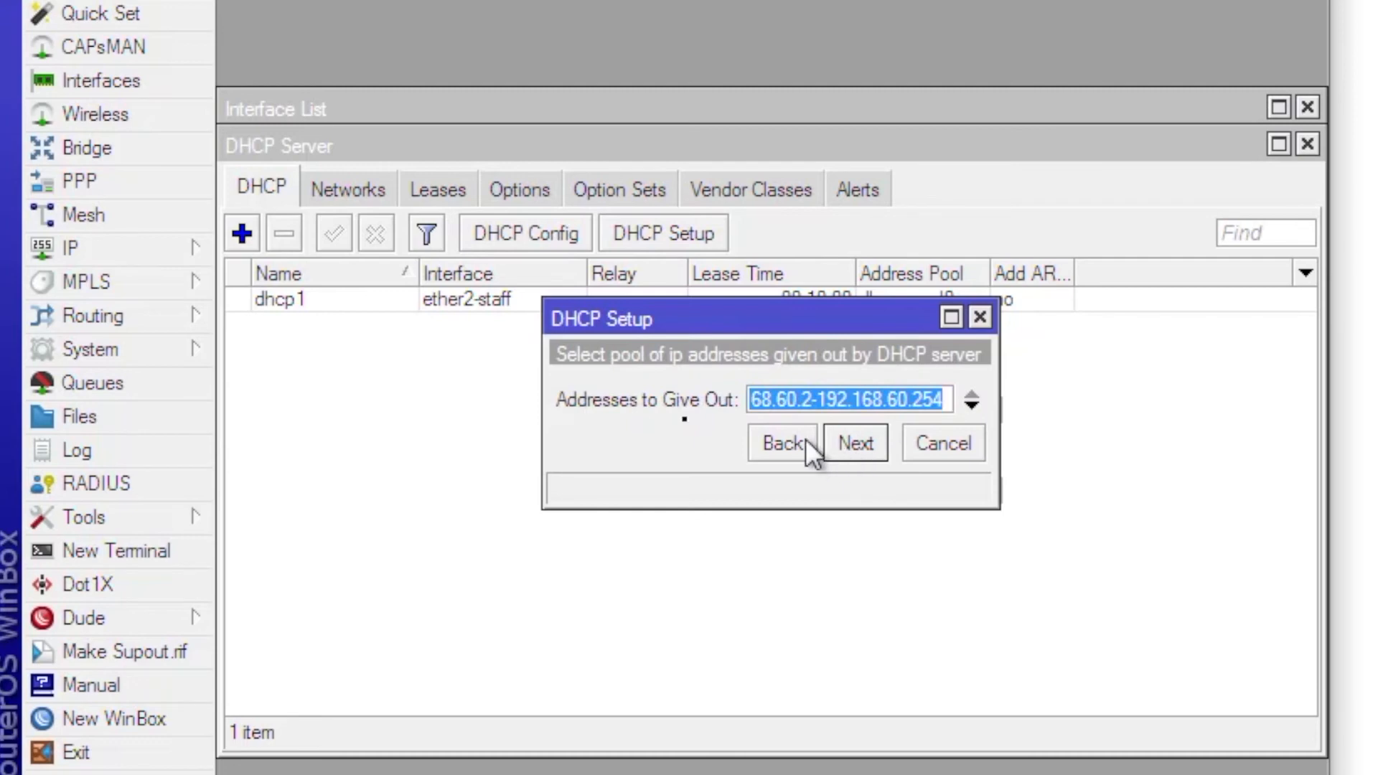
{"action": "left_click", "coordinate": [815, 401]}
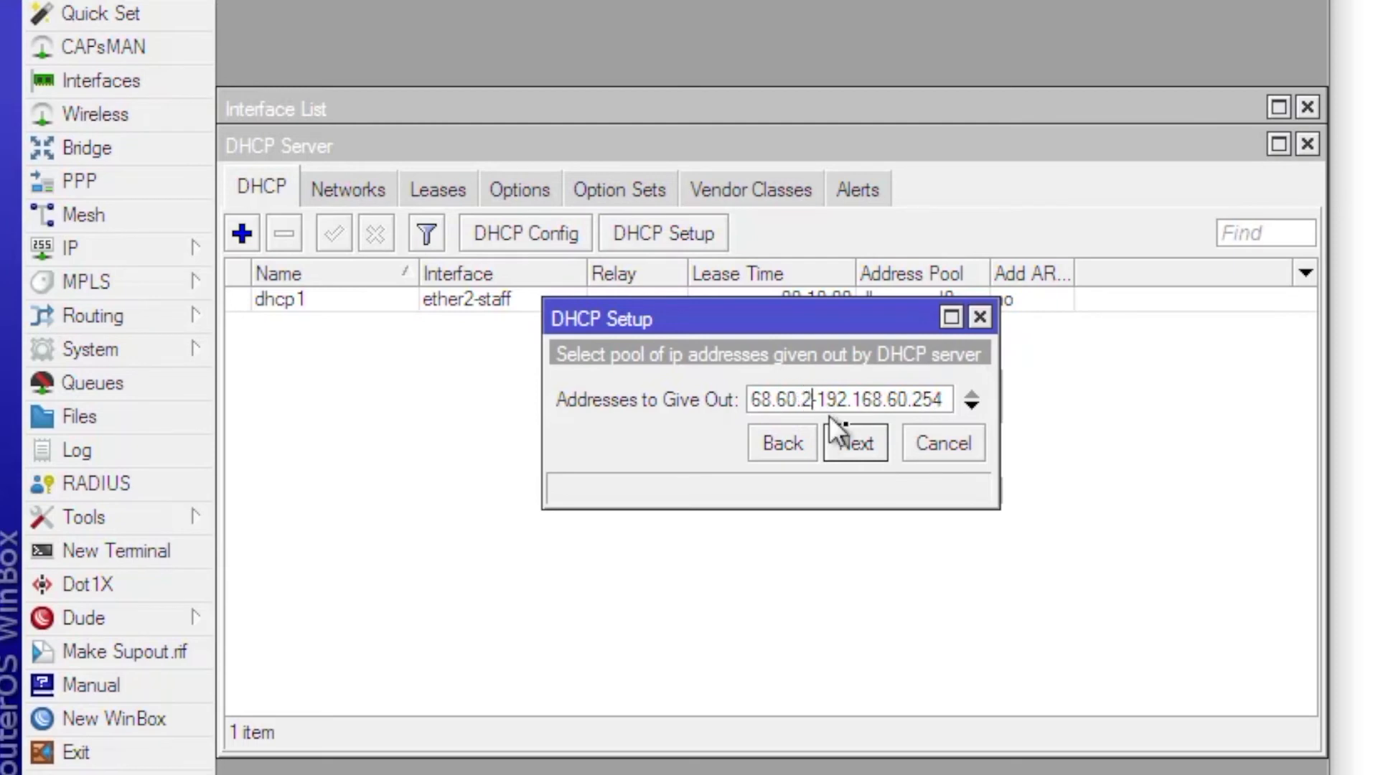
{"action": "left_click", "coordinate": [864, 440]}
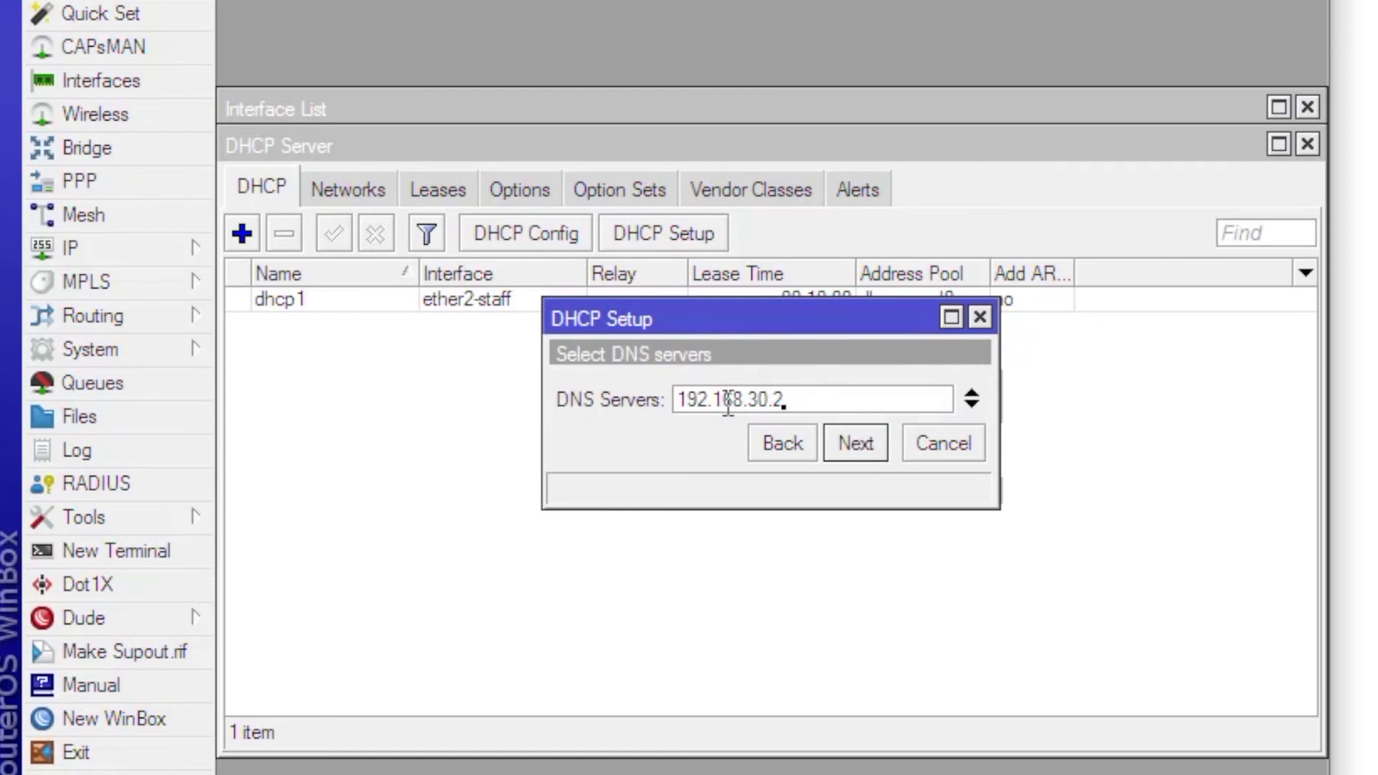
{"action": "left_click", "coordinate": [853, 447]}
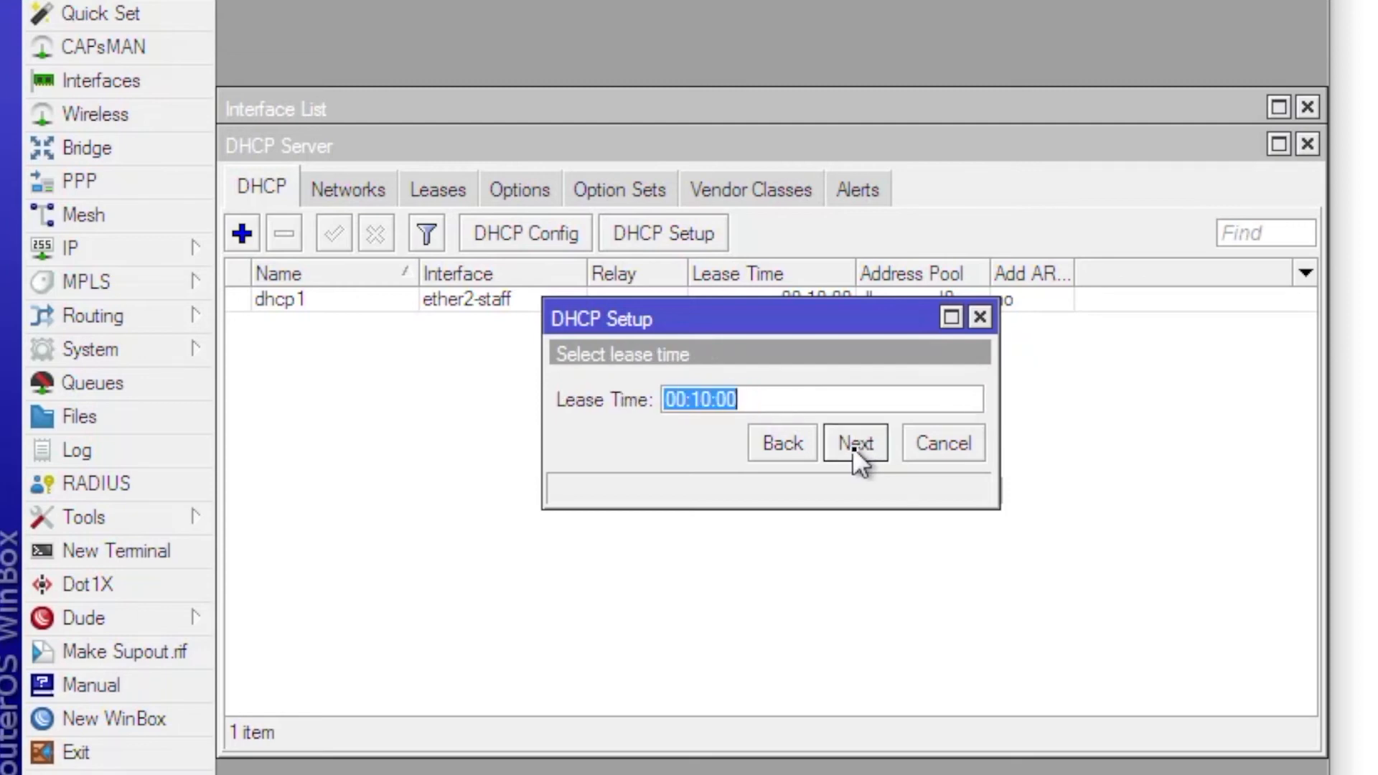
{"action": "left_click", "coordinate": [842, 445]}
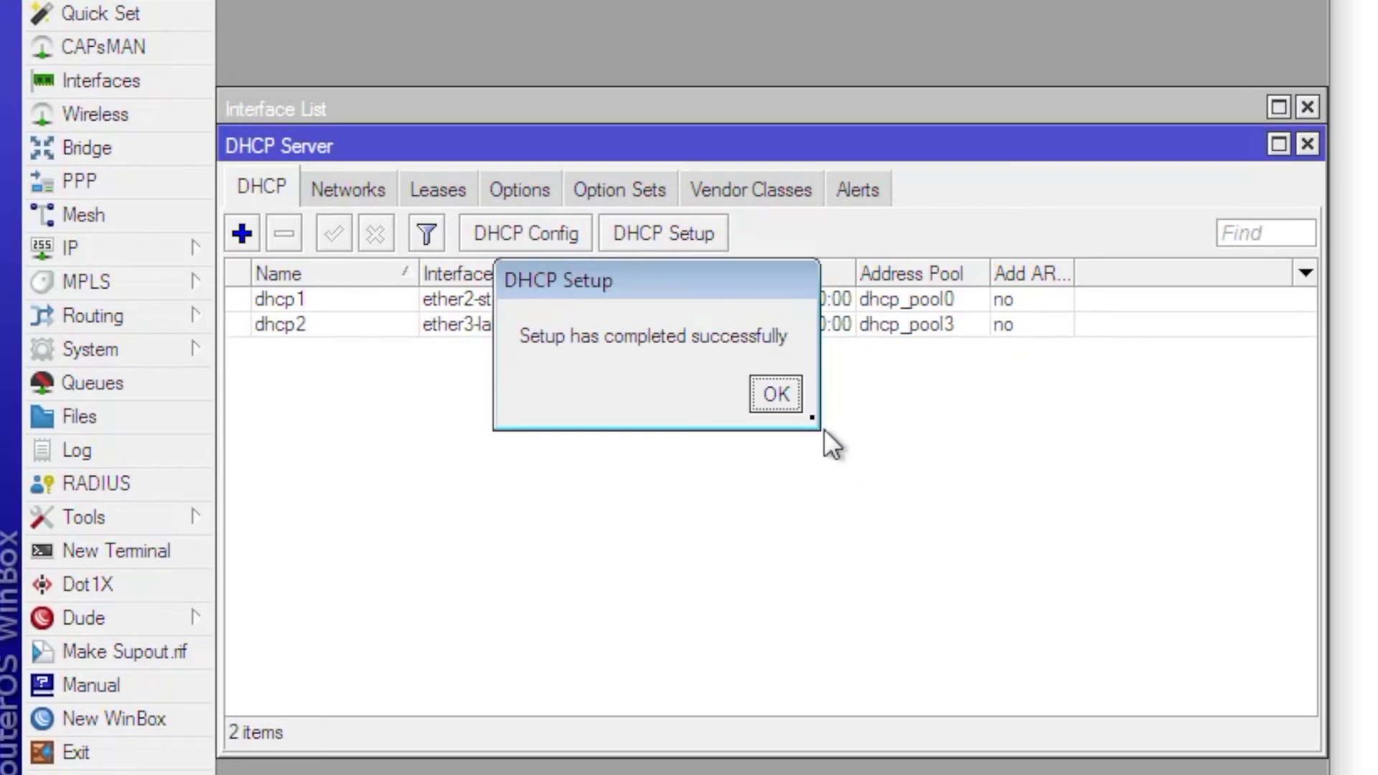
{"action": "left_click", "coordinate": [784, 395]}
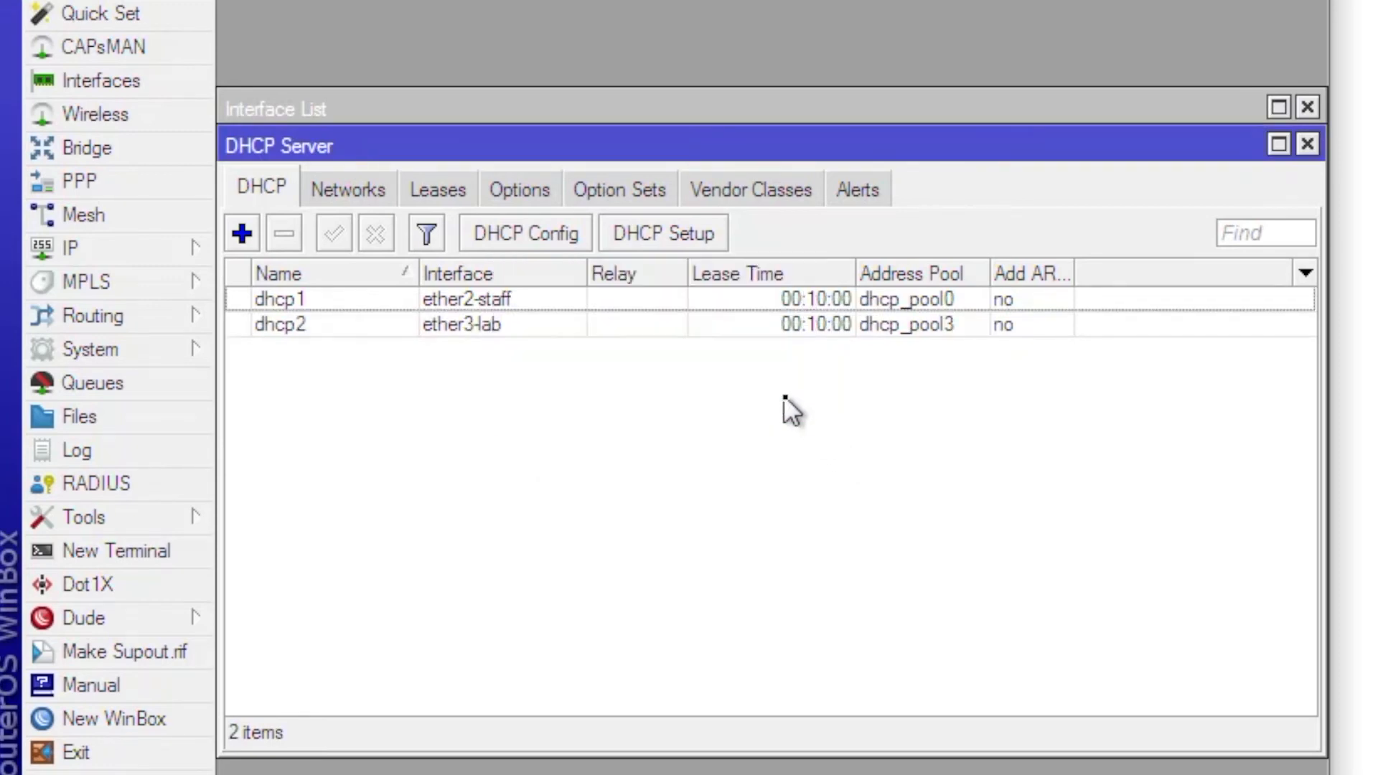
{"action": "left_click", "coordinate": [756, 323]}
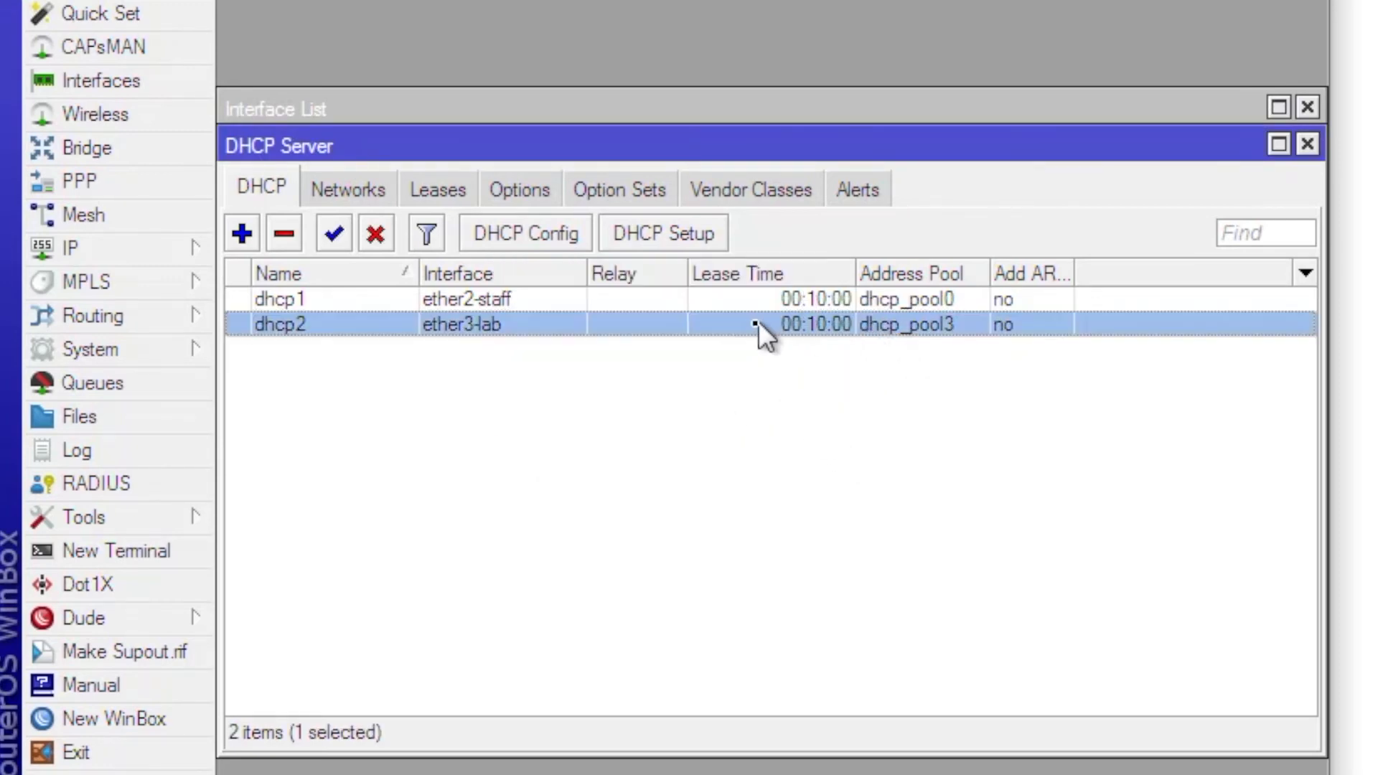
{"action": "left_click", "coordinate": [712, 303]}
- Nudge the VLAN3 link label up-left and open the PC2 VPCS console
{"action": "left_click", "coordinate": [692, 321]}
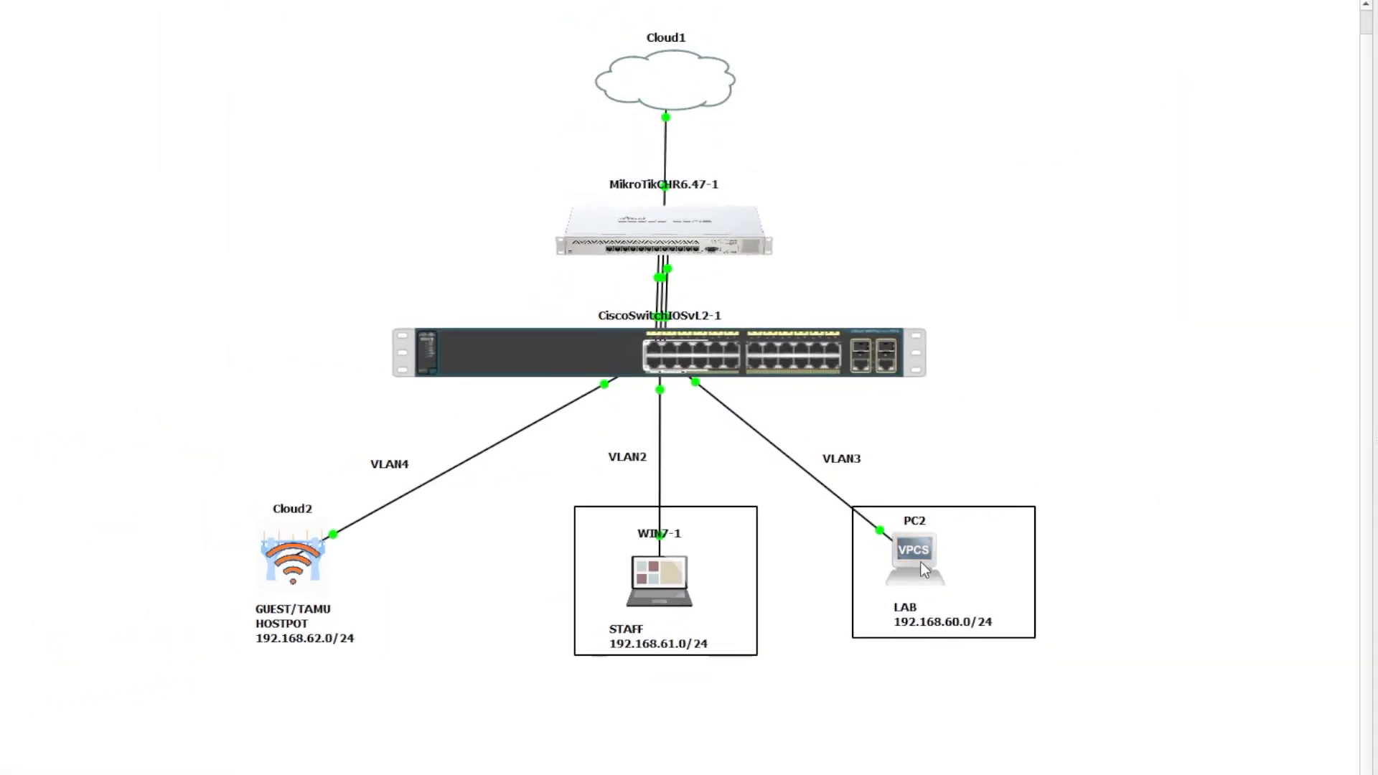
{"action": "mouse_move", "coordinate": [919, 562]}
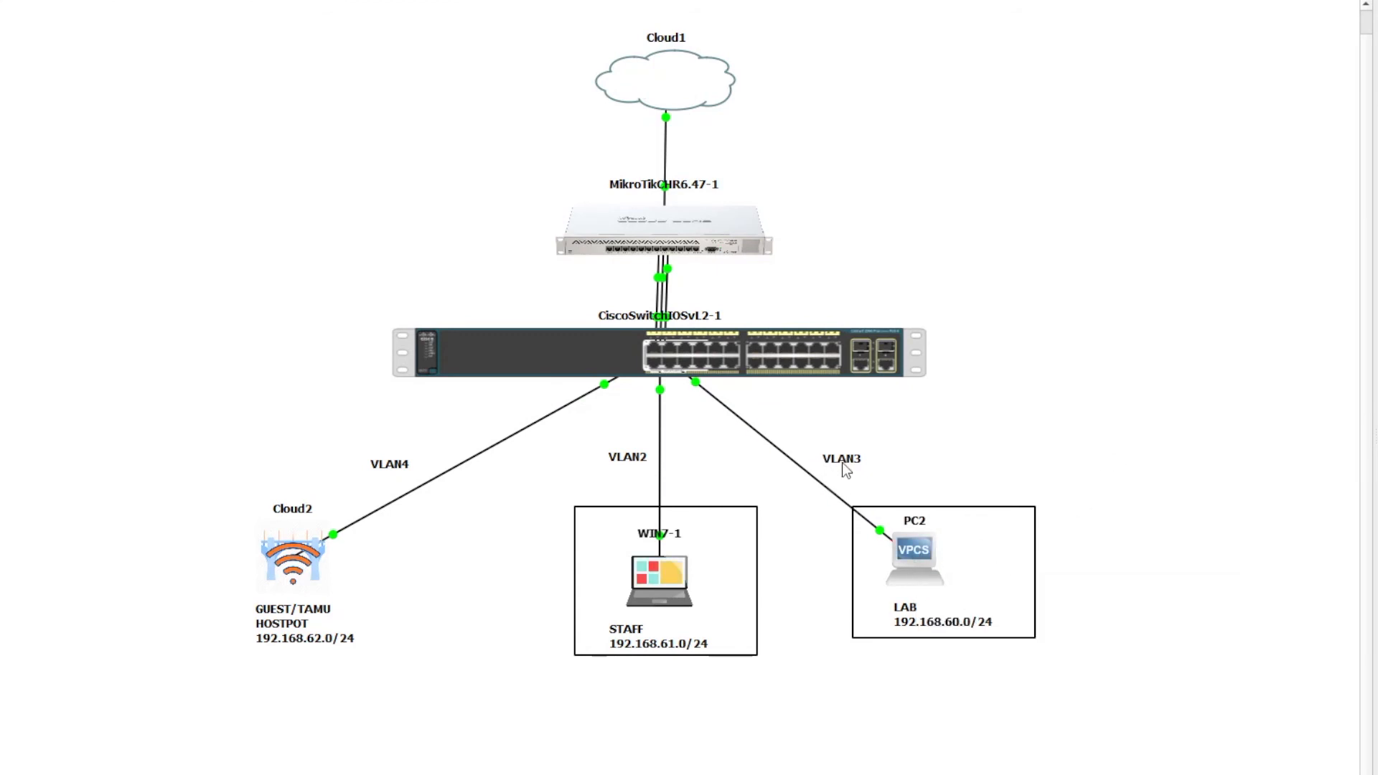
{"action": "left_click_drag", "start_coordinate": [842, 461], "coordinate": [819, 456]}
{"action": "right_click", "coordinate": [901, 549]}
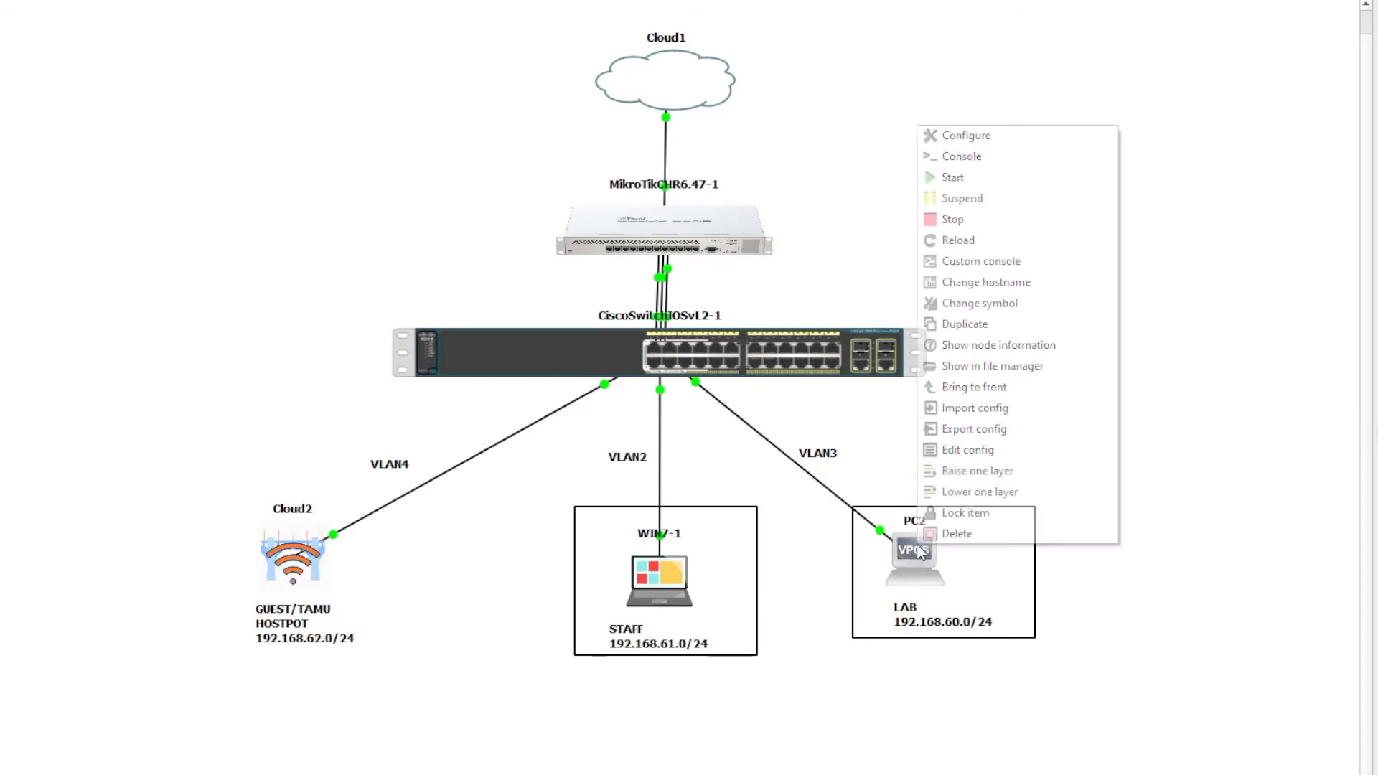
{"action": "left_click", "coordinate": [995, 150]}
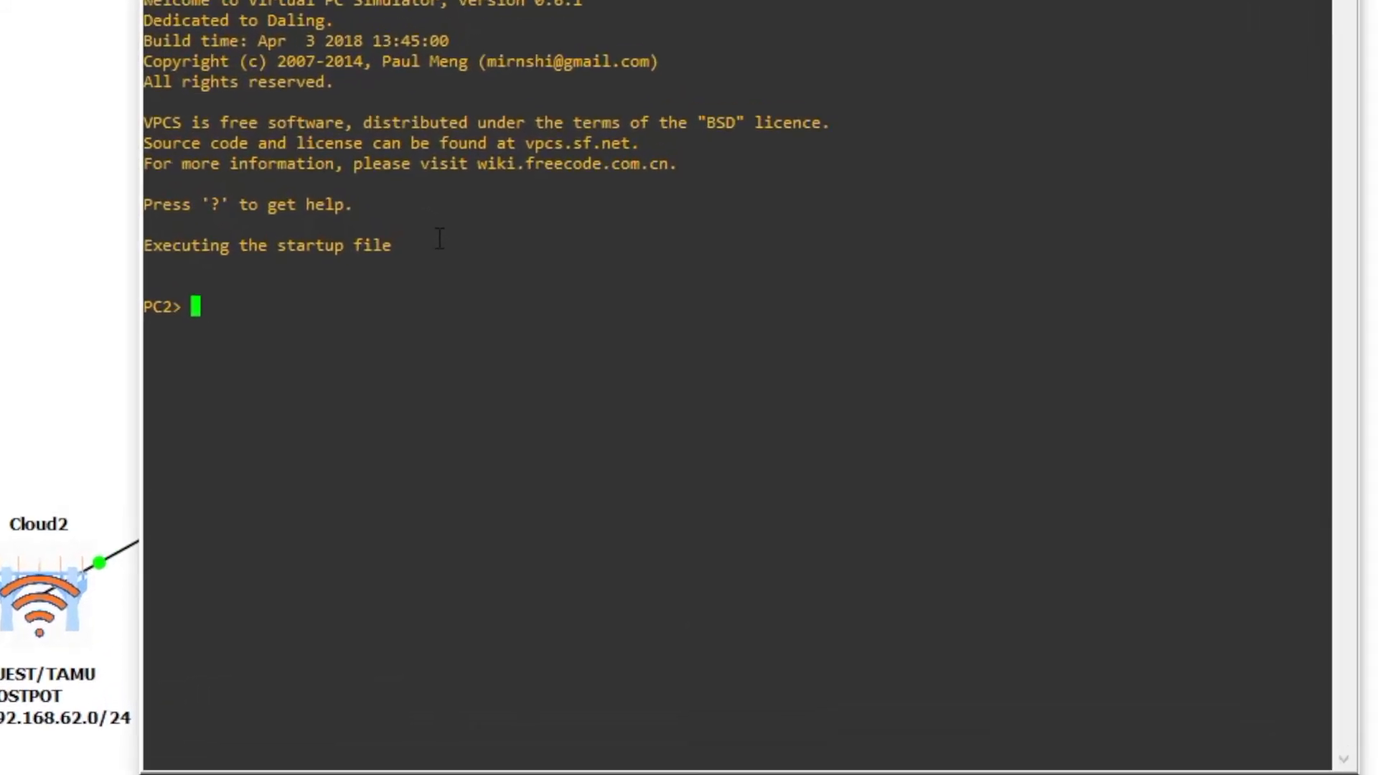
- Display PC2's current IP settings with 'show ip'
{"action": "type", "text": "show ip"}
{"action": "key", "text": "Return"}
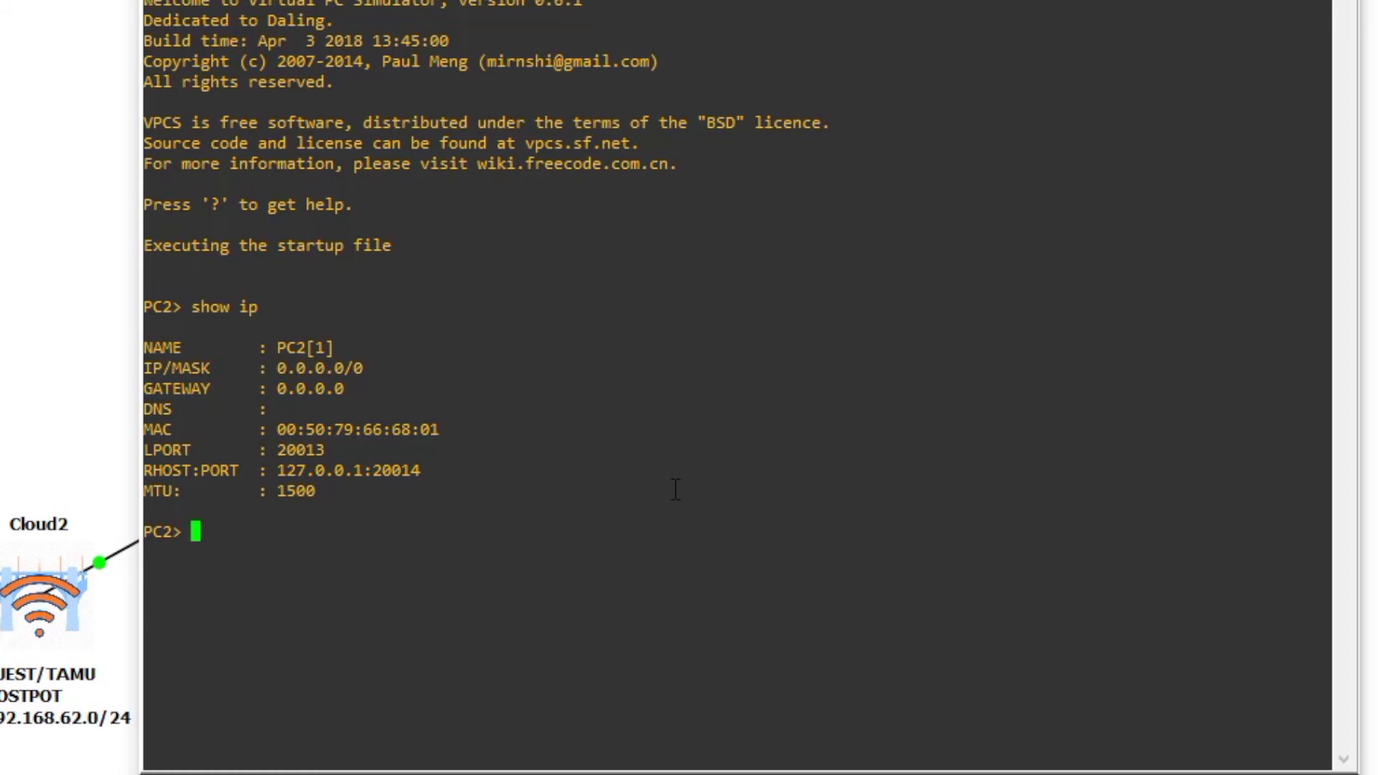
- Request a lease with 'ip dhcp' and confirm 192.168.60.254/24 via 'show ip'
{"action": "type", "text": "ip dhcp"}
{"action": "key", "text": "Return"}
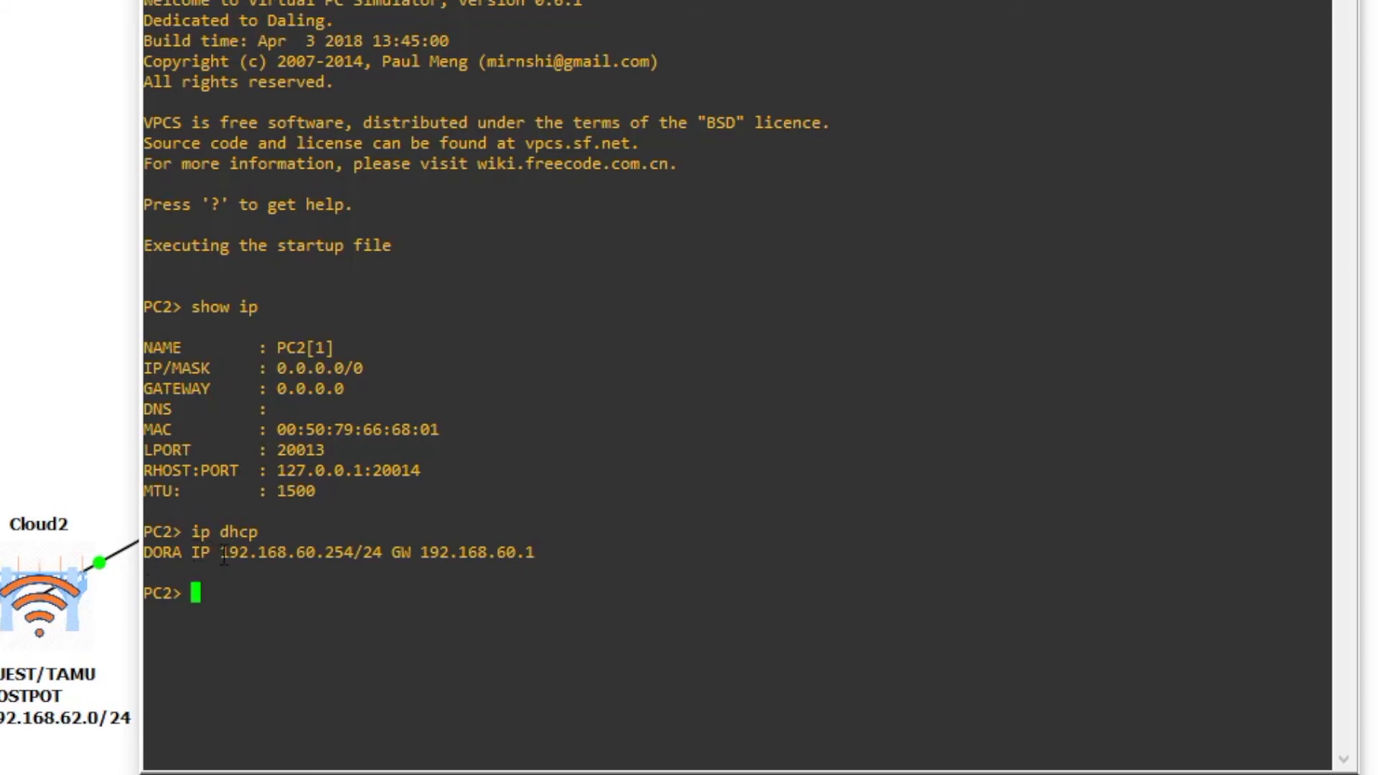
{"action": "left_click_drag", "start_coordinate": [226, 559], "coordinate": [382, 559]}
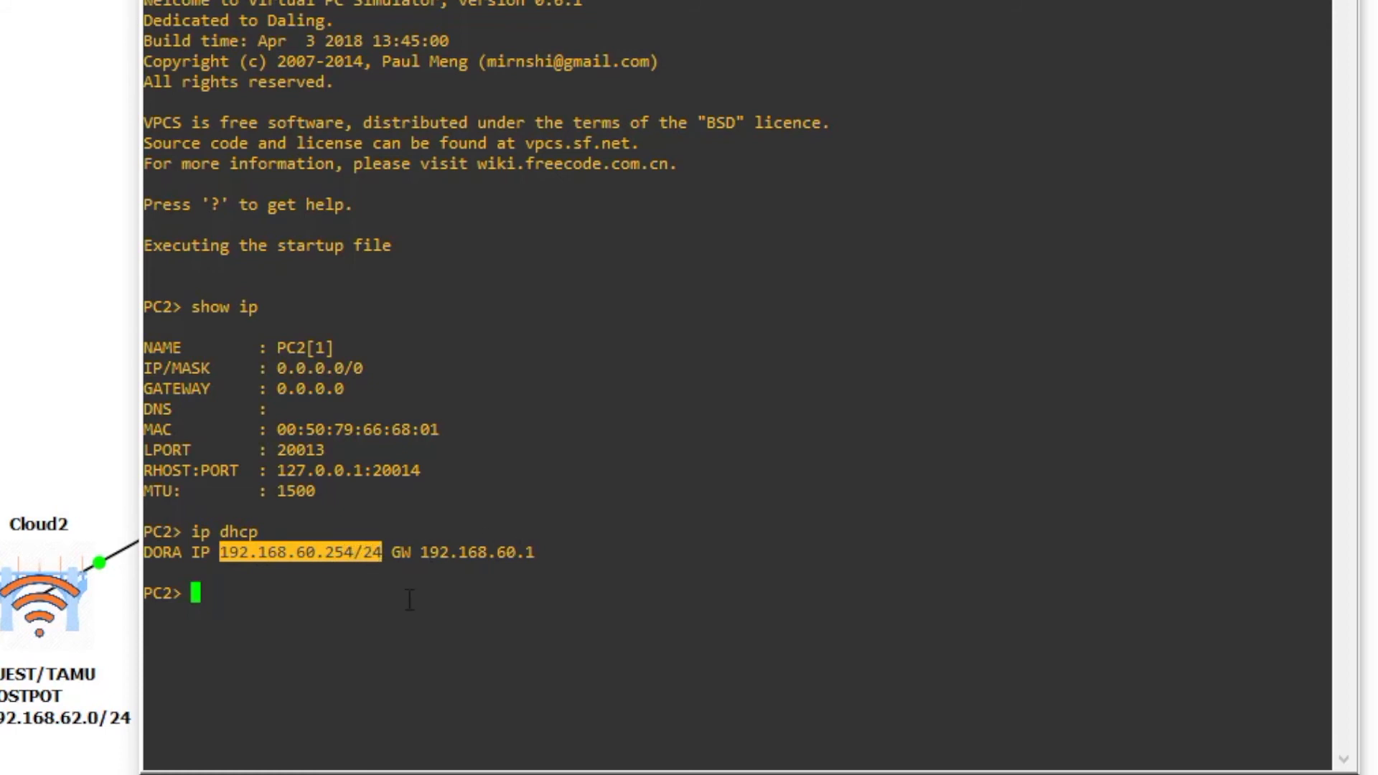
{"action": "left_click", "coordinate": [343, 624]}
{"action": "type", "text": "sho"}
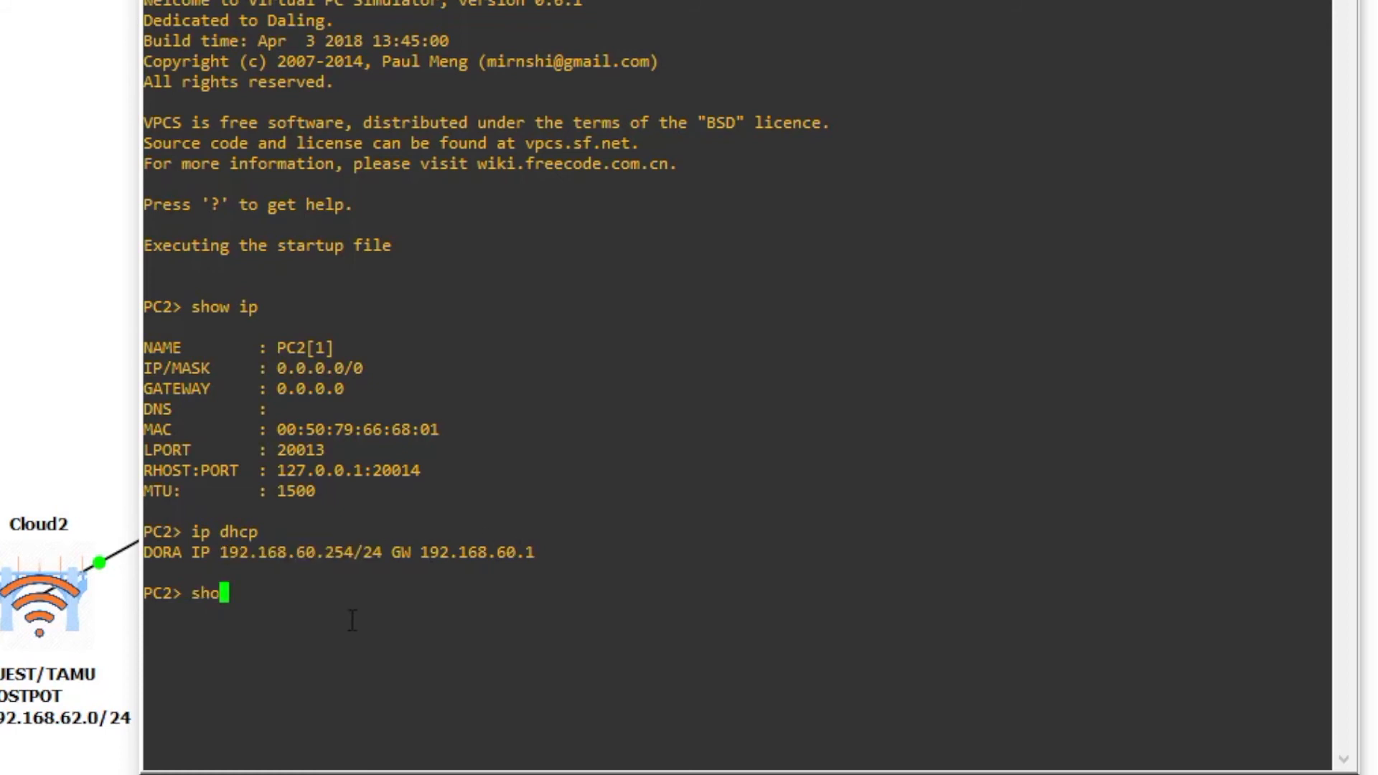
{"action": "type", "text": "w ip"}
{"action": "key", "text": "Return"}
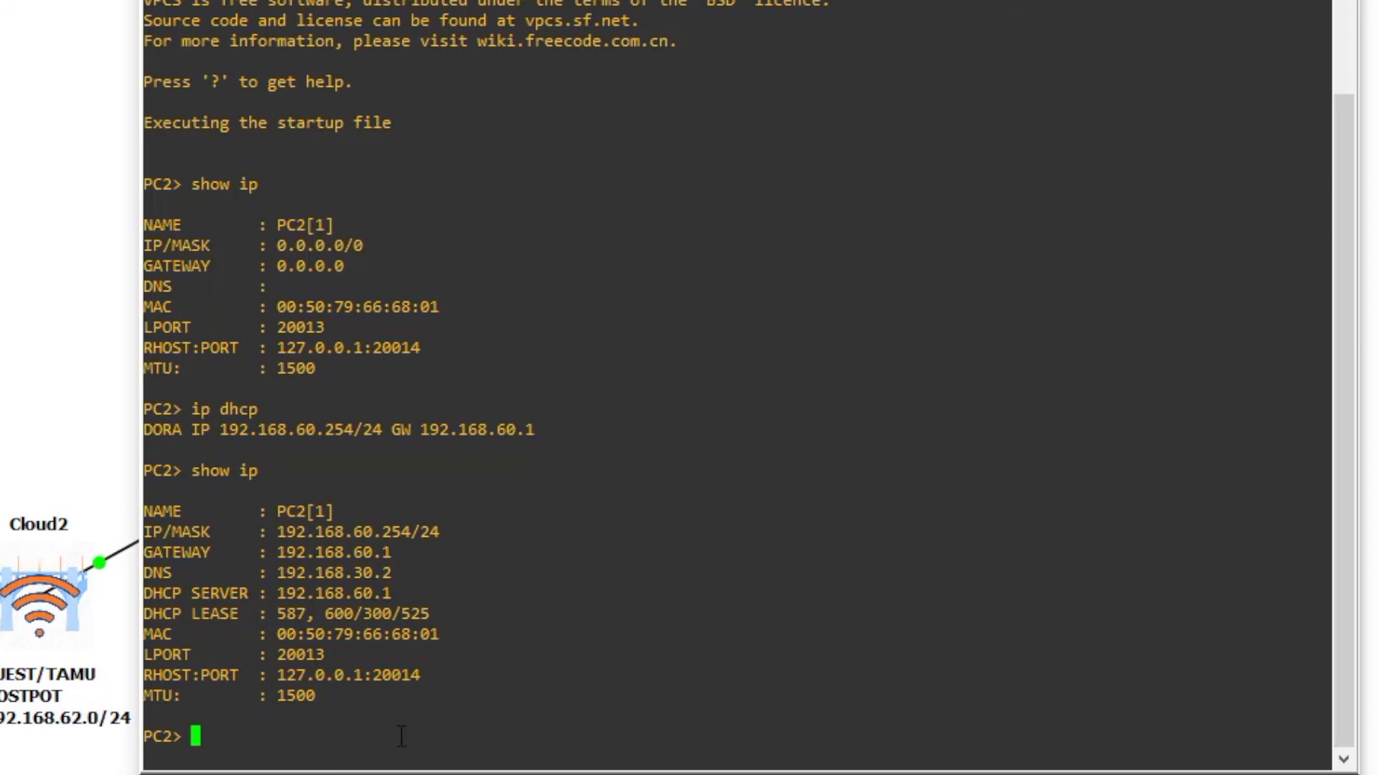
- Ping the gateway 192.168.60.1 from PC2, then stop the ping
{"action": "type", "text": "ping 192.16"}
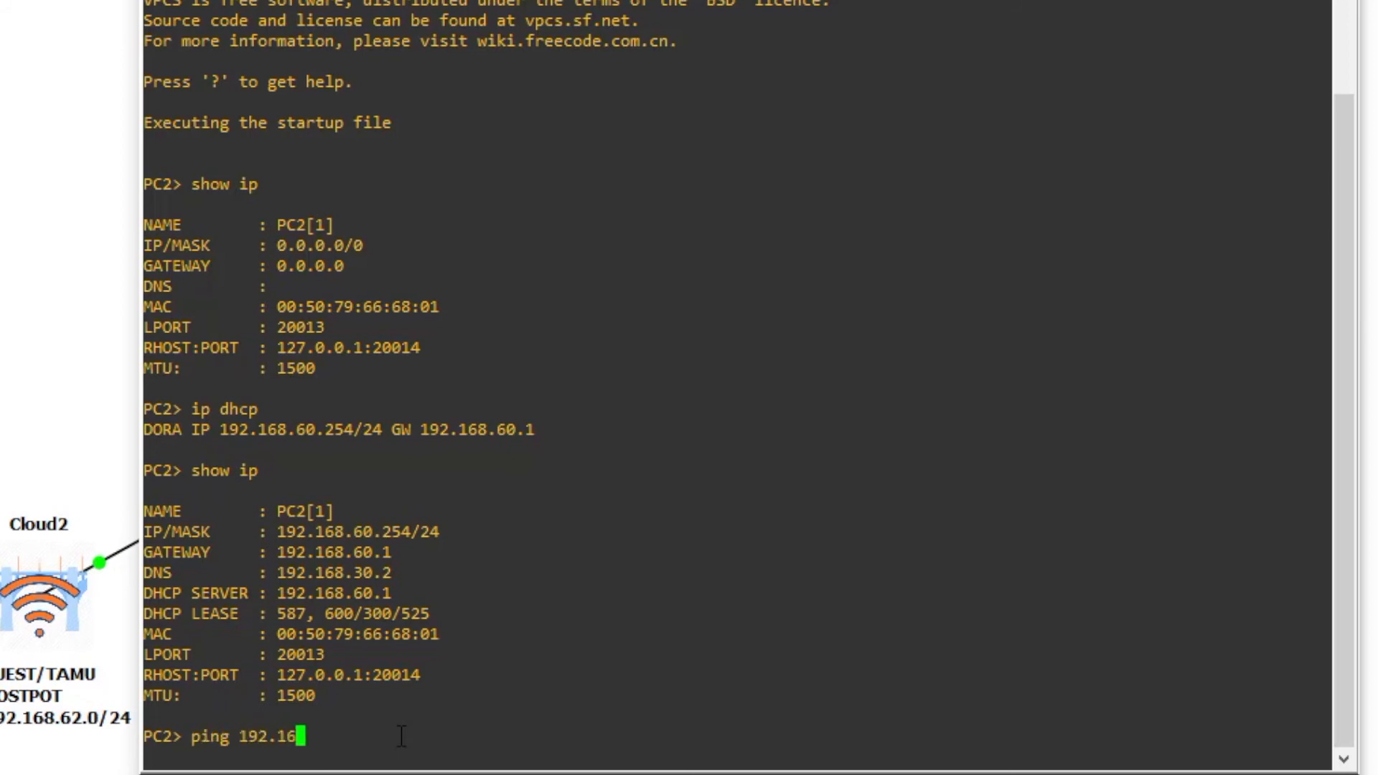
{"action": "type", "text": "8.60.1"}
{"action": "key", "text": "Return"}
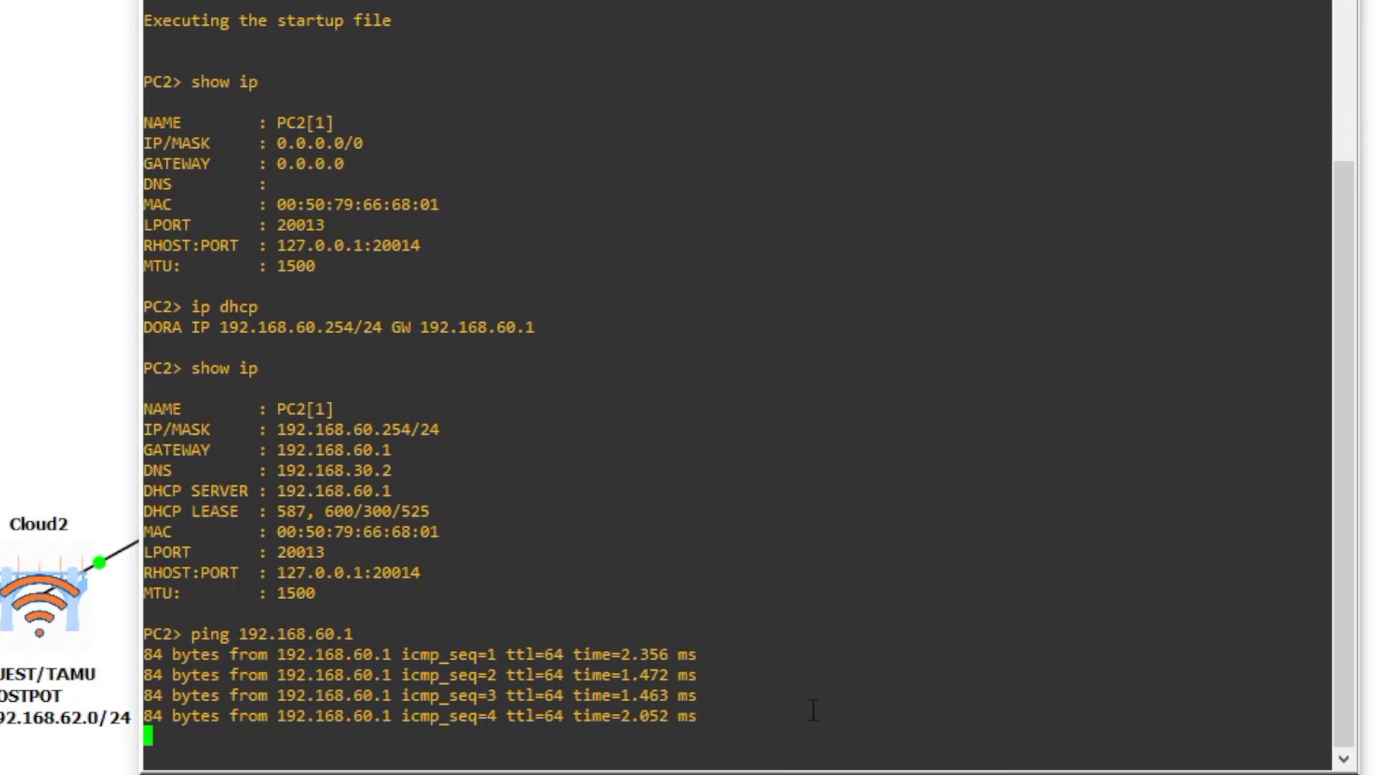
{"action": "key", "text": "ctrl+c"}
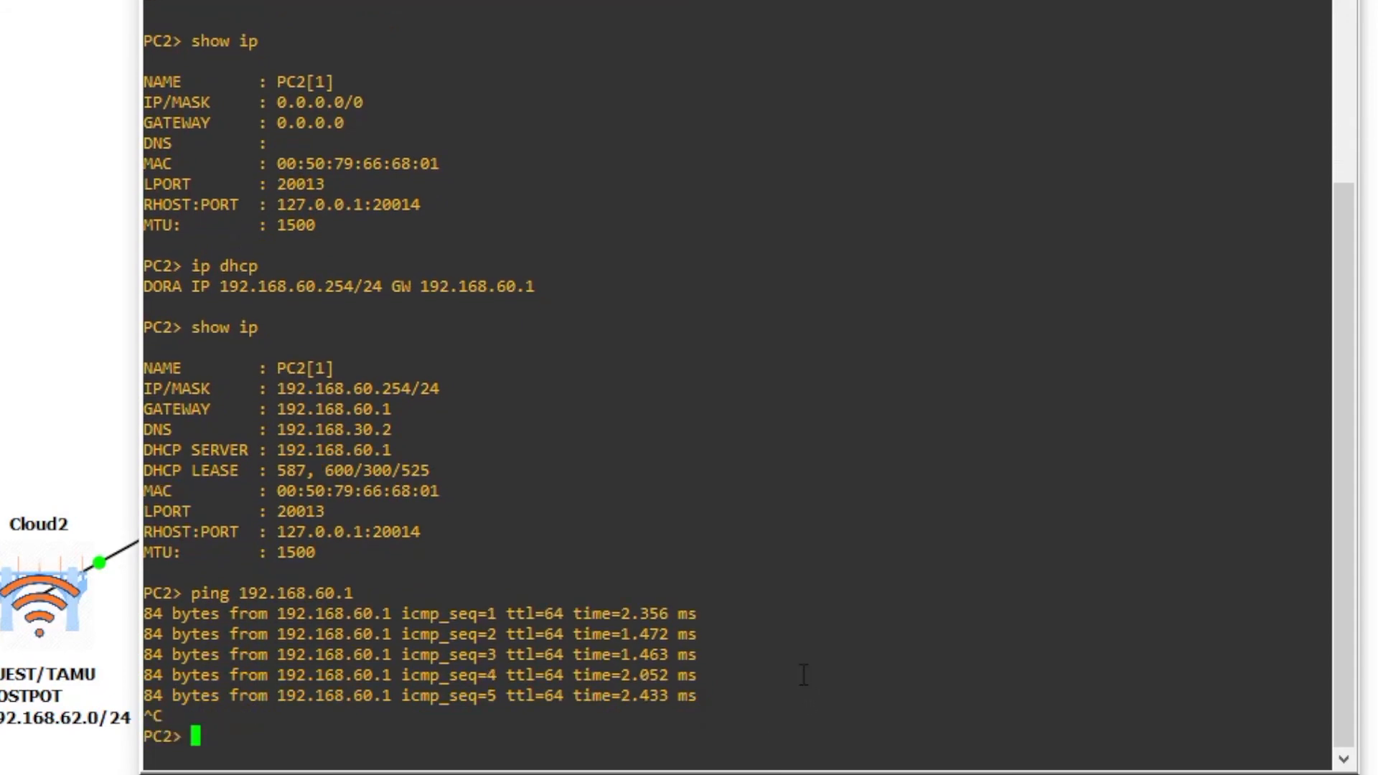
- Ping 8.8.8.8 from PC2 to confirm internet access, then stop it
{"action": "type", "text": "ping 8.8.8.8"}
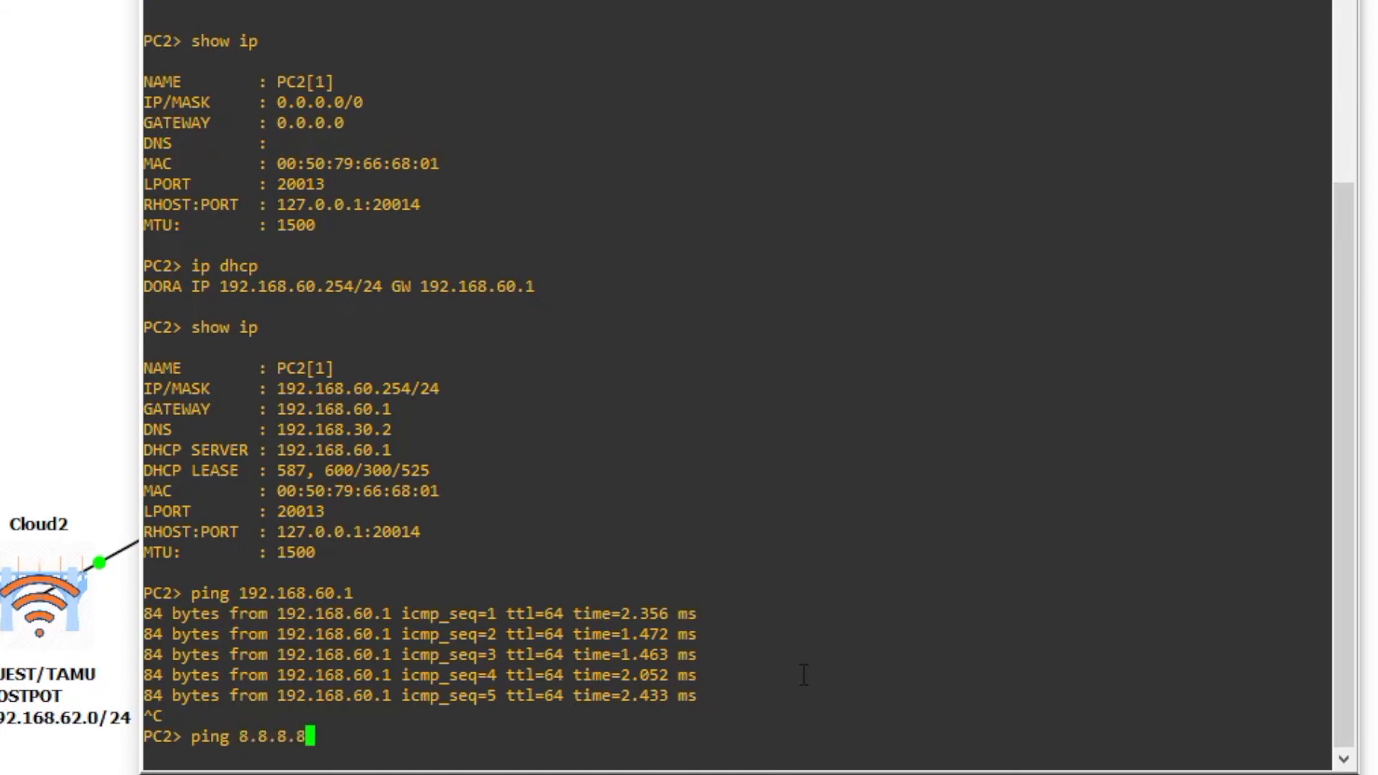
{"action": "key", "text": "Return"}
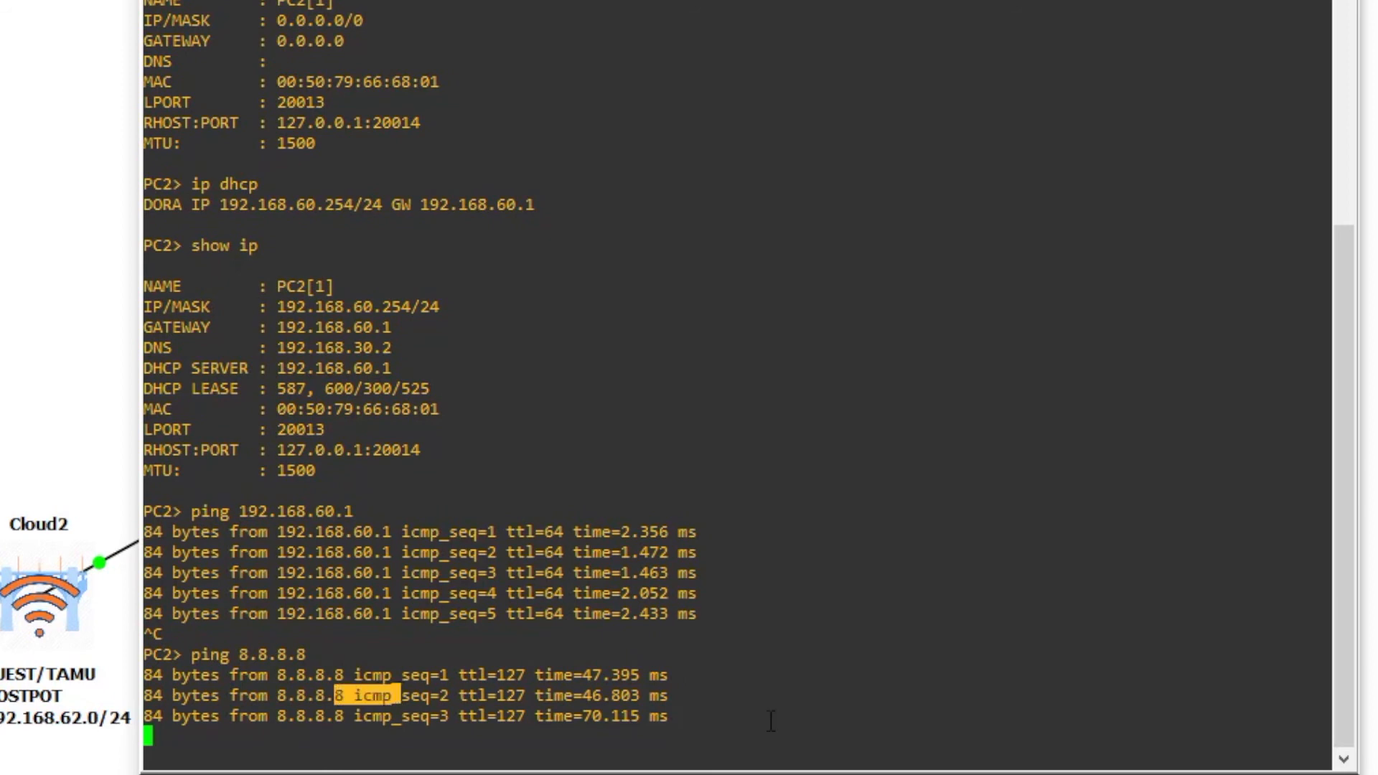
{"action": "key", "text": "ctrl+c"}
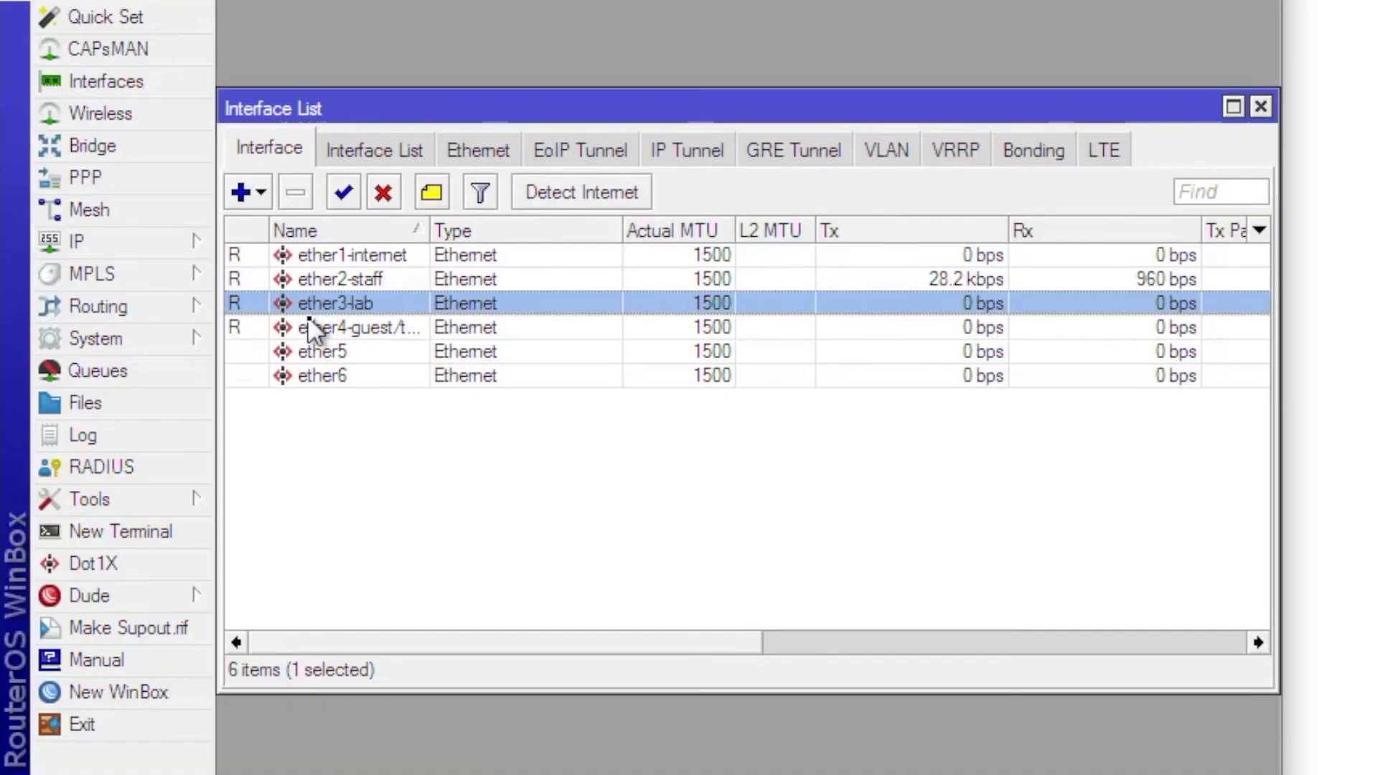
- Select the ether4-guest row in WinBox's Interface List
{"action": "left_click", "coordinate": [349, 324]}
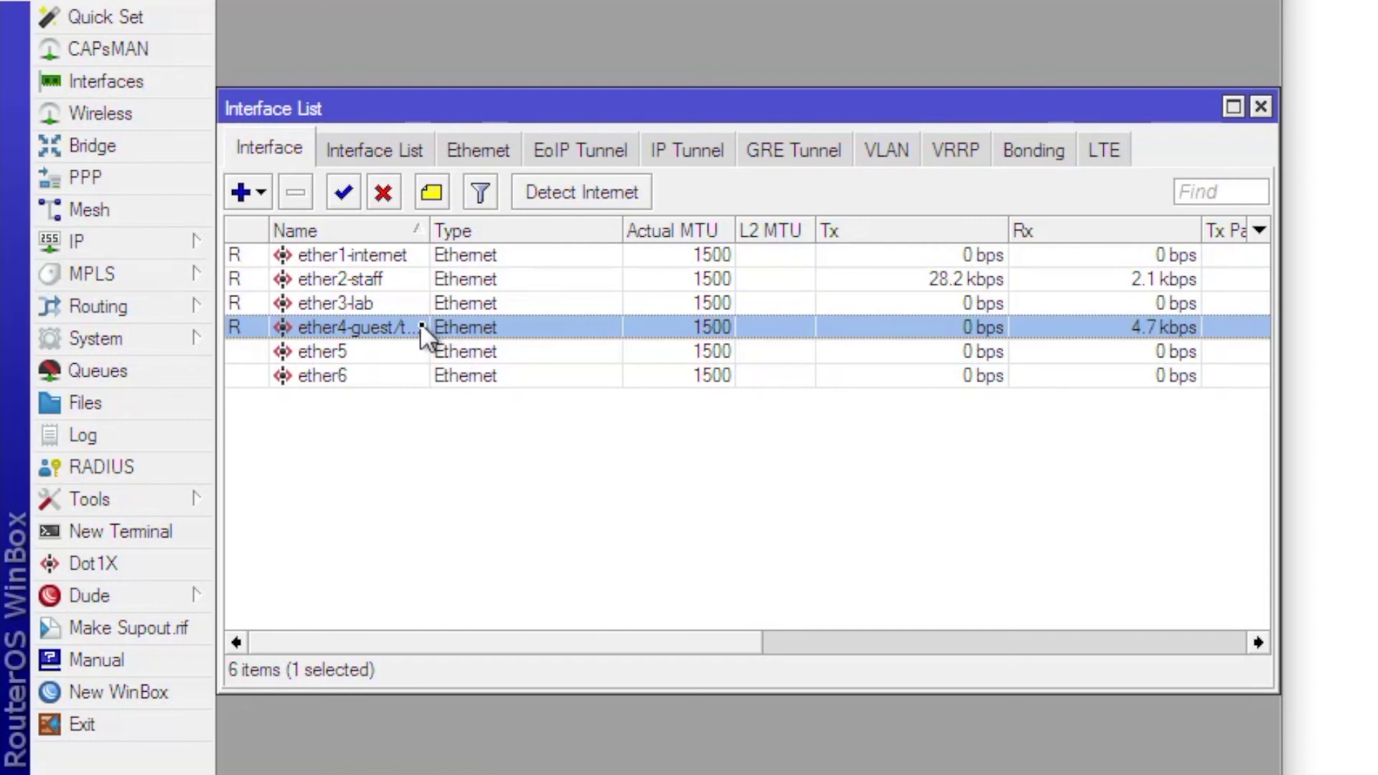
- Add address 192.168.62.1/24 on ether4-guest/tamu, then close the Address List
{"action": "left_click", "coordinate": [175, 242]}
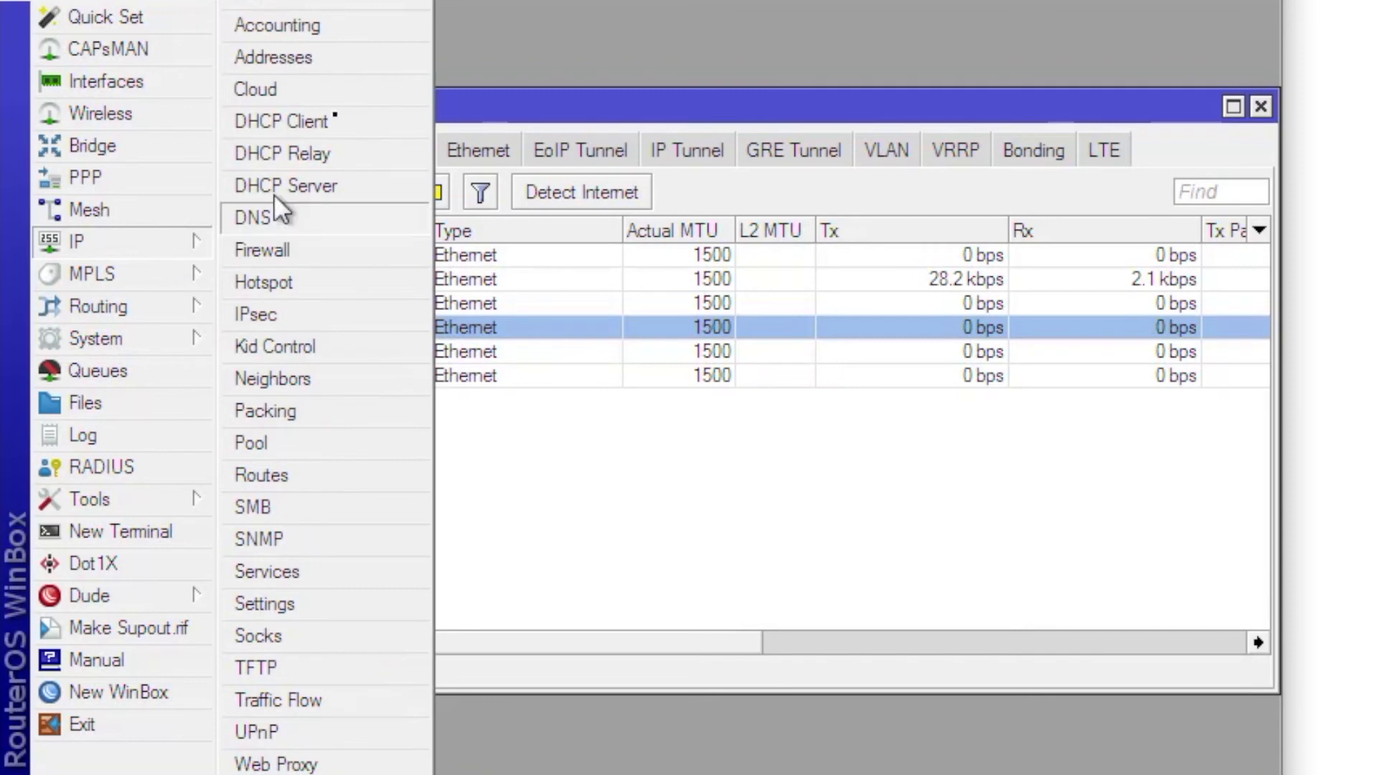
{"action": "left_click", "coordinate": [330, 45]}
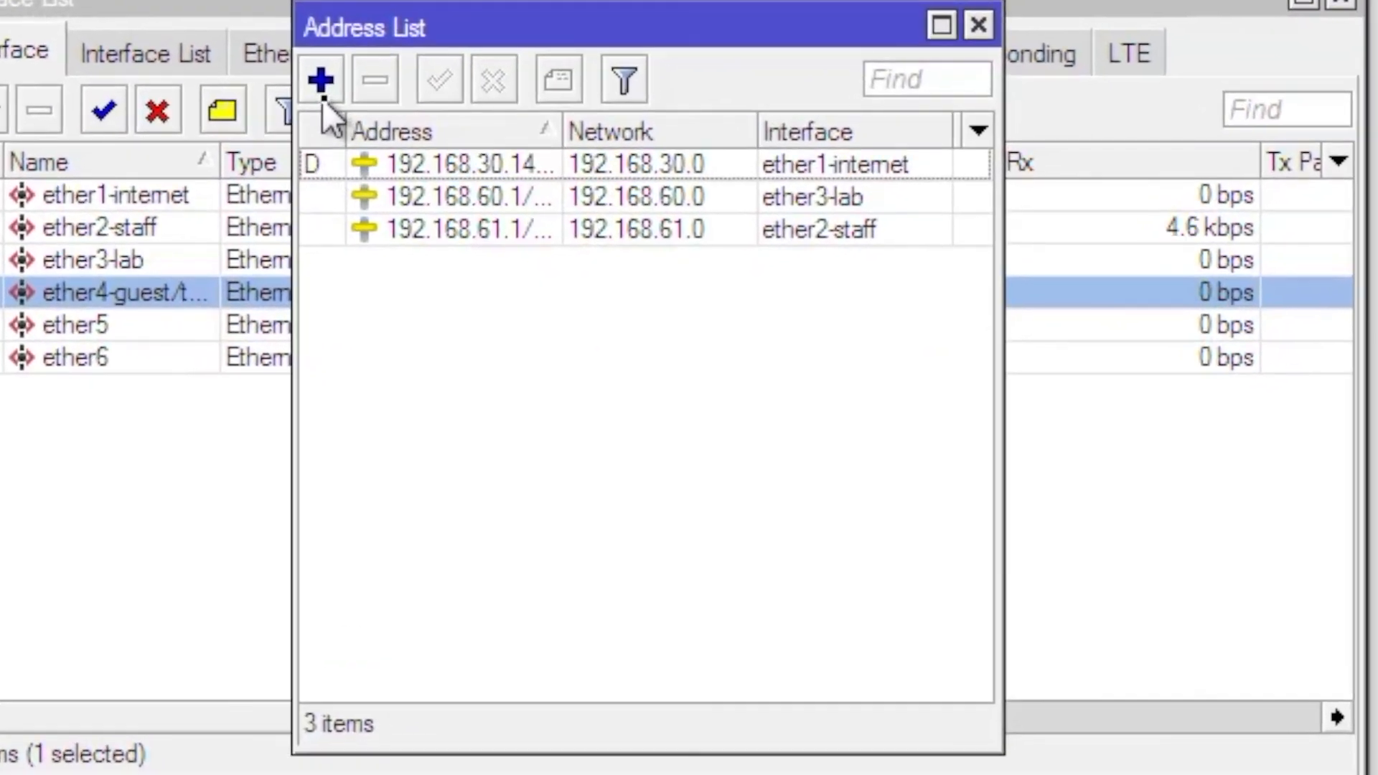
{"action": "left_click", "coordinate": [468, 156]}
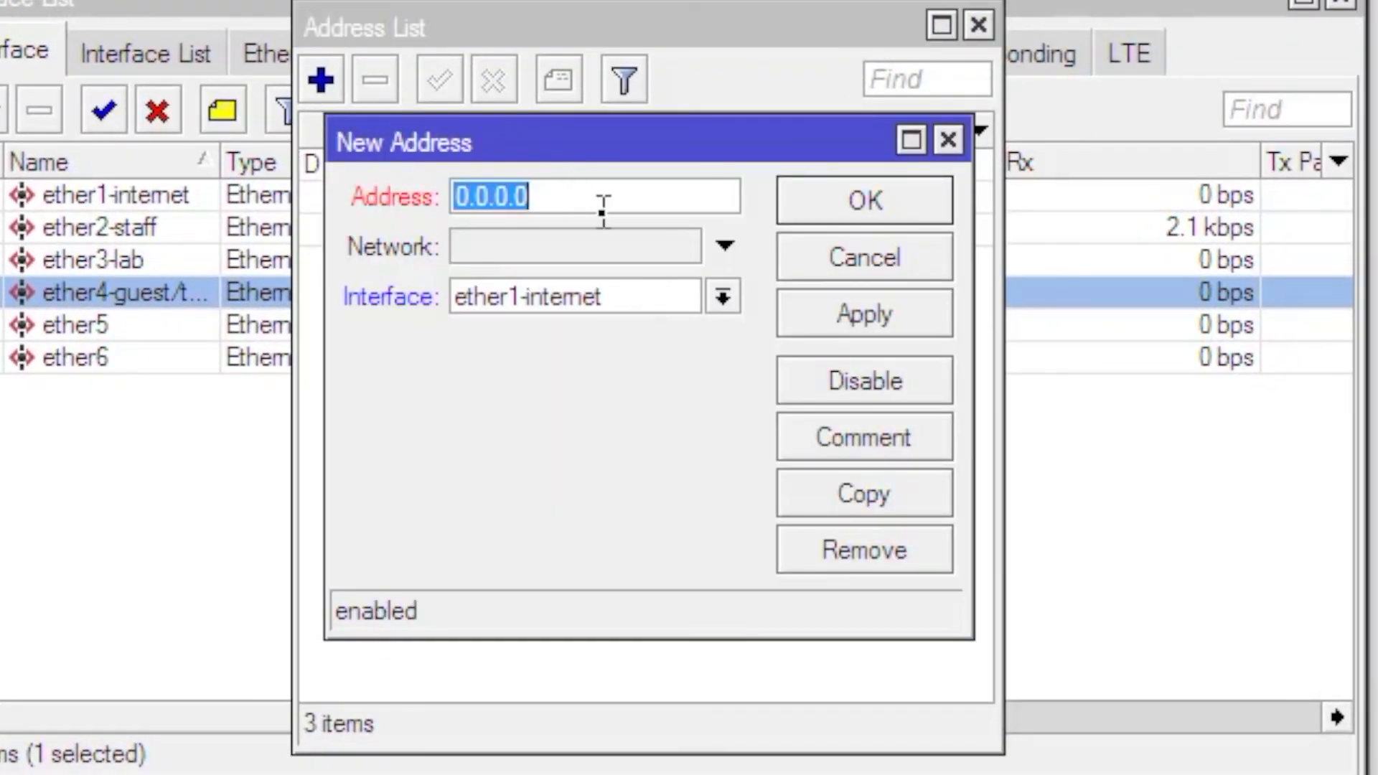
{"action": "type", "text": "192.168"}
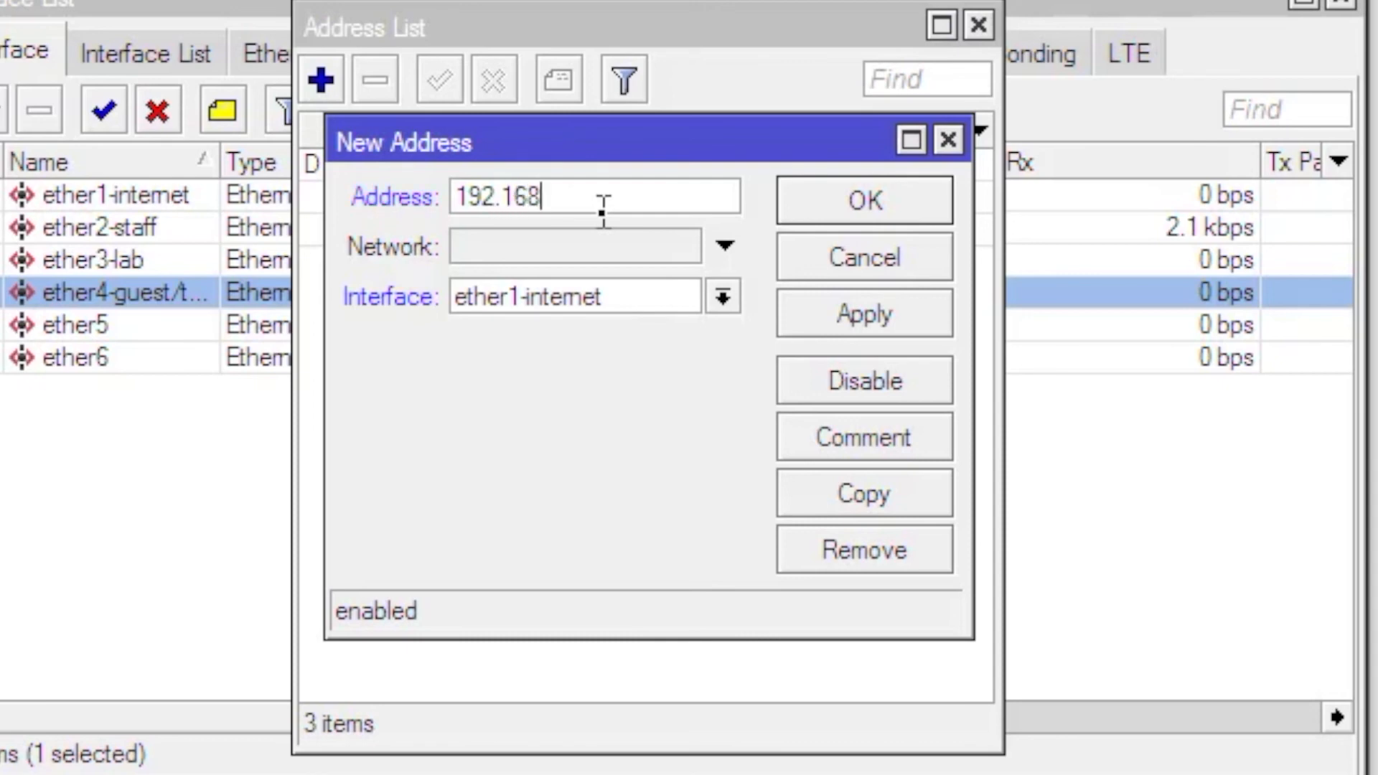
{"action": "type", "text": ".62.1/24"}
{"action": "left_click", "coordinate": [553, 302]}
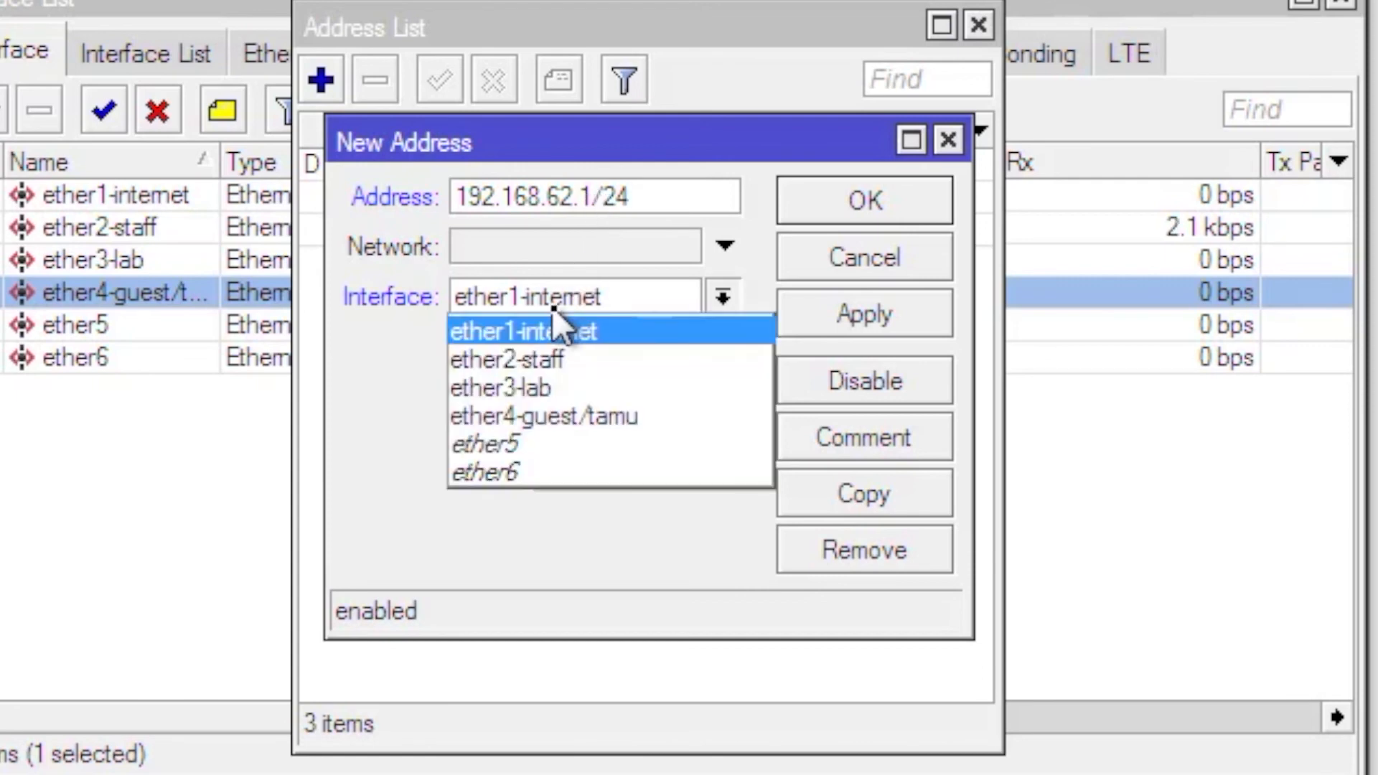
{"action": "left_click", "coordinate": [575, 415]}
{"action": "left_click", "coordinate": [855, 320]}
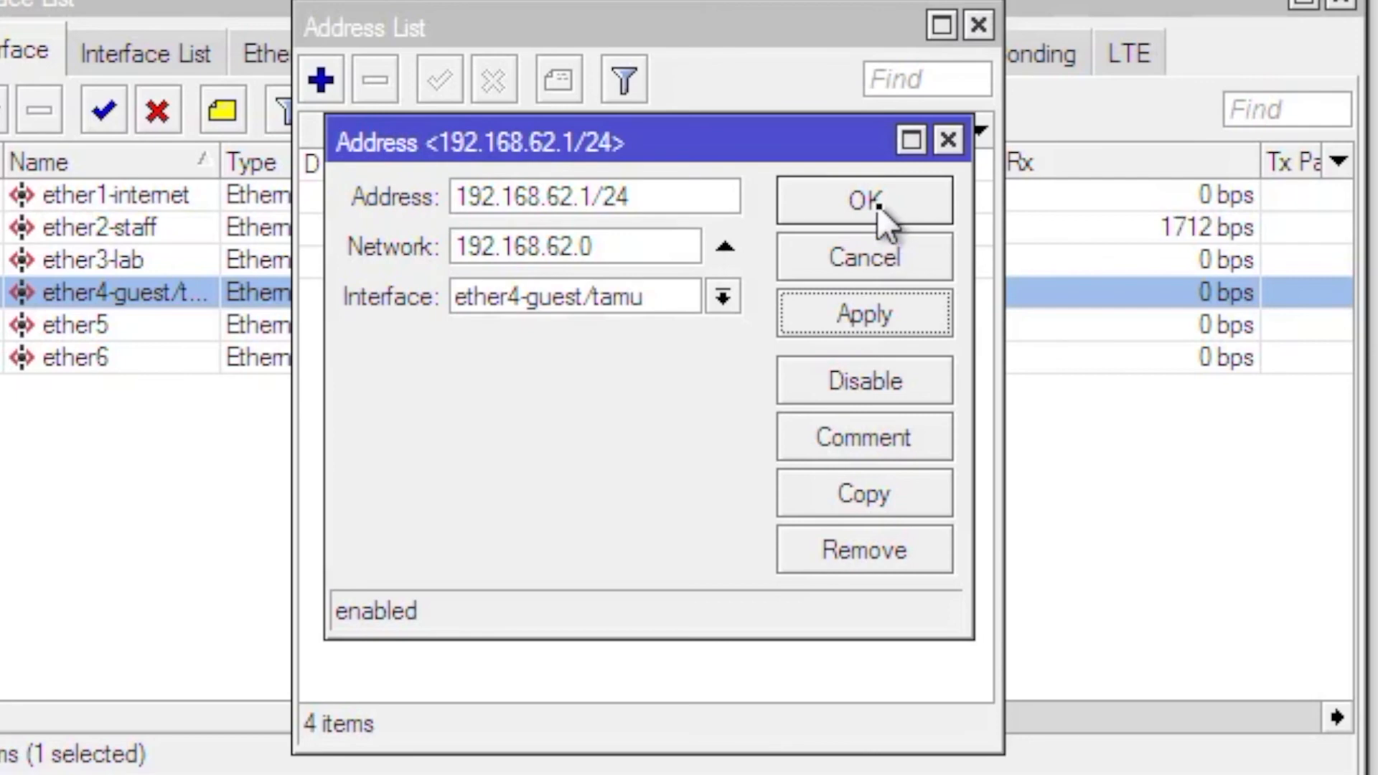
{"action": "left_click", "coordinate": [877, 205]}
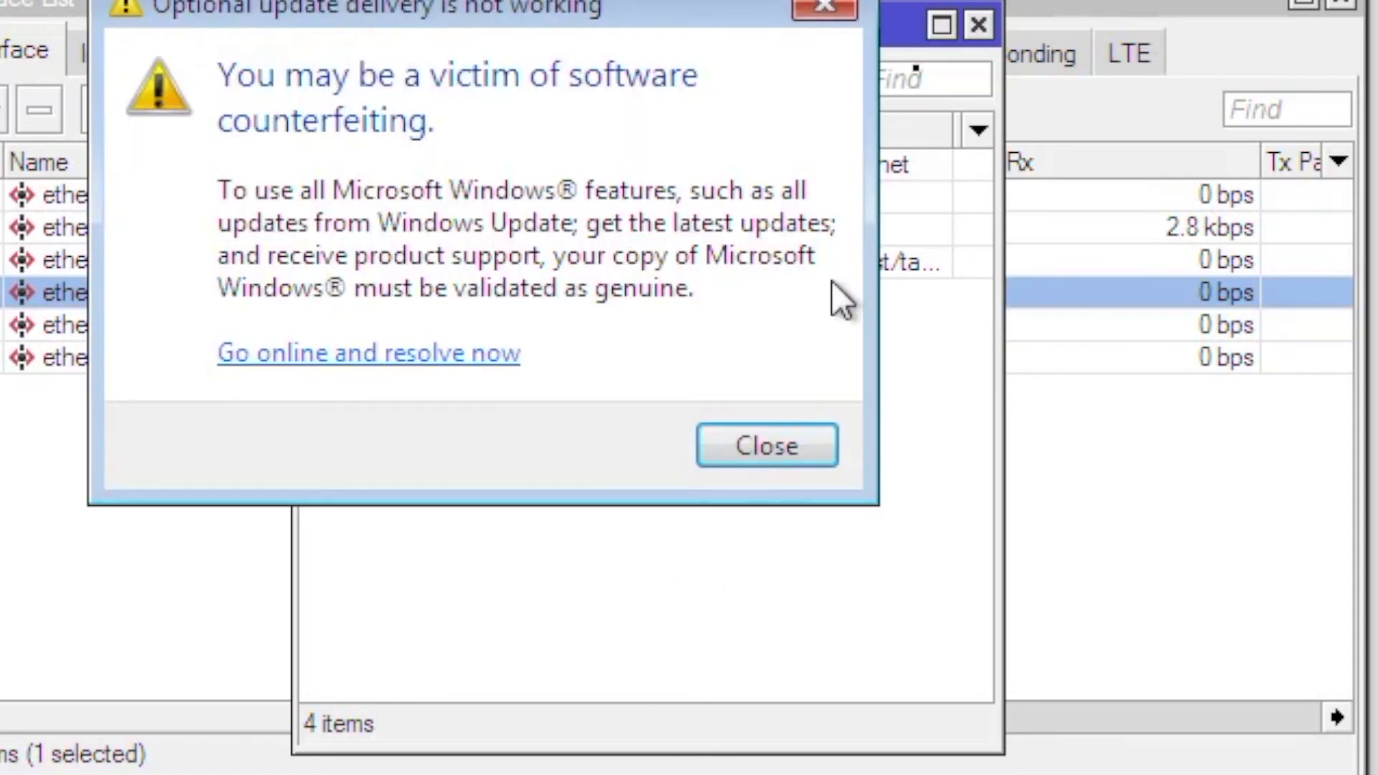
{"action": "left_click", "coordinate": [826, 6]}
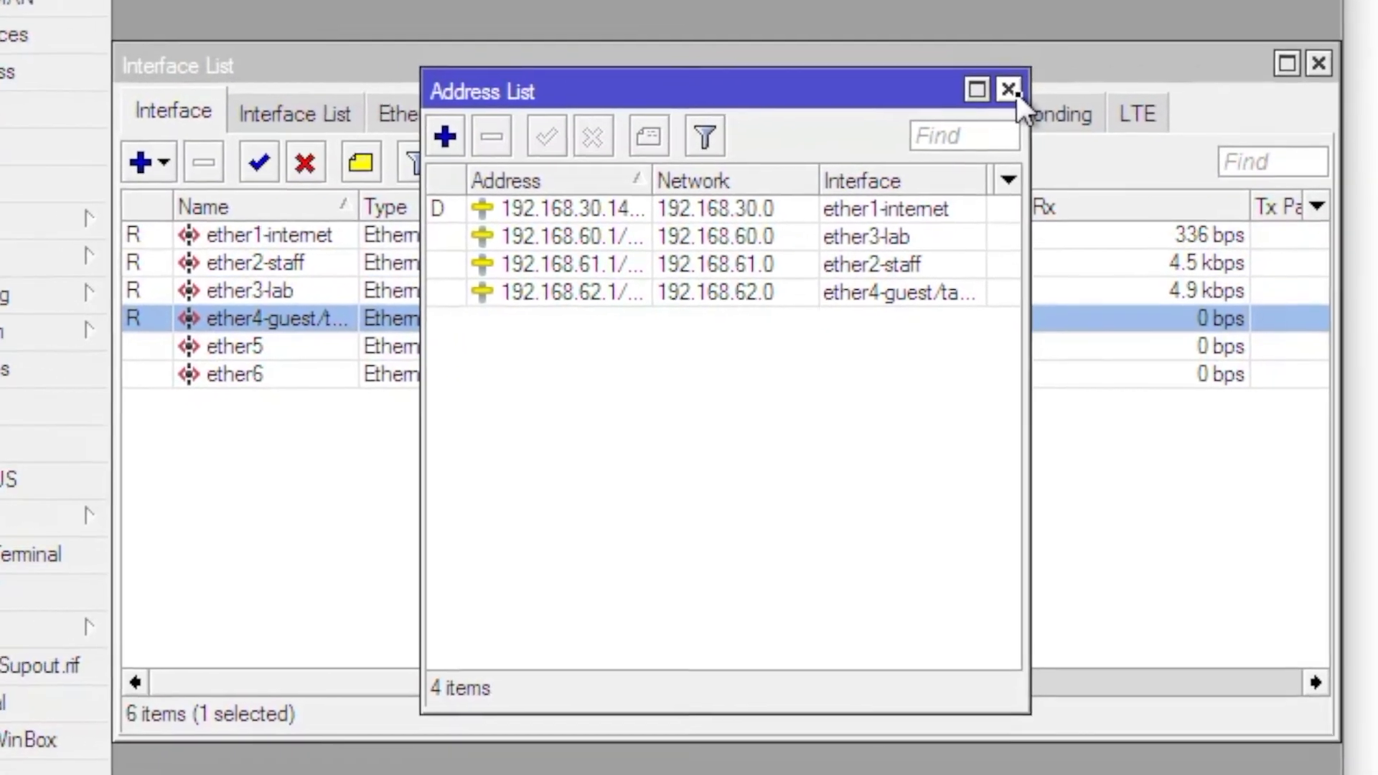
{"action": "left_click", "coordinate": [980, 27]}
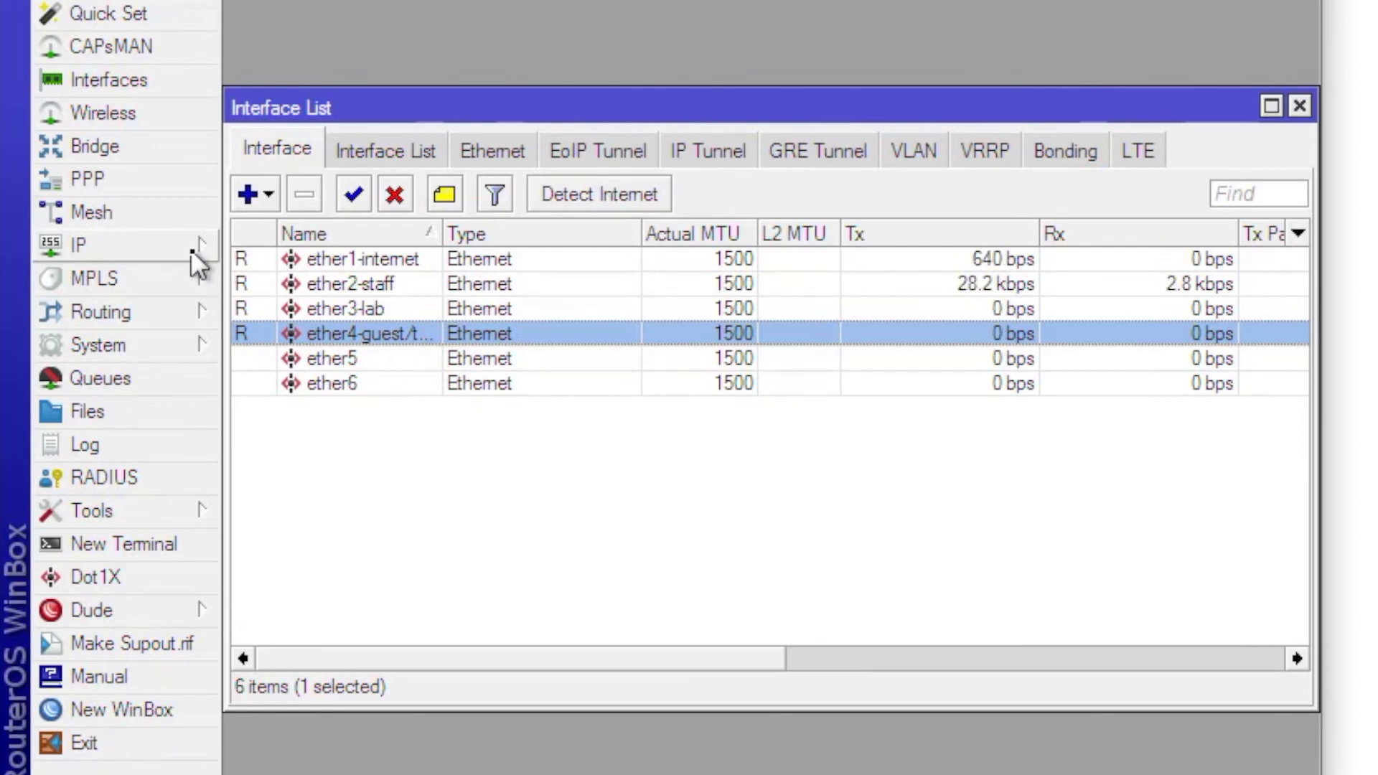
- Start Hotspot Setup on ether4-guest/tamu and accept local address 192.168.62.1/24
{"action": "left_click", "coordinate": [102, 242]}
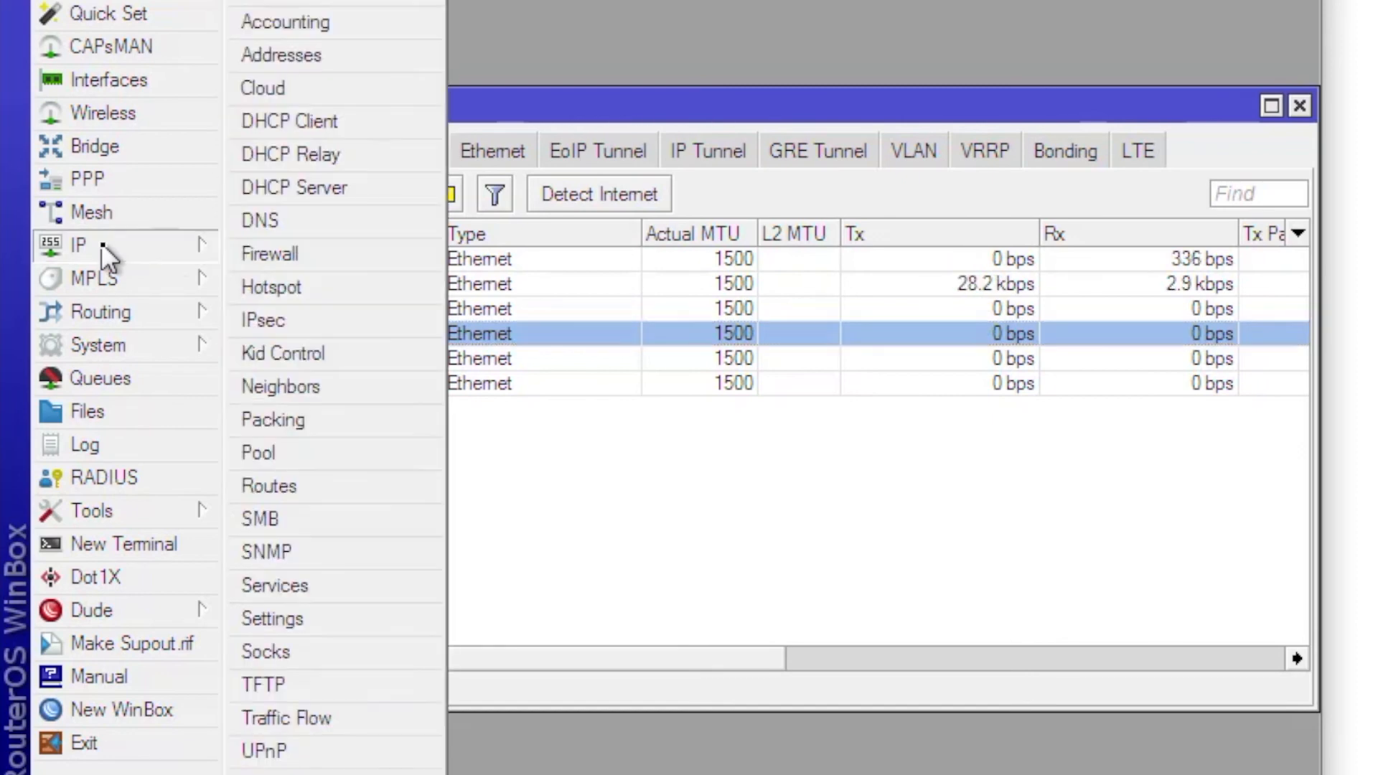
{"action": "left_click", "coordinate": [272, 290]}
{"action": "left_click", "coordinate": [686, 274]}
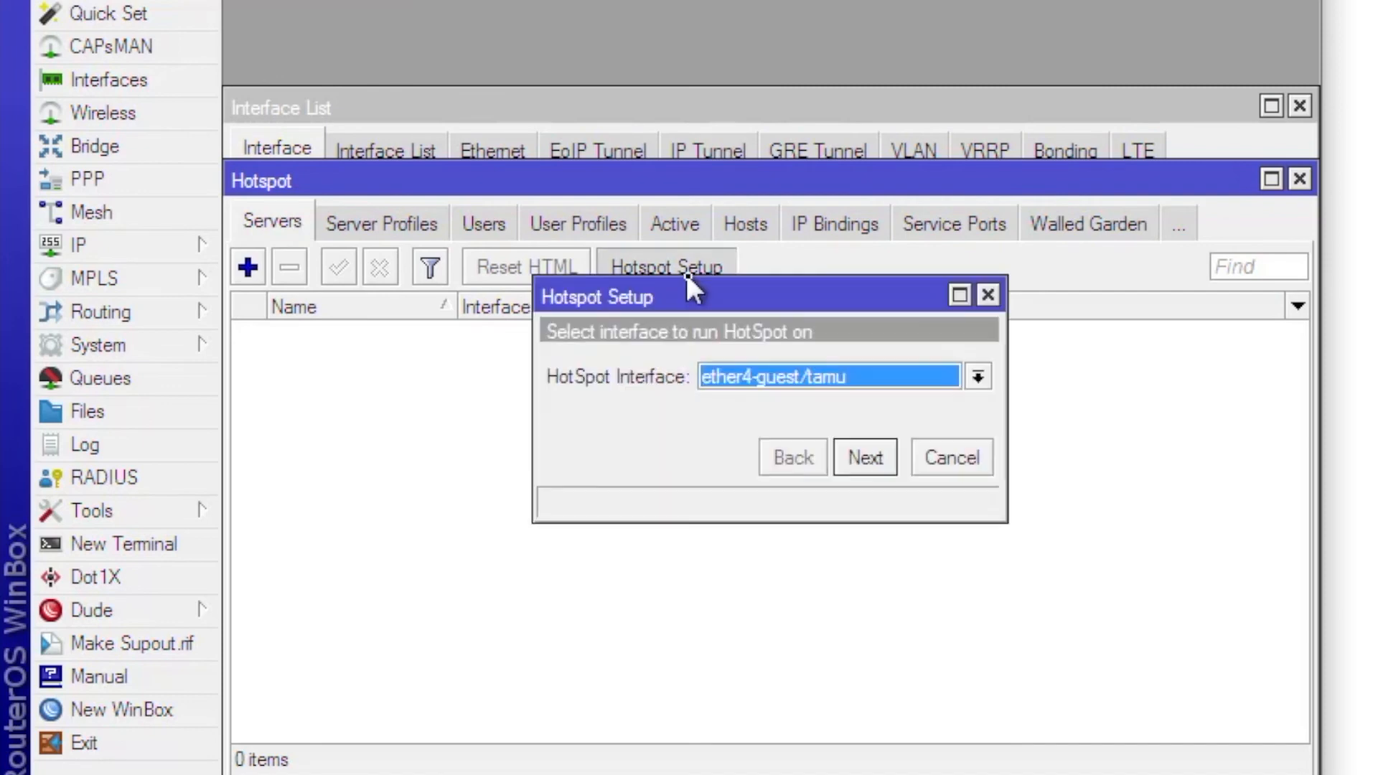
{"action": "left_click", "coordinate": [798, 377]}
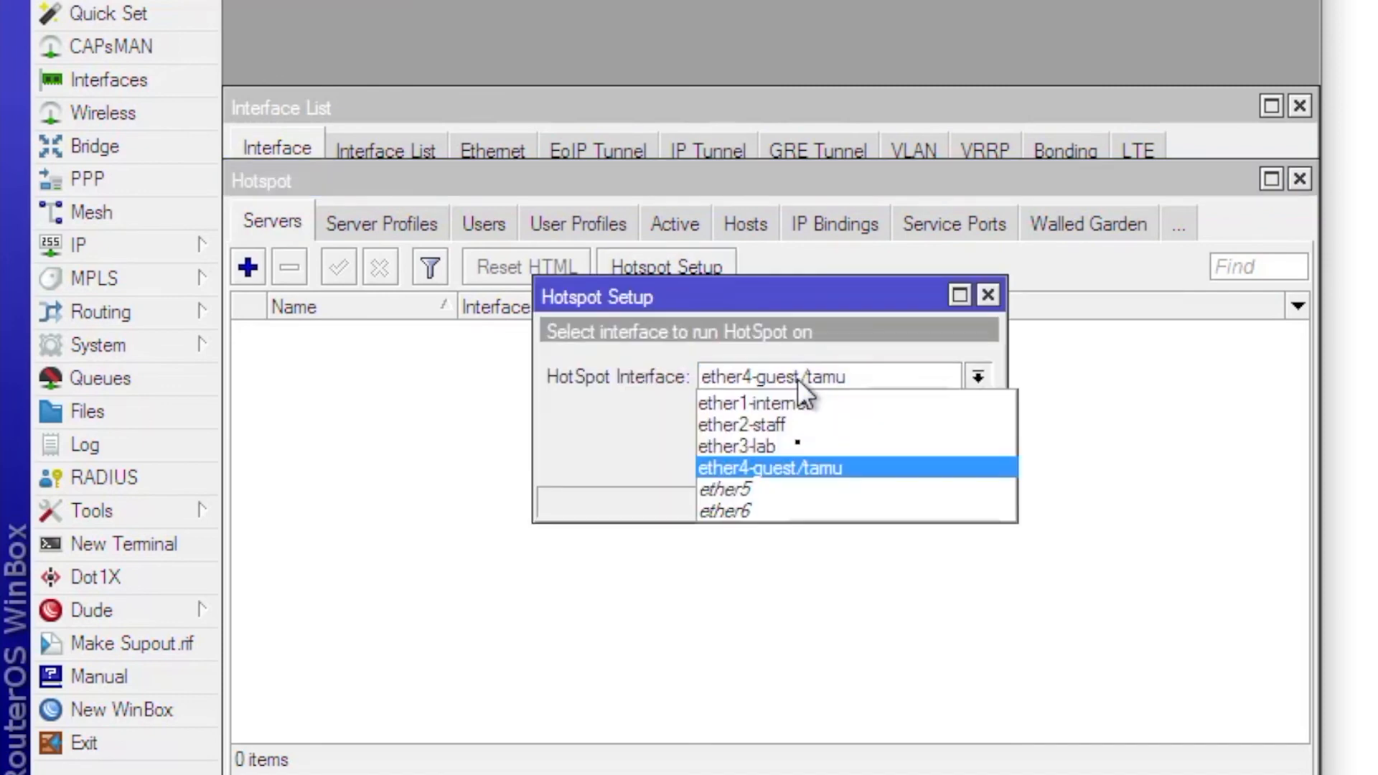
{"action": "left_click", "coordinate": [794, 468]}
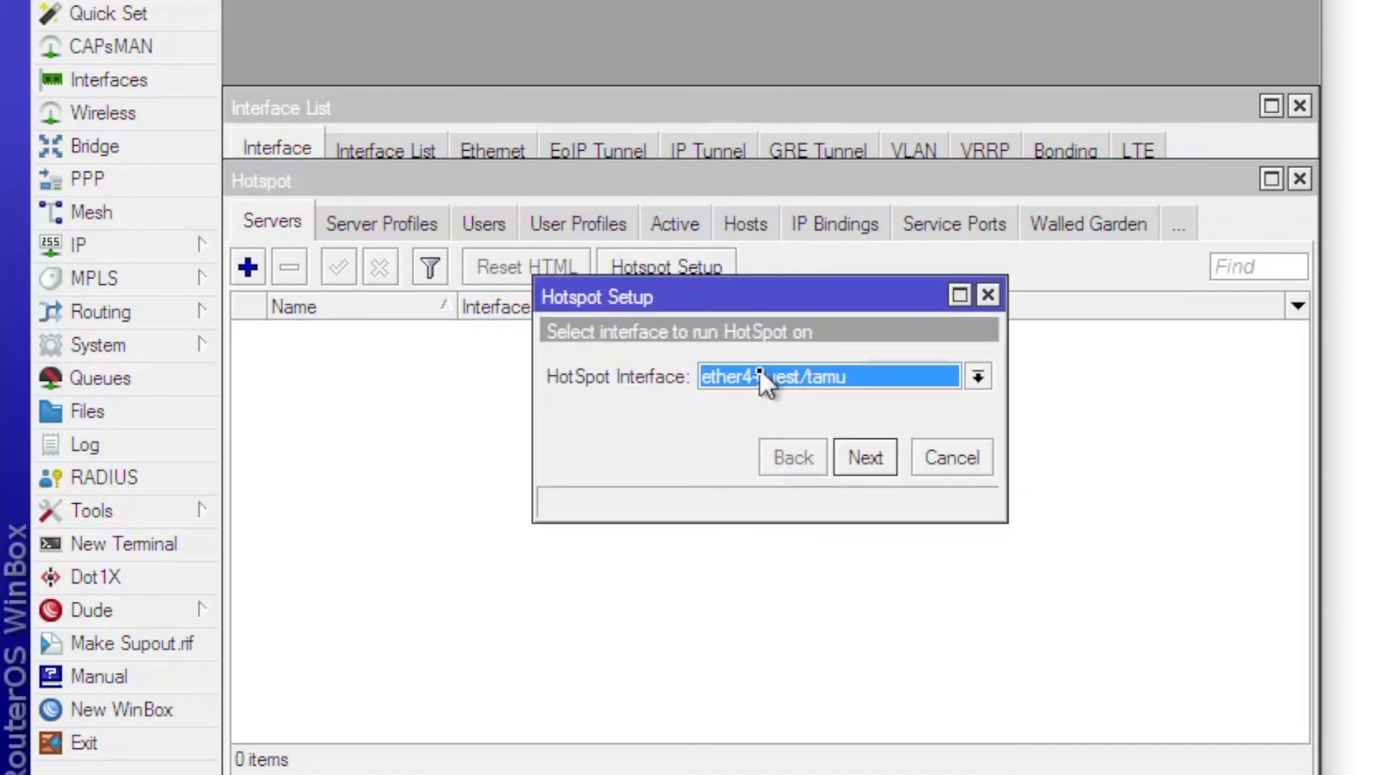
{"action": "left_click", "coordinate": [865, 458]}
{"action": "left_click", "coordinate": [922, 376]}
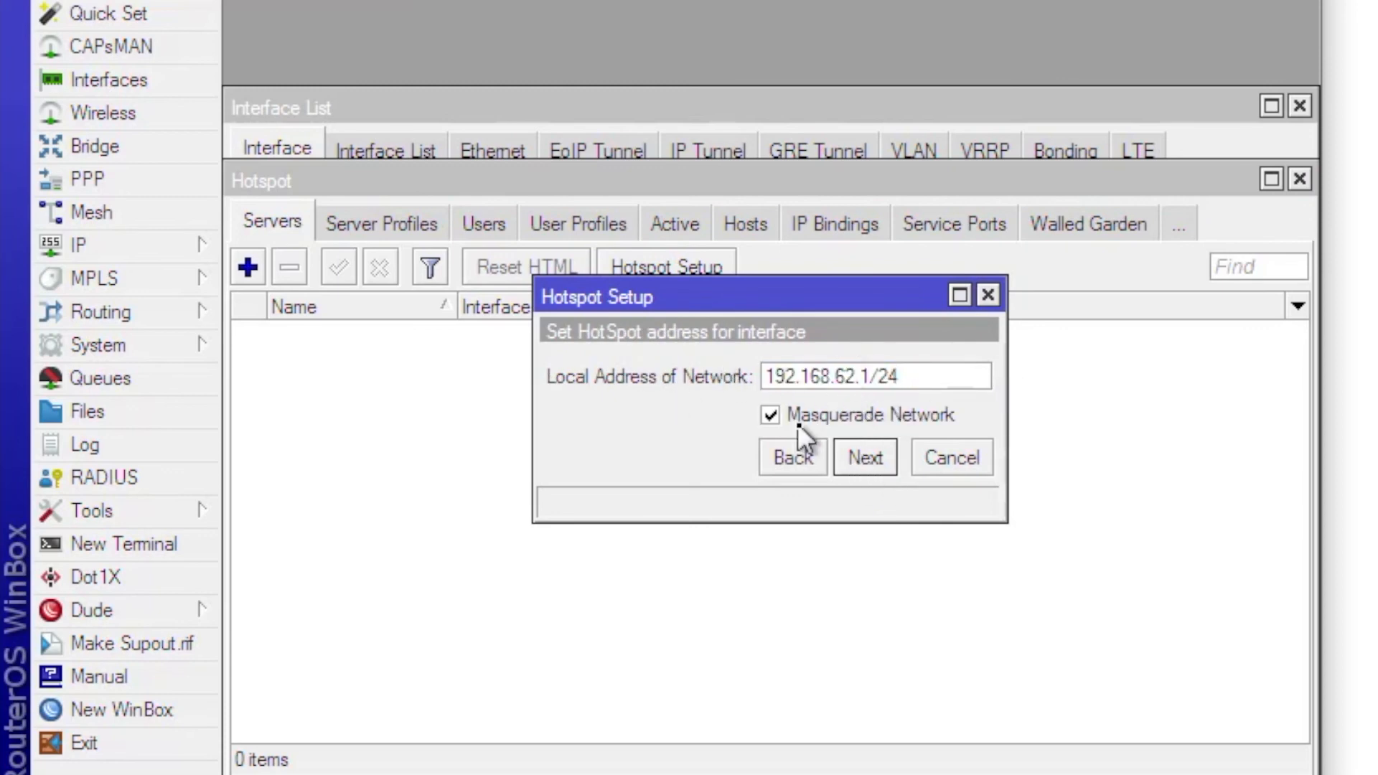
{"action": "left_click", "coordinate": [867, 450]}
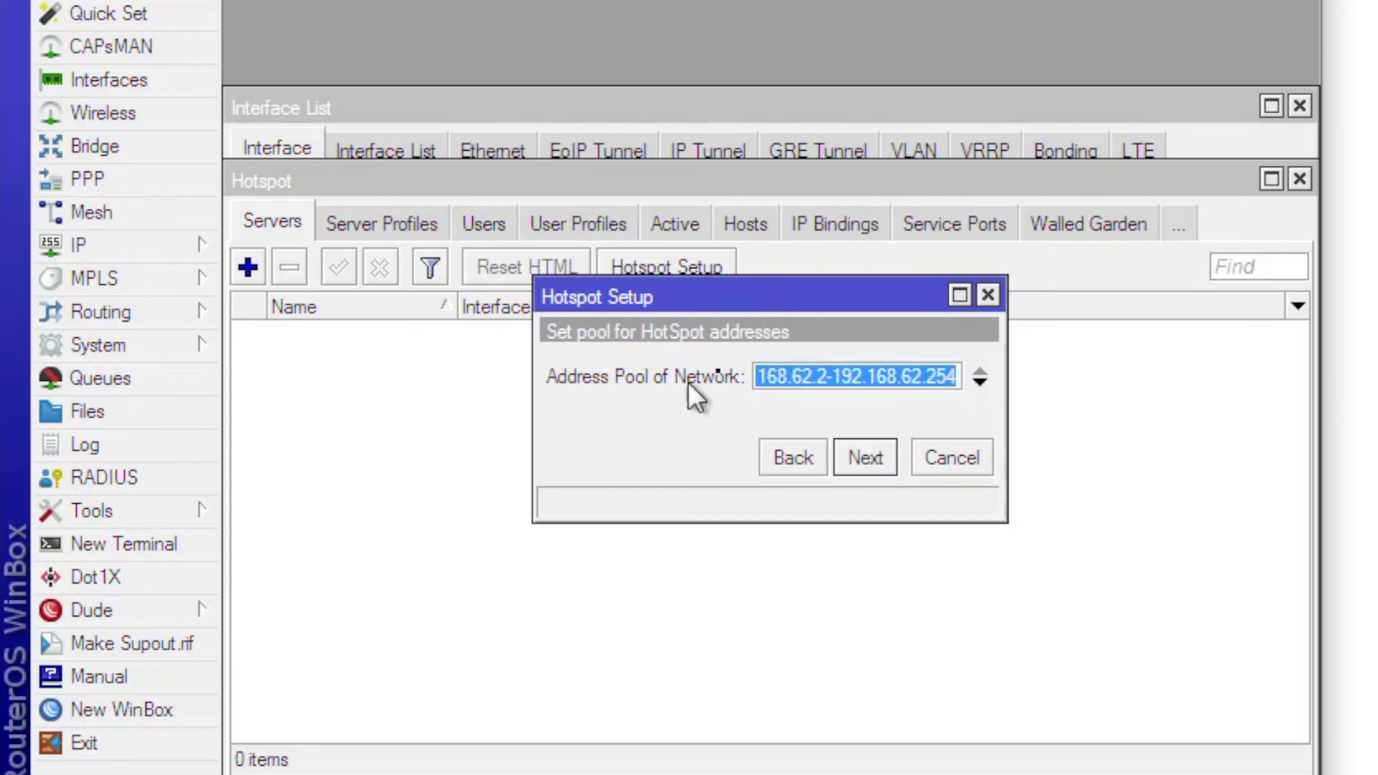
- End the guest pool at 192.168.62.200 and finish setup with default certificate, SMTP, DNS, user
{"action": "left_click", "coordinate": [827, 379]}
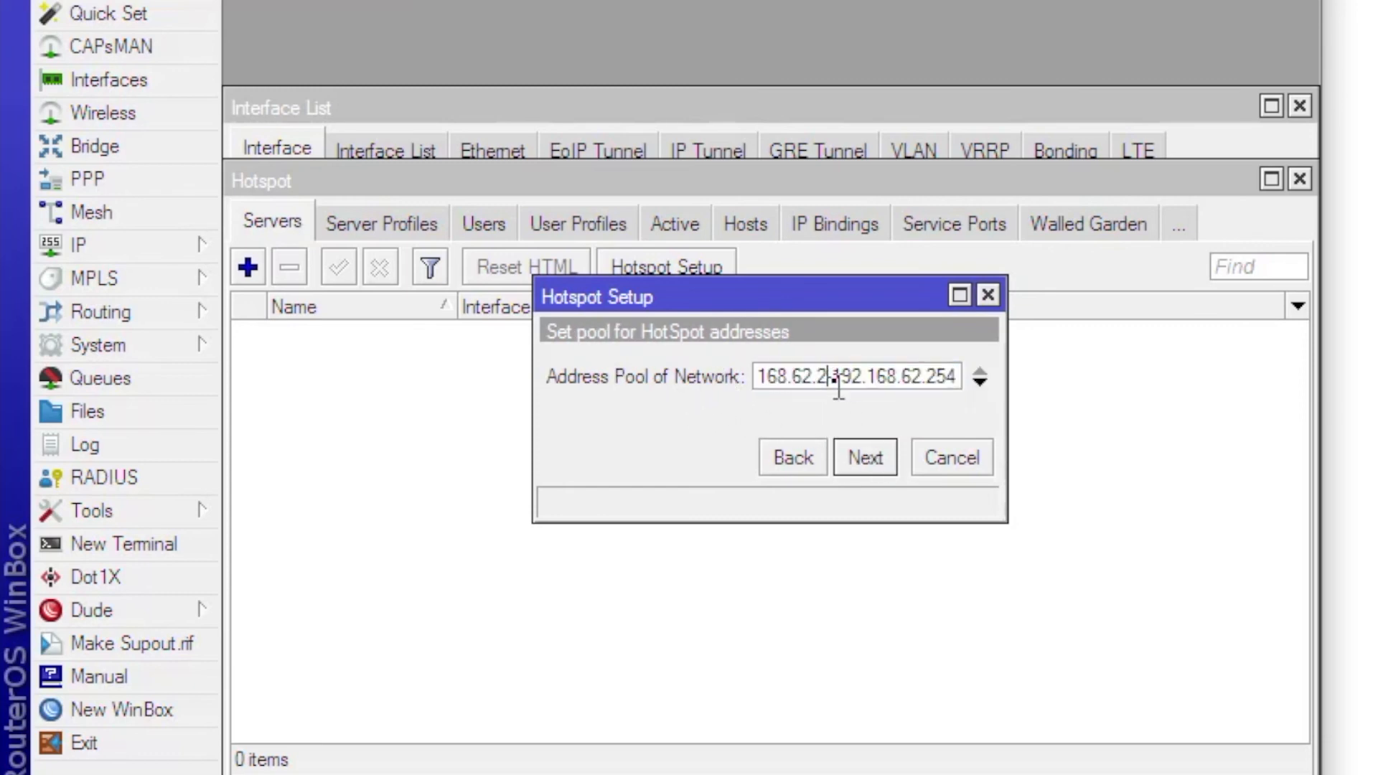
{"action": "left_click_drag", "start_coordinate": [960, 377], "coordinate": [941, 377]}
{"action": "type", "text": "00"}
{"action": "left_click", "coordinate": [888, 448]}
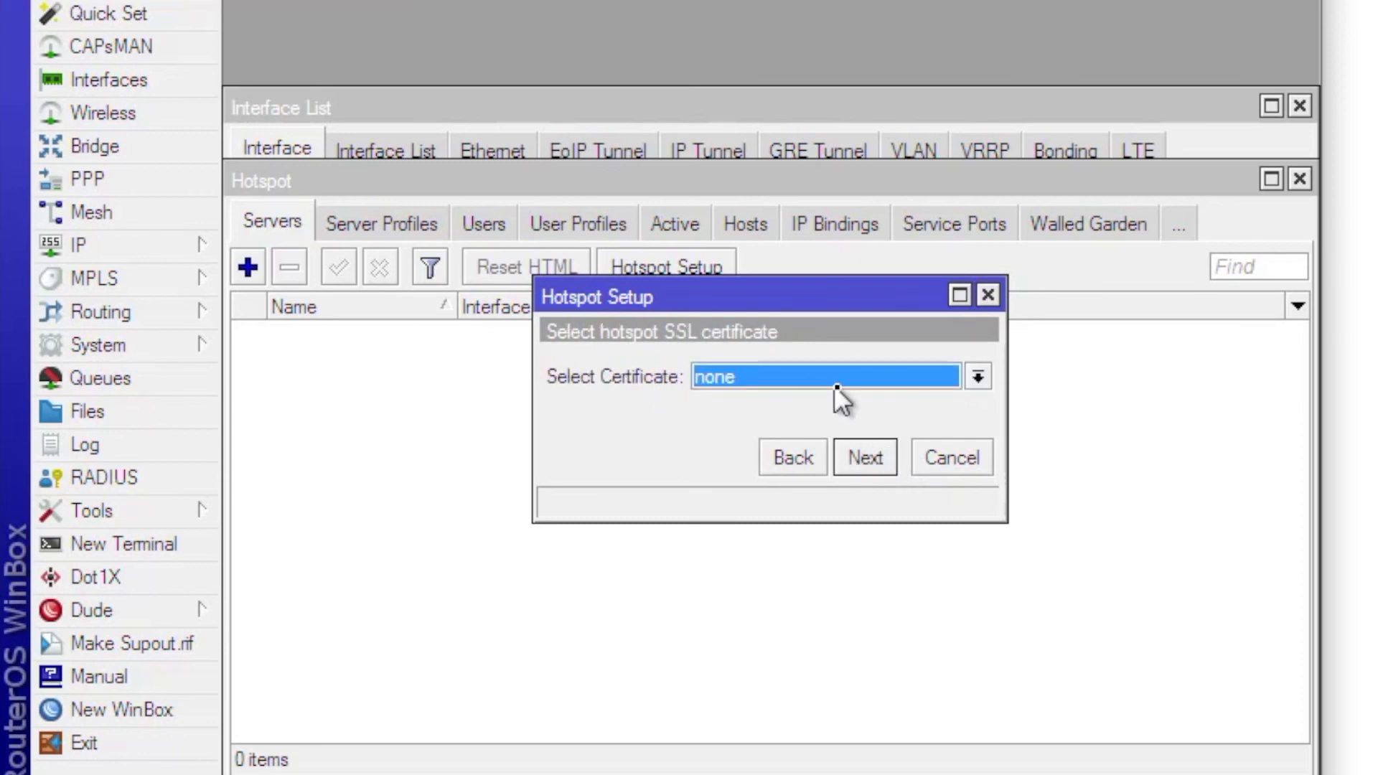
{"action": "left_click", "coordinate": [850, 454]}
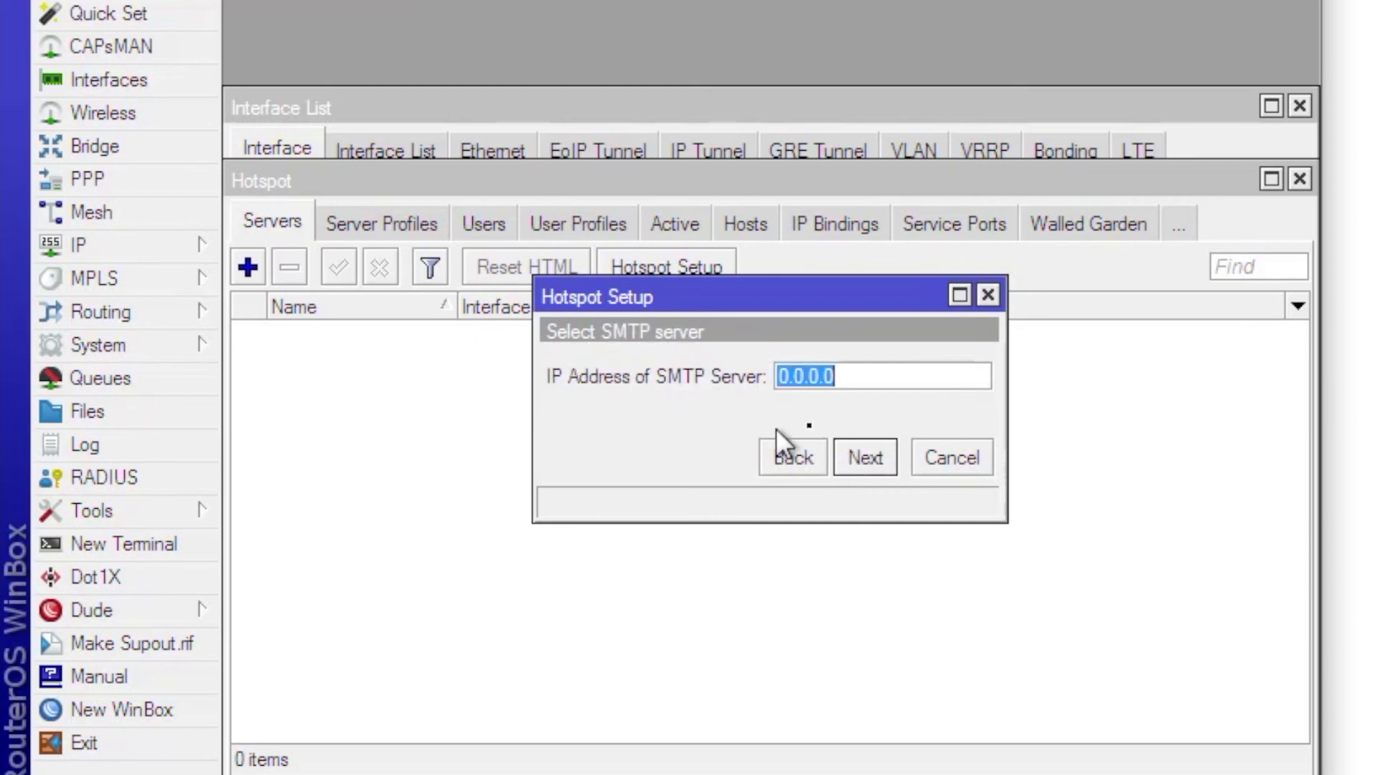
{"action": "left_click", "coordinate": [867, 460]}
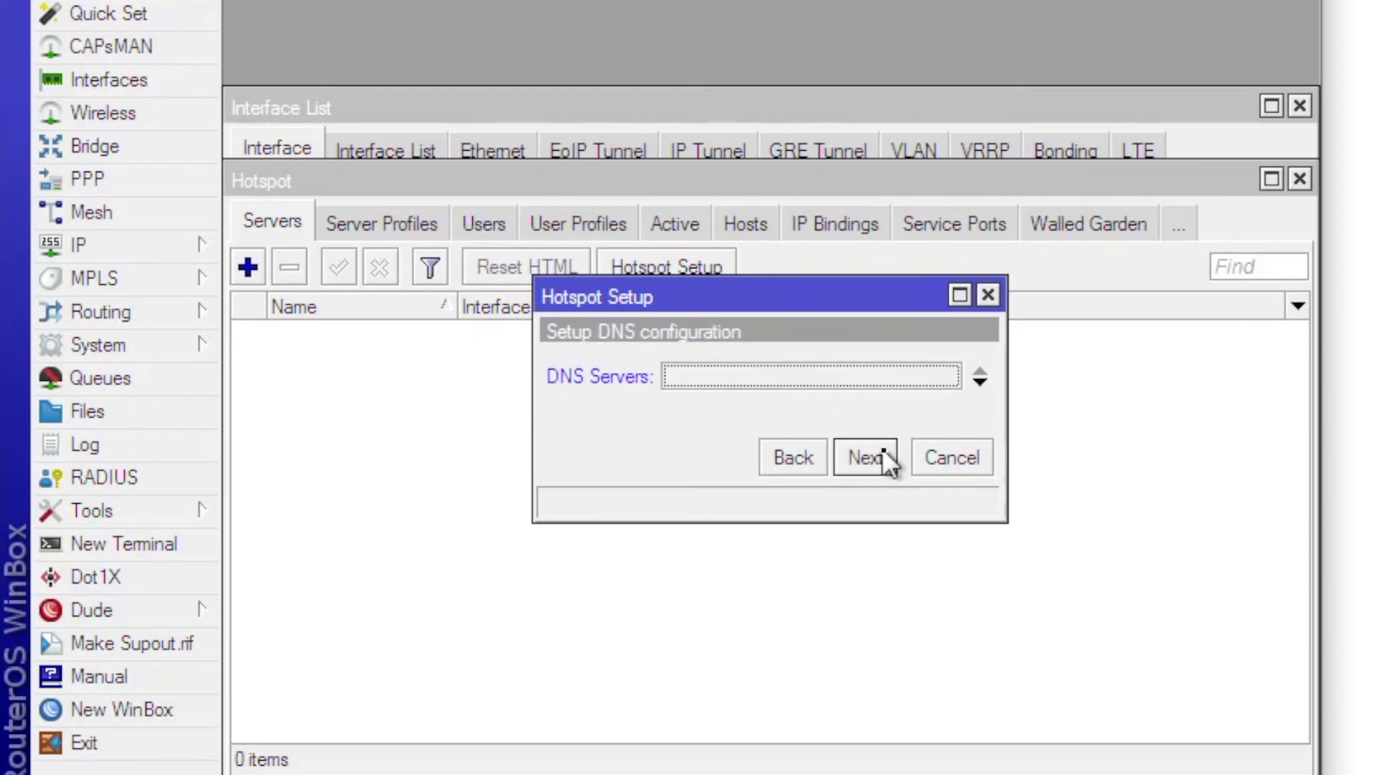
{"action": "left_click", "coordinate": [881, 454]}
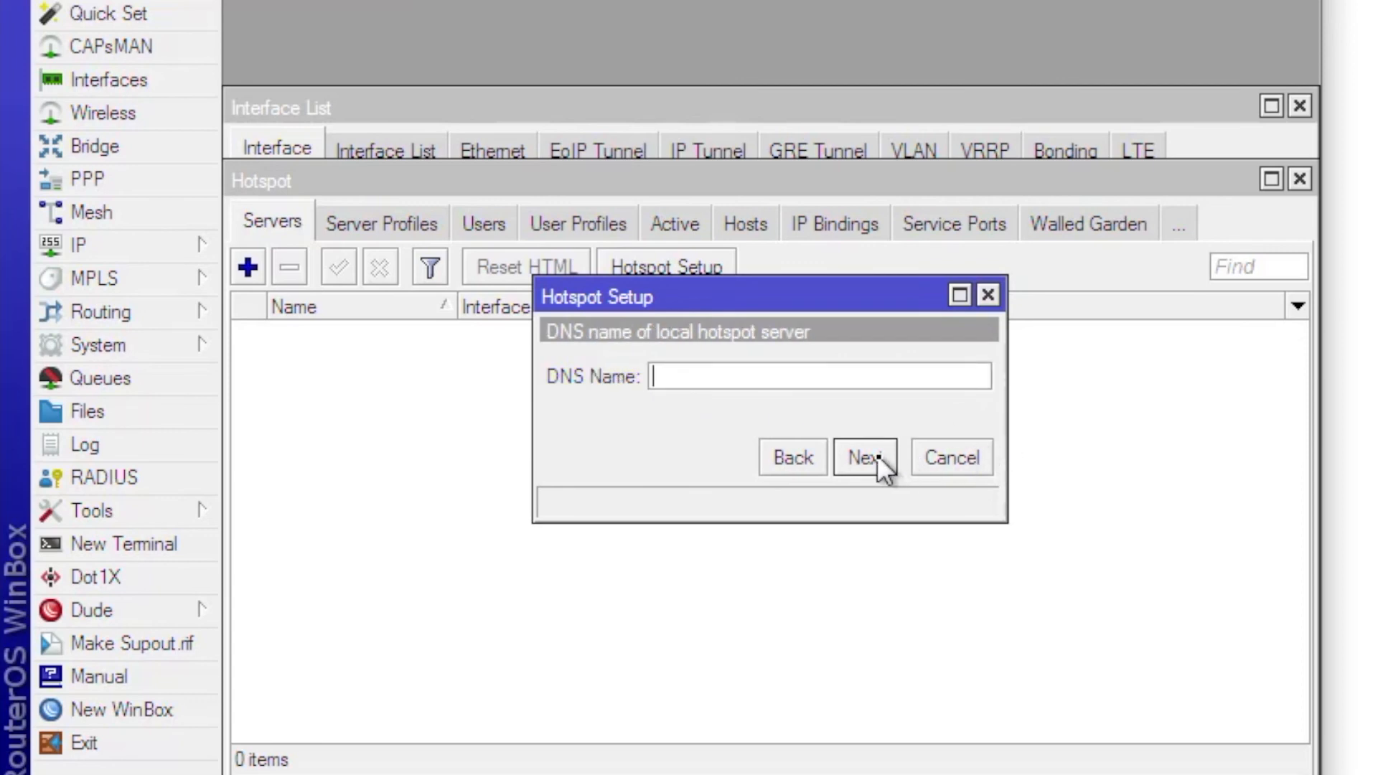
{"action": "left_click", "coordinate": [877, 454]}
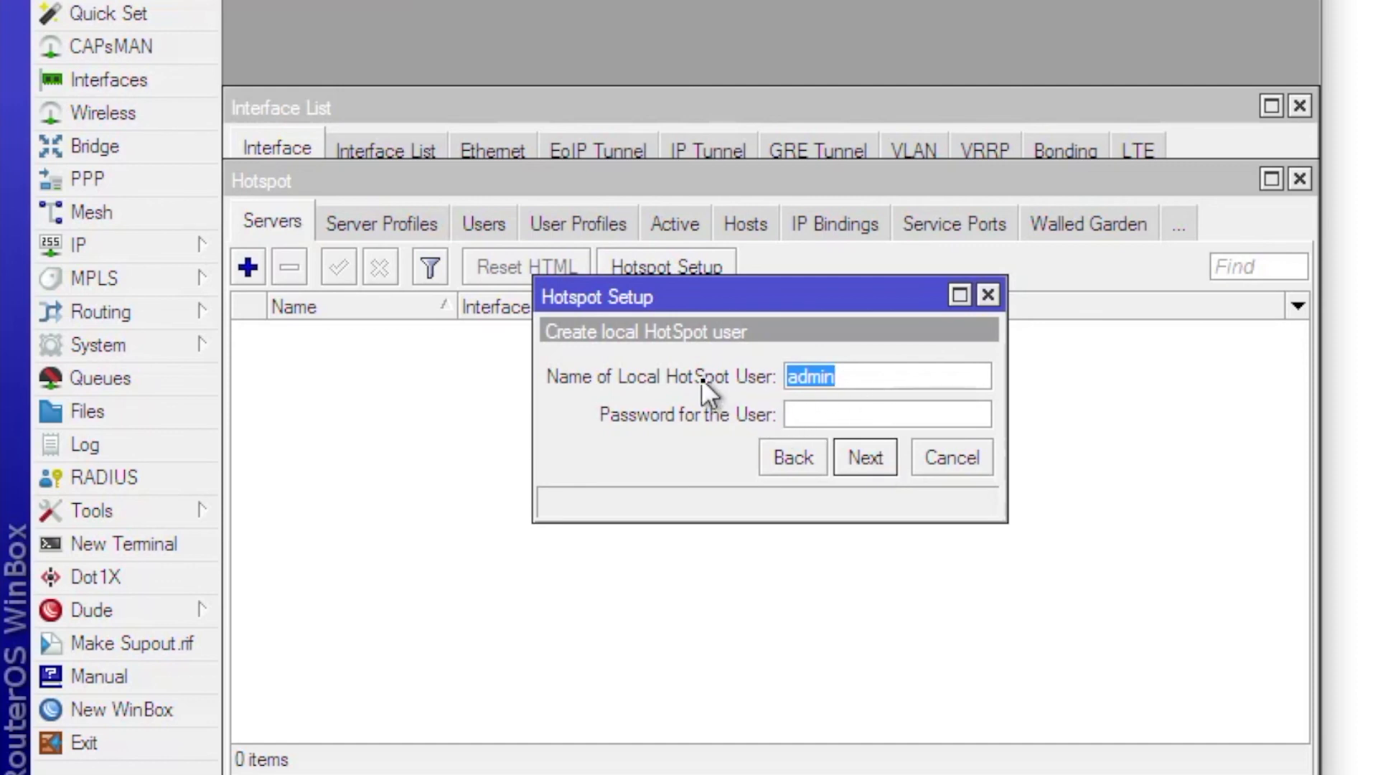
{"action": "left_click", "coordinate": [876, 376]}
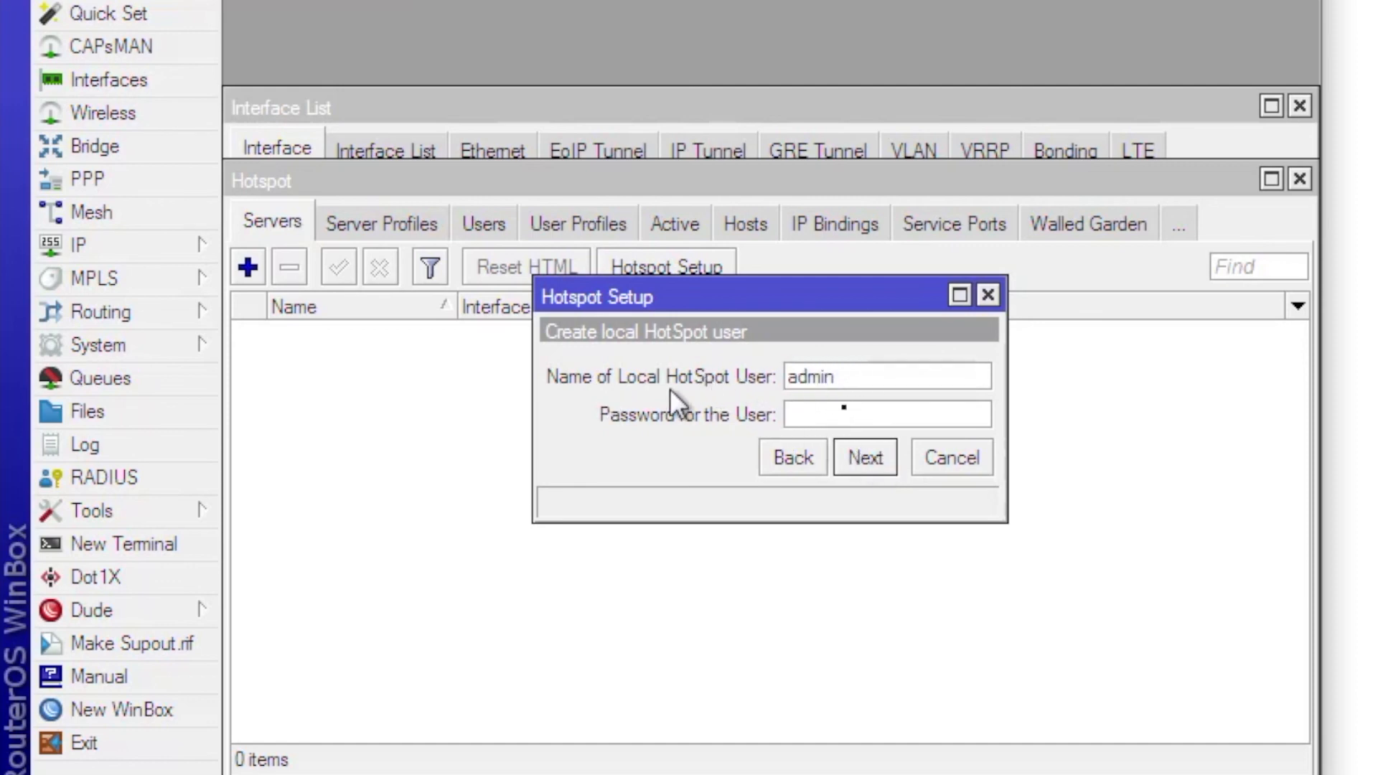
{"action": "left_click", "coordinate": [868, 458]}
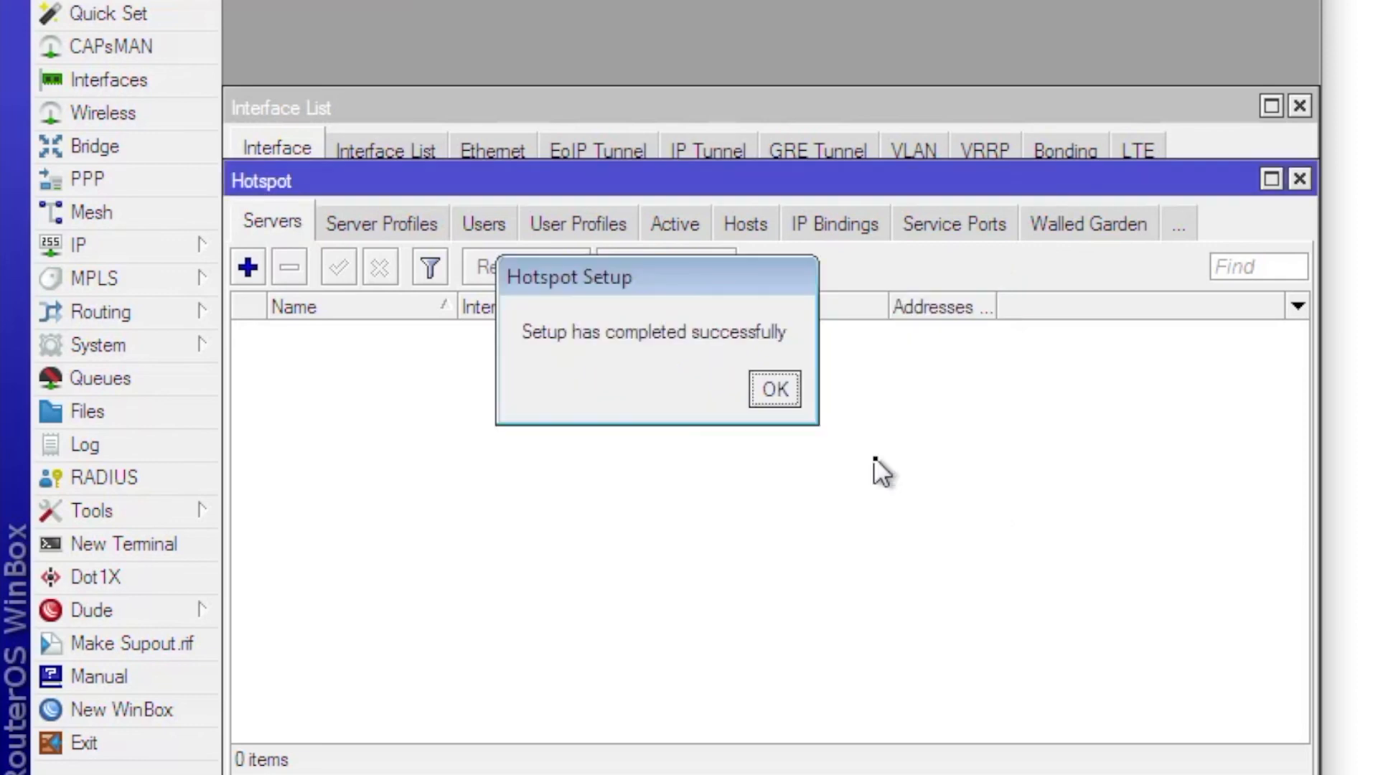
{"action": "left_click", "coordinate": [791, 393]}
{"action": "left_click", "coordinate": [602, 333]}
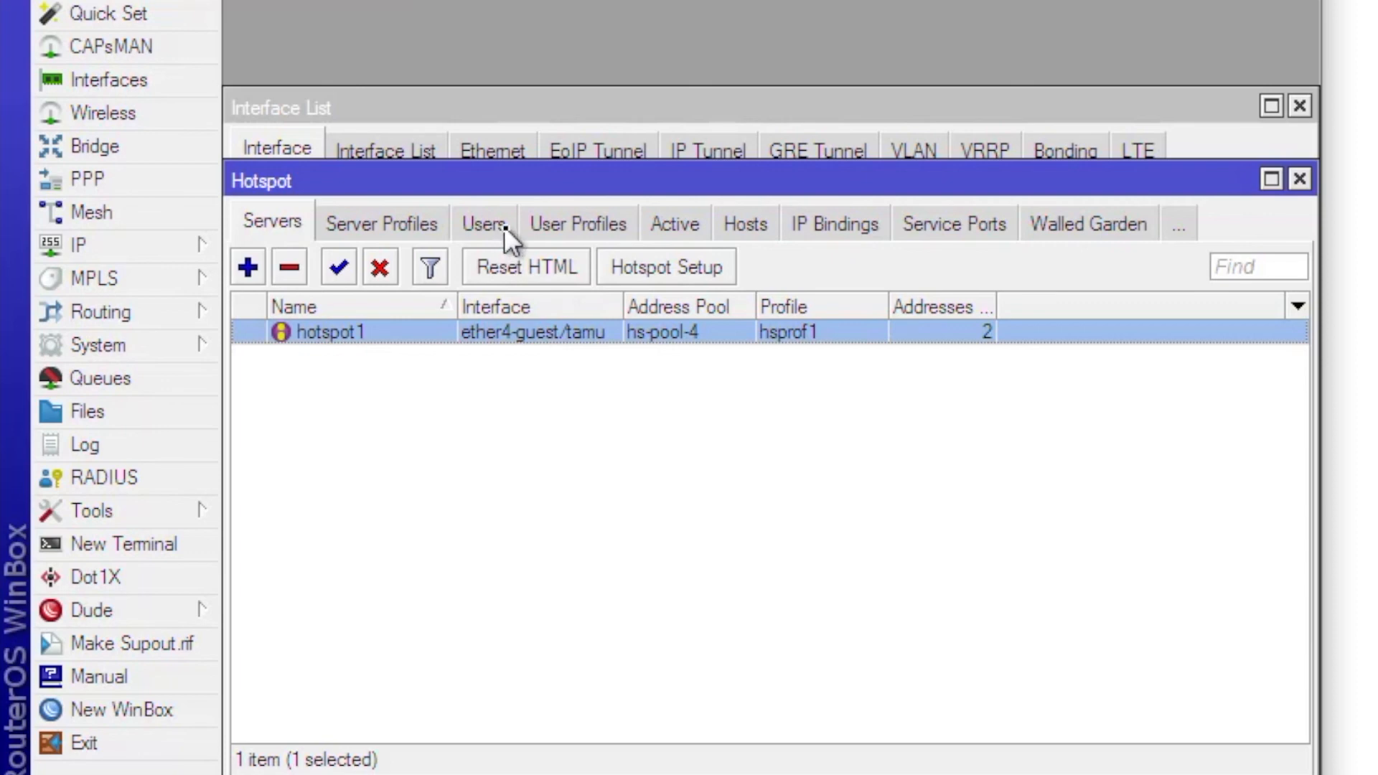
- Create a new hotspot user with its own name and password in the Users list
{"action": "left_click", "coordinate": [479, 222]}
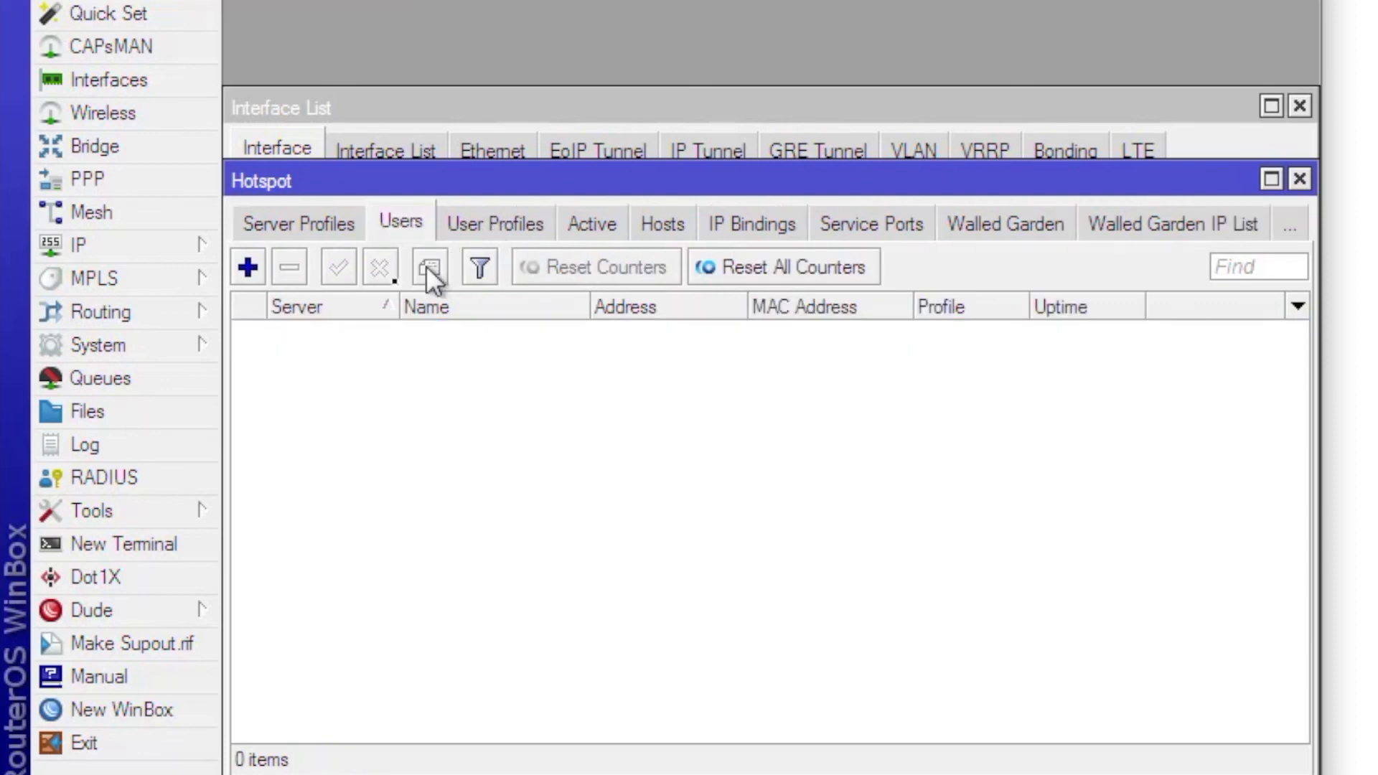
{"action": "left_click", "coordinate": [251, 266]}
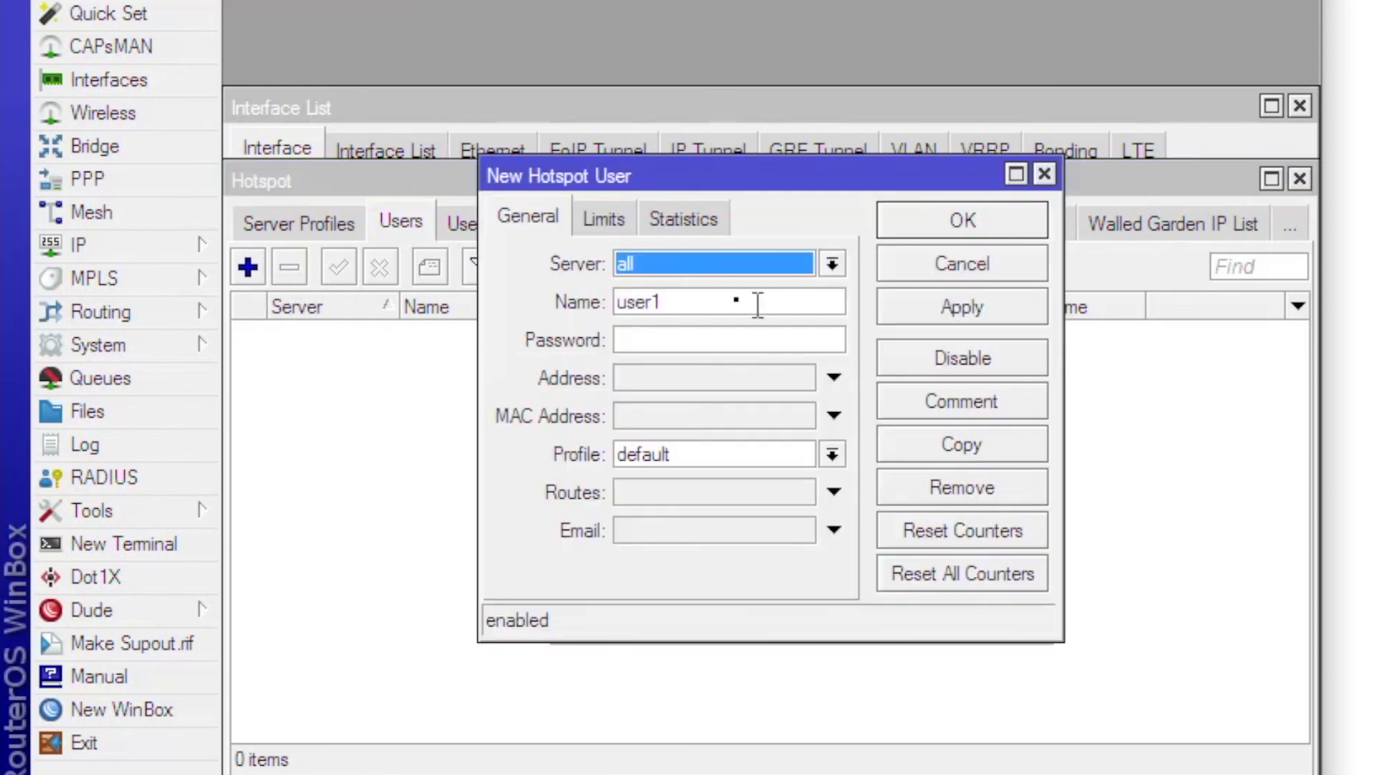
{"action": "double_click", "coordinate": [691, 302]}
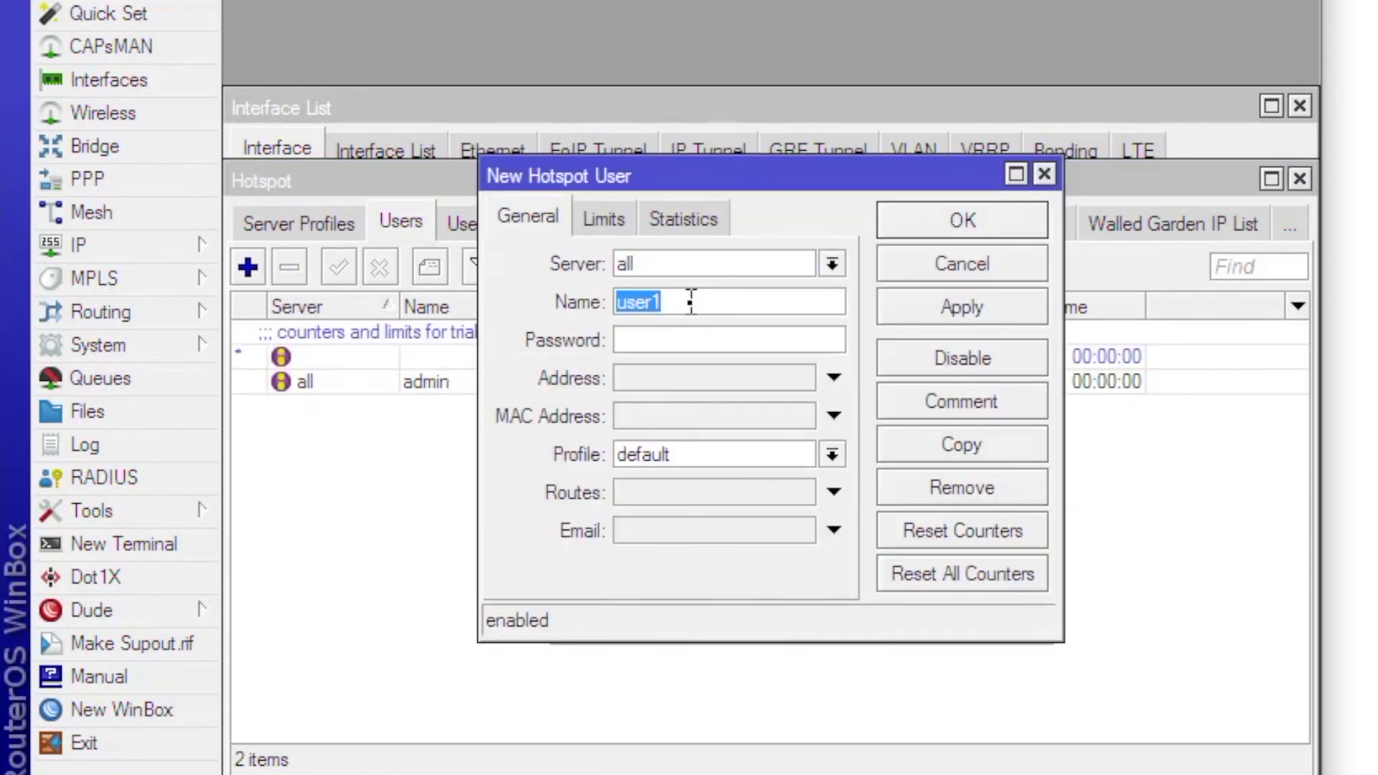
{"action": "type", "text": "jem"}
{"action": "left_click", "coordinate": [675, 339]}
{"action": "type", "text": "jem"}
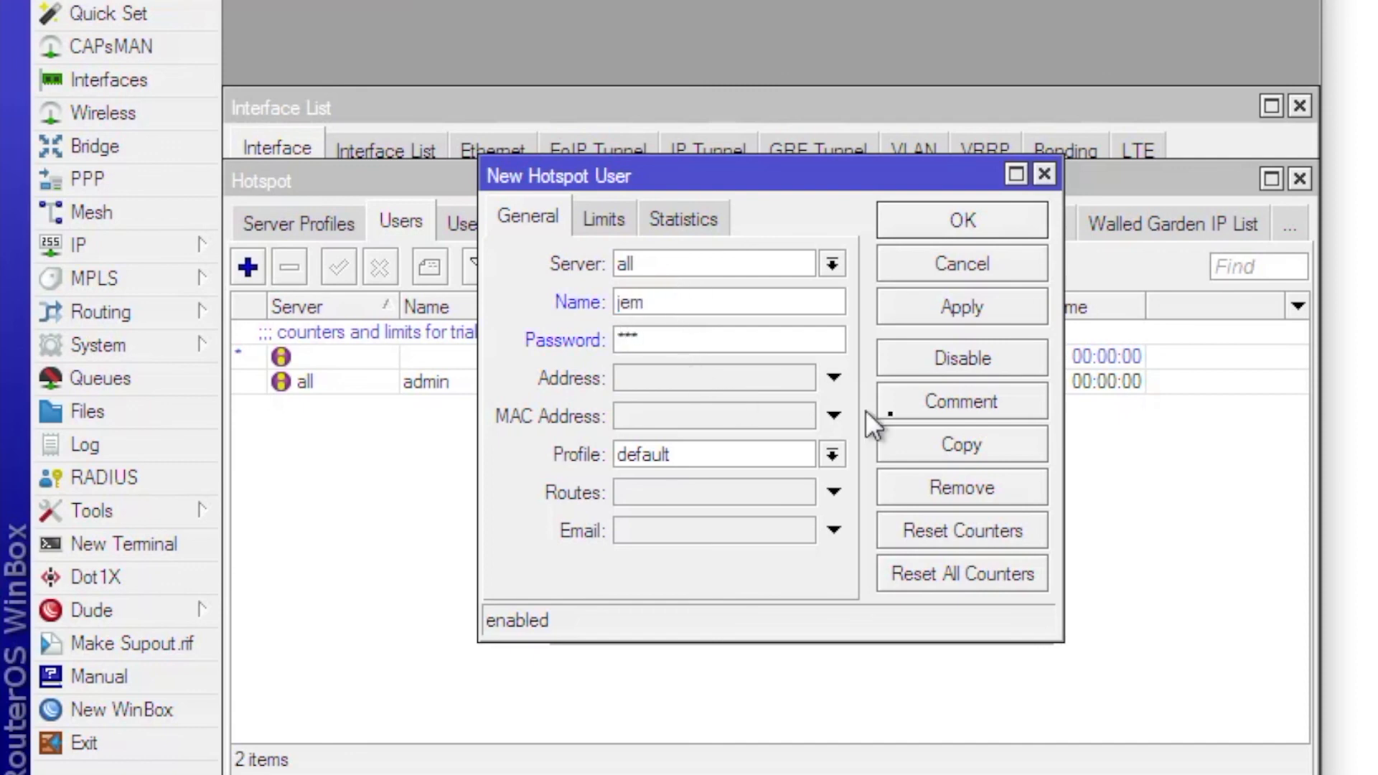
{"action": "left_click", "coordinate": [962, 308]}
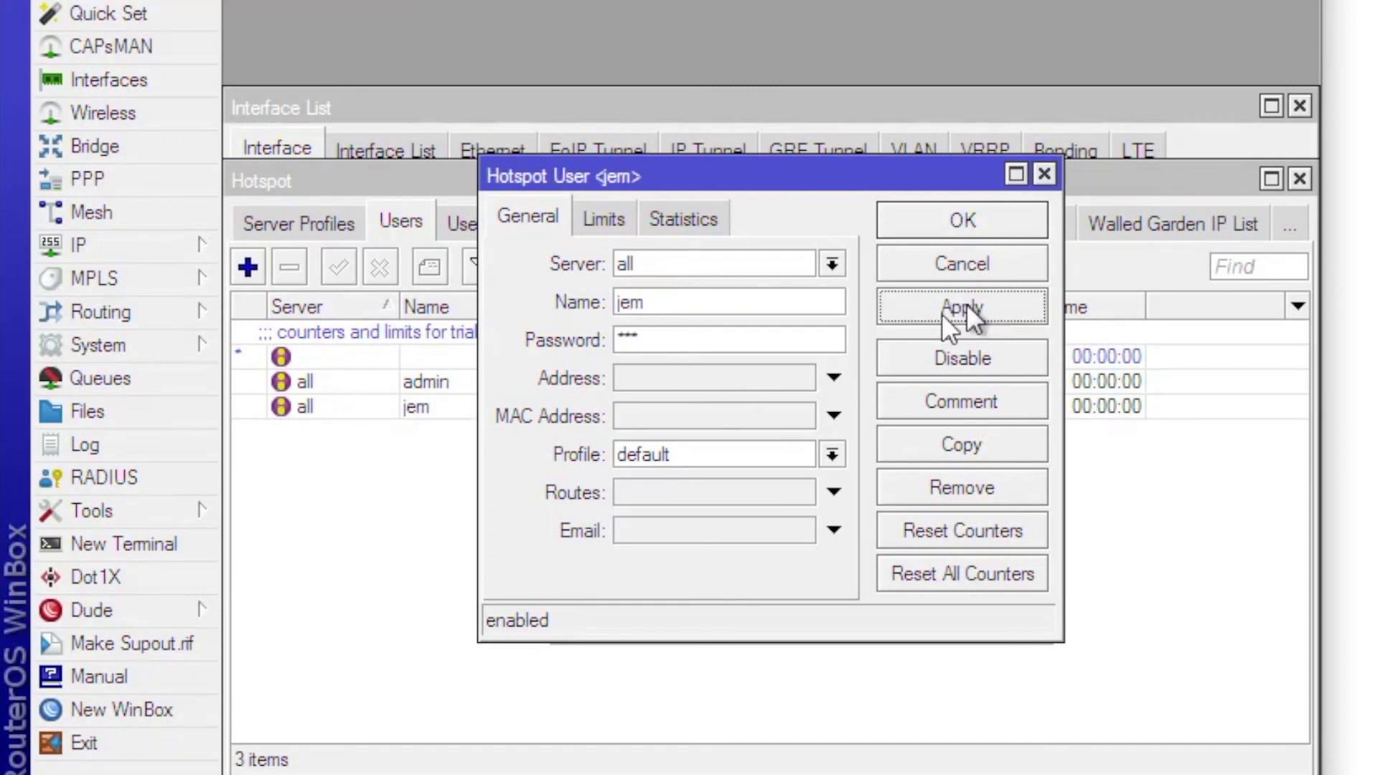
{"action": "left_click", "coordinate": [985, 213]}
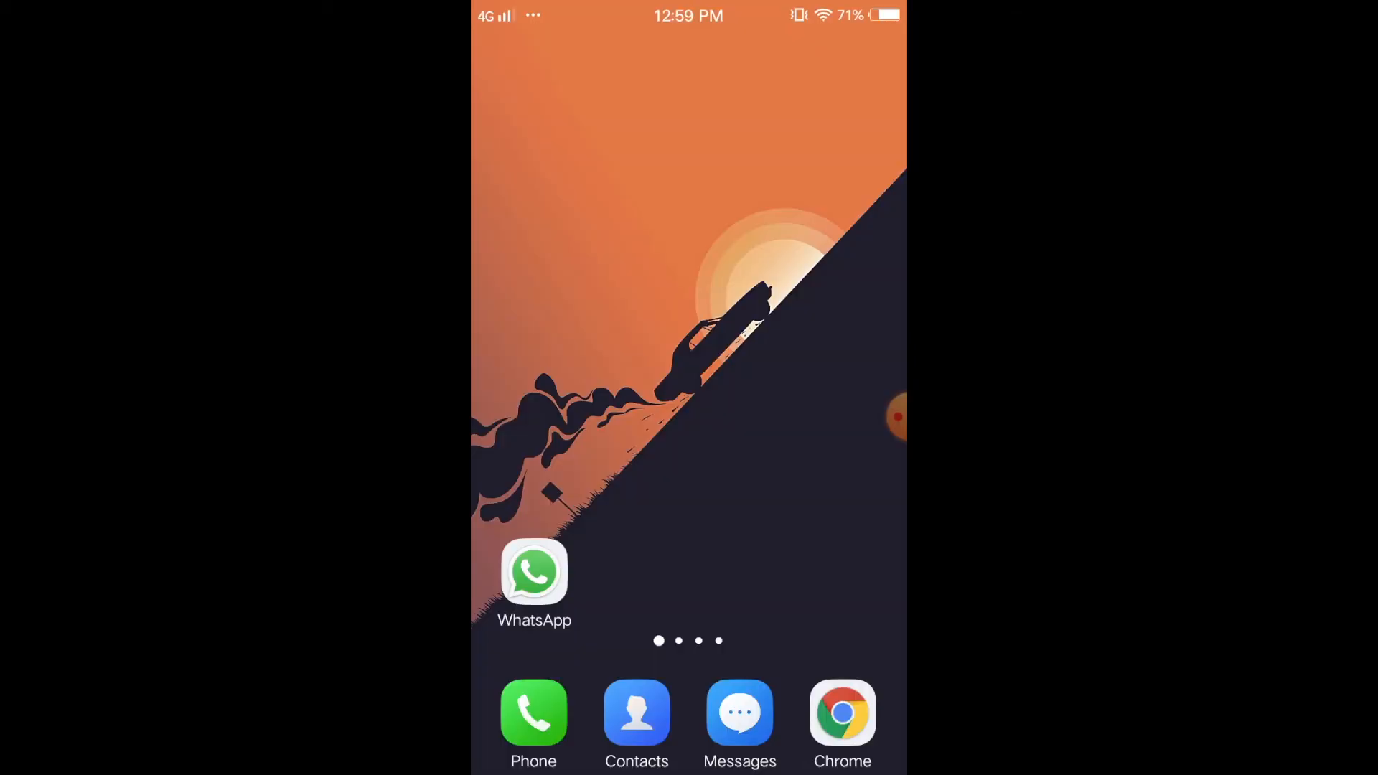
- Join the phone to the GUEST Wi-Fi network to bring up the hotspot login page
{"action": "left_click_drag", "start_coordinate": [797, 431], "coordinate": [574, 430]}
{"action": "left_click", "coordinate": [740, 268]}
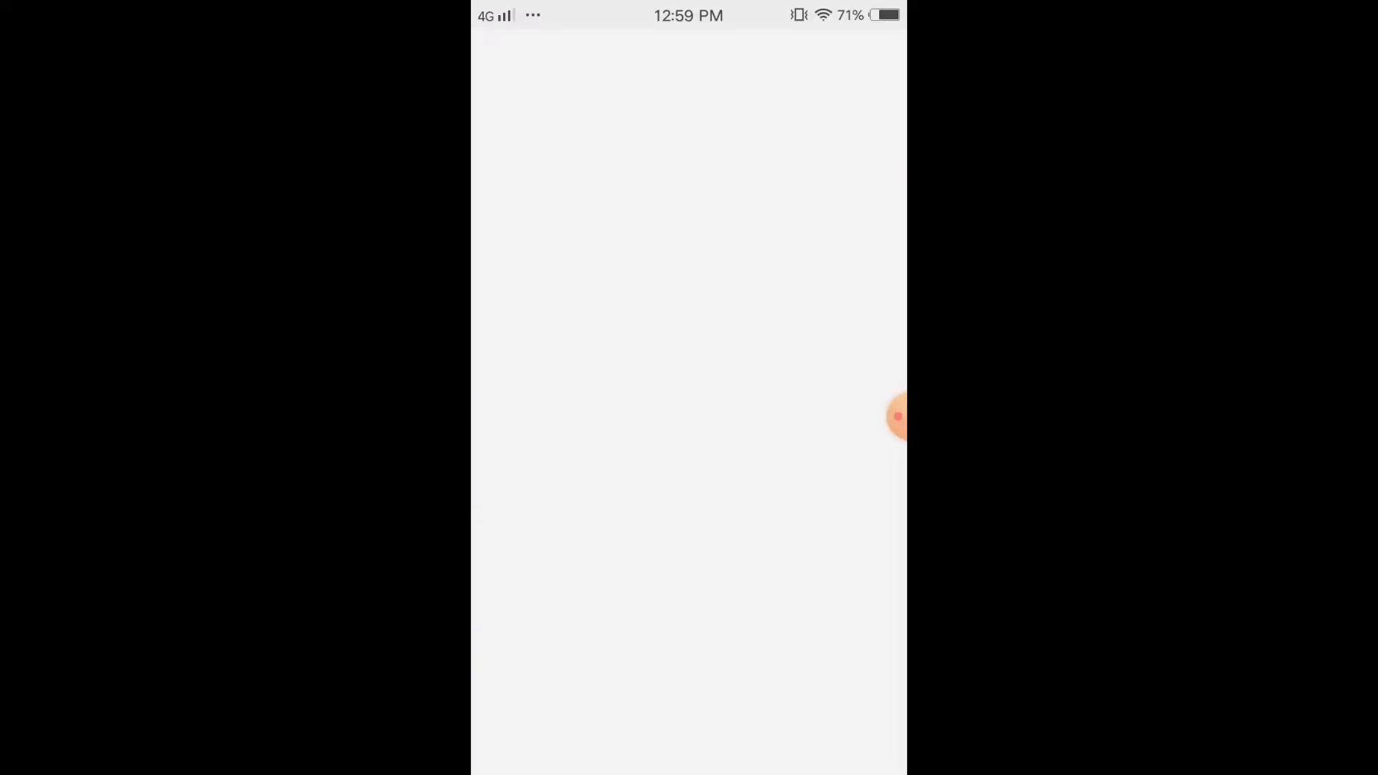
{"action": "left_click", "coordinate": [584, 194]}
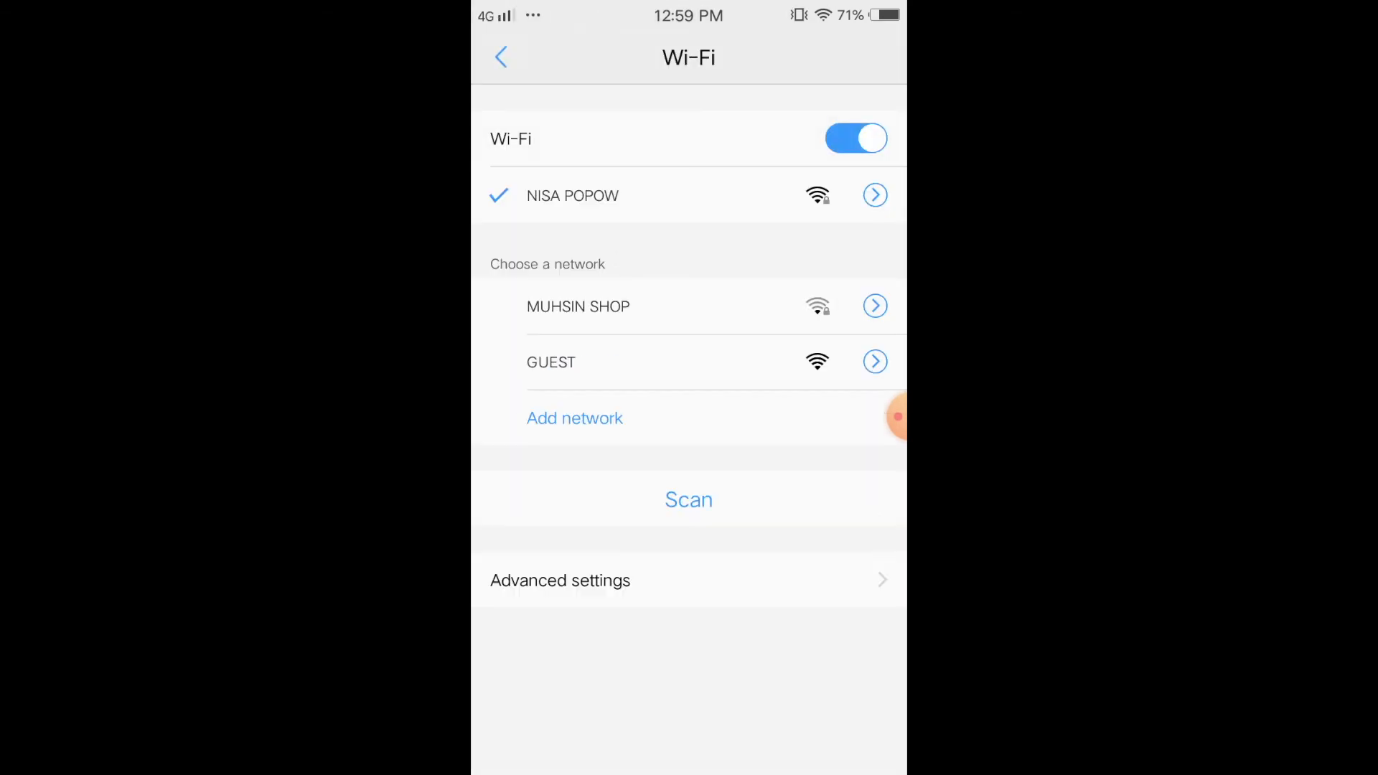
{"action": "left_click", "coordinate": [551, 361]}
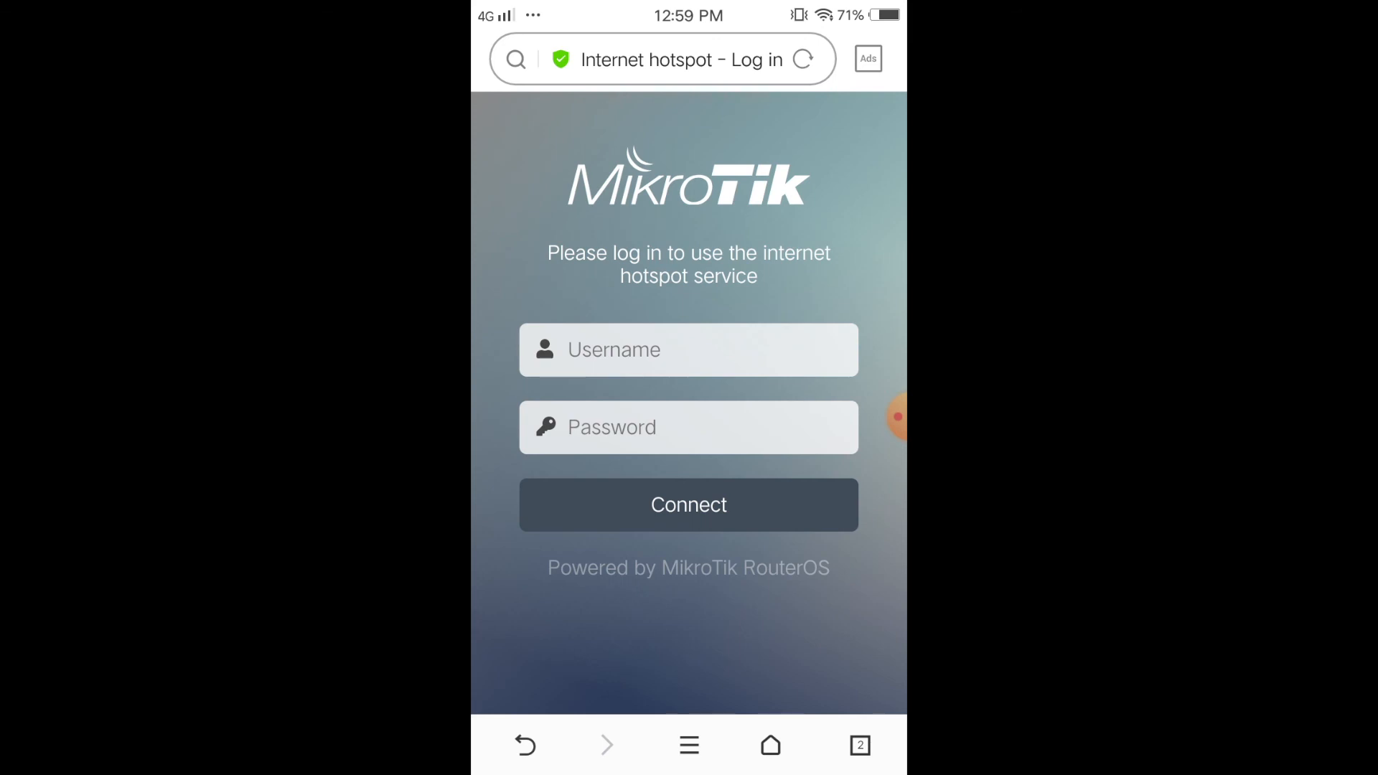
- Log in to the hotspot with the new user's credentials, dismiss the pop-up, then go Home
{"action": "left_click", "coordinate": [689, 351]}
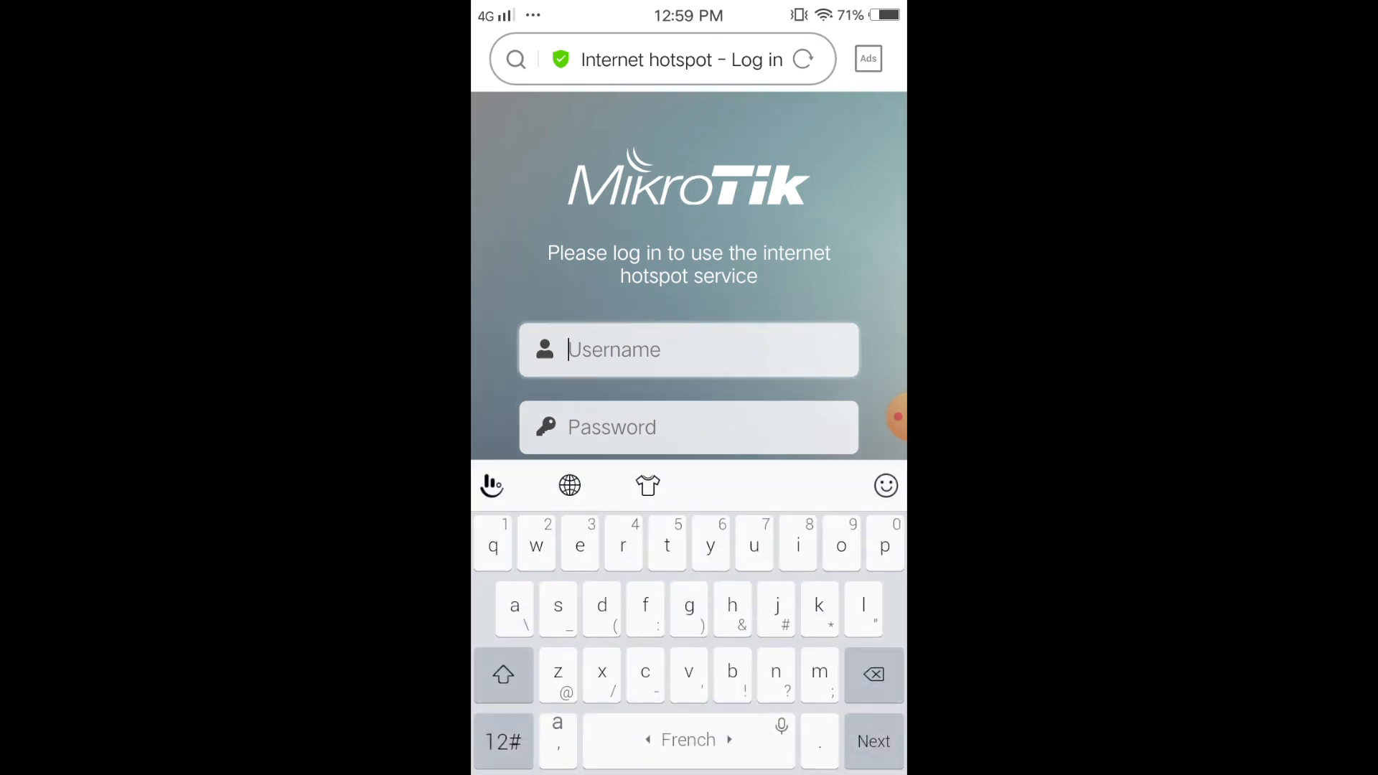
{"action": "type", "text": "jem"}
{"action": "key", "text": "Tab"}
{"action": "type", "text": "123"}
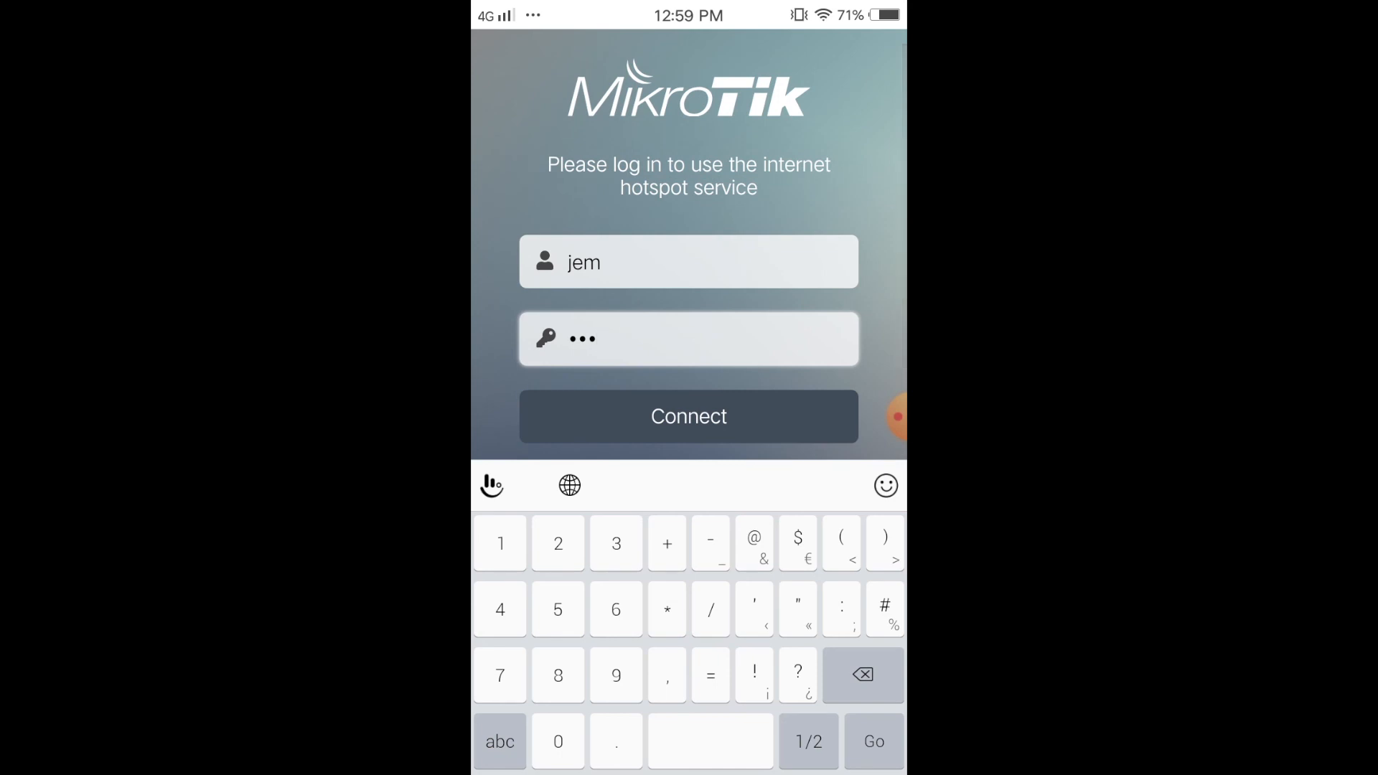
{"action": "key", "text": "Return"}
{"action": "left_click", "coordinate": [819, 454]}
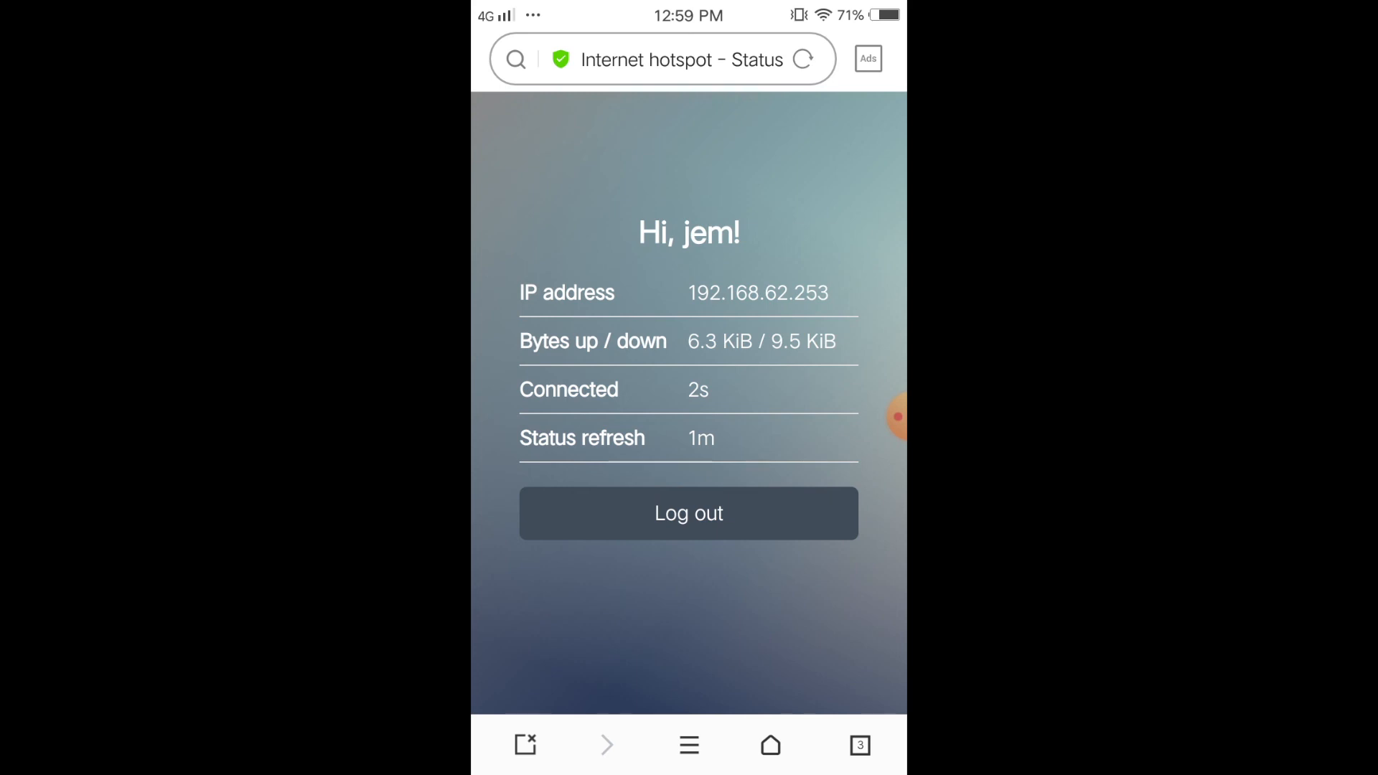
{"action": "left_click", "coordinate": [771, 745]}
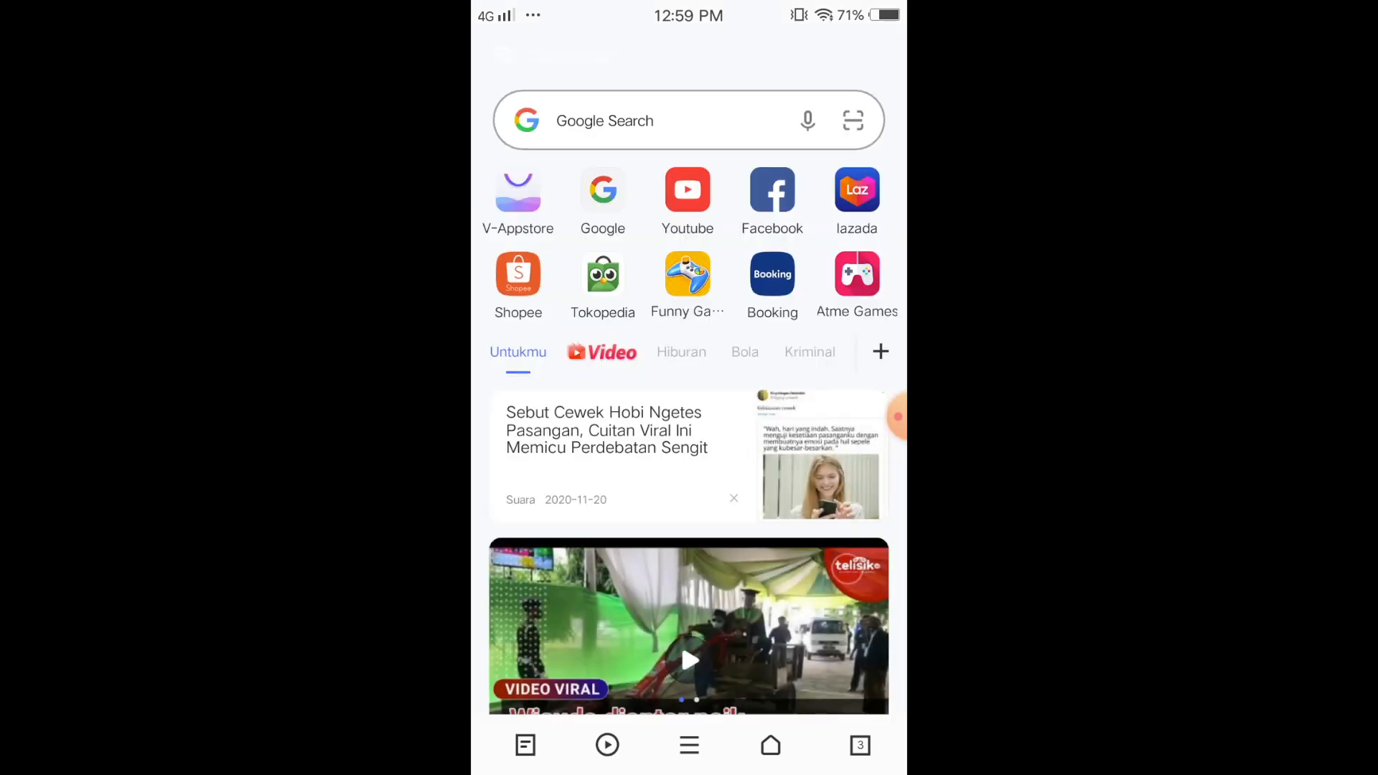
- Check the GUEST network shows IP 192.168.62.253 and gateway 192.168.62.1, then return home
{"action": "key", "text": "Home"}
{"action": "left_click", "coordinate": [740, 268]}
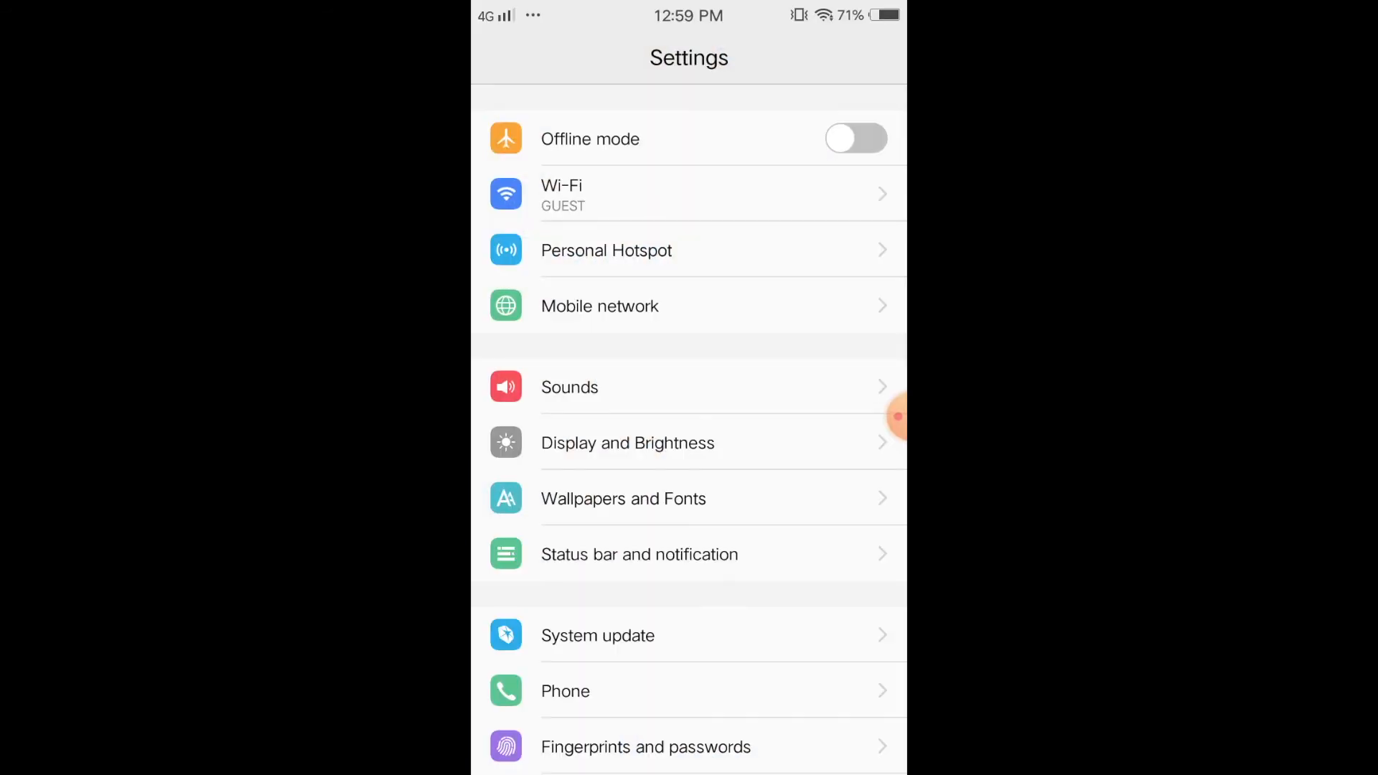
{"action": "left_click", "coordinate": [610, 190]}
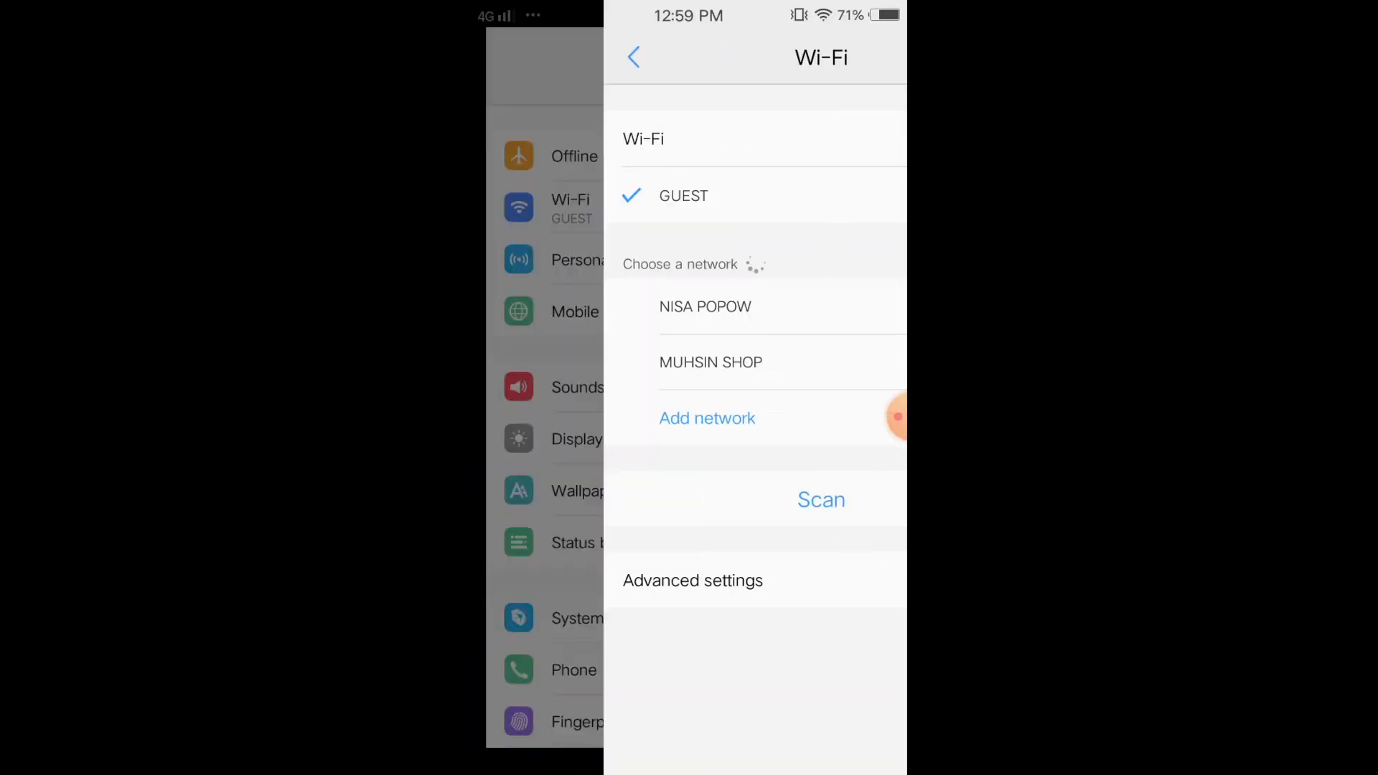
{"action": "left_click", "coordinate": [875, 195]}
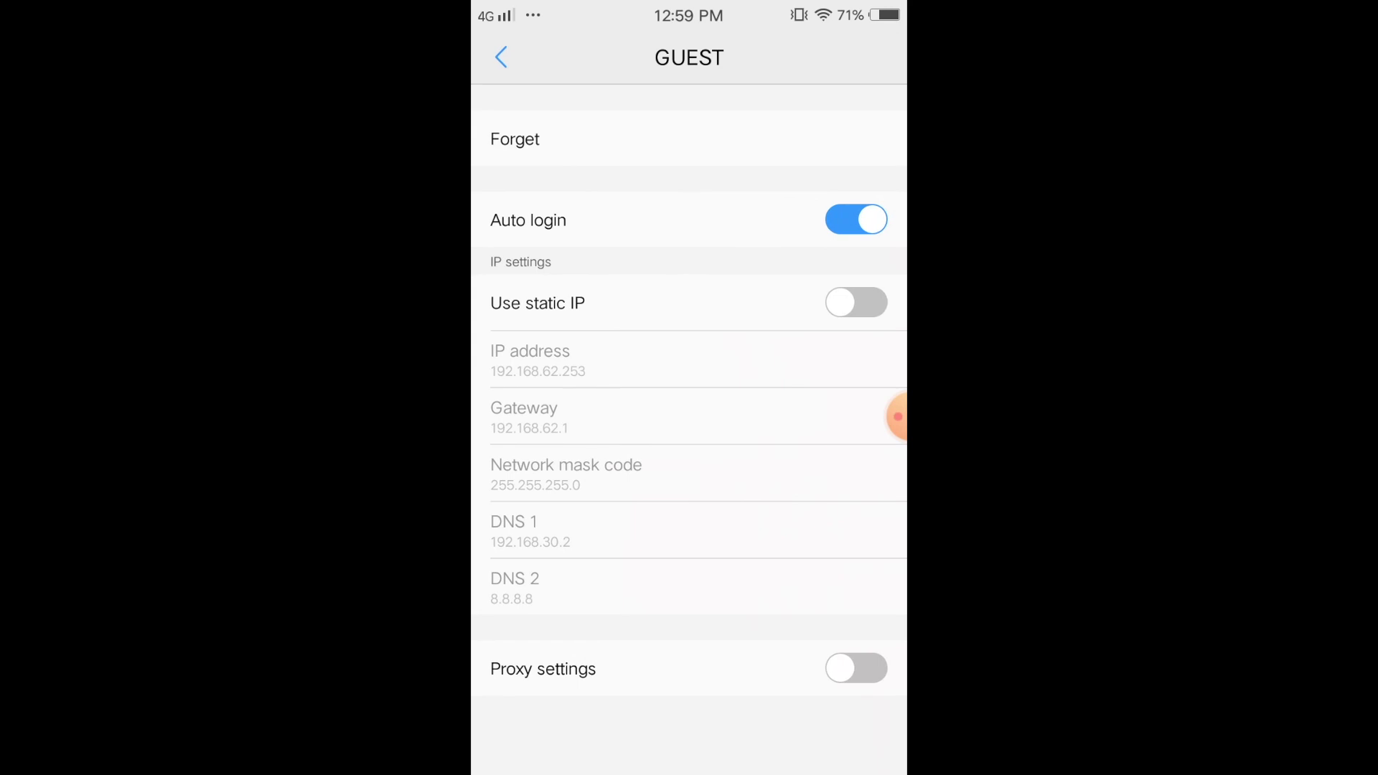
{"action": "scroll", "coordinate": [689, 431], "scroll_direction": "down", "scroll_amount": 1}
{"action": "scroll", "coordinate": [689, 431], "scroll_direction": "down", "scroll_amount": 1}
{"action": "key", "text": "Home"}
{"action": "scroll", "coordinate": [689, 388], "scroll_direction": "left", "scroll_amount": 5}
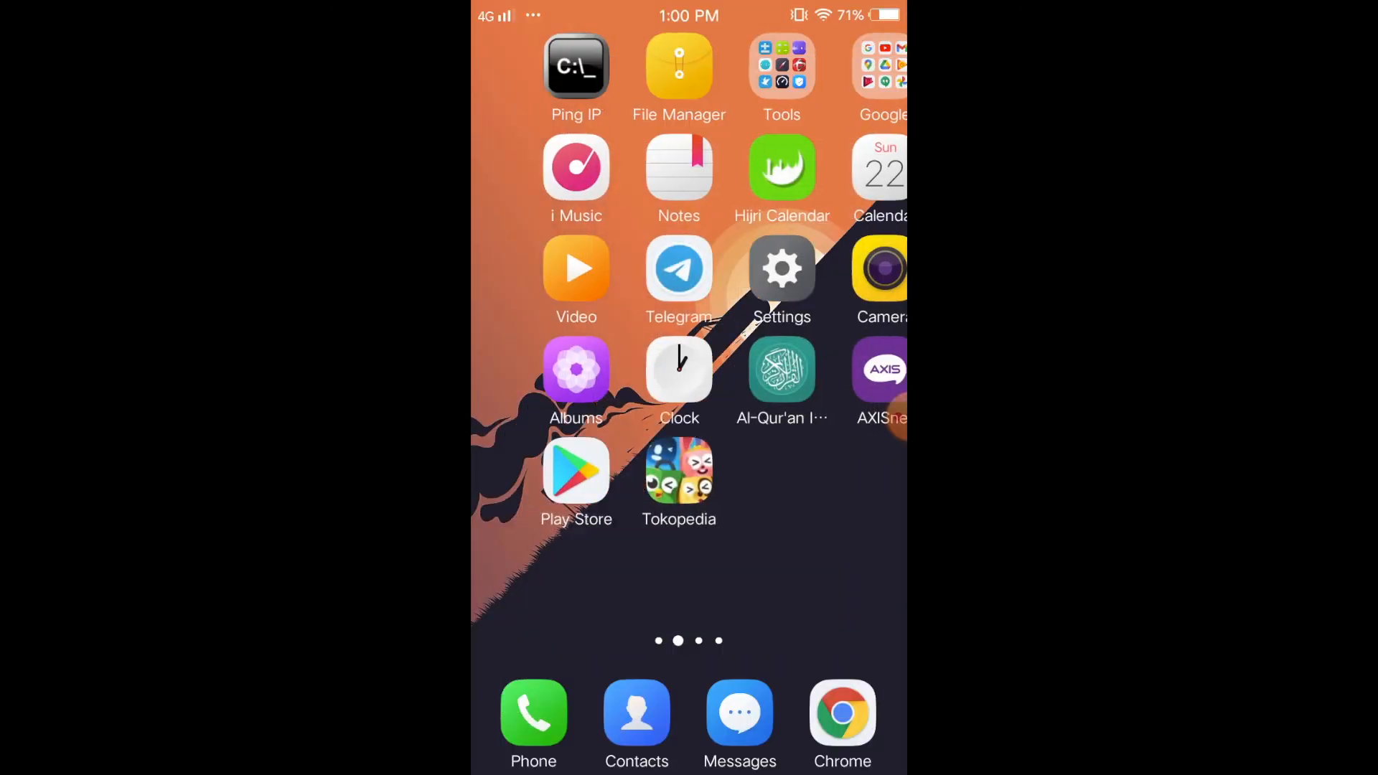
{"action": "scroll", "coordinate": [689, 388], "scroll_direction": "right", "scroll_amount": 5}
{"action": "scroll", "coordinate": [690, 387], "scroll_direction": "left", "scroll_amount": 5}
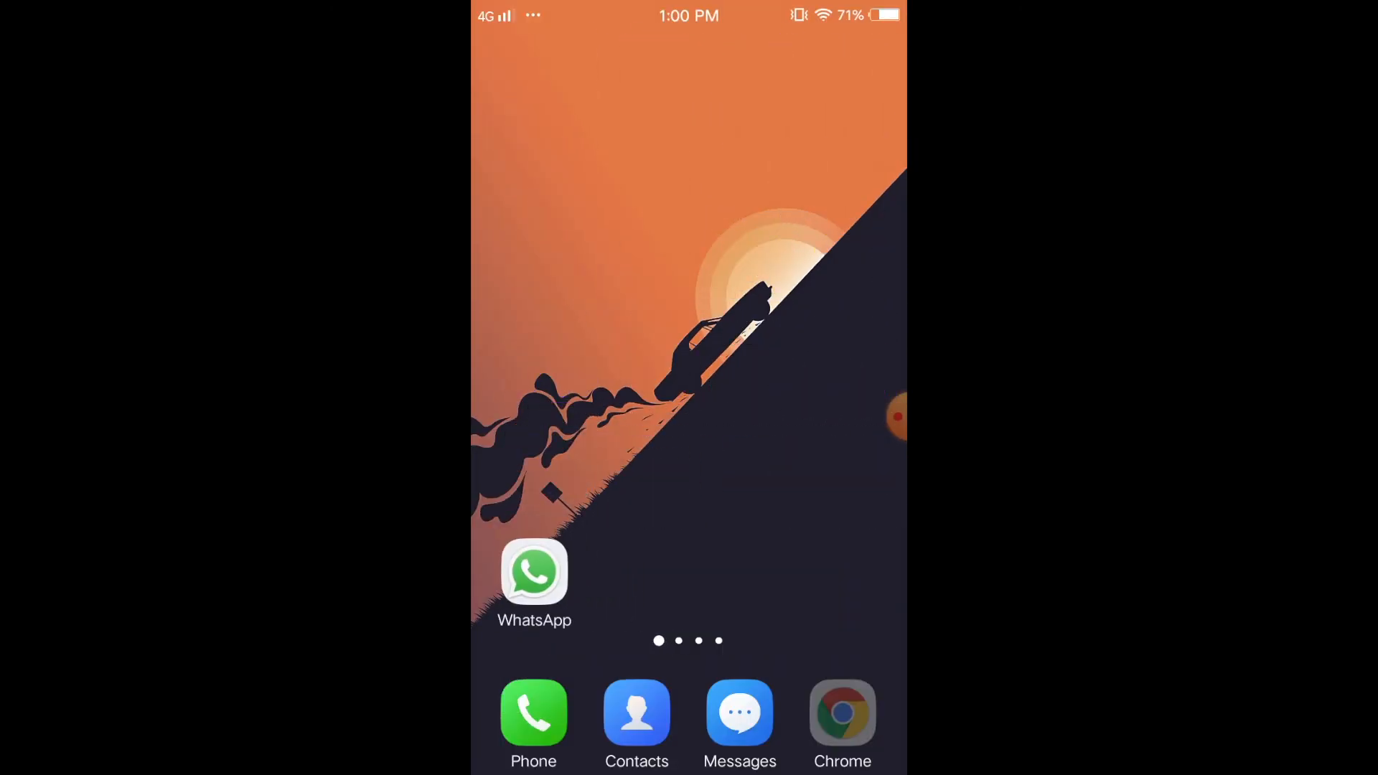
- Open Chrome and load google.com
{"action": "left_click", "coordinate": [532, 572]}
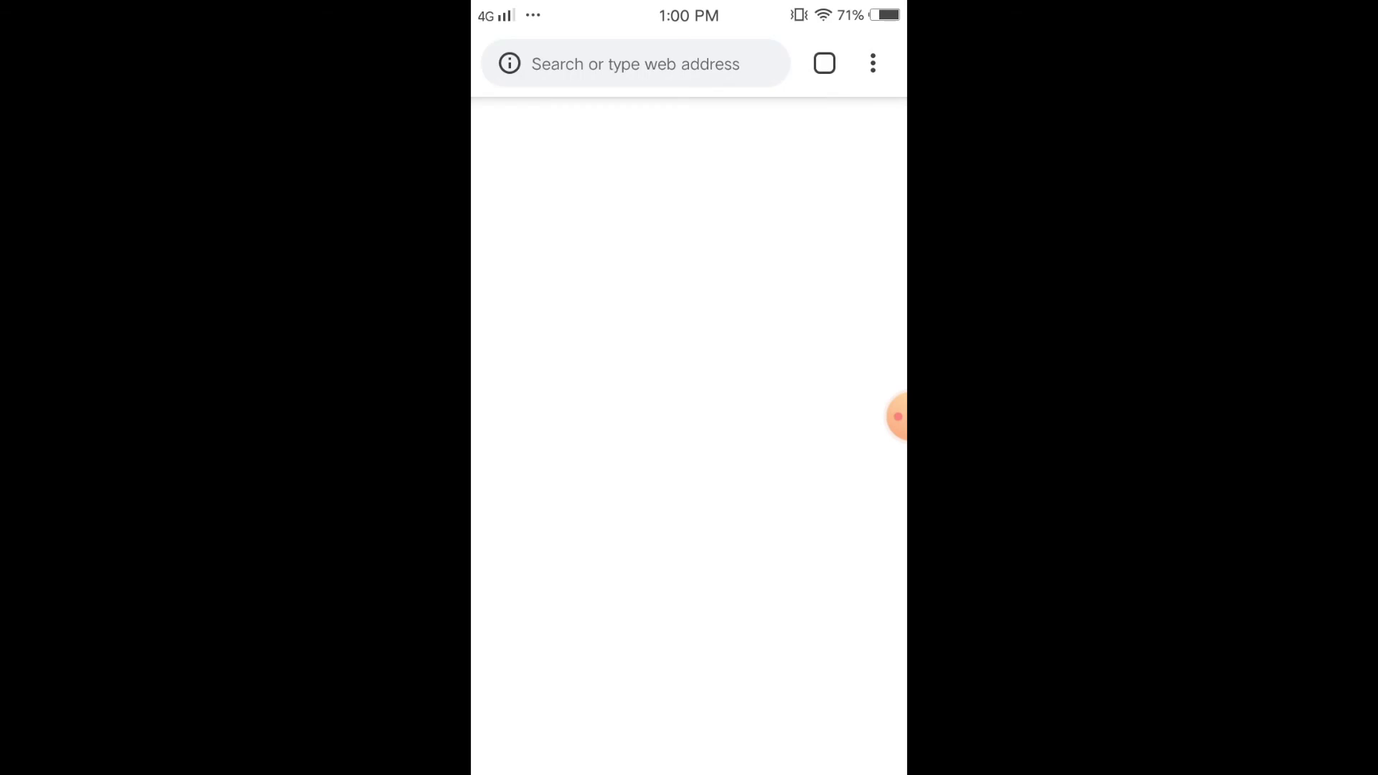
{"action": "left_click", "coordinate": [646, 63]}
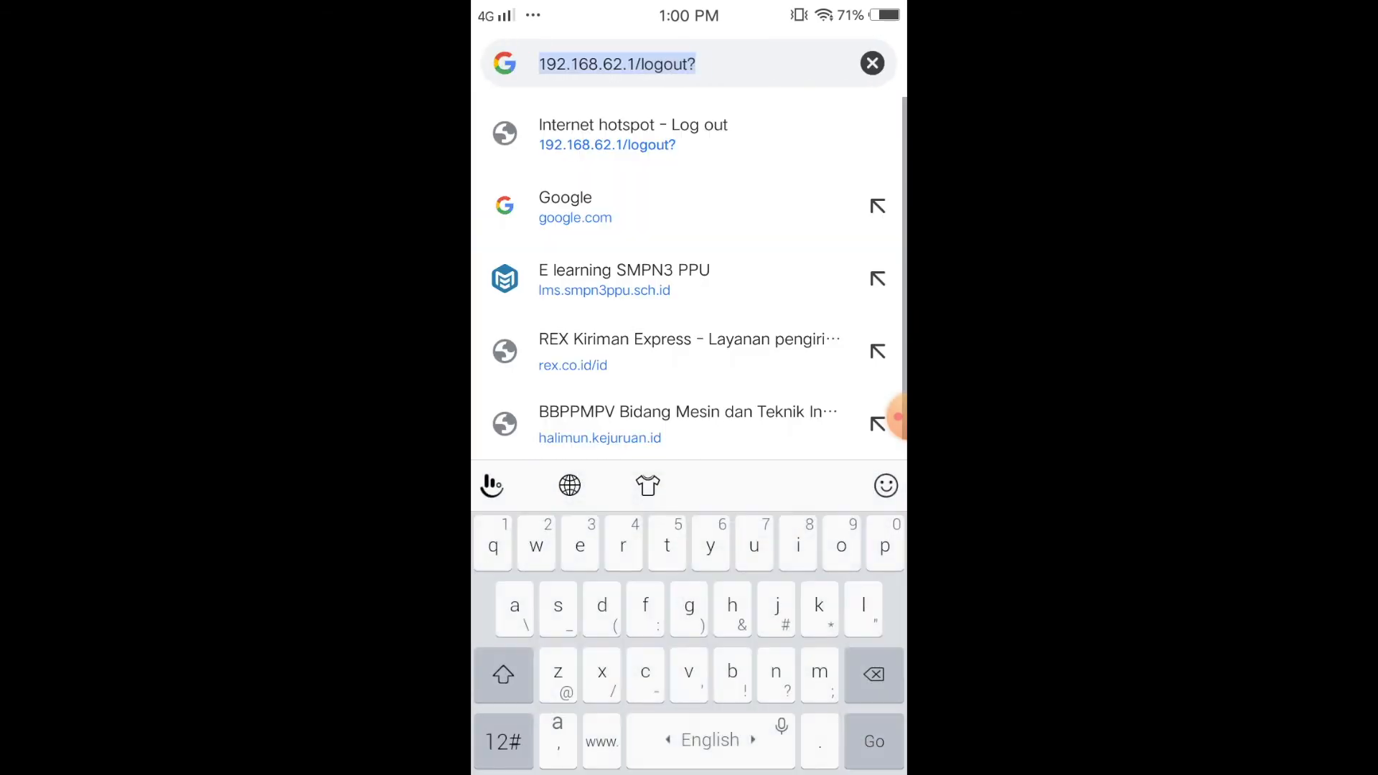
{"action": "type", "text": "goo"}
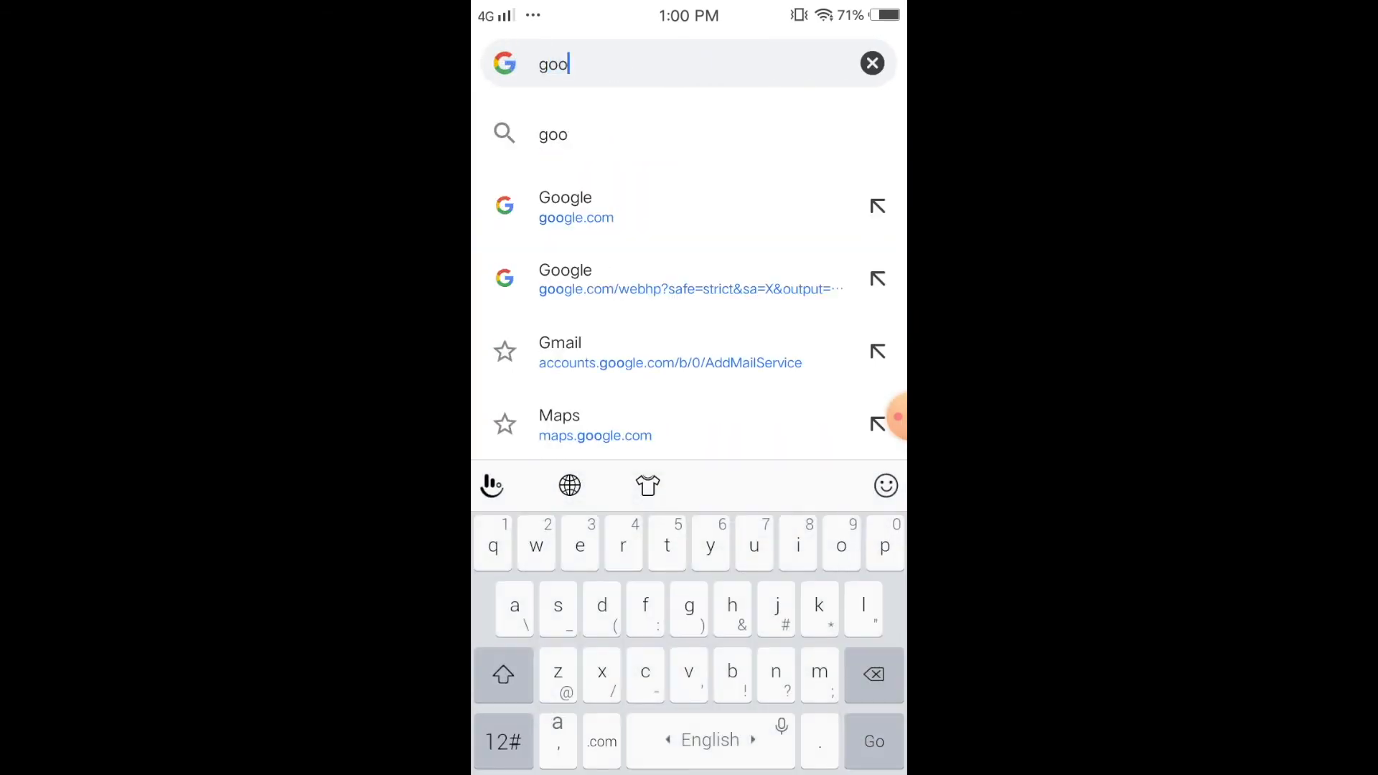
{"action": "type", "text": "gl"}
{"action": "key", "text": "Return"}
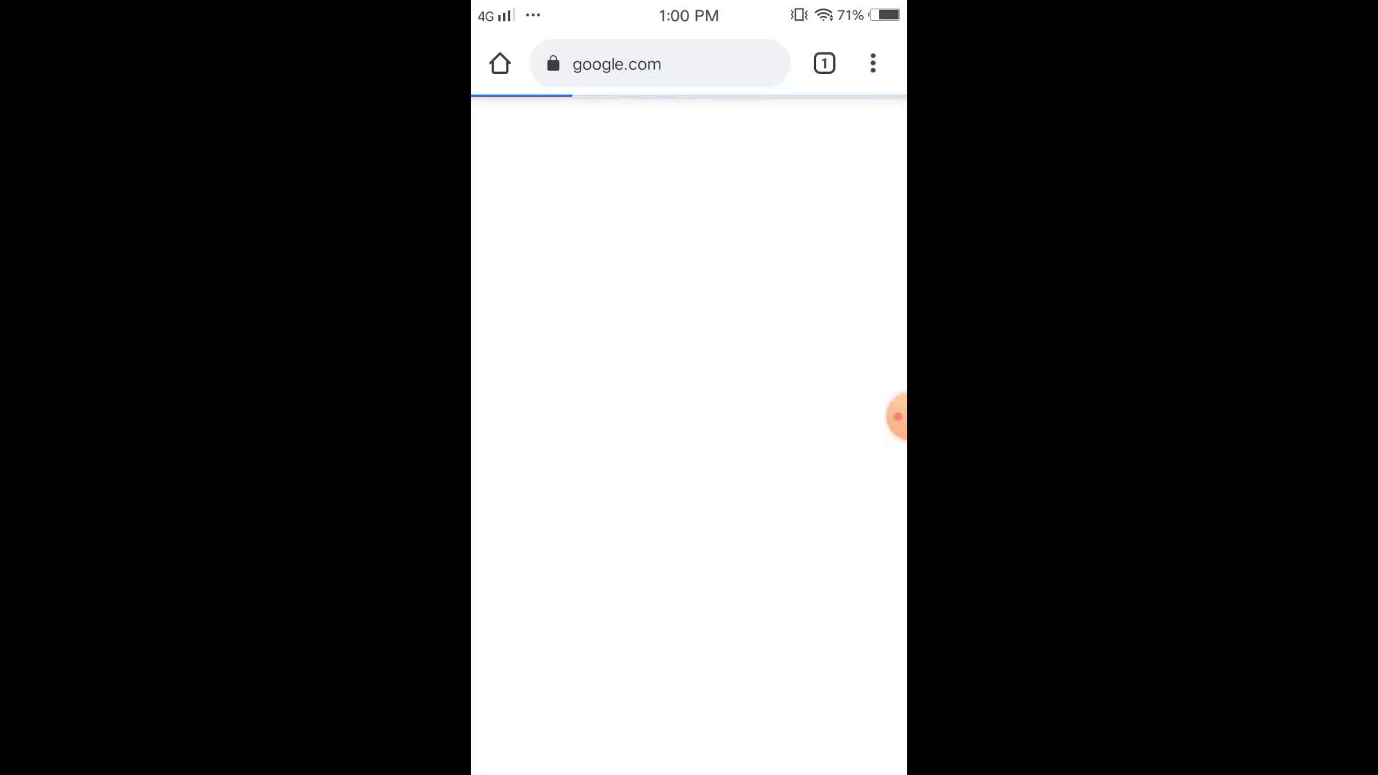
- Search Google for 'sepeda' and look over the results
{"action": "left_click", "coordinate": [682, 354]}
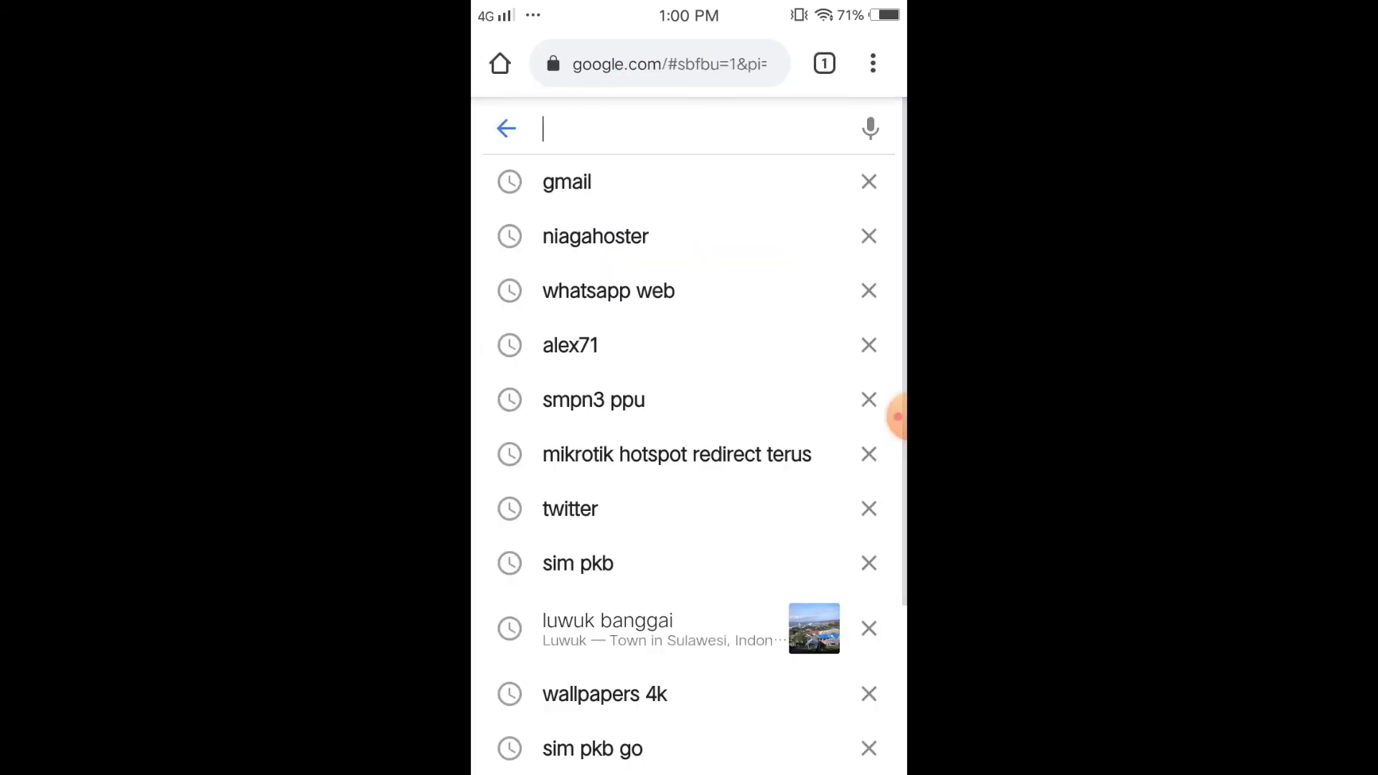
{"action": "type", "text": "sepeda"}
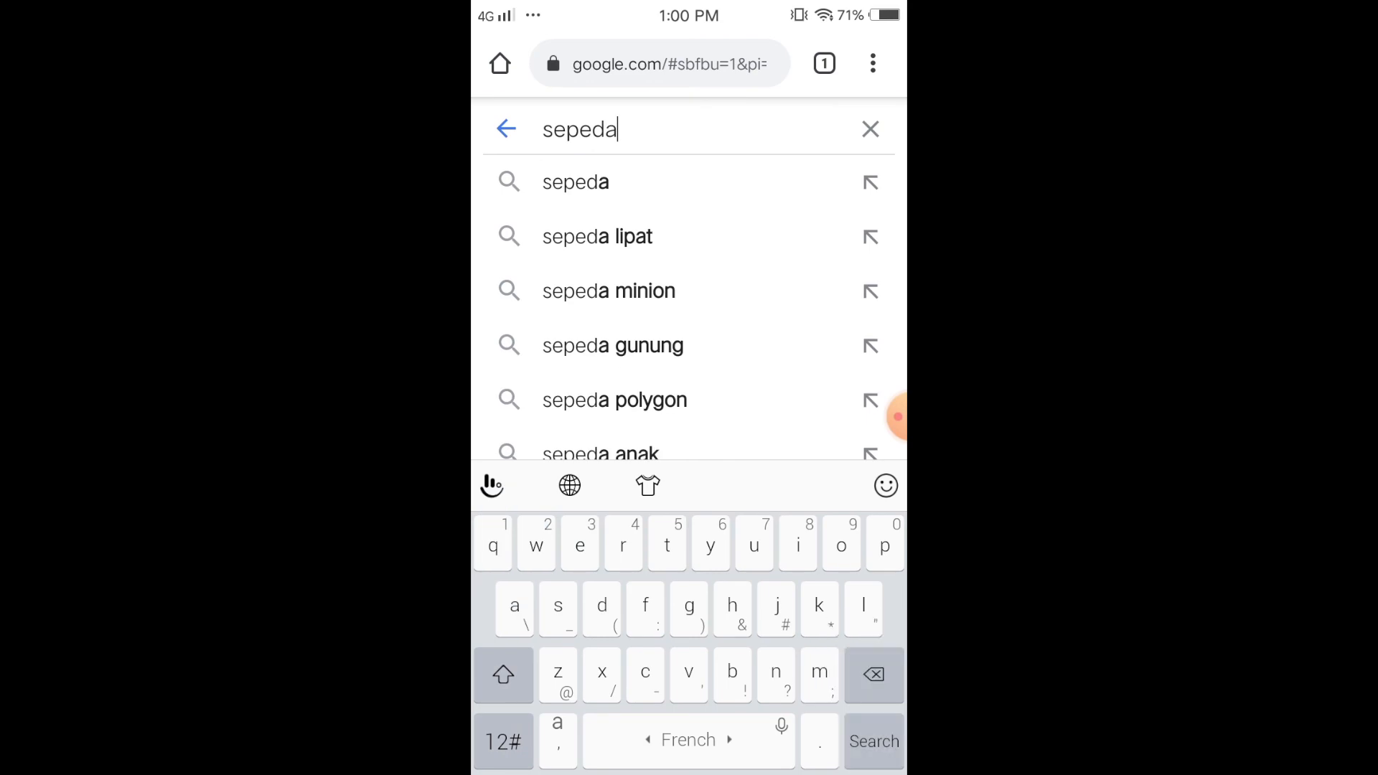
{"action": "key", "text": "Return"}
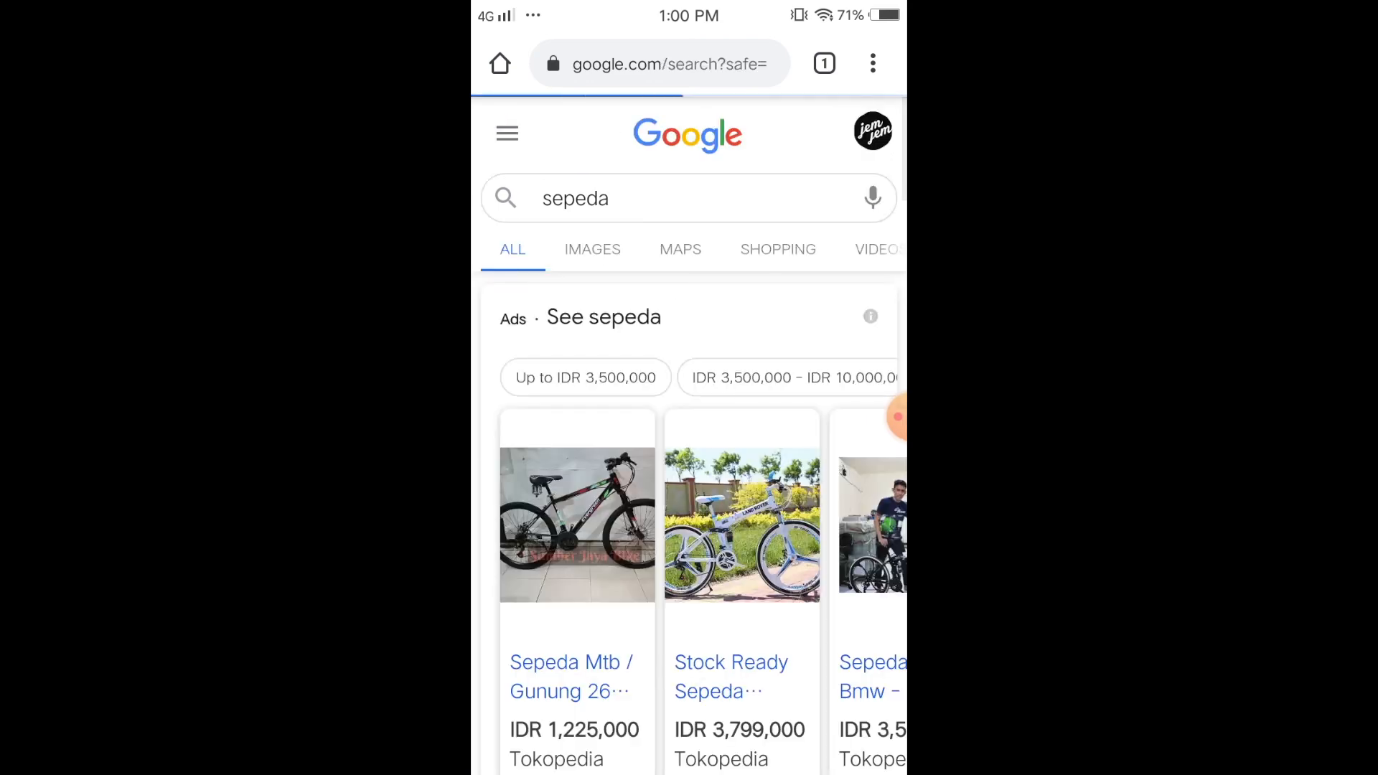
{"action": "scroll", "coordinate": [897, 416], "scroll_direction": "down", "scroll_amount": 7}
{"action": "scroll", "coordinate": [897, 415], "scroll_direction": "up", "scroll_amount": 5}
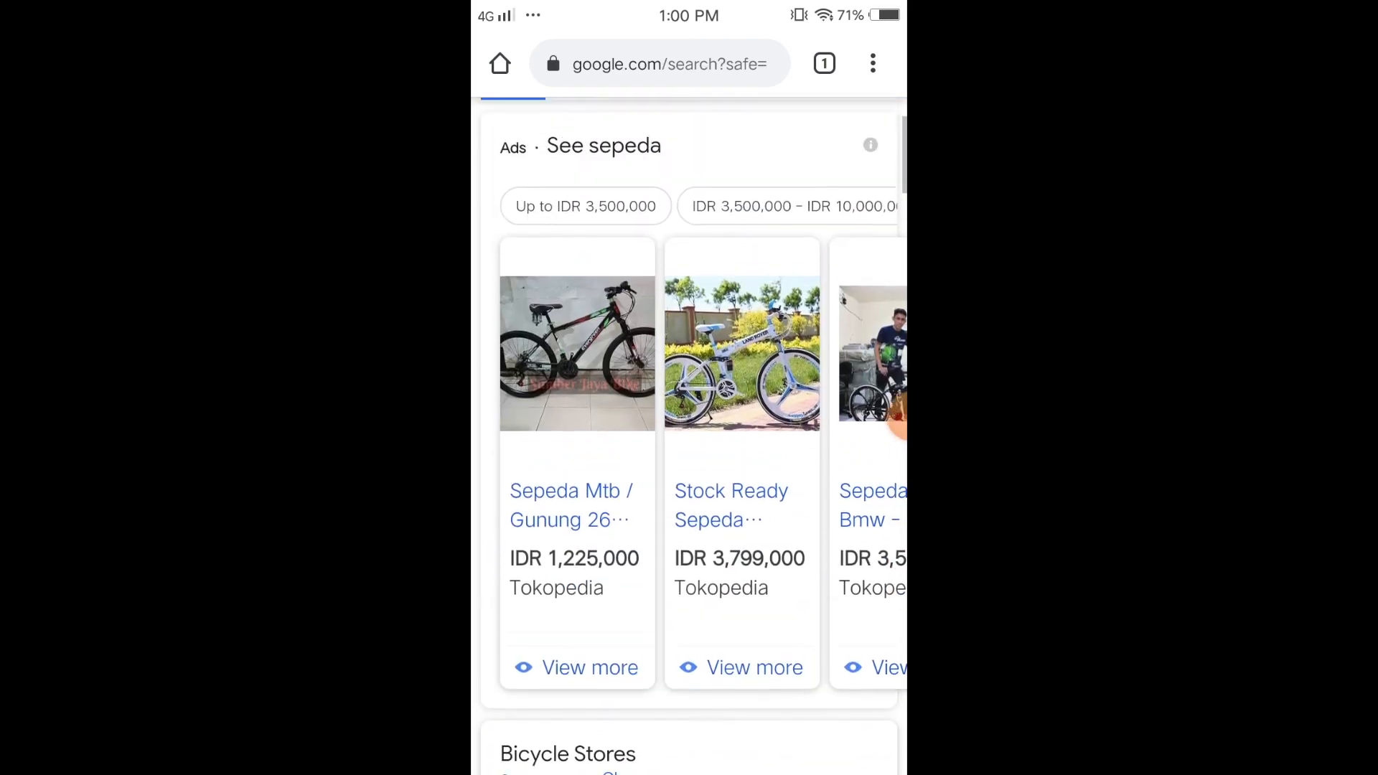
{"action": "scroll", "coordinate": [897, 424], "scroll_direction": "up", "scroll_amount": 3}
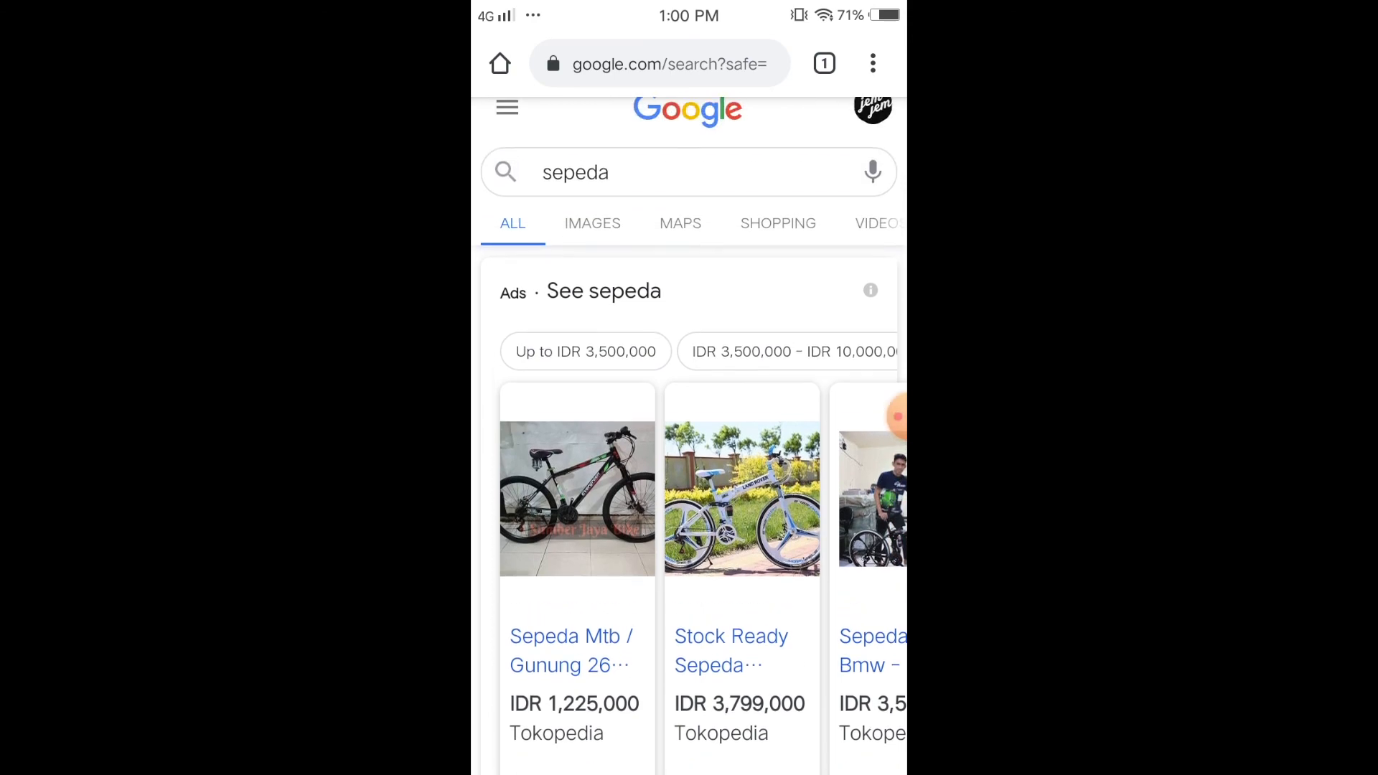
- Launch the Ping IP app from the phone's home screen
{"action": "key", "text": "Home"}
{"action": "left_click_drag", "start_coordinate": [811, 445], "coordinate": [574, 445]}
{"action": "left_click", "coordinate": [534, 65]}
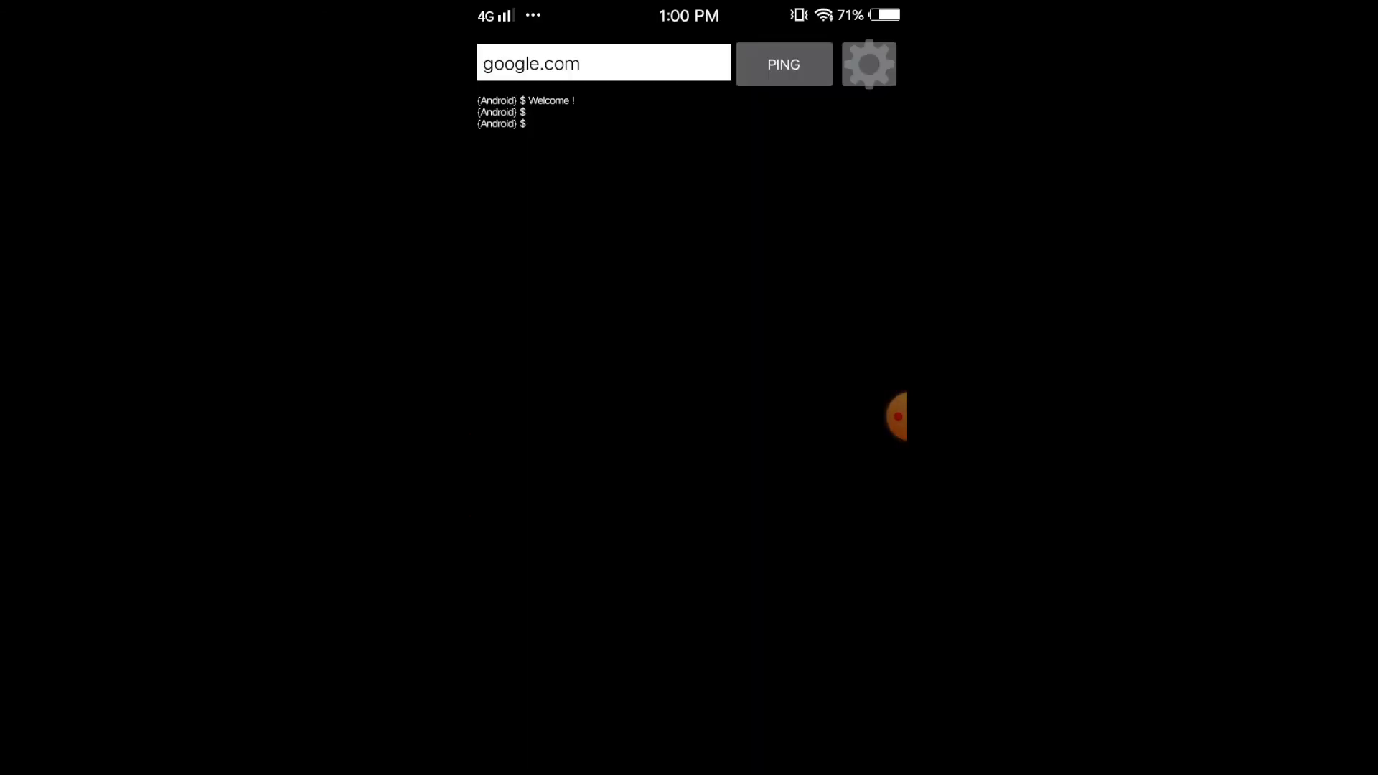
- Ping the hotspot gateway 192.168.62.1
{"action": "left_click", "coordinate": [526, 64]}
{"action": "key", "text": "BackSpace"}
{"action": "key", "text": "BackSpace"}
{"action": "key", "text": "BackSpace"}
{"action": "key", "text": "BackSpace"}
{"action": "key", "text": "BackSpace"}
{"action": "key", "text": "BackSpace"}
{"action": "key", "text": "BackSpace"}
{"action": "key", "text": "BackSpace"}
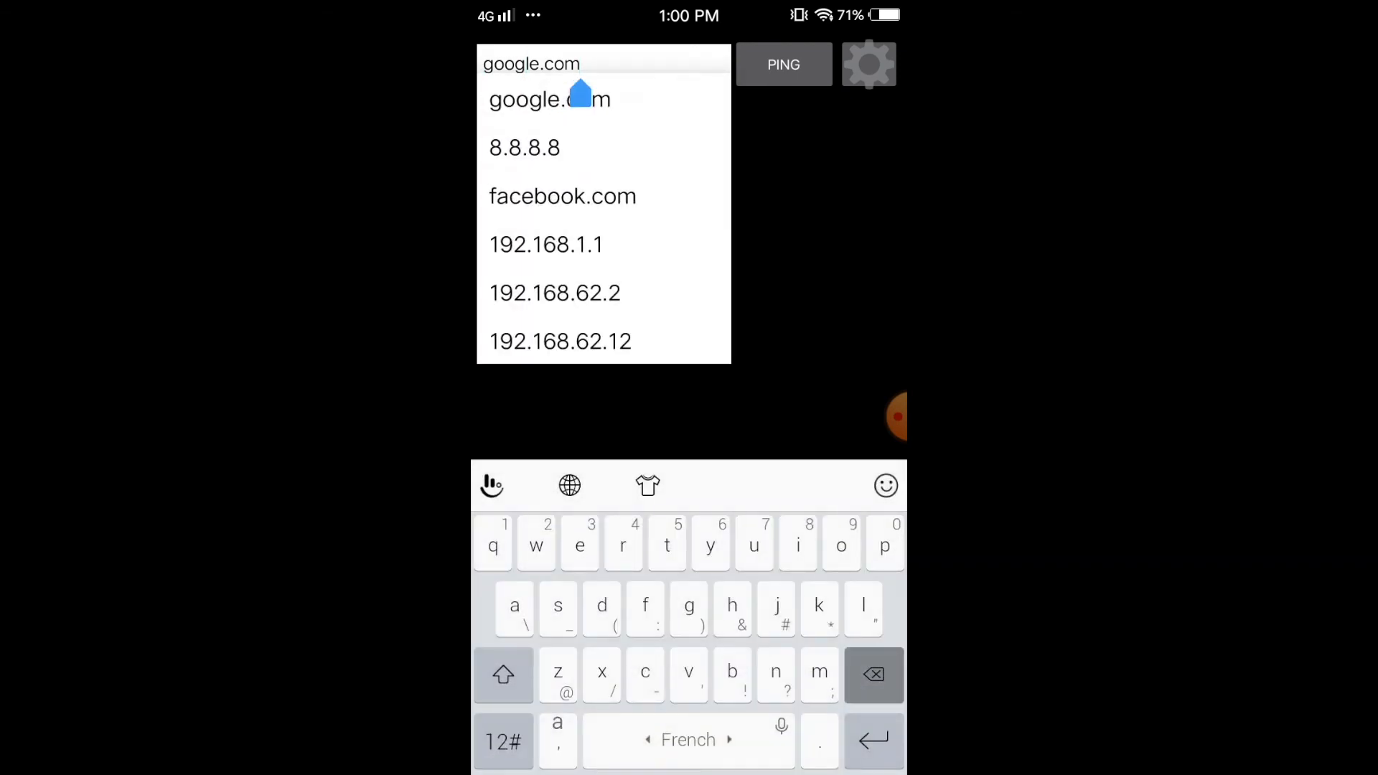
{"action": "key", "text": "BackSpace"}
{"action": "key", "text": "BackSpace"}
{"action": "type", "text": "1"}
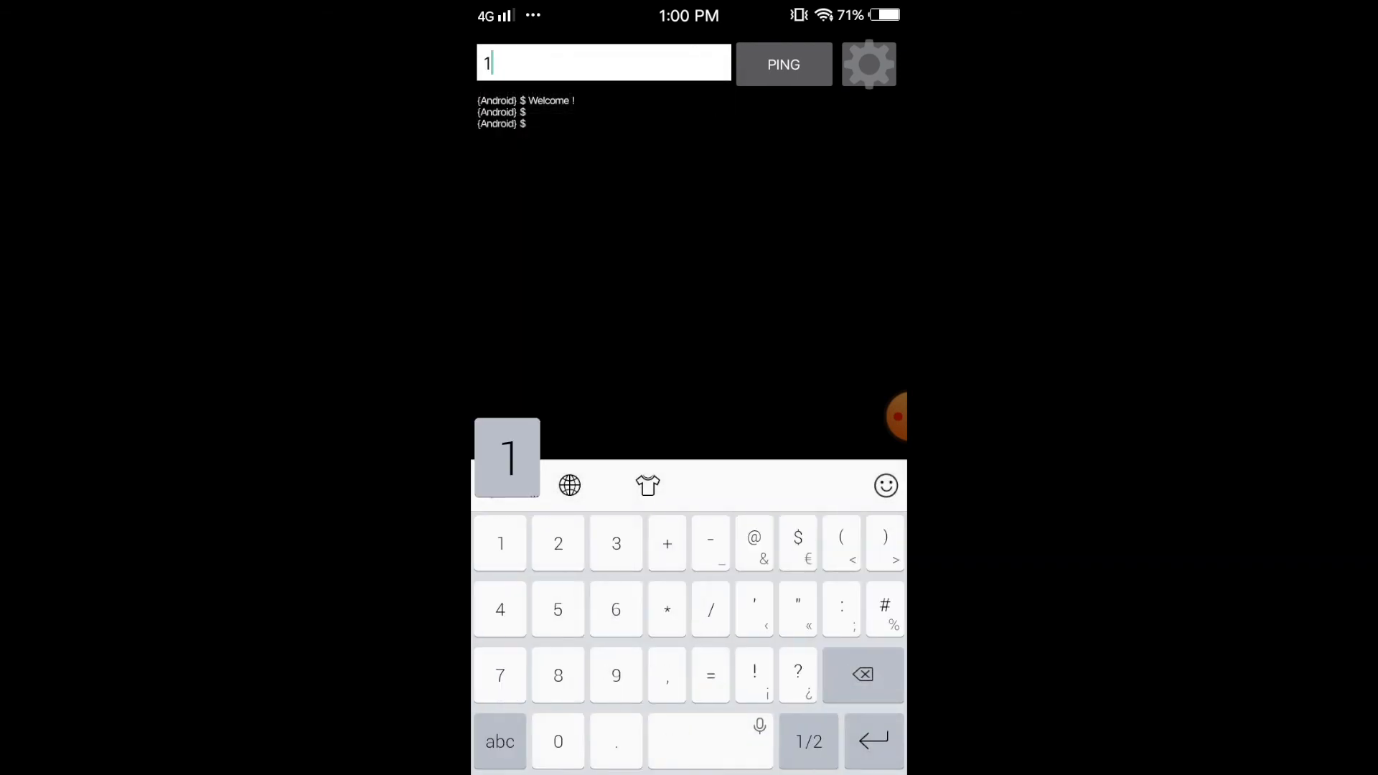
{"action": "type", "text": "92.168.62.1"}
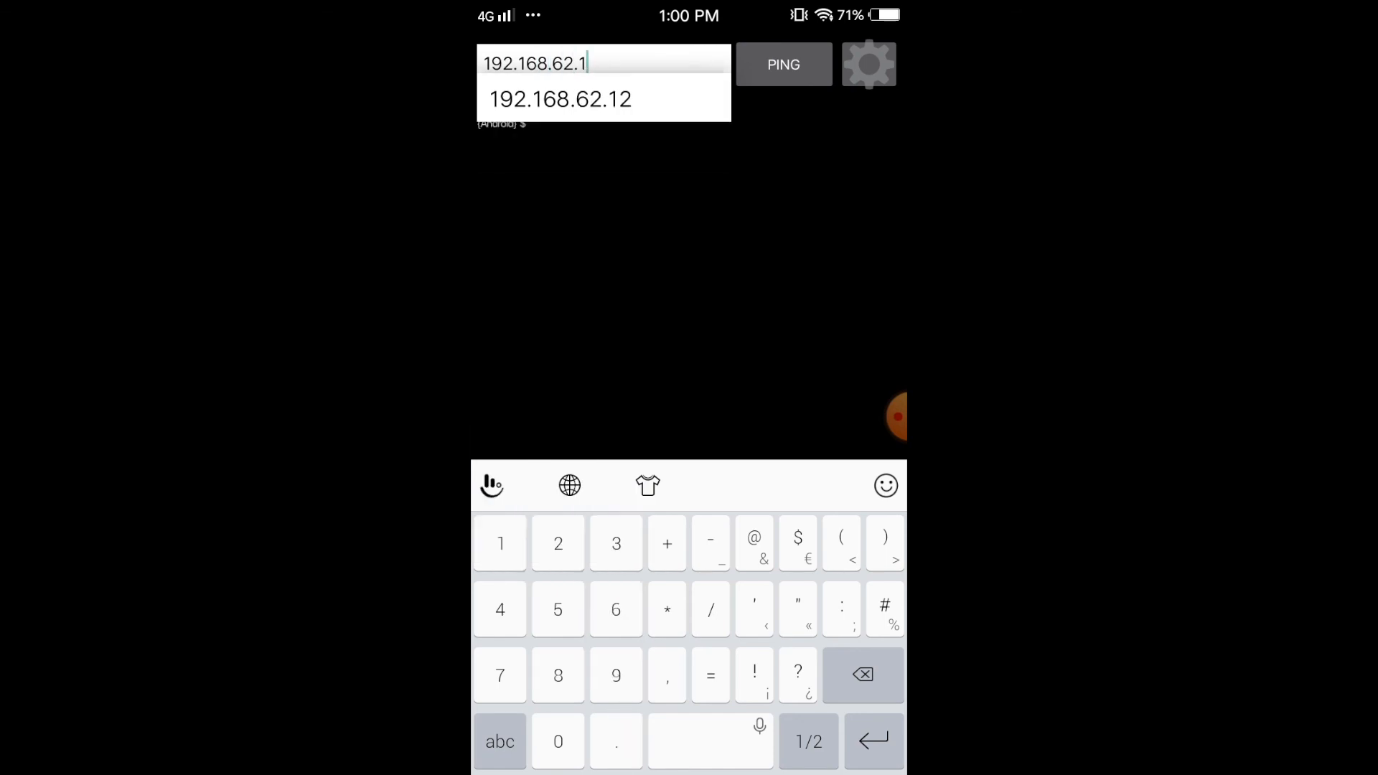
{"action": "key", "text": "Return"}
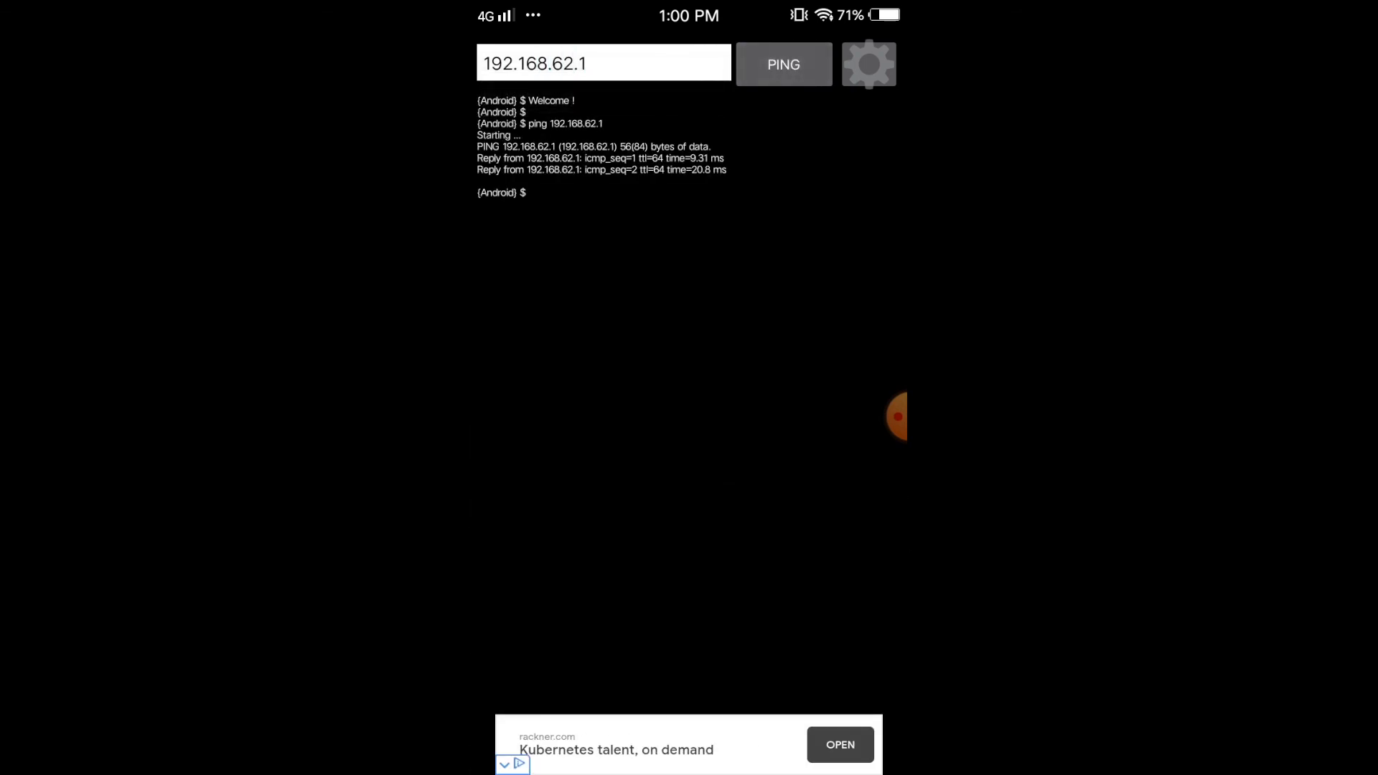
- Replace the target with 8.8.8.8 and start pinging it
{"action": "left_click", "coordinate": [587, 95]}
{"action": "key", "text": "BackSpace"}
{"action": "key", "text": "BackSpace"}
{"action": "key", "text": "BackSpace"}
{"action": "key", "text": "BackSpace"}
{"action": "key", "text": "BackSpace"}
{"action": "key", "text": "BackSpace"}
{"action": "key", "text": "BackSpace"}
{"action": "key", "text": "BackSpace"}
{"action": "key", "text": "BackSpace"}
{"action": "key", "text": "BackSpace"}
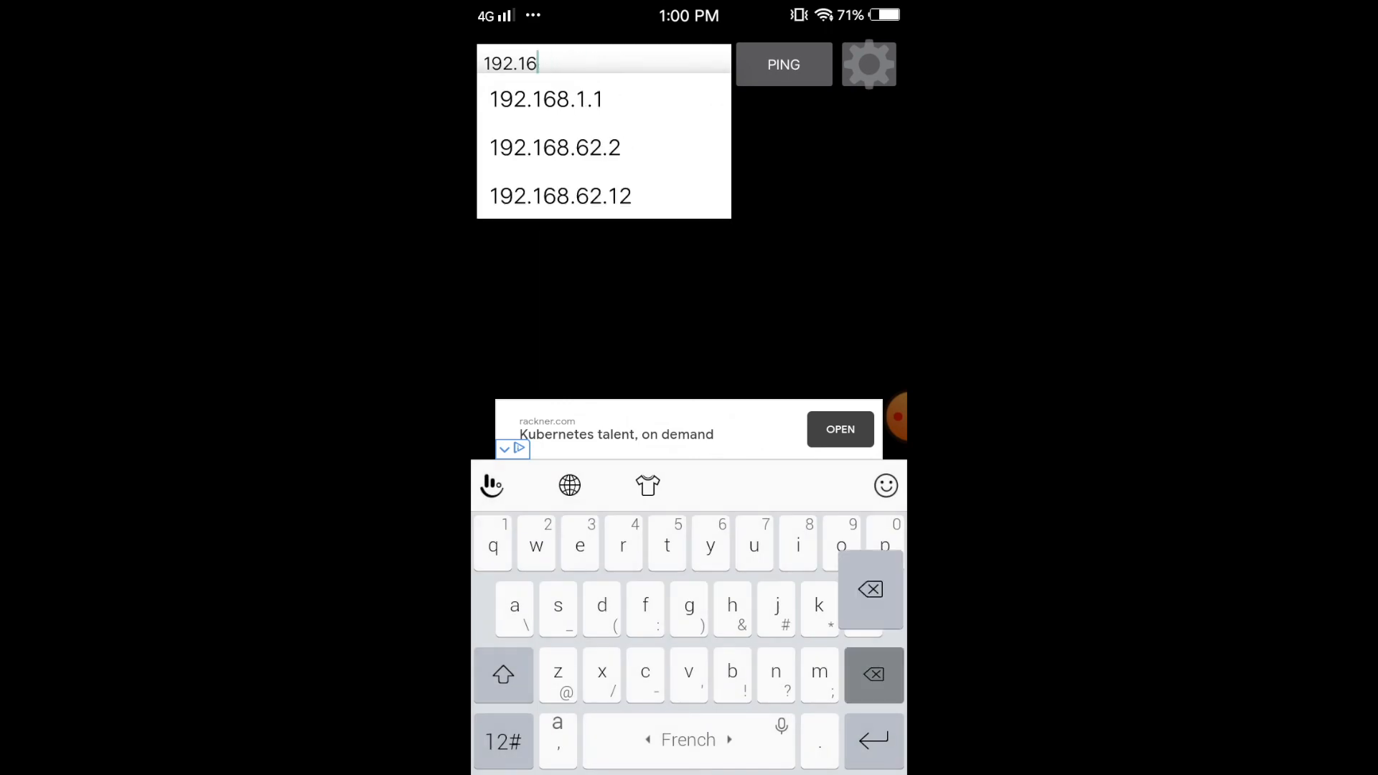
{"action": "key", "text": "BackSpace"}
{"action": "key", "text": "BackSpace"}
{"action": "left_click", "coordinate": [503, 741]}
{"action": "type", "text": "8."}
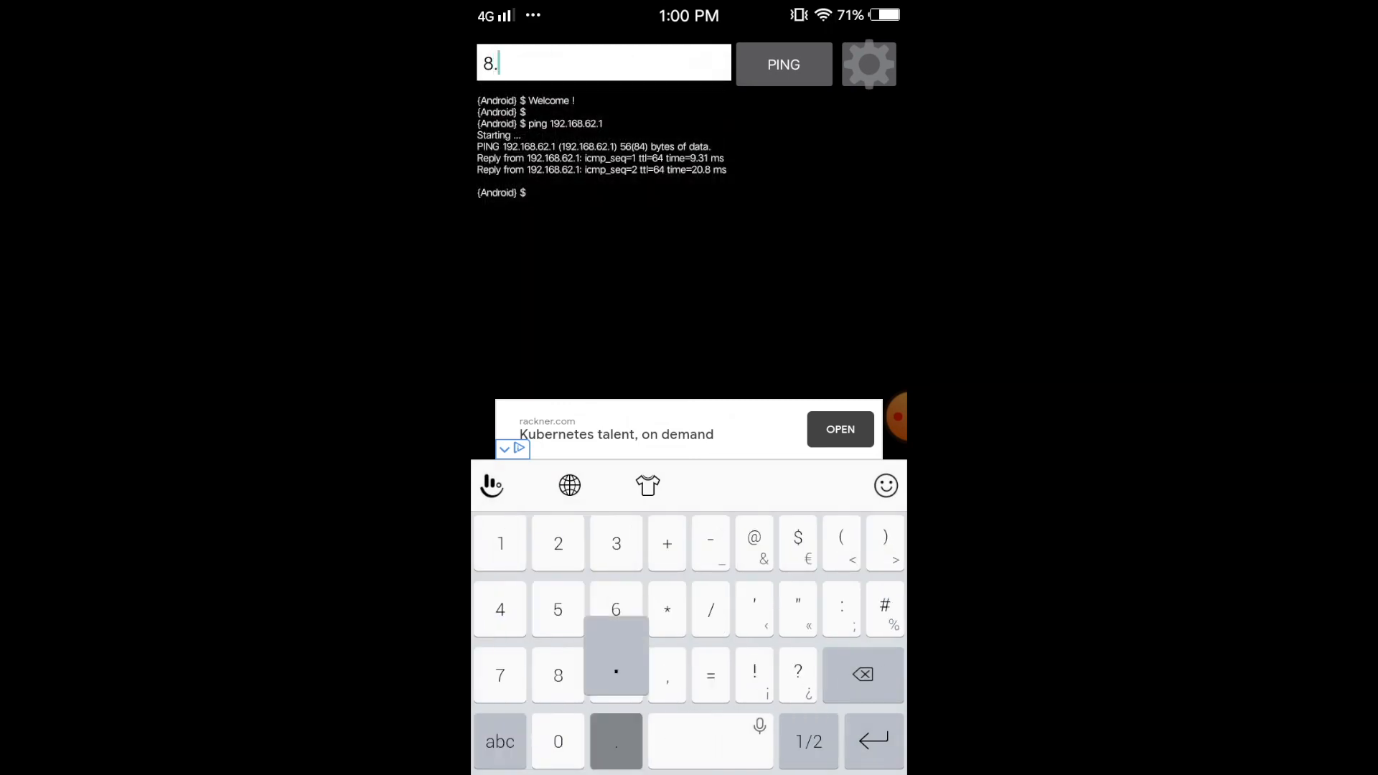
{"action": "type", "text": "8.8.8"}
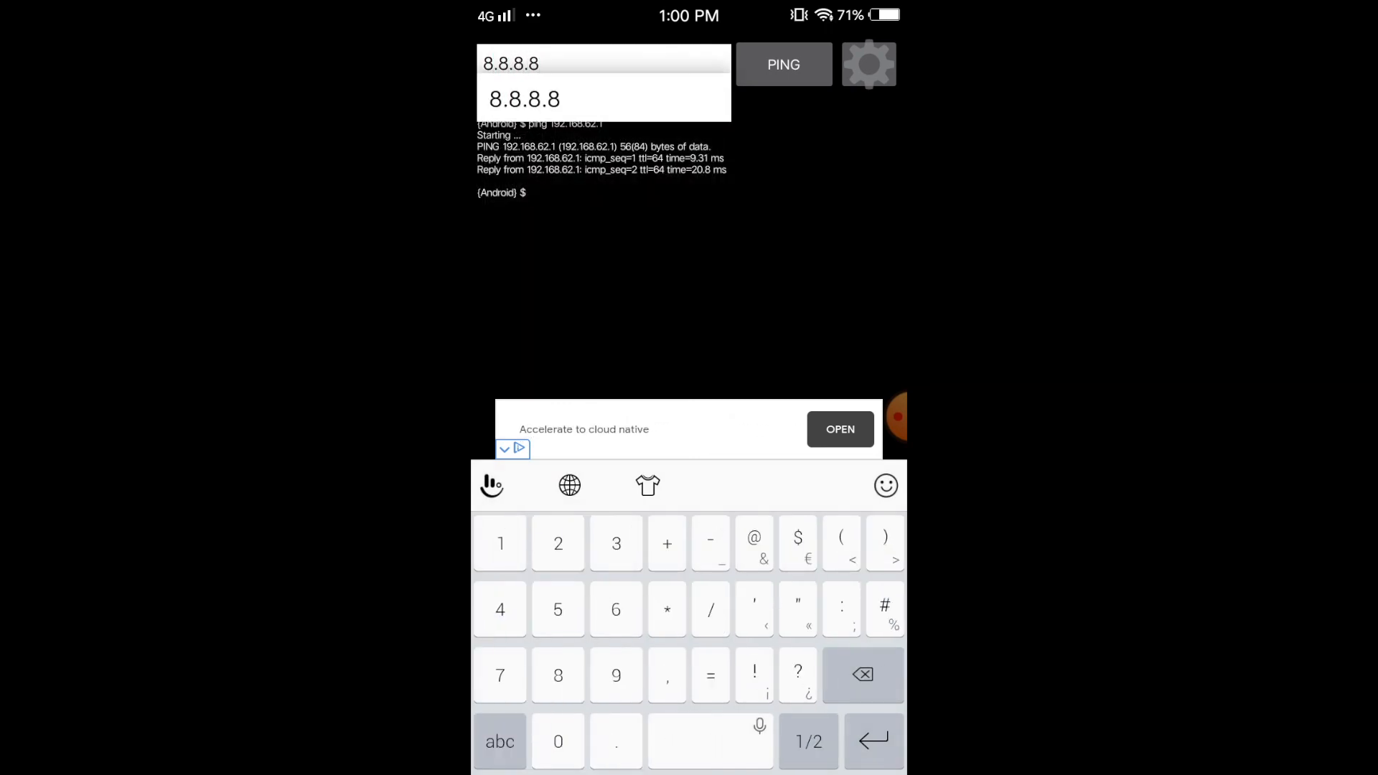
{"action": "key", "text": "Return"}
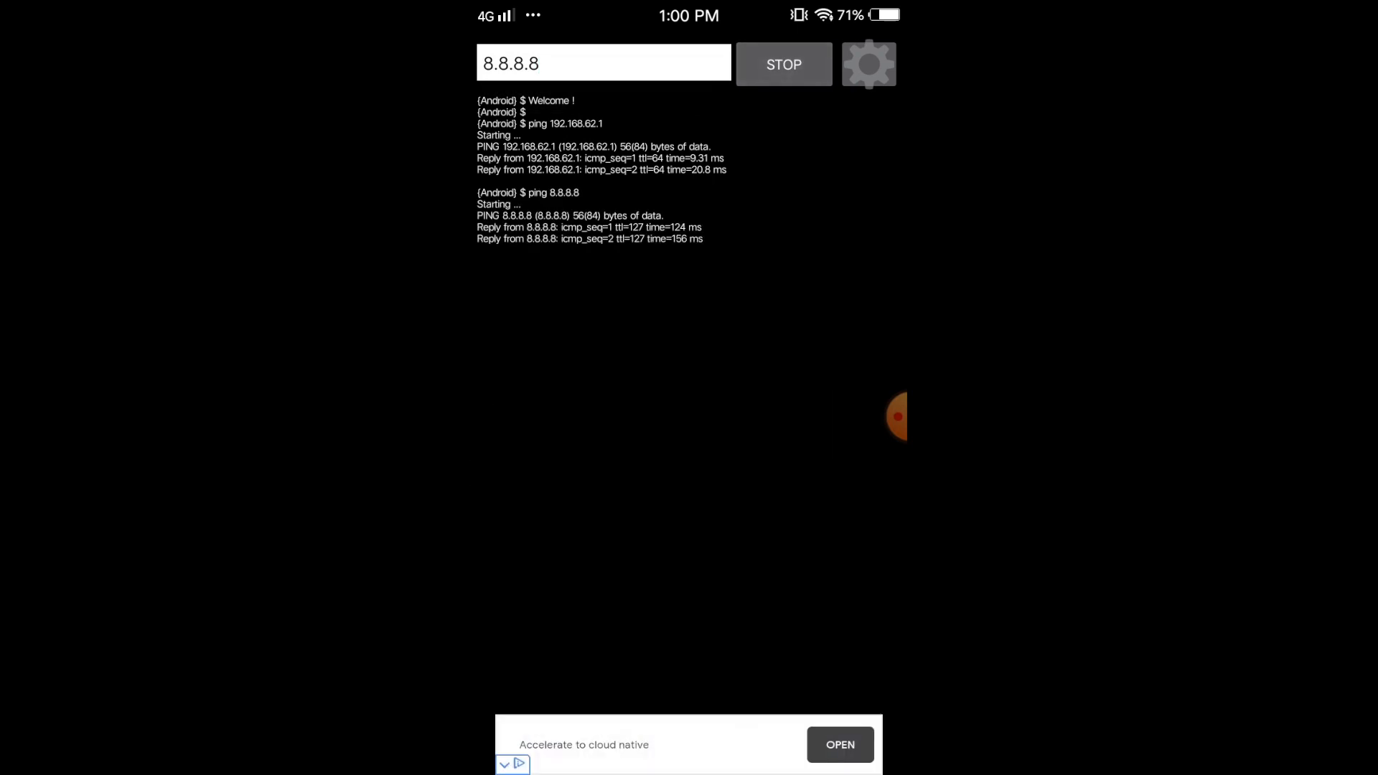